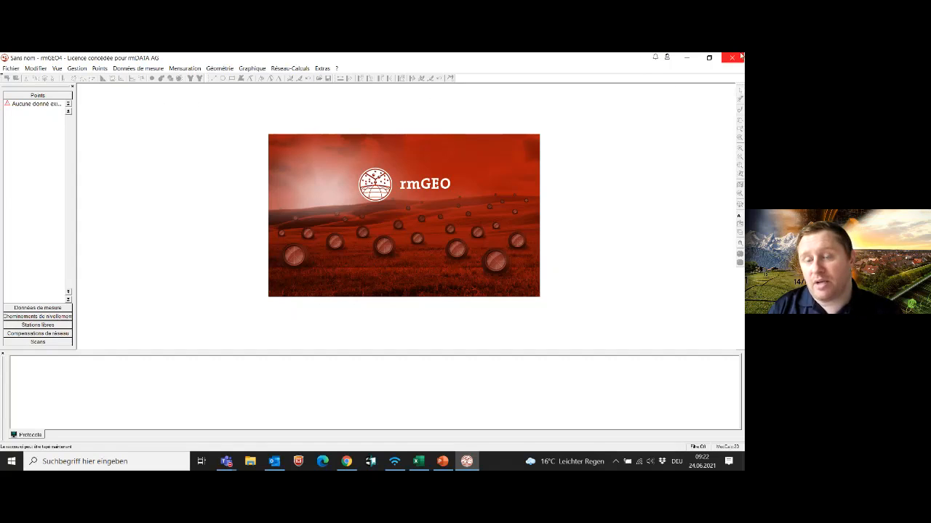
Look through the account options and the already read messages in the product news
{"action": "left_click", "coordinate": [666, 58]}
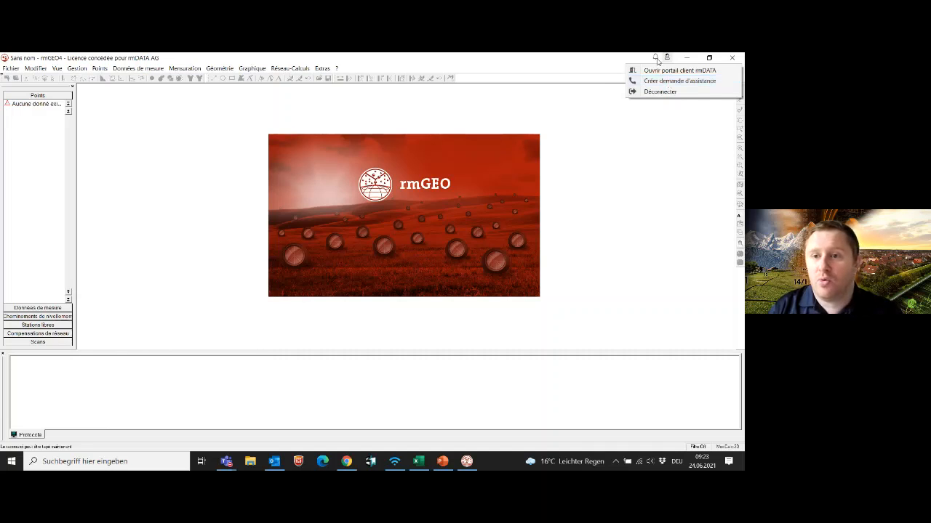
{"action": "left_click", "coordinate": [656, 59]}
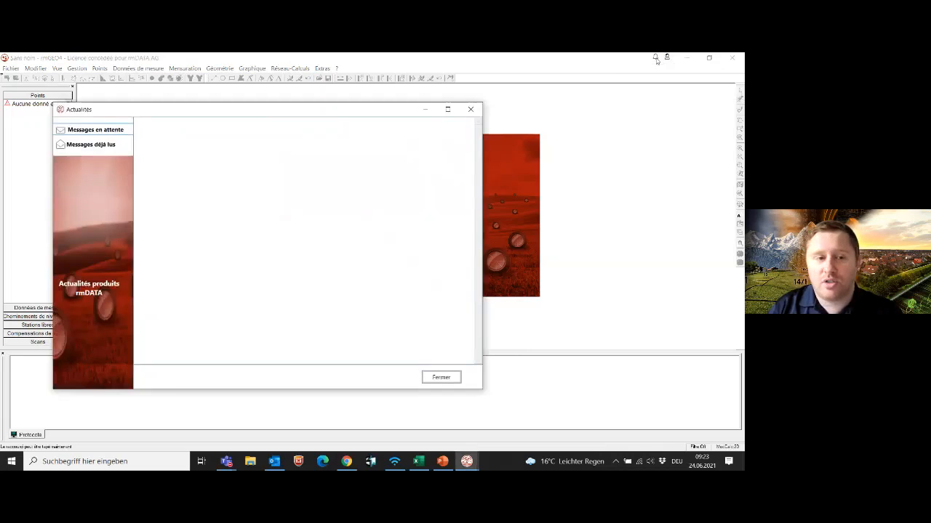
{"action": "left_click", "coordinate": [99, 147]}
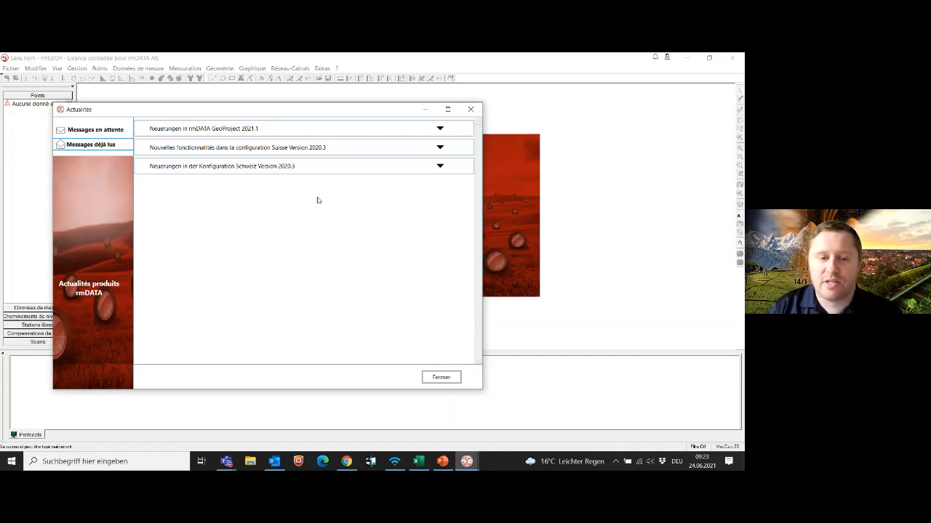
{"action": "left_click", "coordinate": [471, 110]}
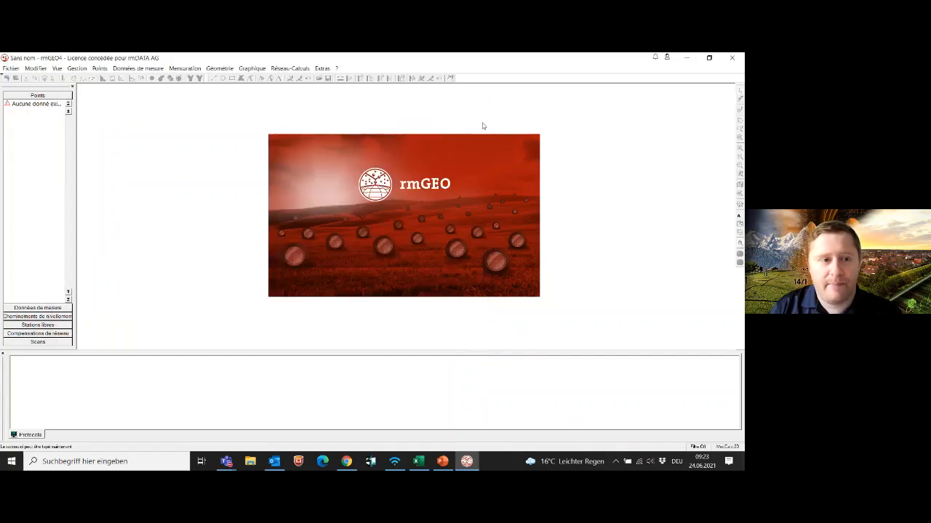
Start a new project and choose the Desktop > Virtuel > Pont folder as its save location
{"action": "left_click", "coordinate": [11, 70]}
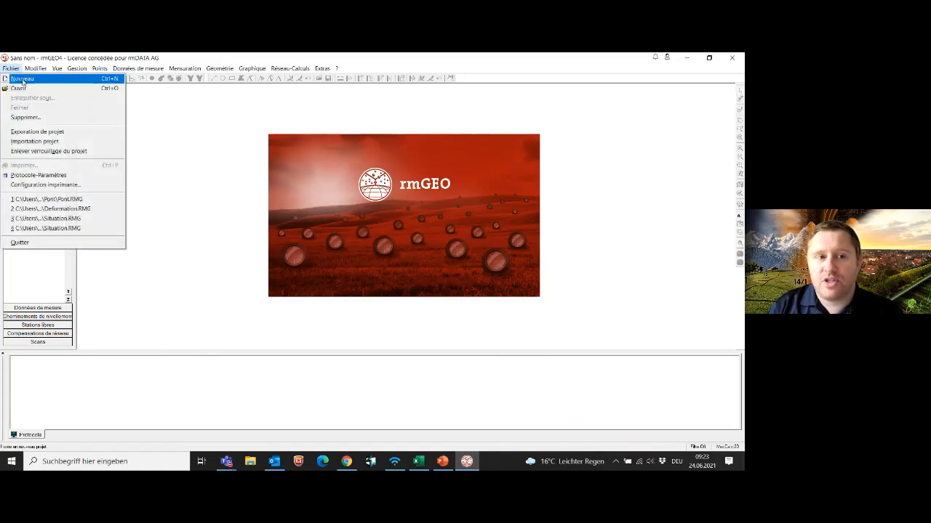
{"action": "left_click", "coordinate": [23, 80]}
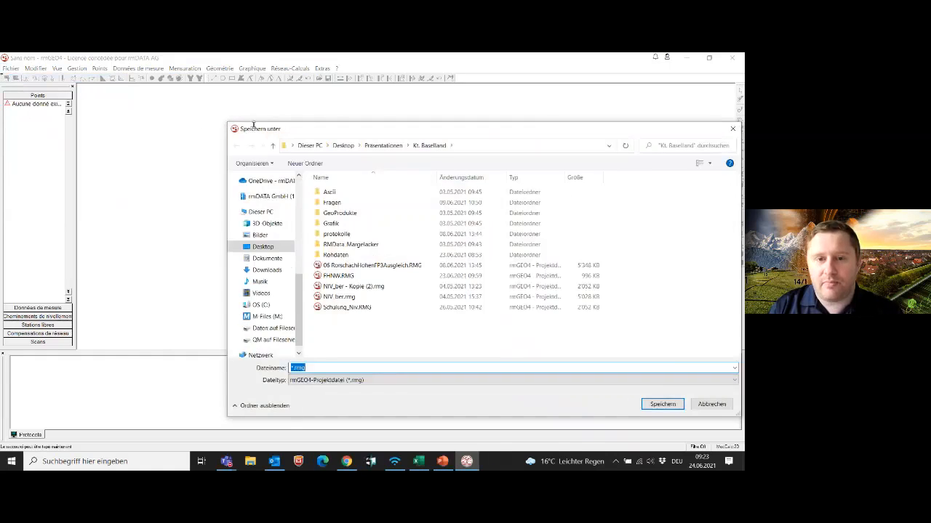
{"action": "left_click", "coordinate": [343, 146]}
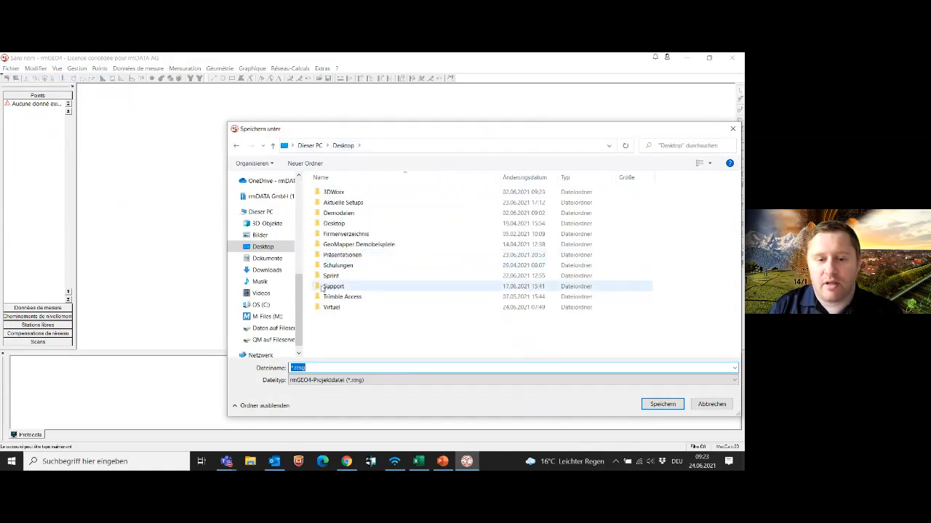
{"action": "double_click", "coordinate": [332, 306]}
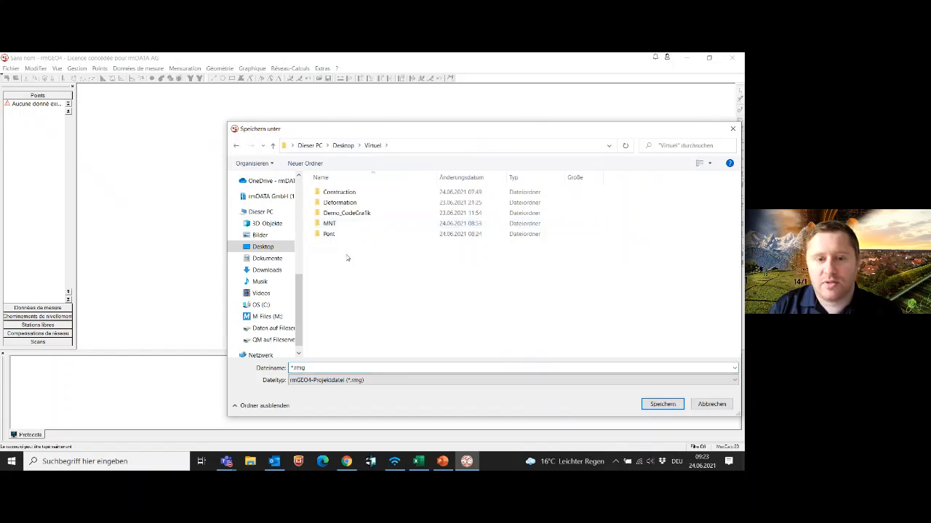
{"action": "double_click", "coordinate": [331, 234]}
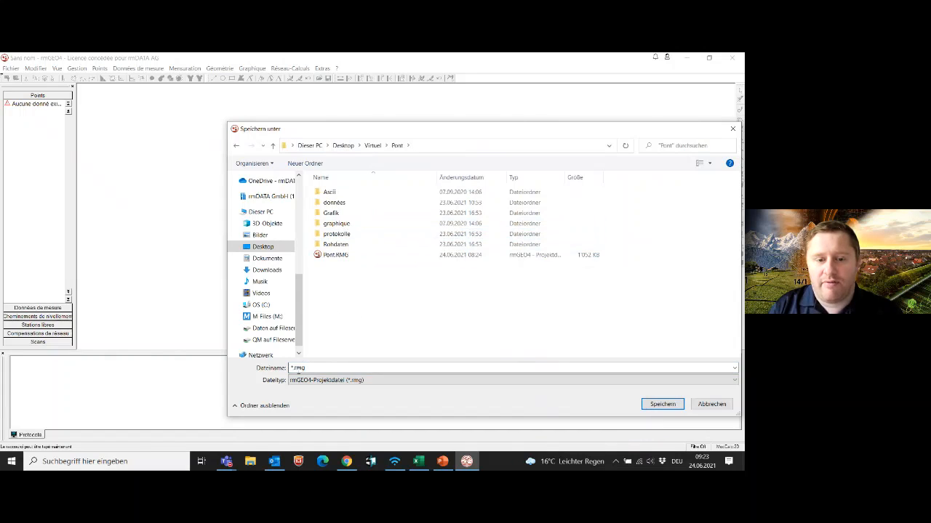
Name the project file Pont1 and save it in the Pont folder
{"action": "left_click", "coordinate": [298, 369]}
{"action": "double_click", "coordinate": [298, 368]}
{"action": "left_click", "coordinate": [309, 367]}
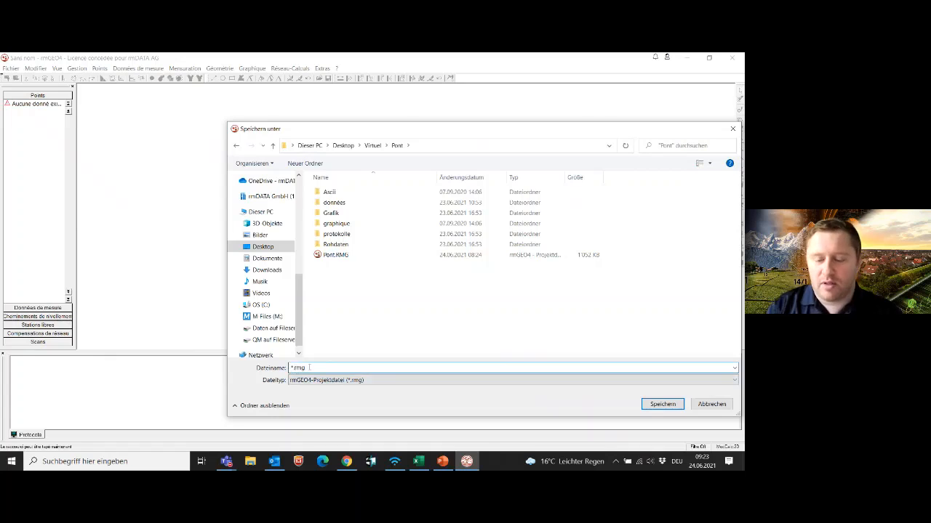
{"action": "left_click", "coordinate": [292, 368]}
{"action": "type", "text": "P"}
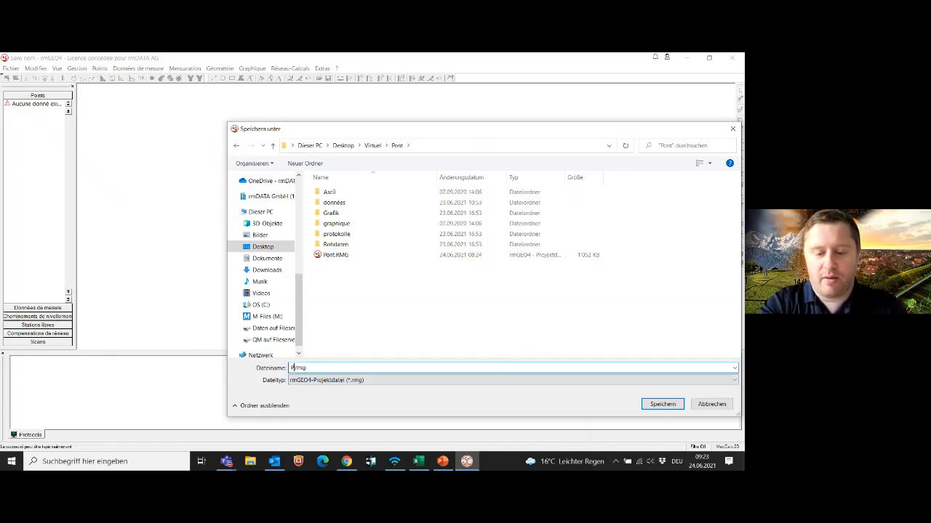
{"action": "type", "text": "ont"}
{"action": "key", "text": "BackSpace"}
{"action": "key", "text": "BackSpace"}
{"action": "type", "text": "n"}
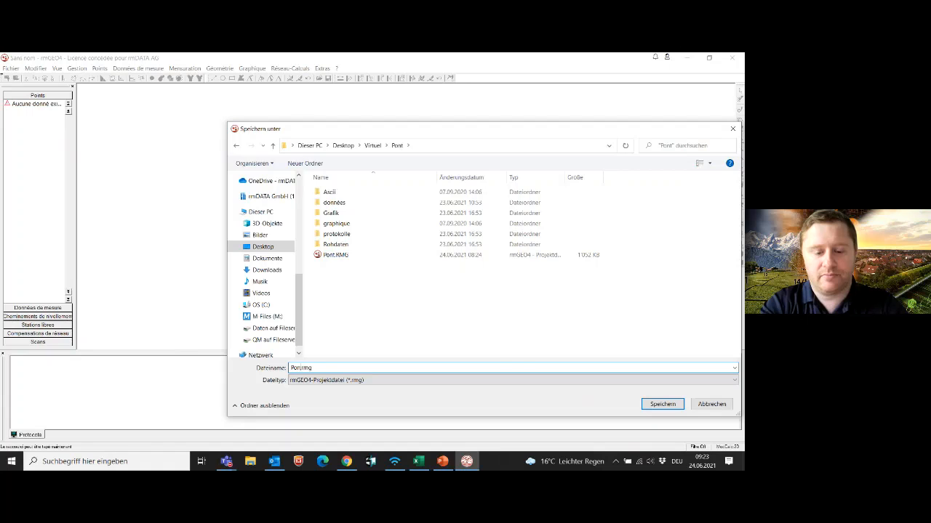
{"action": "type", "text": "t1"}
{"action": "key", "text": "Return"}
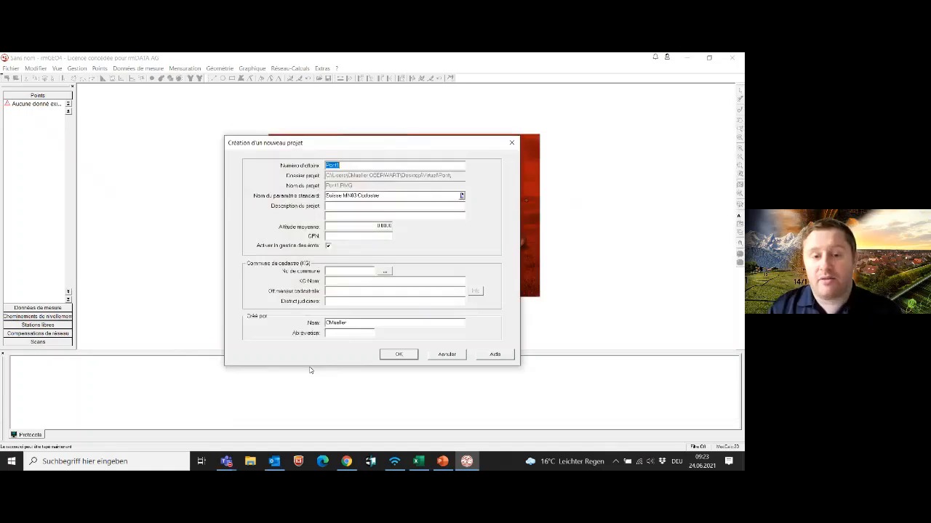
Set the project's standard parameters to Suisse MN03 Cadastre.PRF and create the project
{"action": "left_click_drag", "start_coordinate": [366, 144], "coordinate": [347, 144]}
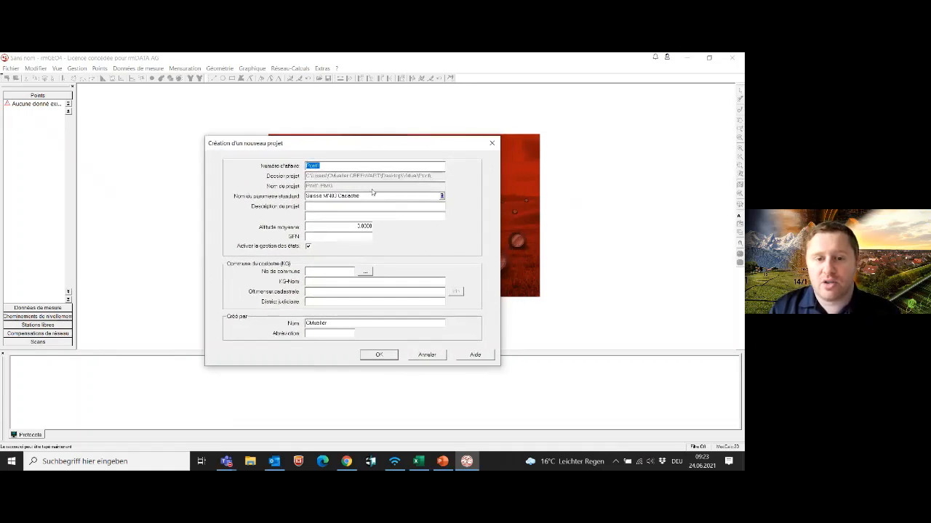
{"action": "left_click", "coordinate": [441, 196]}
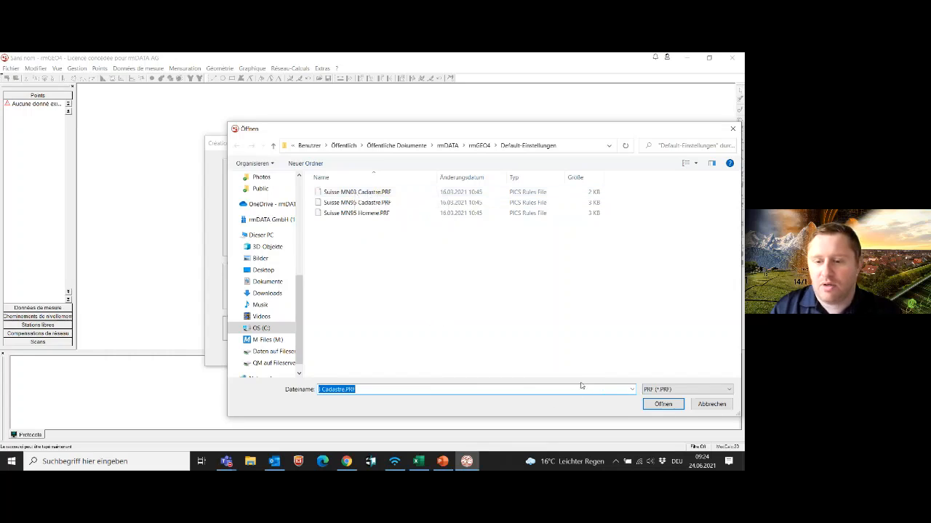
{"action": "left_click", "coordinate": [663, 404]}
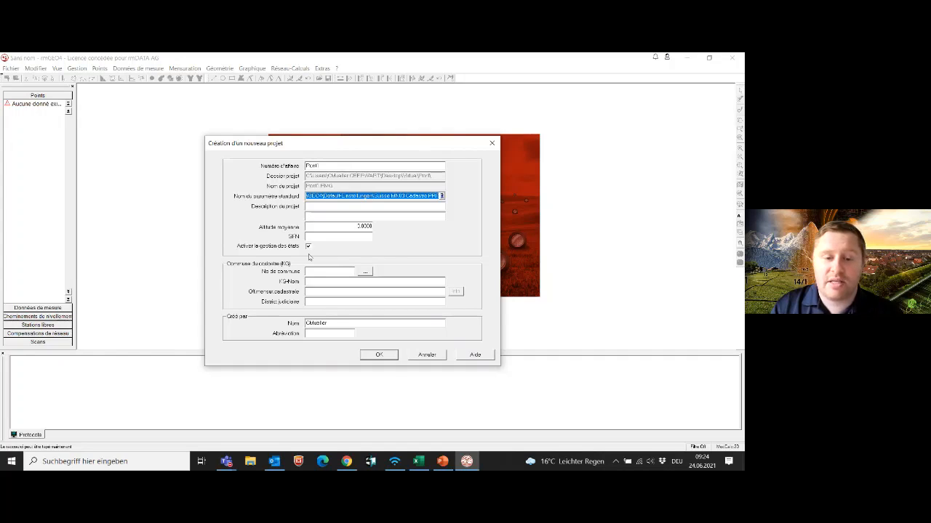
{"action": "left_click", "coordinate": [380, 353]}
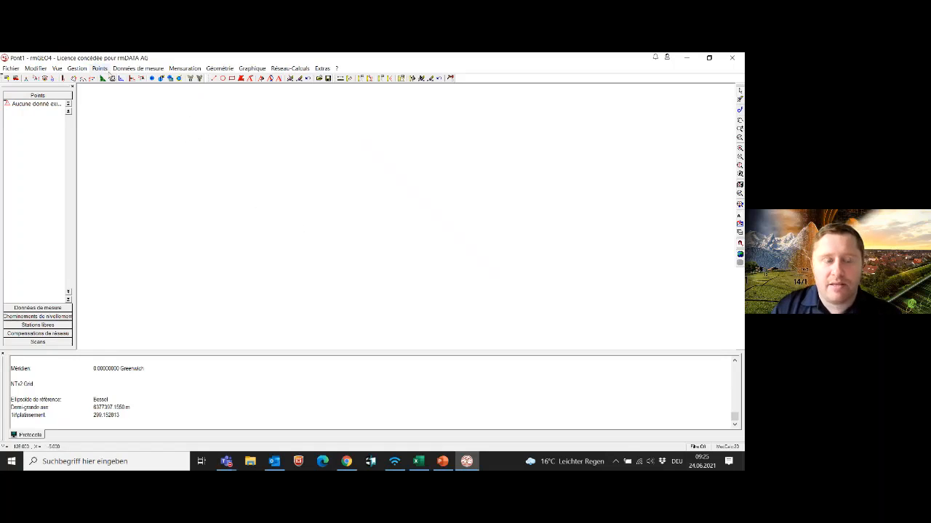
Examine the source types offered by the general data import, including Interlis, without importing anything
{"action": "left_click", "coordinate": [89, 69]}
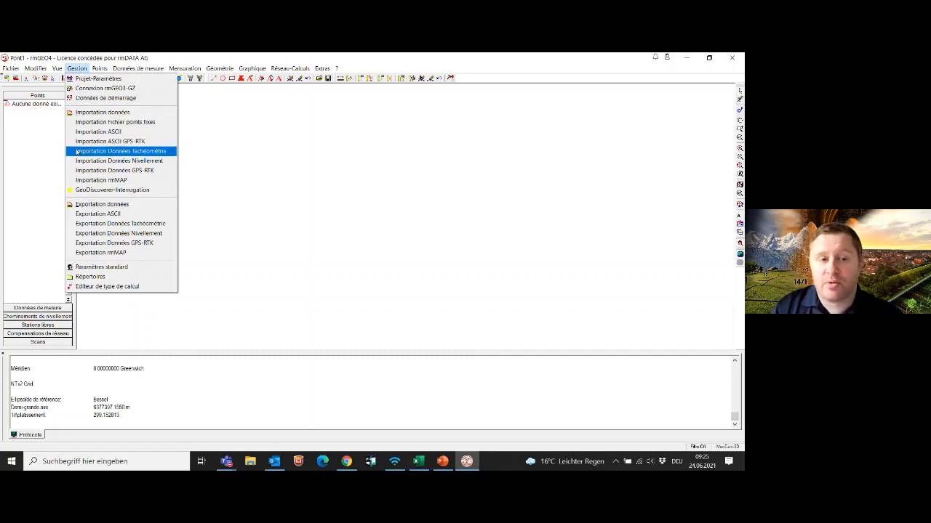
{"action": "left_click", "coordinate": [87, 116]}
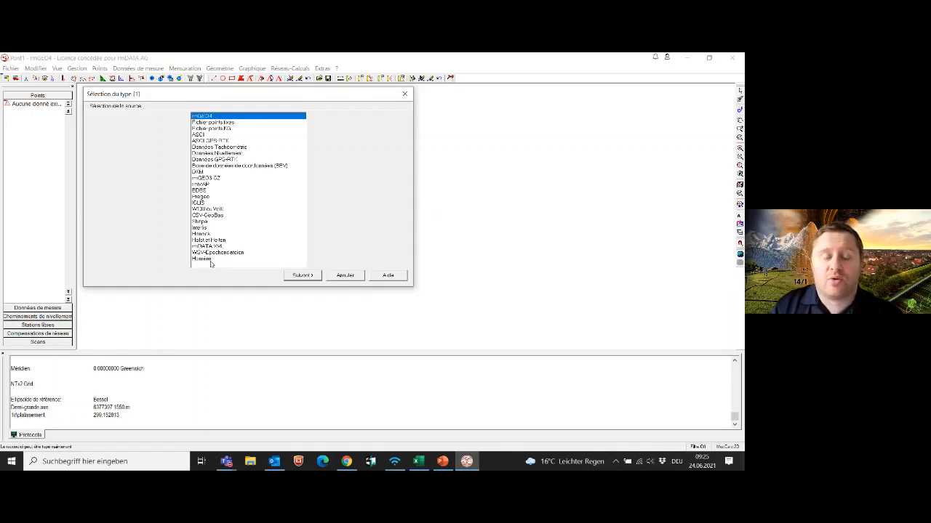
{"action": "left_click", "coordinate": [200, 229]}
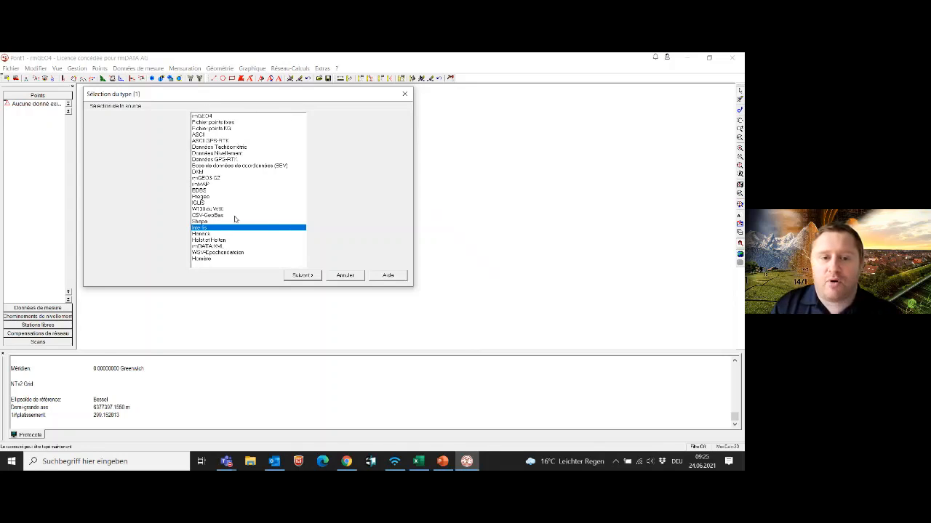
{"action": "left_click", "coordinate": [342, 276]}
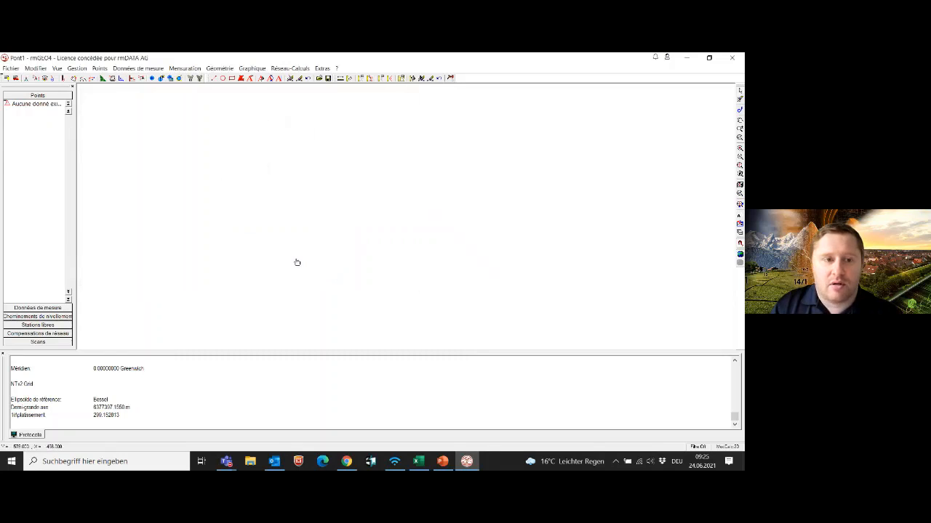
Start a tacheometry data import with Leica DBX as the measuring device
{"action": "left_click", "coordinate": [100, 68]}
{"action": "mouse_move", "coordinate": [77, 68]}
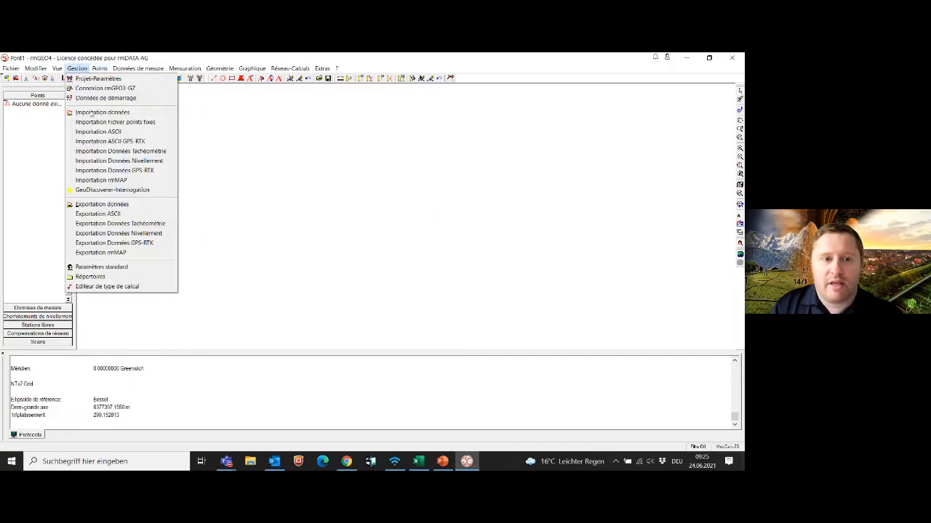
{"action": "left_click", "coordinate": [106, 152]}
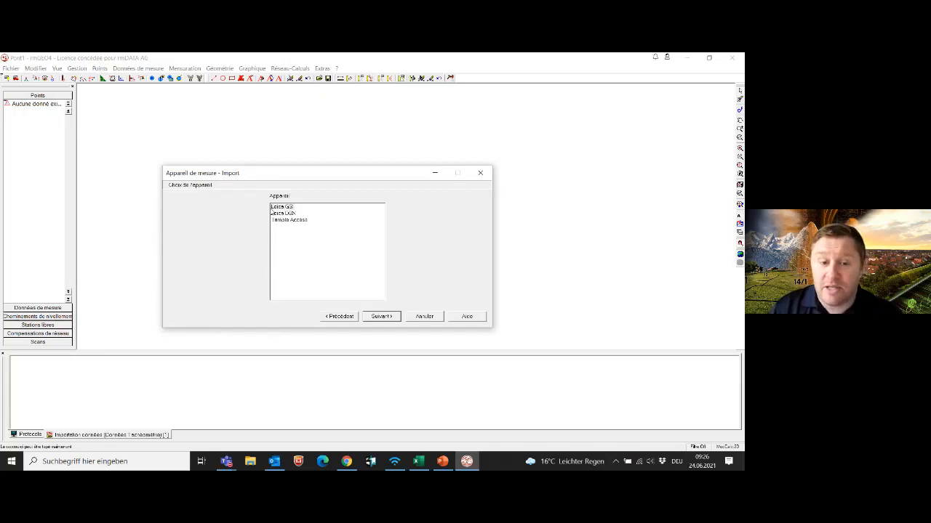
{"action": "left_click", "coordinate": [292, 214]}
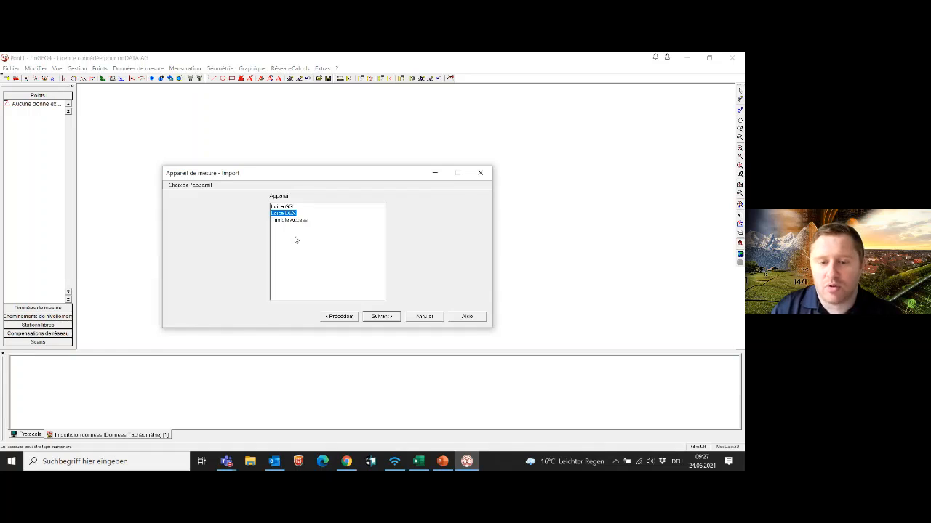
{"action": "left_click", "coordinate": [379, 317]}
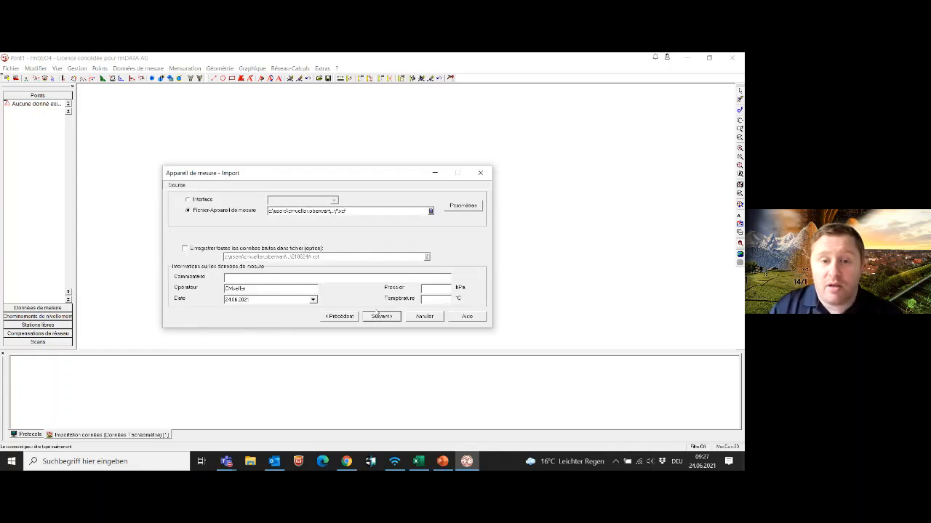
Choose 20120814.1MER_6483_0813_180910.XCF from the Pont > données folder as the instrument file, listing all file types, and accept the source settings
{"action": "left_click", "coordinate": [430, 212]}
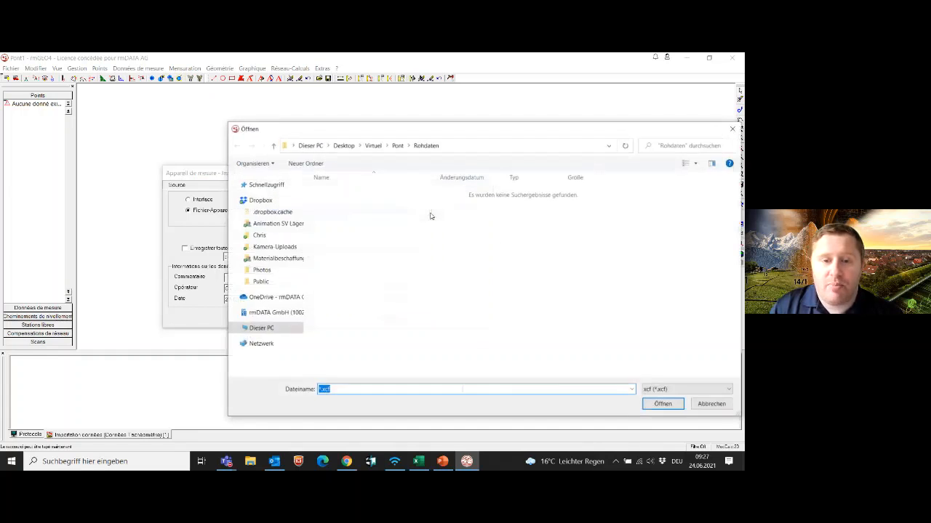
{"action": "left_click", "coordinate": [372, 145]}
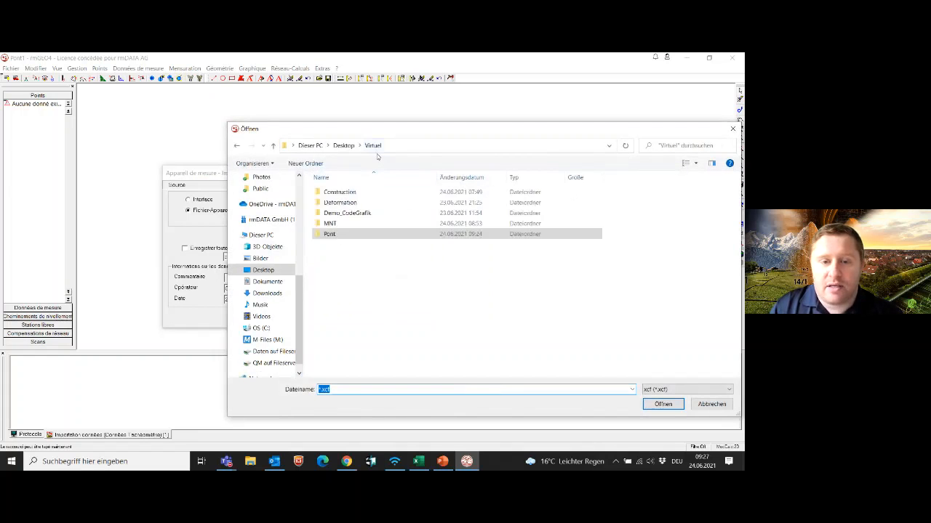
{"action": "double_click", "coordinate": [325, 236]}
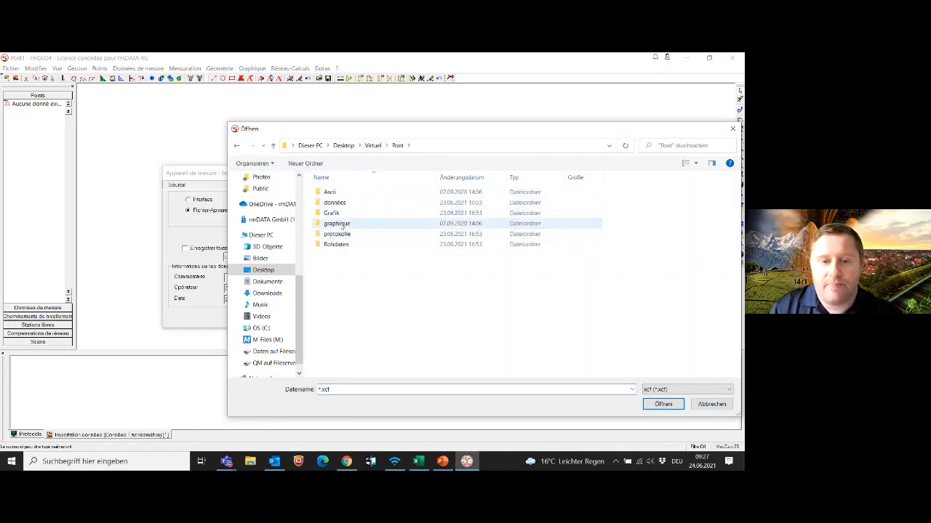
{"action": "double_click", "coordinate": [336, 202]}
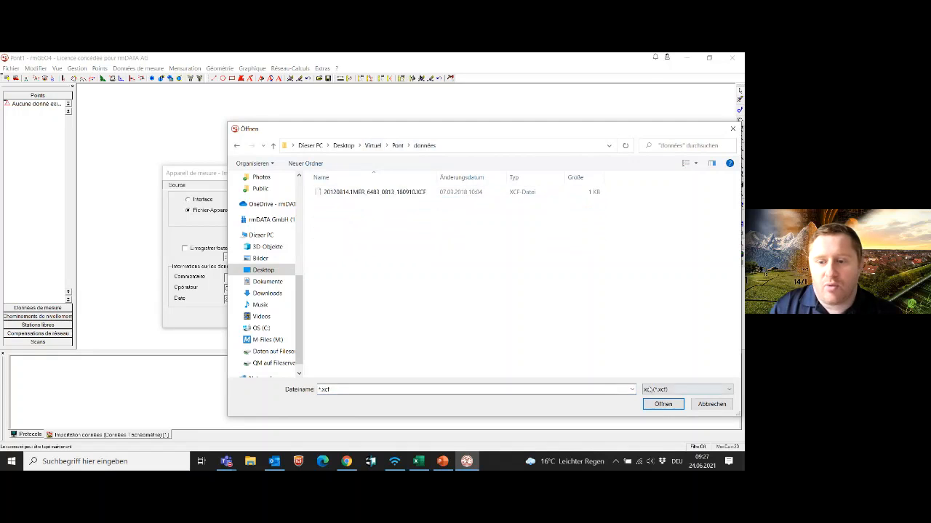
{"action": "left_click", "coordinate": [657, 389]}
{"action": "left_click", "coordinate": [652, 406]}
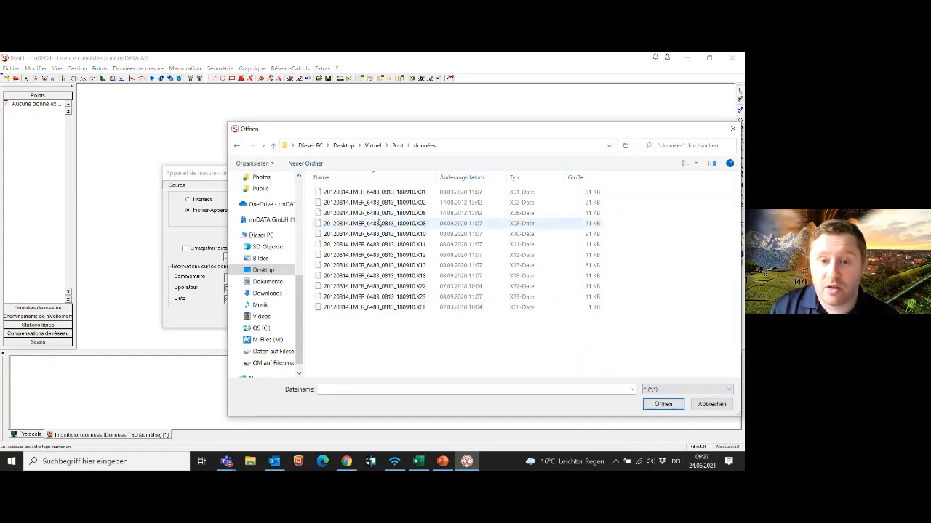
{"action": "left_click", "coordinate": [384, 309]}
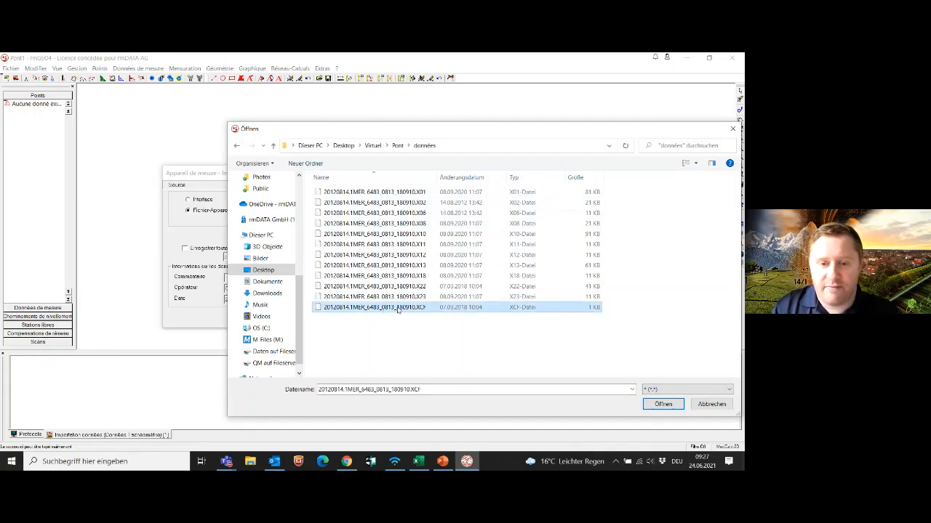
{"action": "double_click", "coordinate": [397, 309]}
{"action": "left_click", "coordinate": [389, 320]}
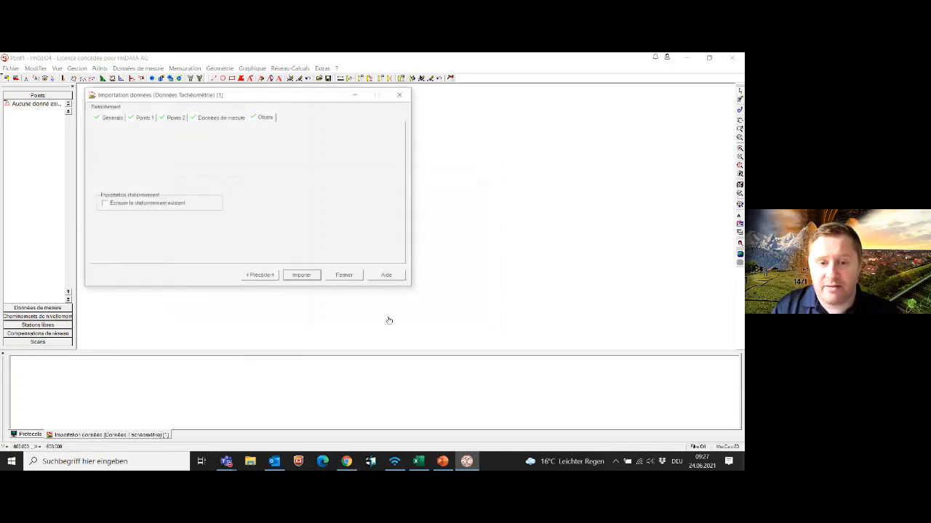
Import the tacheometry data, close the import dialog and enlarge the drawing area by shrinking the protocol area
{"action": "left_click", "coordinate": [314, 278]}
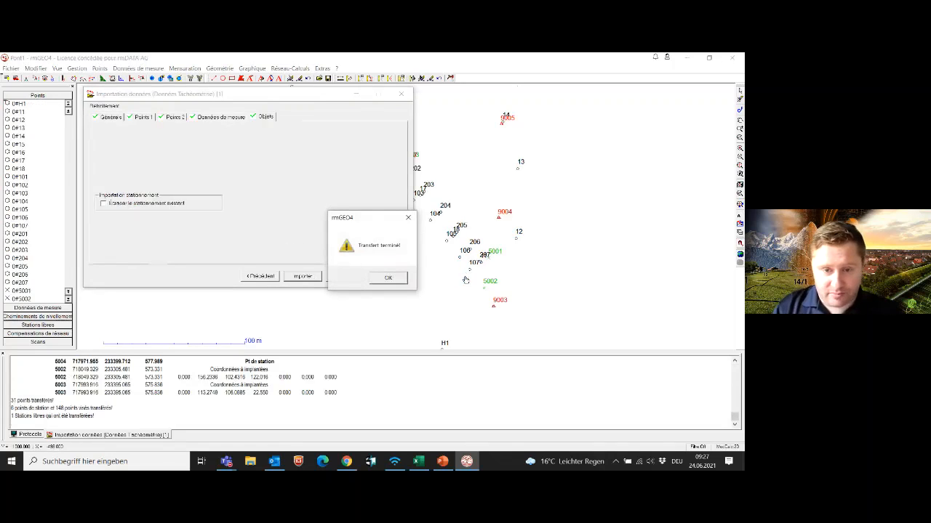
{"action": "left_click", "coordinate": [384, 281]}
{"action": "left_click", "coordinate": [344, 278]}
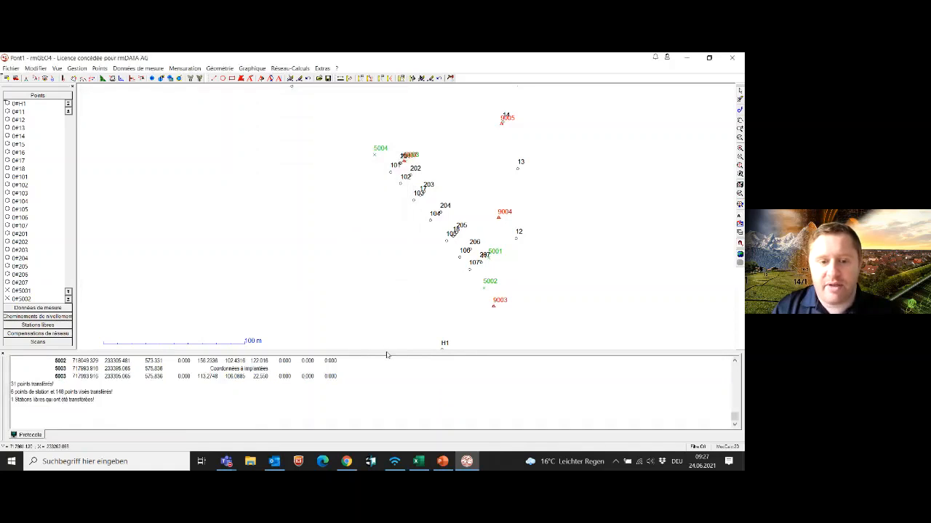
{"action": "left_click_drag", "start_coordinate": [386, 351], "coordinate": [384, 393]}
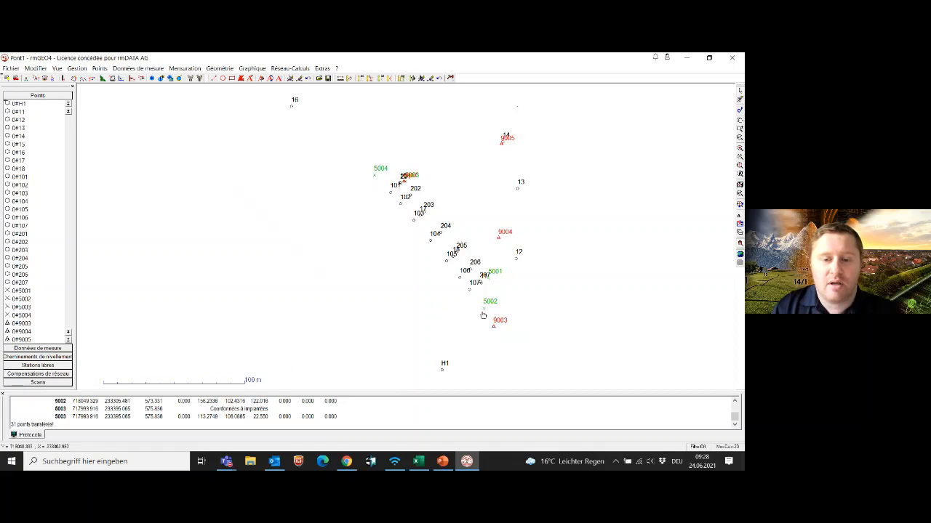
Display the points sighted from station 5004 in the drawing and hide the sight lines again
{"action": "scroll", "coordinate": [485, 316], "scroll_direction": "up", "scroll_amount": 1}
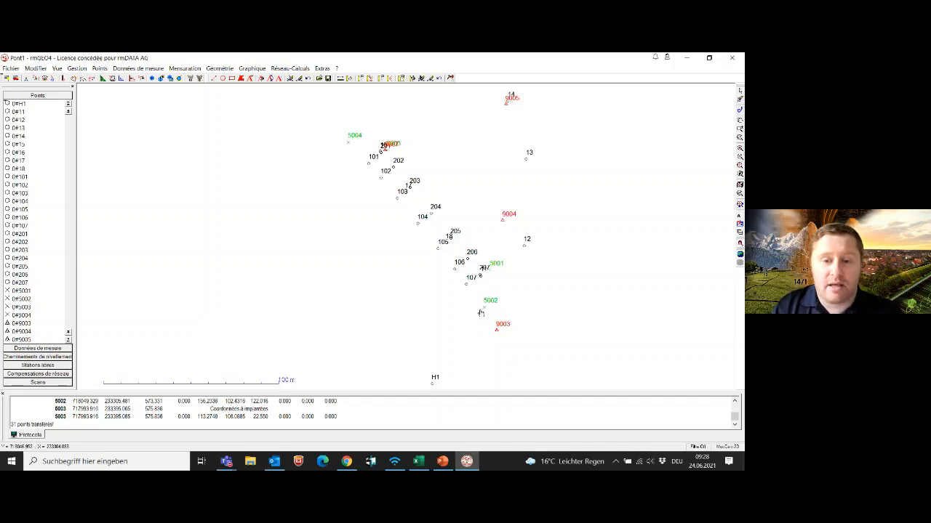
{"action": "scroll", "coordinate": [480, 313], "scroll_direction": "down", "scroll_amount": 1}
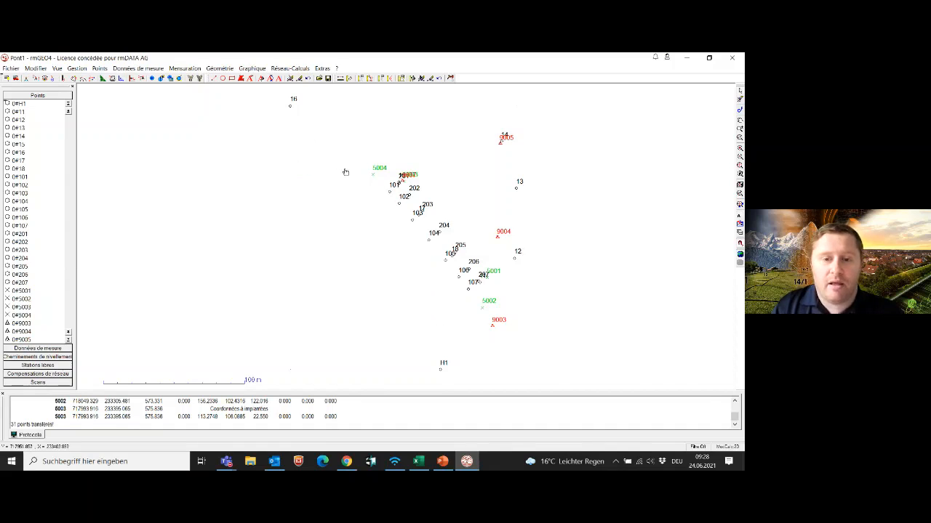
{"action": "scroll", "coordinate": [443, 233], "scroll_direction": "up", "scroll_amount": 1}
{"action": "scroll", "coordinate": [447, 228], "scroll_direction": "up", "scroll_amount": 1}
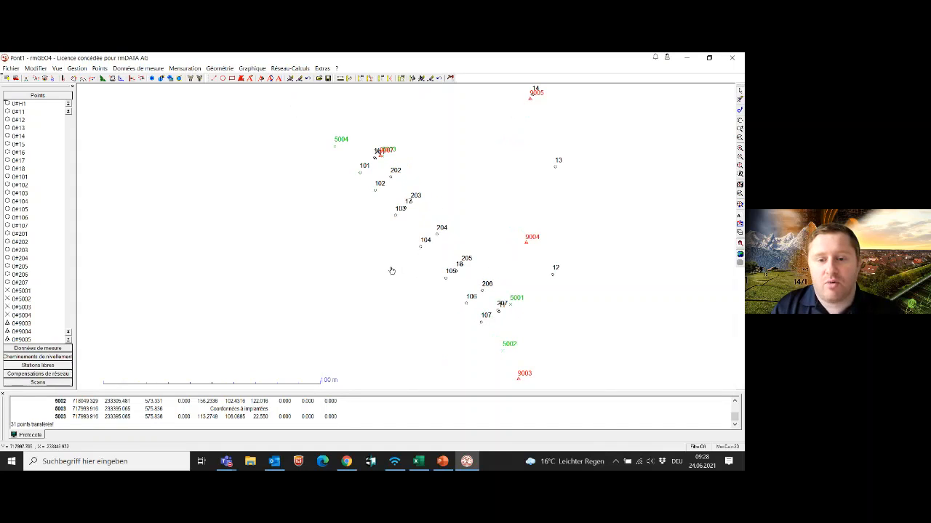
{"action": "right_click", "coordinate": [336, 151]}
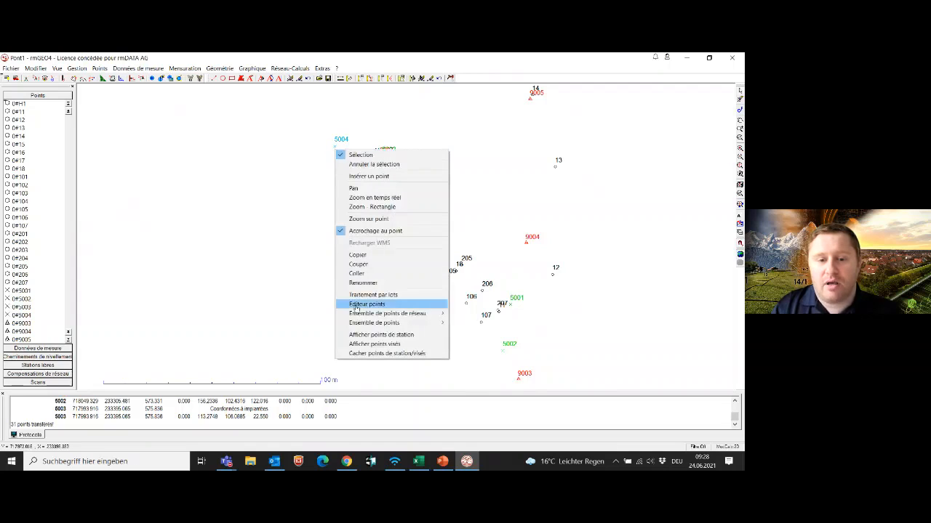
{"action": "left_click", "coordinate": [365, 344]}
{"action": "scroll", "coordinate": [365, 321], "scroll_direction": "down", "scroll_amount": 1}
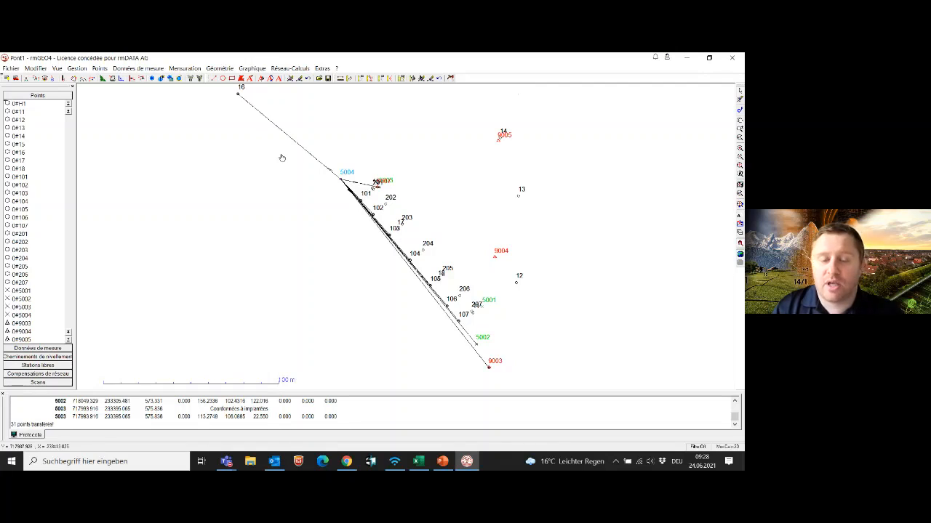
{"action": "right_click", "coordinate": [346, 190]}
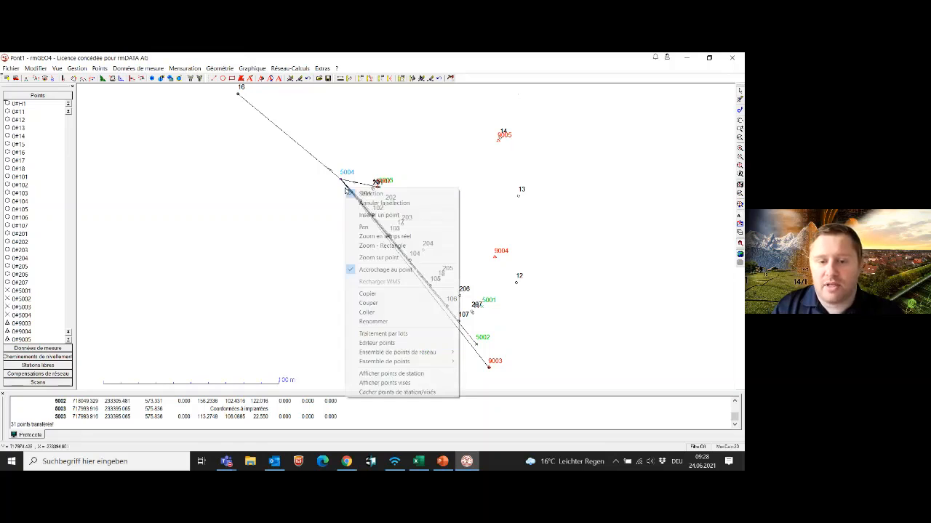
{"action": "left_click", "coordinate": [364, 227]}
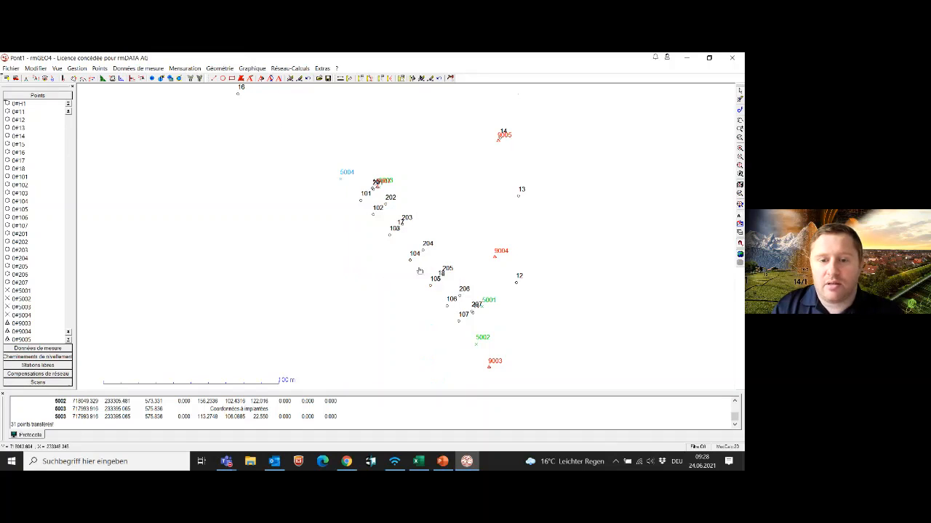
Display the stations from which point 204 was measured and hide the sight lines again
{"action": "scroll", "coordinate": [422, 273], "scroll_direction": "up", "scroll_amount": 1}
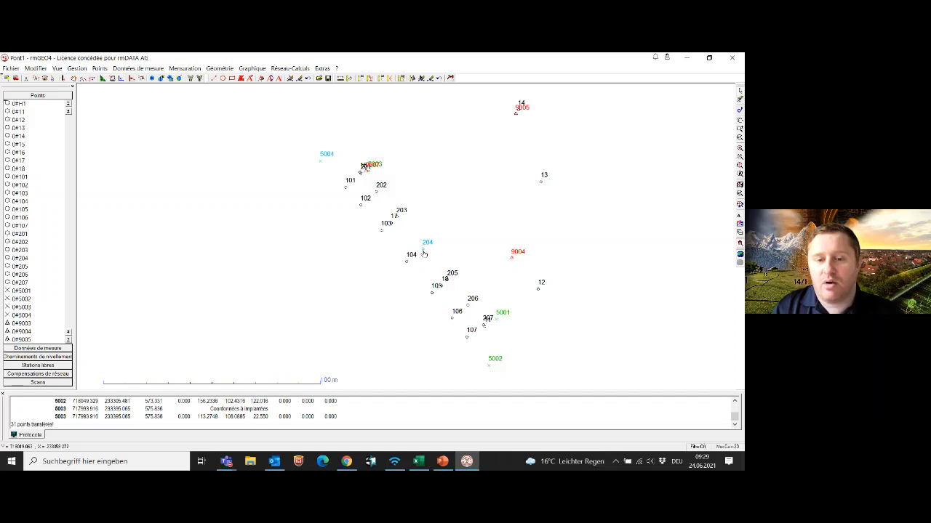
{"action": "right_click", "coordinate": [423, 253]}
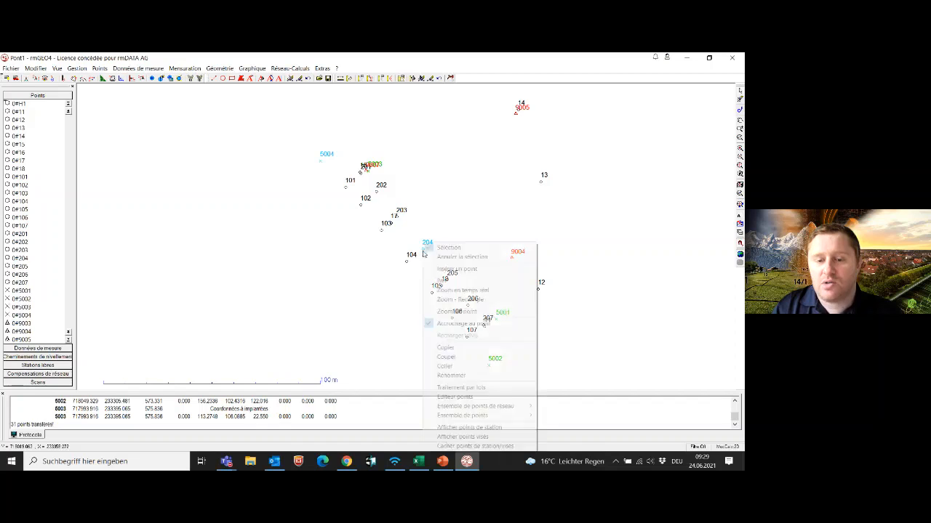
{"action": "left_click", "coordinate": [469, 428]}
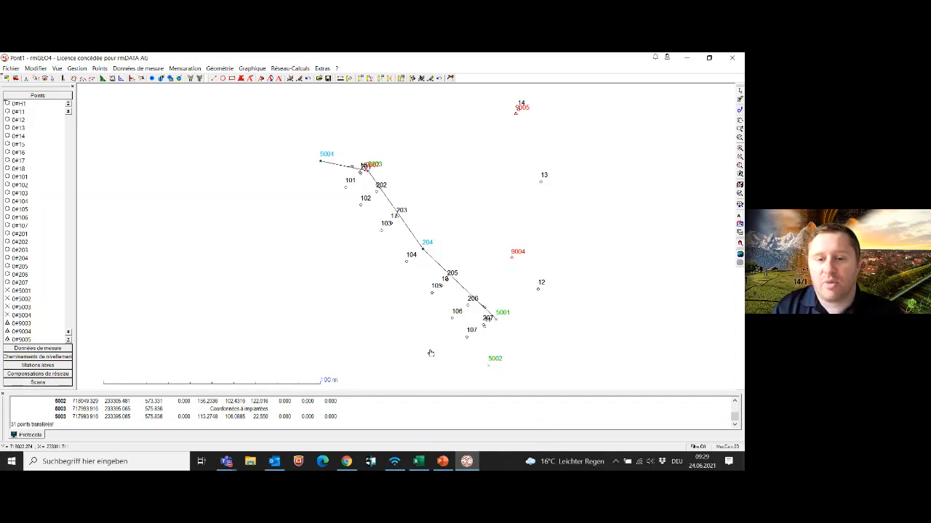
{"action": "right_click", "coordinate": [425, 257]}
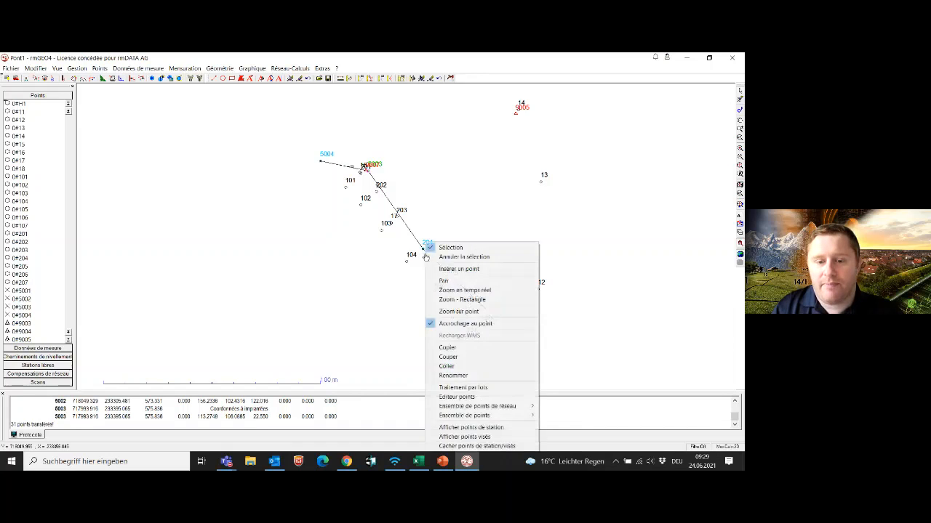
{"action": "left_click", "coordinate": [460, 445]}
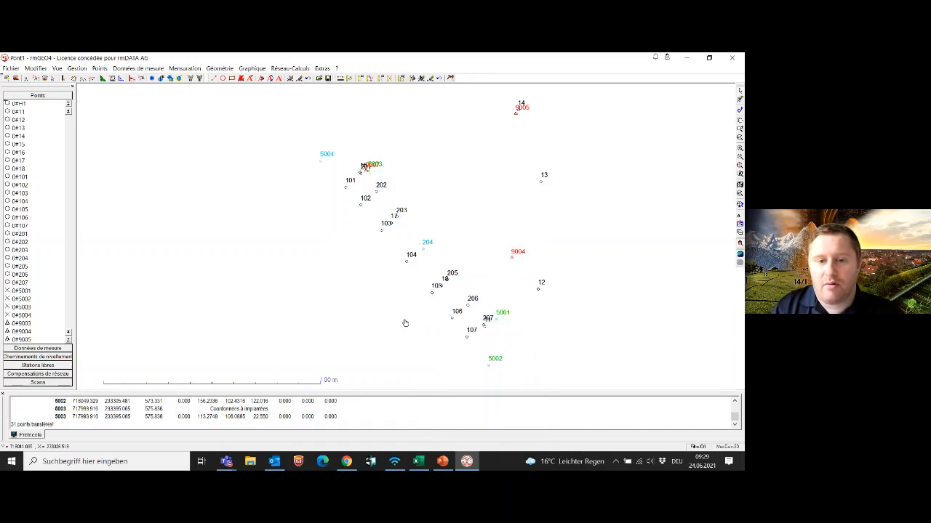
Examine the attributes of point 204, such as coordinates and measurement date, and close them without saving
{"action": "scroll", "coordinate": [404, 320], "scroll_direction": "down", "scroll_amount": 3}
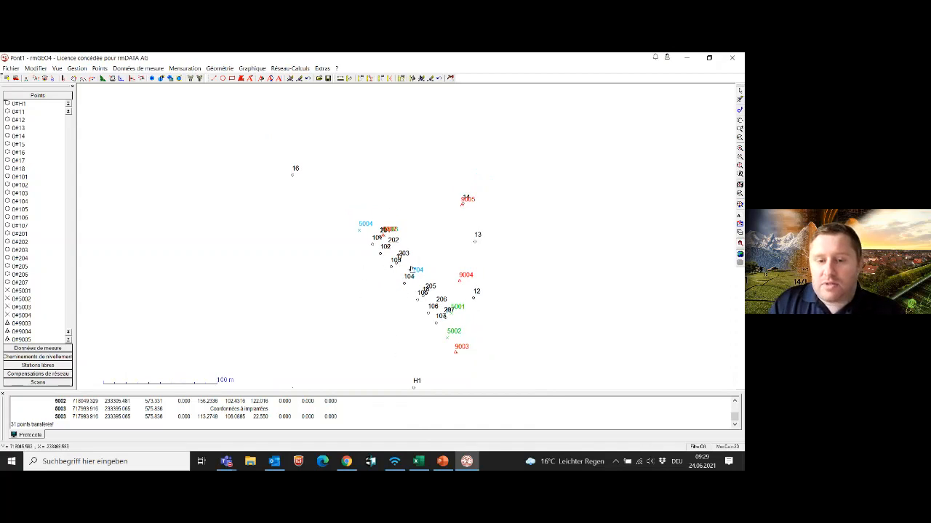
{"action": "scroll", "coordinate": [411, 270], "scroll_direction": "up", "scroll_amount": 3}
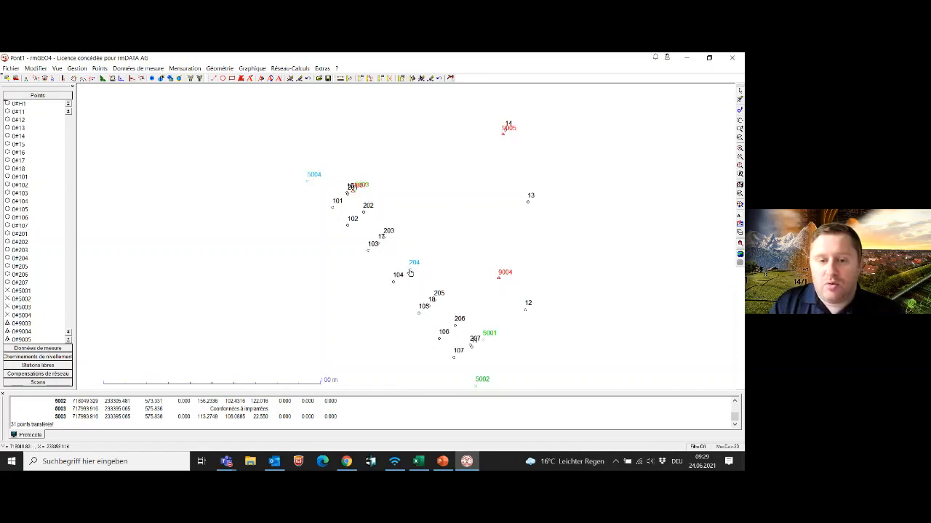
{"action": "double_click", "coordinate": [408, 273]}
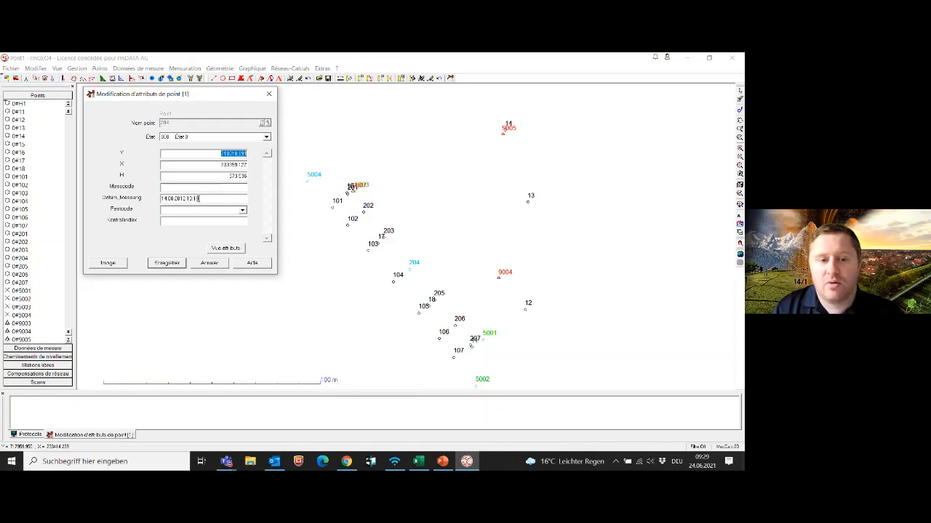
{"action": "left_click", "coordinate": [269, 94]}
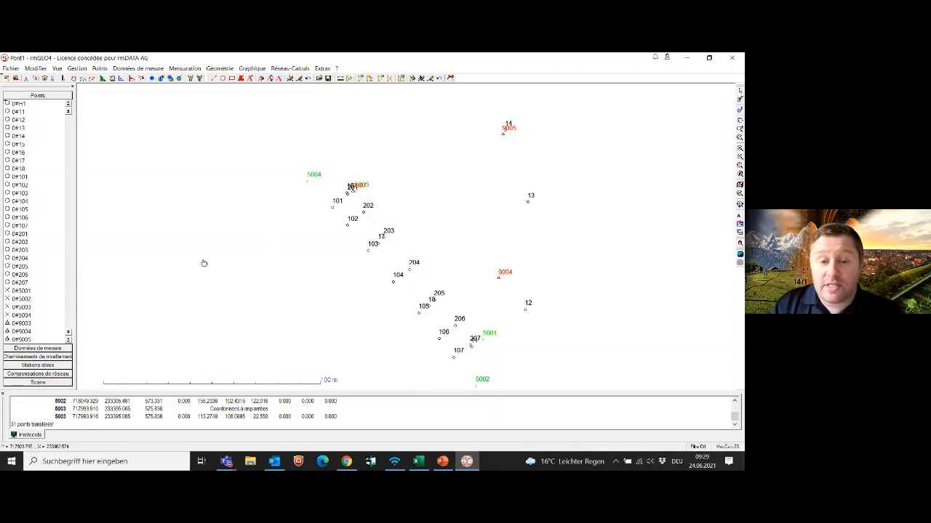
Examine the sightings recorded for station 5004 in the measurement data and collapse them again
{"action": "left_click", "coordinate": [44, 349]}
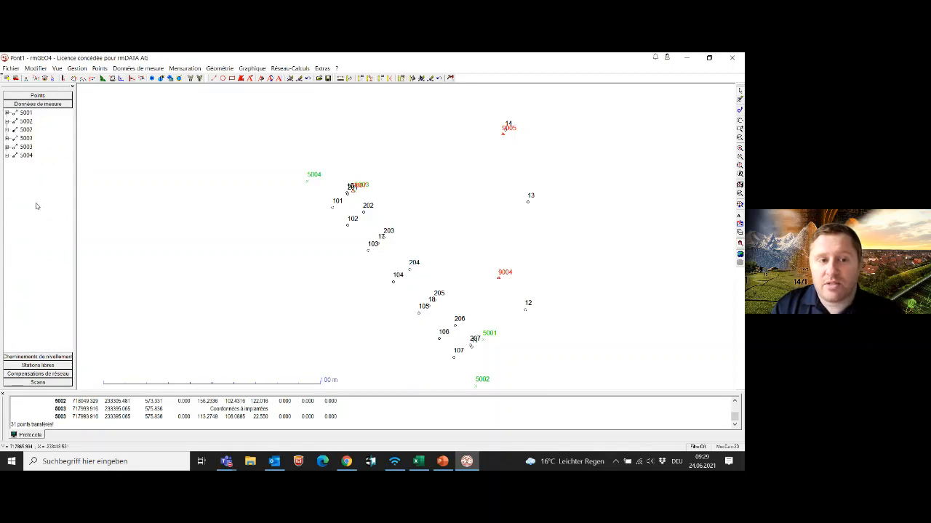
{"action": "left_click", "coordinate": [8, 156]}
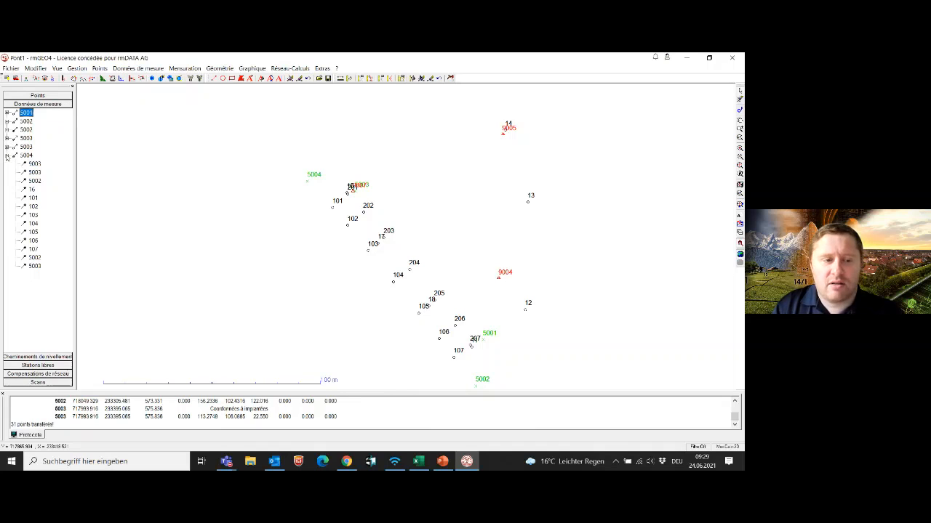
{"action": "left_click", "coordinate": [8, 156]}
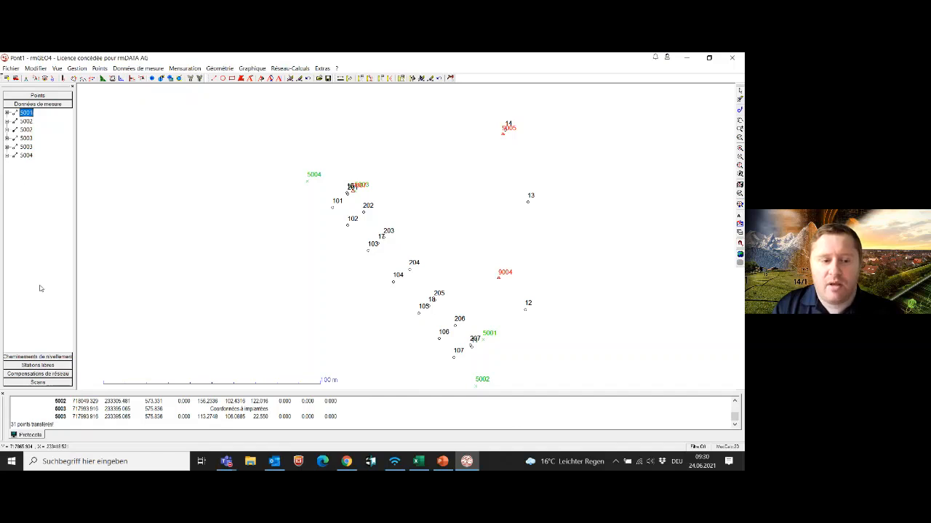
Open the calculation of free station 5001 and move its dialog aside to view its connection points in the drawing
{"action": "left_click", "coordinate": [38, 365]}
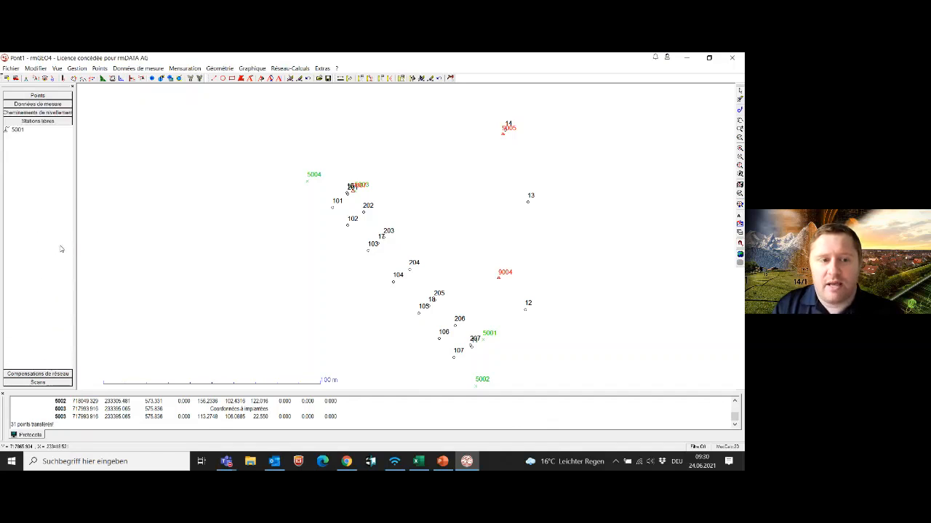
{"action": "double_click", "coordinate": [18, 131]}
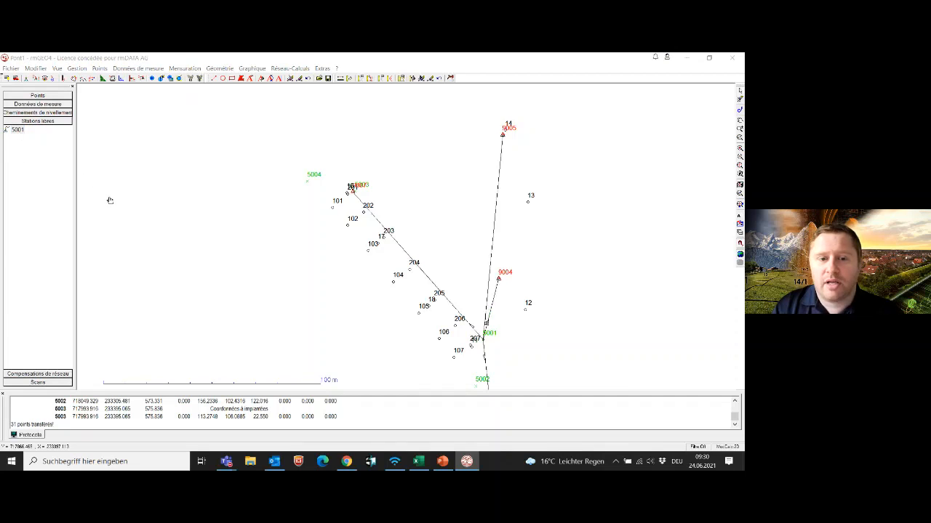
{"action": "left_click_drag", "start_coordinate": [226, 98], "coordinate": [152, 221]}
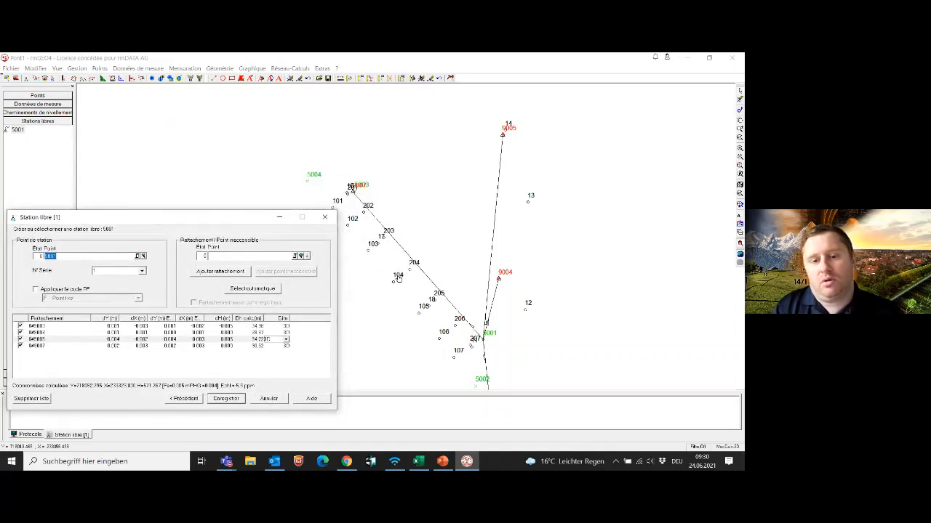
{"action": "scroll", "coordinate": [399, 269], "scroll_direction": "down", "scroll_amount": 1}
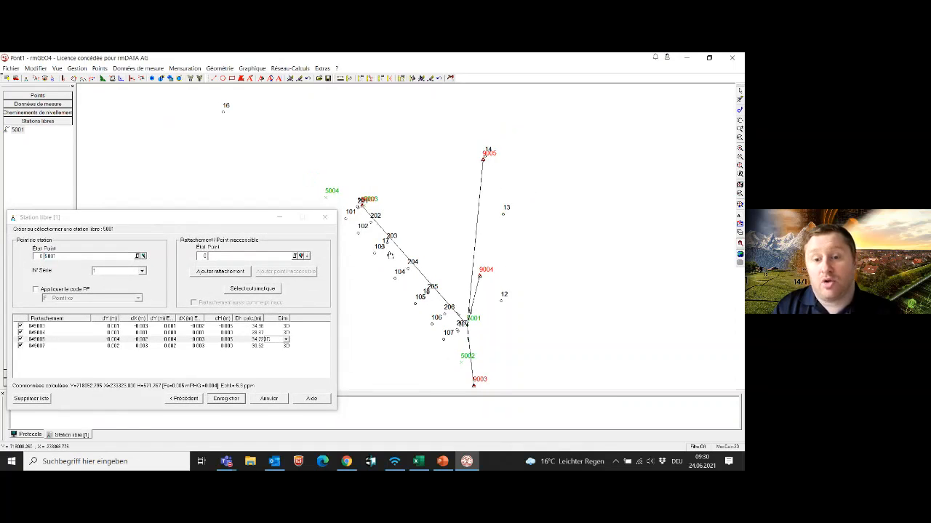
{"action": "scroll", "coordinate": [390, 254], "scroll_direction": "down", "scroll_amount": 1}
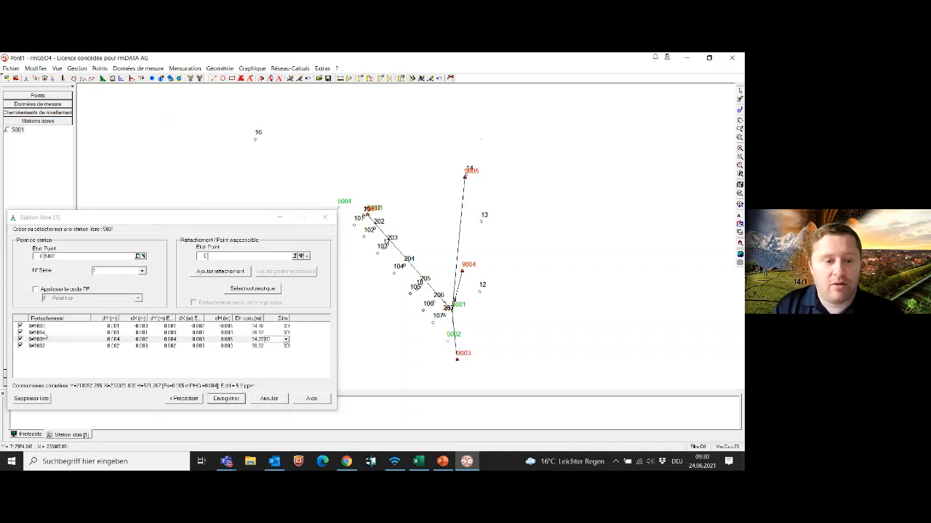
Exclude connection point 9004 from the free station calculation and set the dimension of 9005 to 2D
{"action": "left_click", "coordinate": [21, 333]}
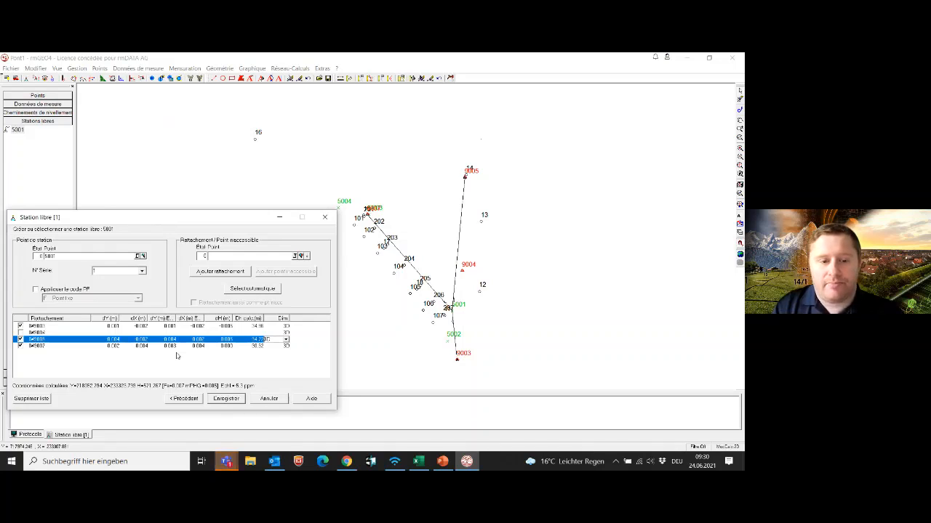
{"action": "left_click", "coordinate": [286, 334]}
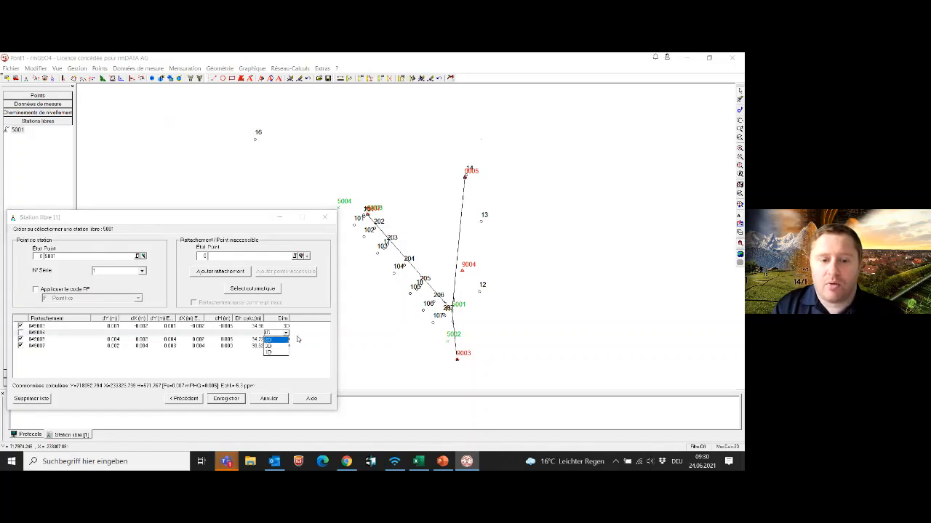
{"action": "left_click", "coordinate": [291, 346]}
{"action": "left_click", "coordinate": [288, 340]}
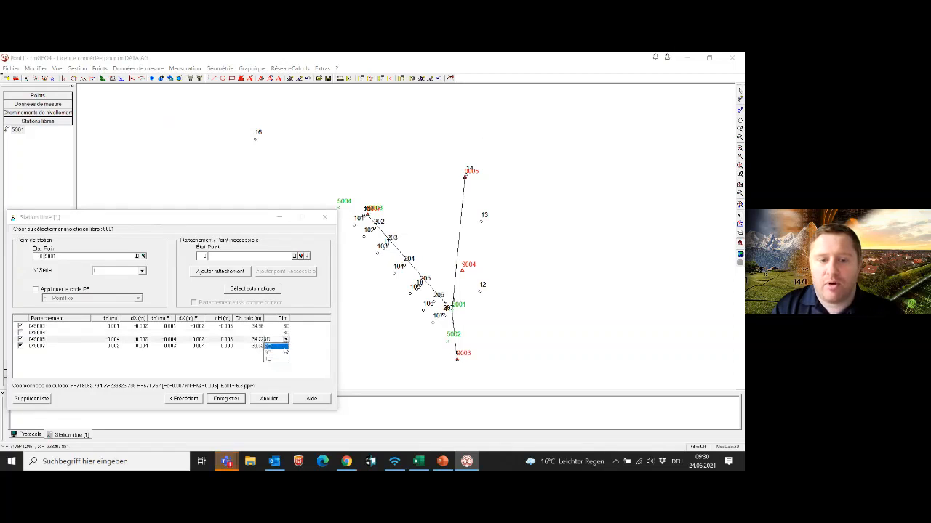
{"action": "left_click", "coordinate": [284, 348]}
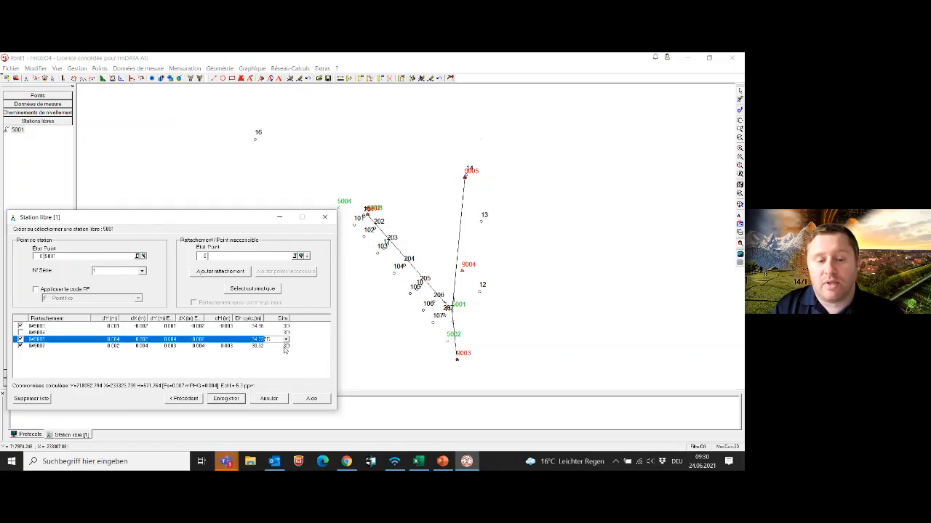
Set connection point 9005 back to 3D, include 9004 again and cancel the free station calculation
{"action": "left_click", "coordinate": [286, 340]}
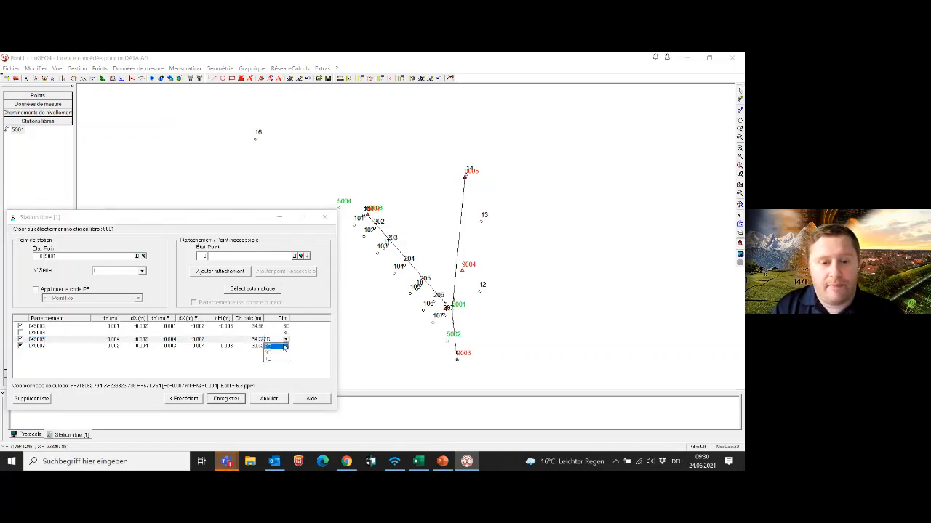
{"action": "left_click", "coordinate": [280, 353]}
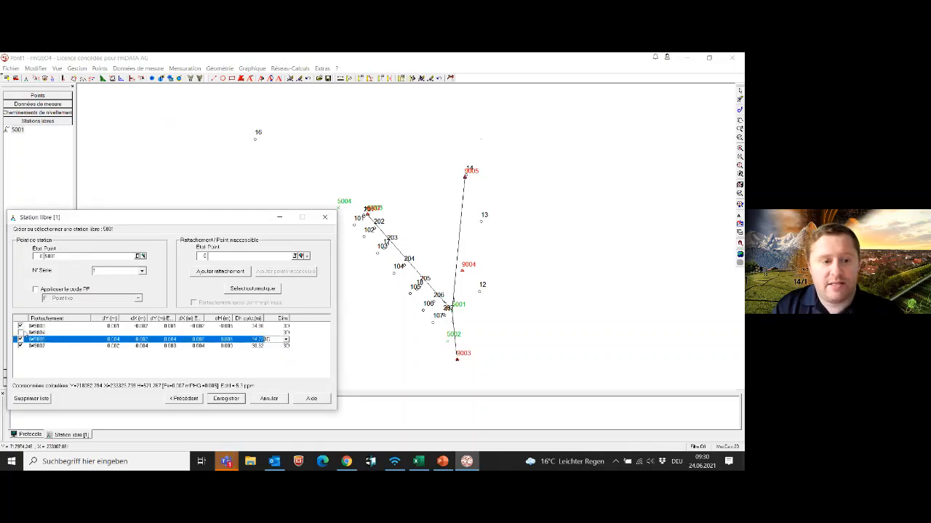
{"action": "left_click", "coordinate": [20, 332]}
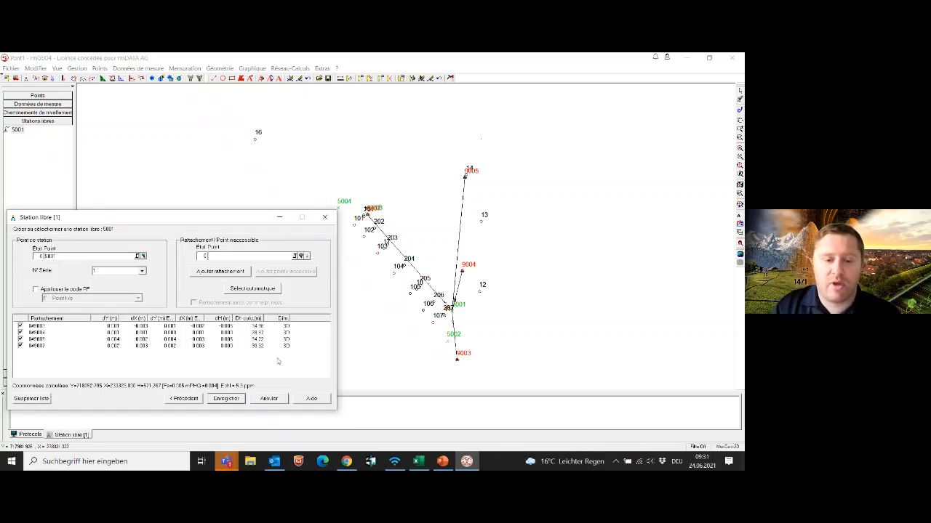
{"action": "left_click", "coordinate": [268, 399]}
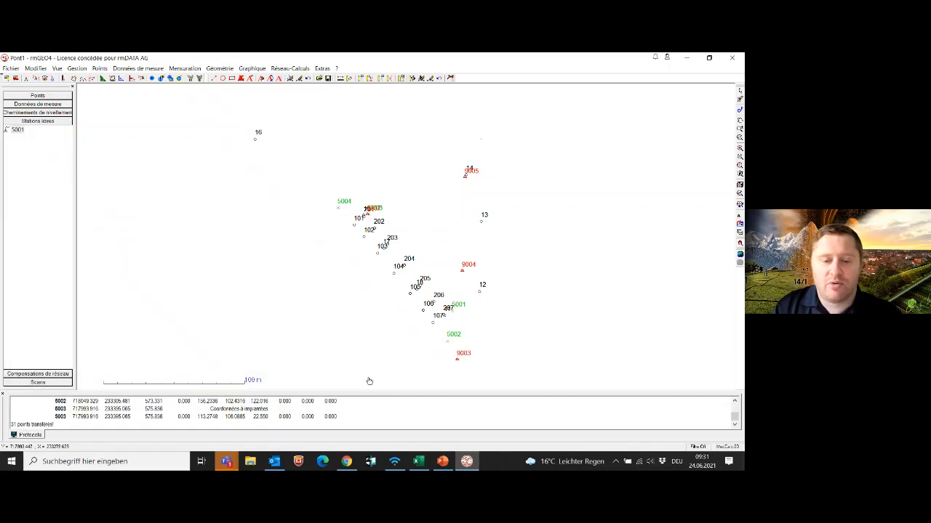
Enlarge the protocol area and review the station orientation and staking results of the import
{"action": "mouse_move", "coordinate": [359, 392]}
{"action": "left_mouse_down"}
{"action": "mouse_move", "coordinate": [357, 349]}
{"action": "mouse_move", "coordinate": [354, 368]}
{"action": "mouse_move", "coordinate": [351, 357]}
{"action": "mouse_move", "coordinate": [358, 321]}
{"action": "left_mouse_up"}
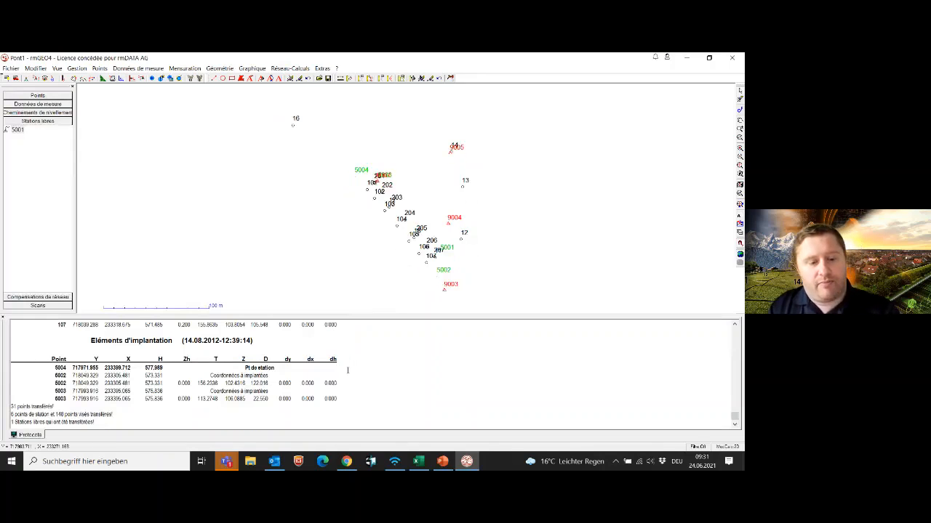
{"action": "scroll", "coordinate": [347, 371], "scroll_direction": "up", "scroll_amount": 8}
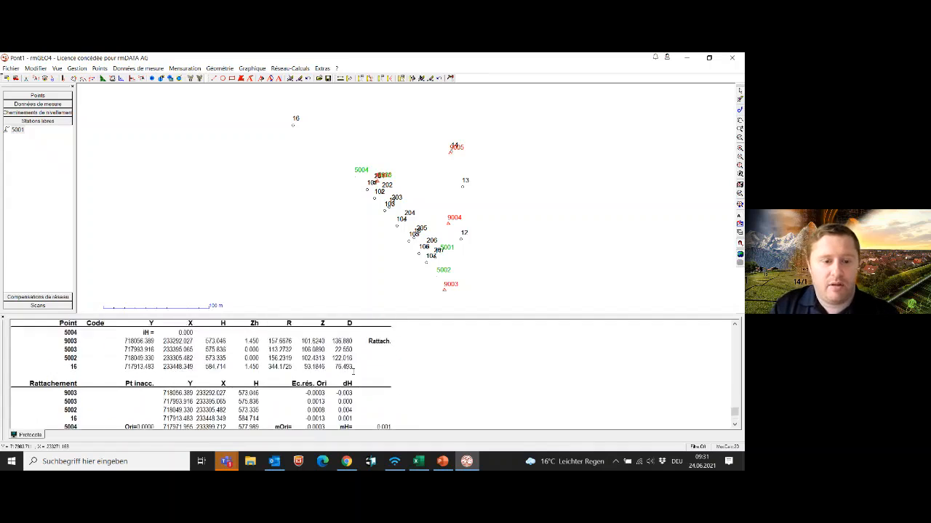
{"action": "scroll", "coordinate": [353, 371], "scroll_direction": "up", "scroll_amount": 10}
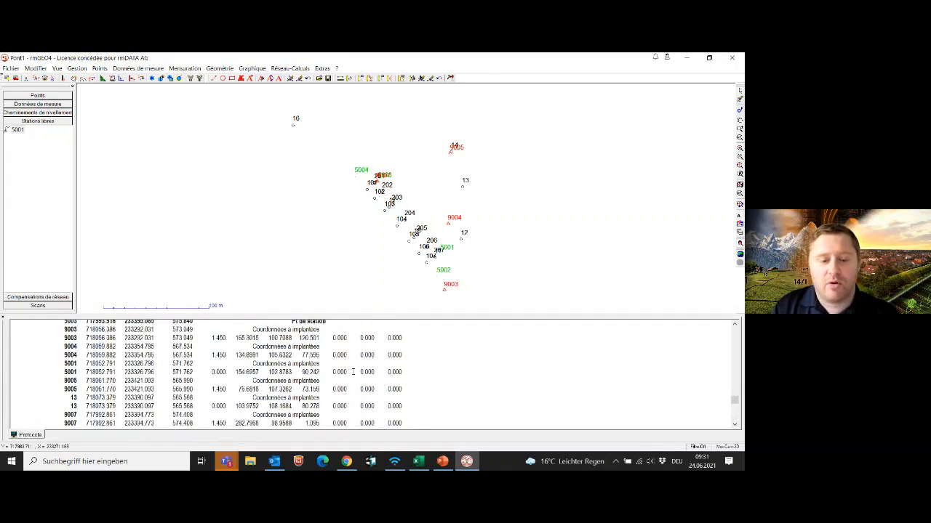
Go back through the protocol to the tacheometry import header and review its file name, date, observer and job details
{"action": "scroll", "coordinate": [353, 372], "scroll_direction": "up", "scroll_amount": 10}
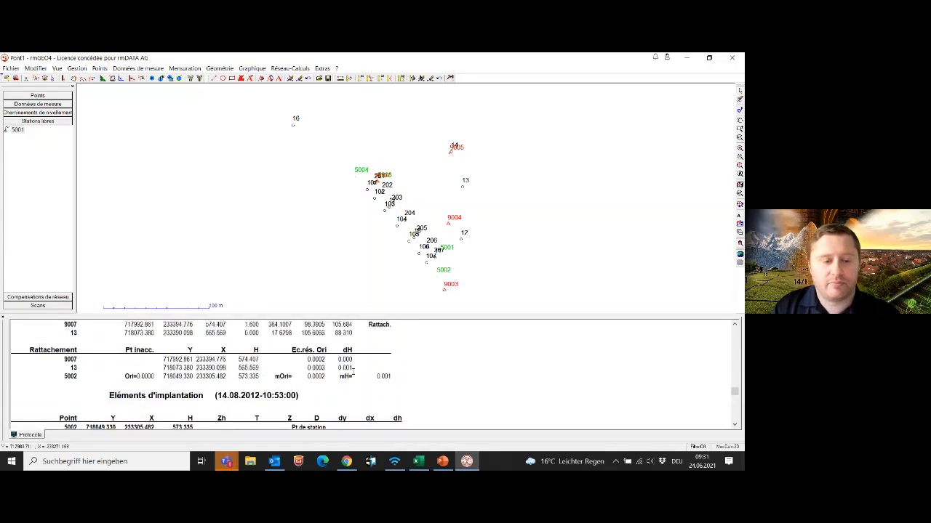
{"action": "scroll", "coordinate": [353, 371], "scroll_direction": "up", "scroll_amount": 10}
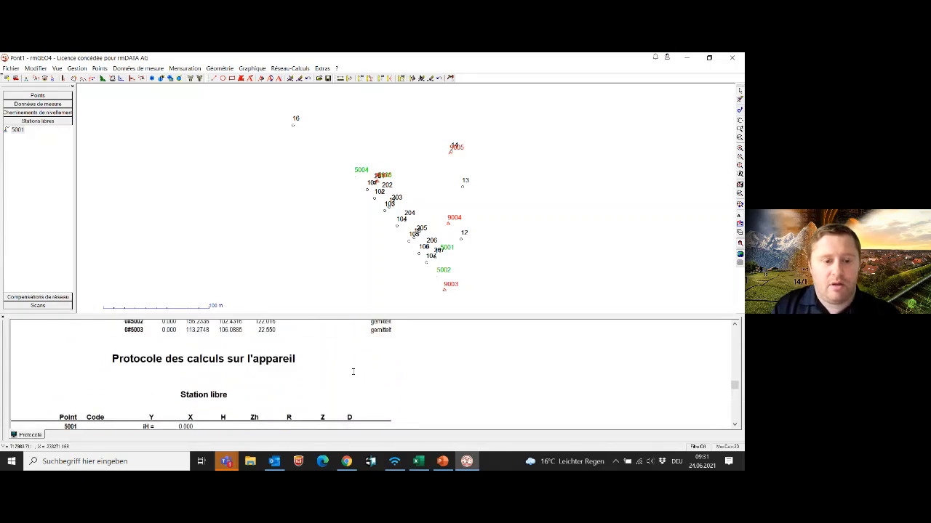
{"action": "scroll", "coordinate": [353, 372], "scroll_direction": "up", "scroll_amount": 10}
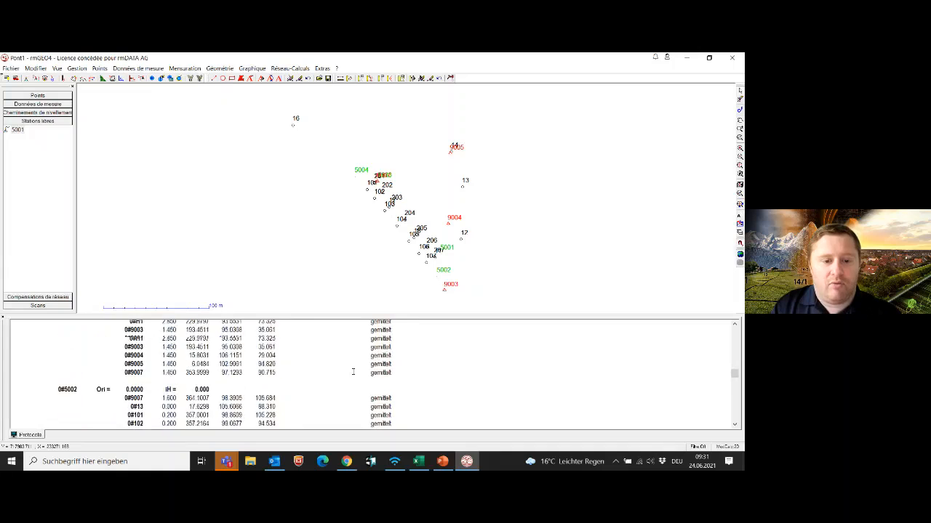
{"action": "scroll", "coordinate": [352, 371], "scroll_direction": "up", "scroll_amount": 10}
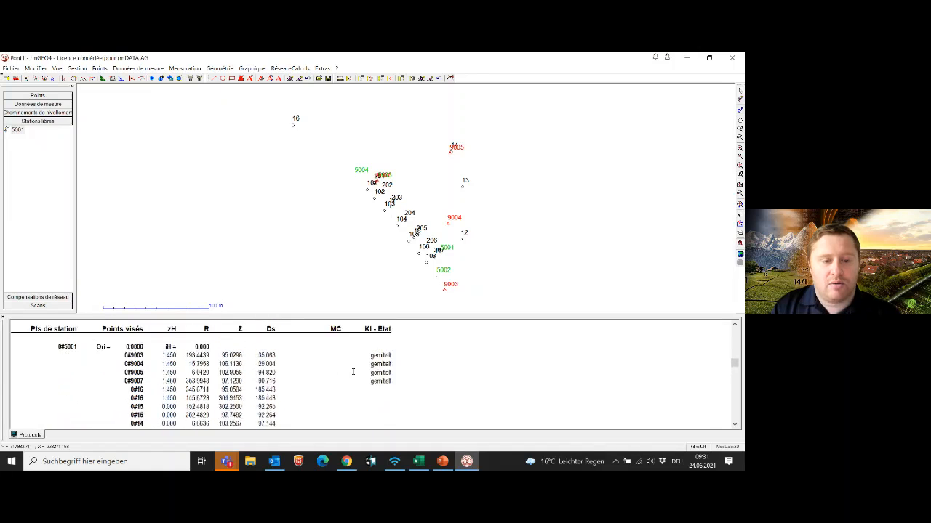
{"action": "scroll", "coordinate": [353, 371], "scroll_direction": "up", "scroll_amount": 10}
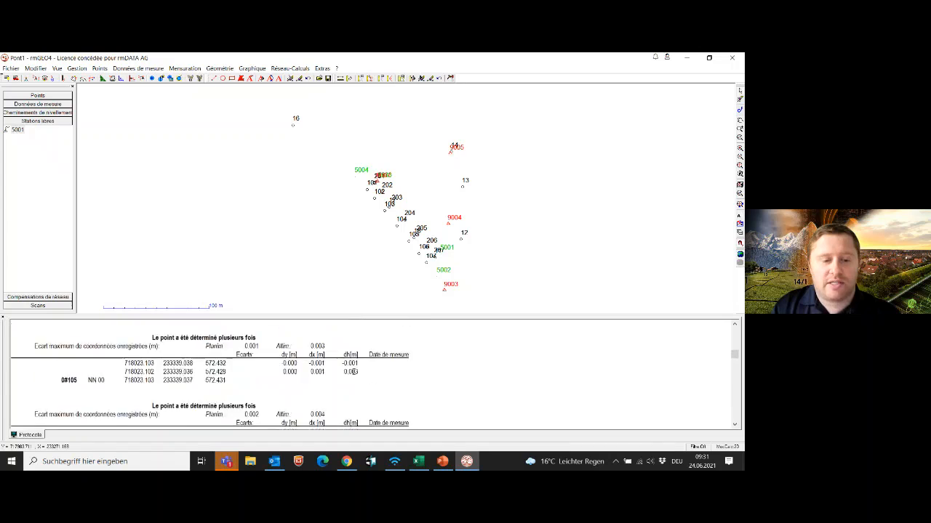
{"action": "scroll", "coordinate": [352, 372], "scroll_direction": "up", "scroll_amount": 10}
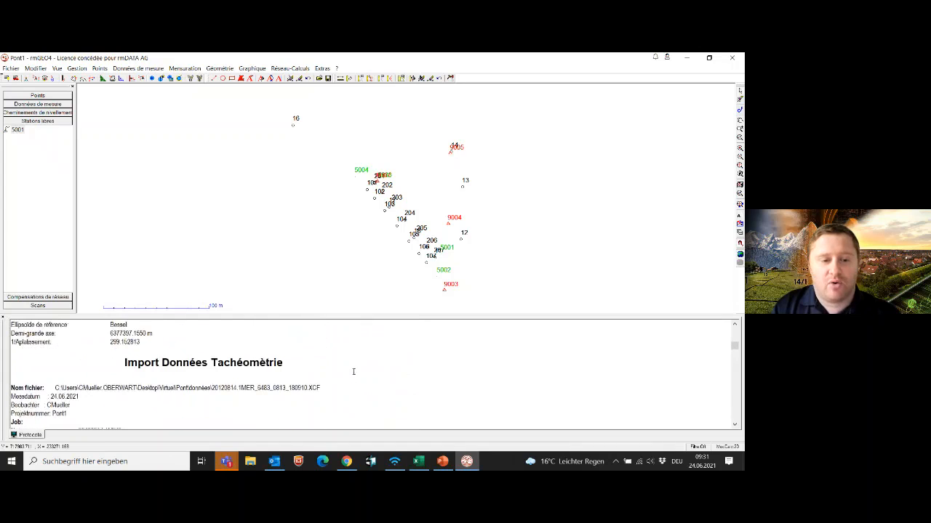
{"action": "scroll", "coordinate": [354, 379], "scroll_direction": "down", "scroll_amount": 1}
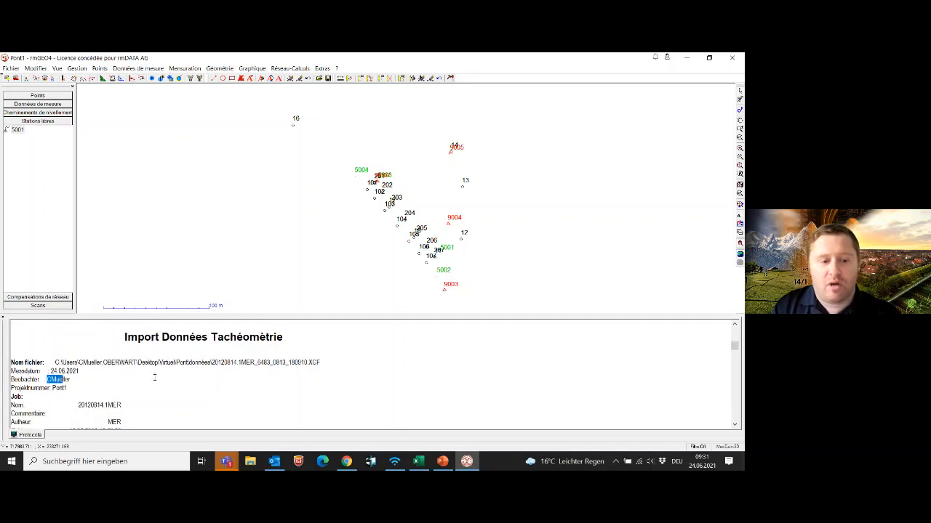
{"action": "scroll", "coordinate": [209, 377], "scroll_direction": "down", "scroll_amount": 6}
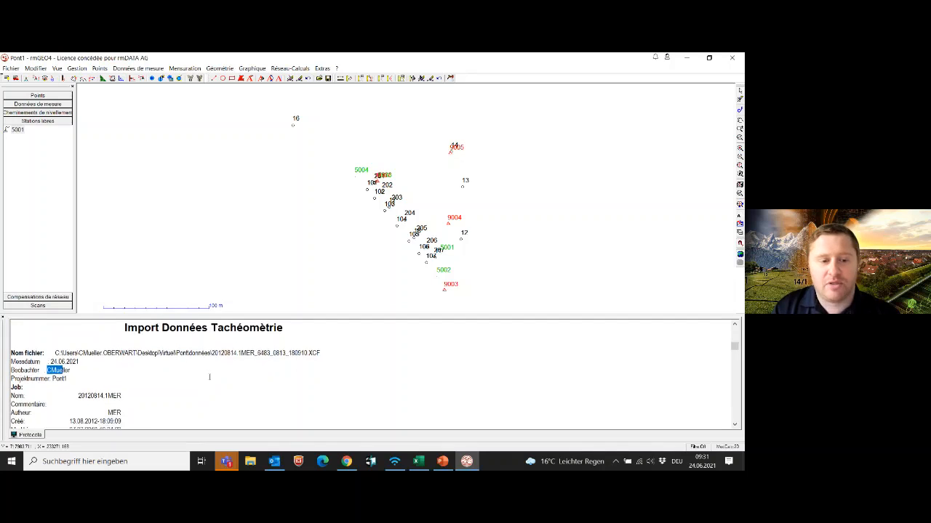
Review the coordinate deviations of the multiply determined points and the averaged station measurements in the import protocol
{"action": "scroll", "coordinate": [210, 374], "scroll_direction": "down", "scroll_amount": 1}
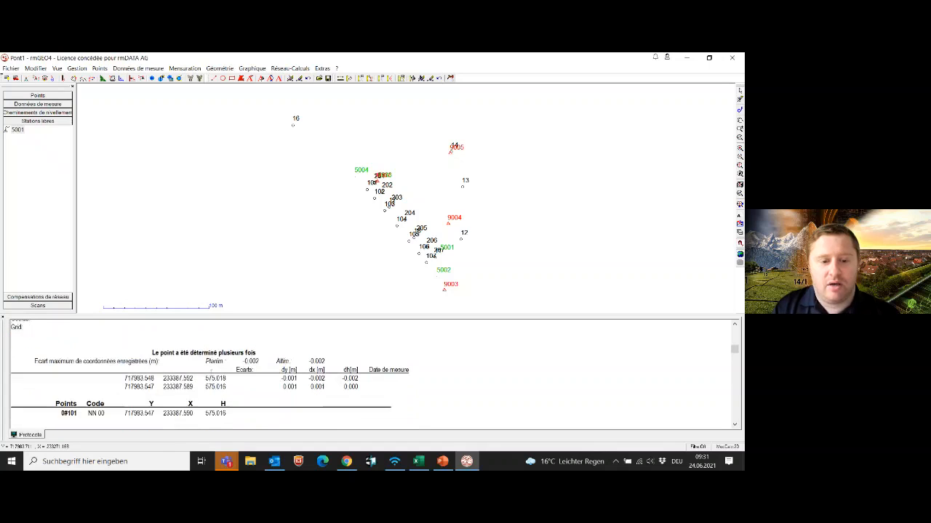
{"action": "scroll", "coordinate": [216, 370], "scroll_direction": "down", "scroll_amount": 5}
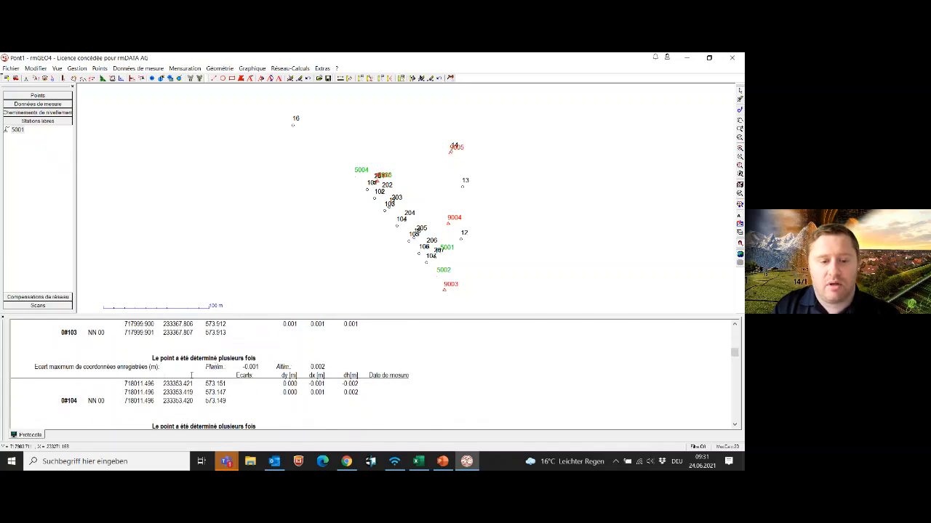
{"action": "scroll", "coordinate": [138, 379], "scroll_direction": "down", "scroll_amount": 1}
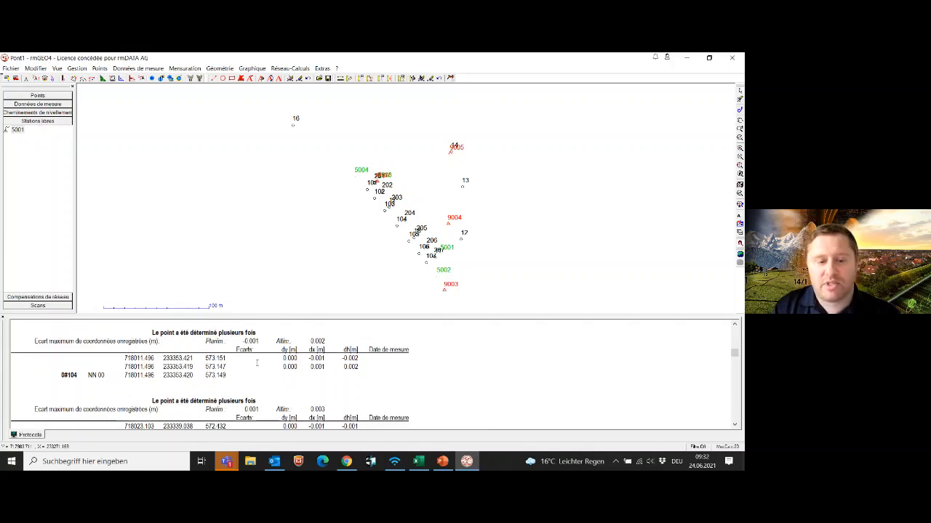
{"action": "scroll", "coordinate": [204, 372], "scroll_direction": "down", "scroll_amount": 10}
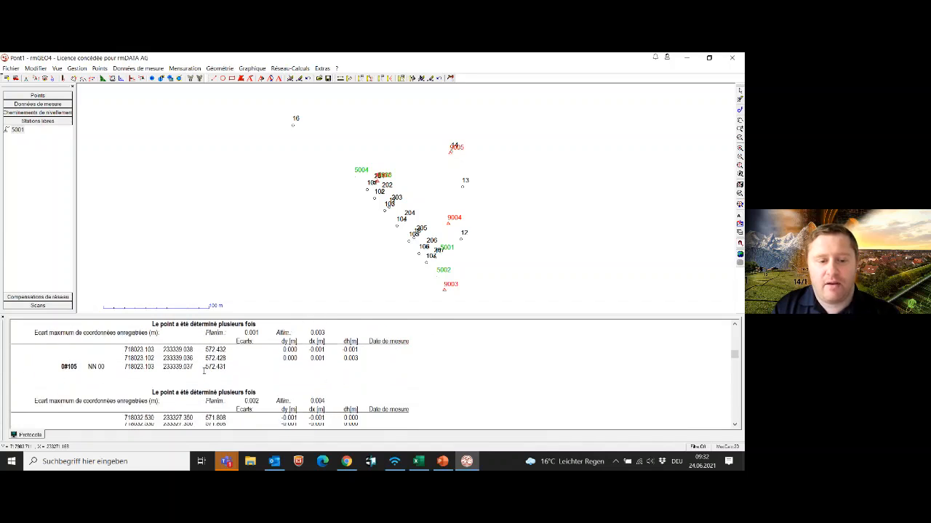
{"action": "scroll", "coordinate": [204, 371], "scroll_direction": "down", "scroll_amount": 15}
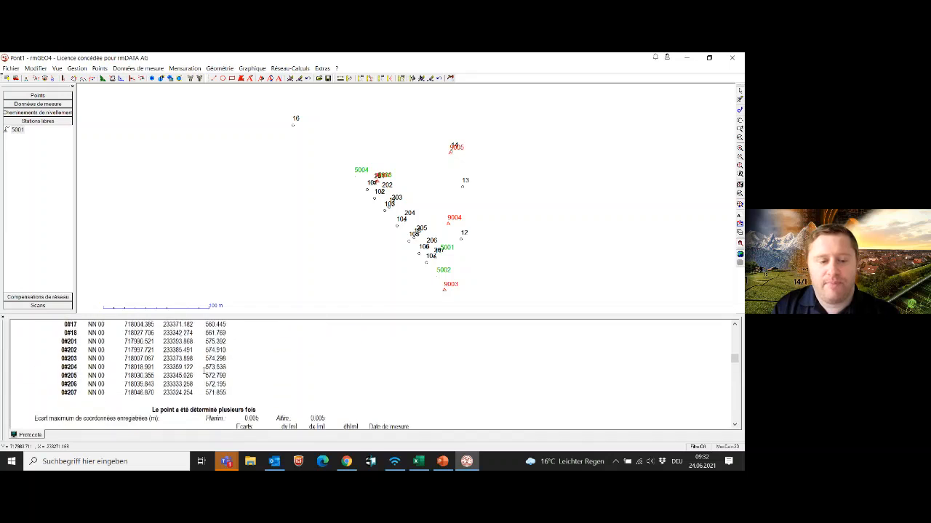
{"action": "scroll", "coordinate": [204, 372], "scroll_direction": "down", "scroll_amount": 15}
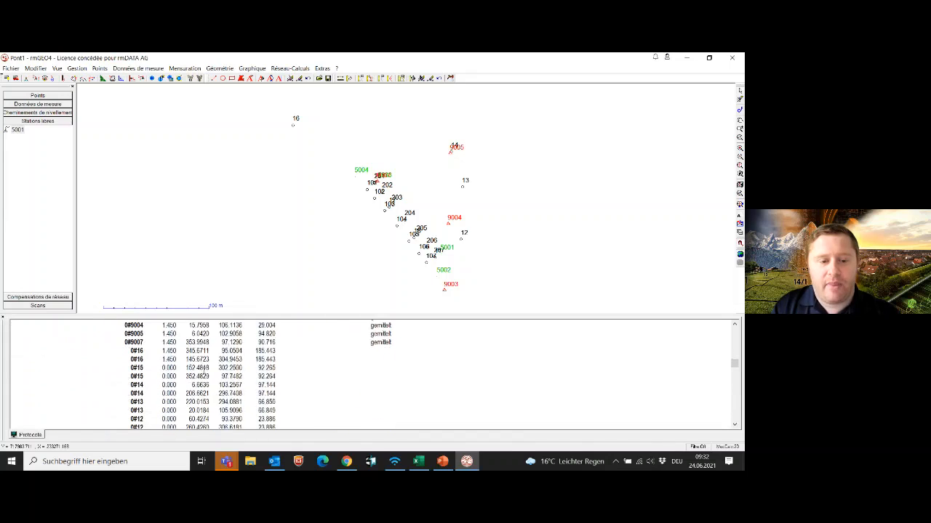
{"action": "scroll", "coordinate": [204, 371], "scroll_direction": "down", "scroll_amount": 15}
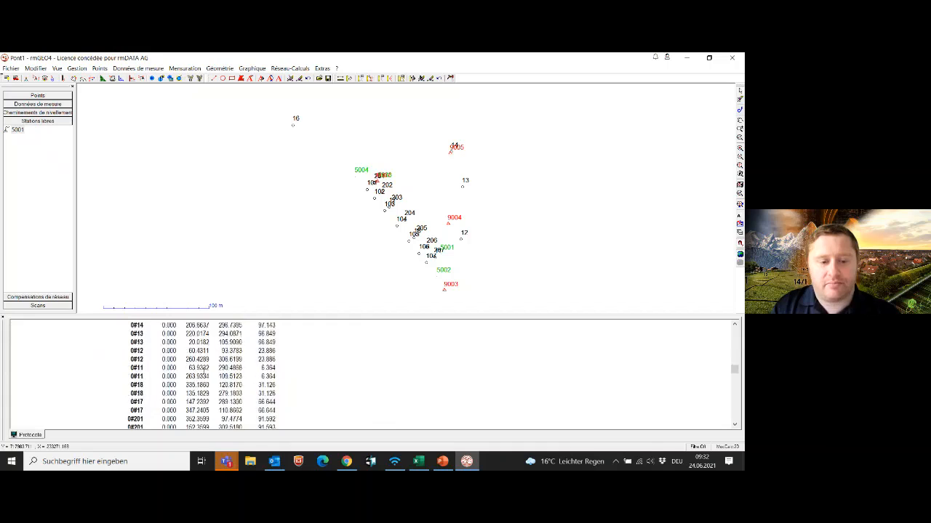
{"action": "scroll", "coordinate": [204, 372], "scroll_direction": "down", "scroll_amount": 15}
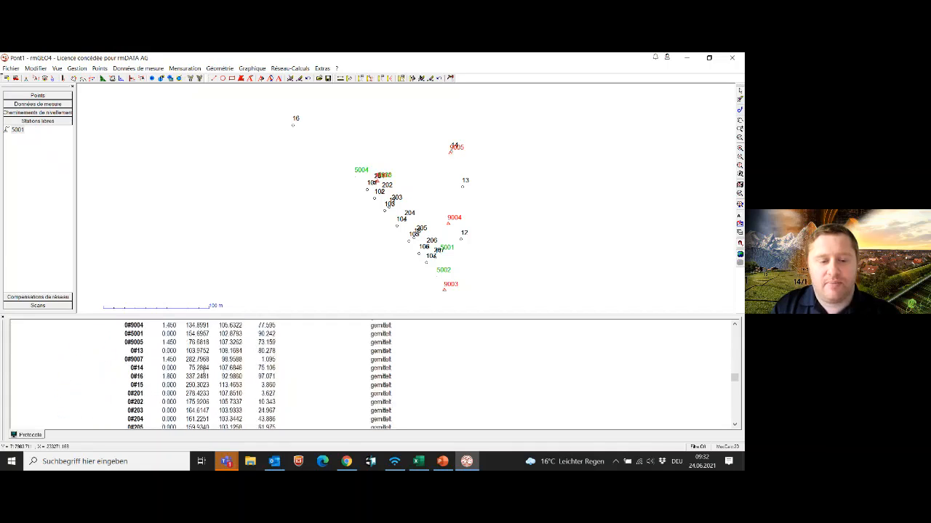
Review the connection point residuals of free station 5001 in the protocol and look at the available print and export commands
{"action": "scroll", "coordinate": [205, 372], "scroll_direction": "down", "scroll_amount": 3}
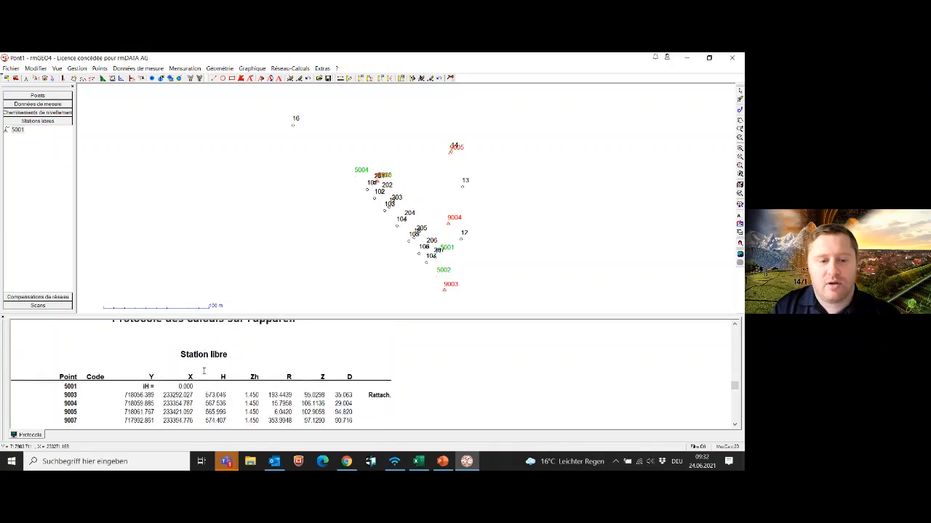
{"action": "scroll", "coordinate": [204, 372], "scroll_direction": "up", "scroll_amount": 3}
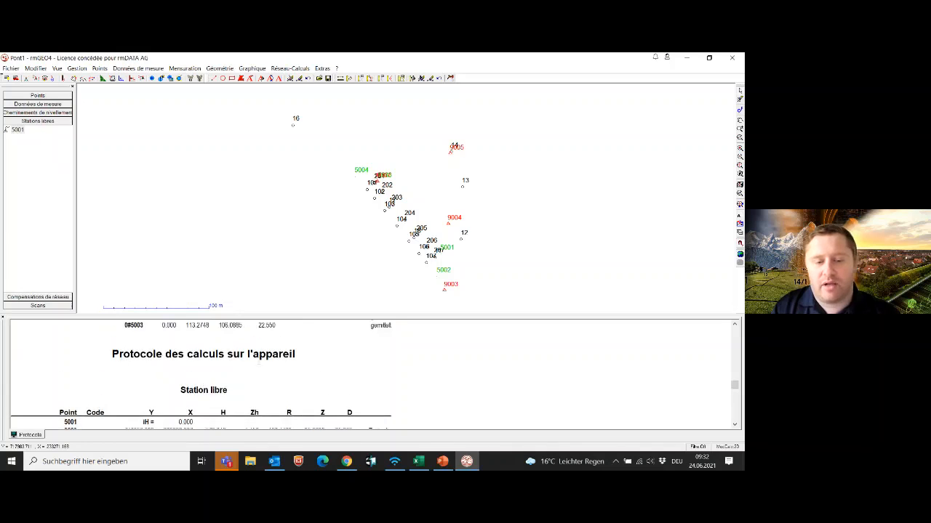
{"action": "scroll", "coordinate": [245, 360], "scroll_direction": "down", "scroll_amount": 3}
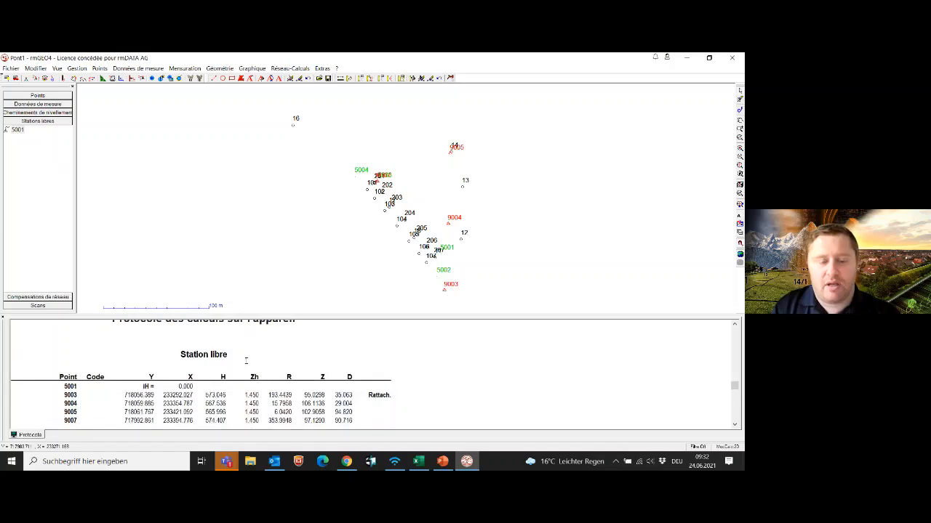
{"action": "scroll", "coordinate": [204, 352], "scroll_direction": "down", "scroll_amount": 3}
{"action": "scroll", "coordinate": [312, 376], "scroll_direction": "down", "scroll_amount": 2}
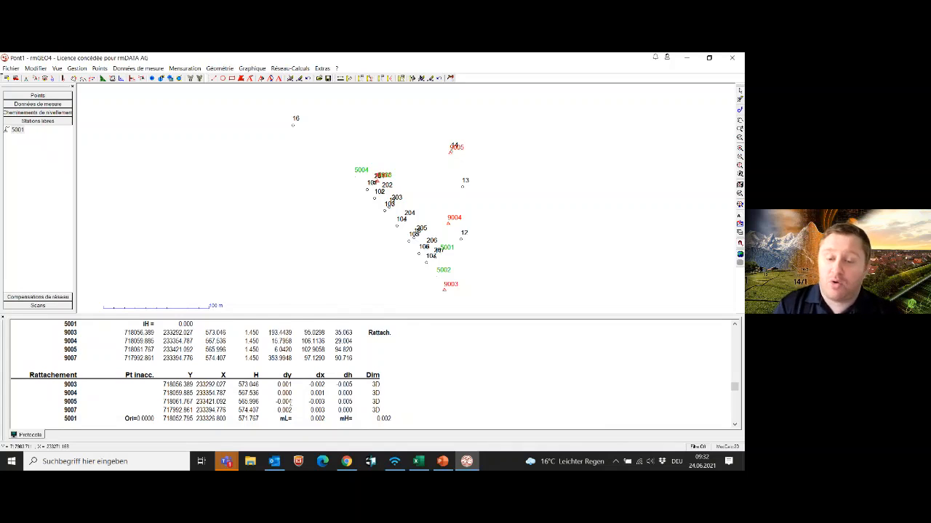
{"action": "right_click", "coordinate": [436, 363]}
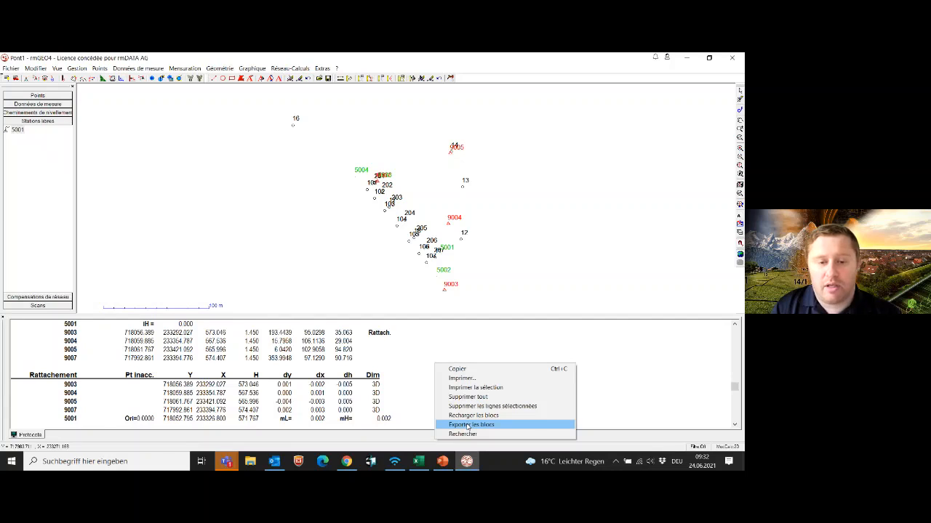
{"action": "left_click", "coordinate": [420, 389]}
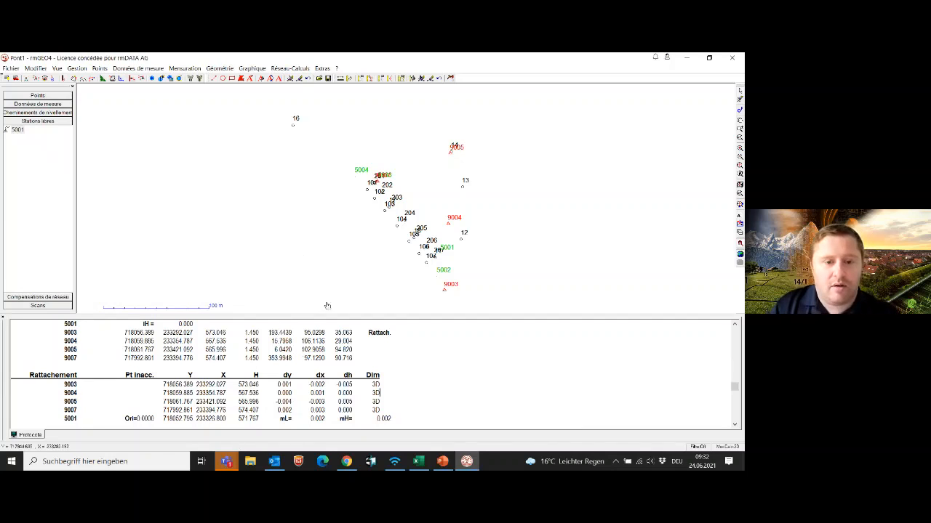
Shrink the protocol area to enlarge the drawing, open the point editor and move its window clear of the protocol
{"action": "left_click_drag", "start_coordinate": [316, 315], "coordinate": [296, 402]}
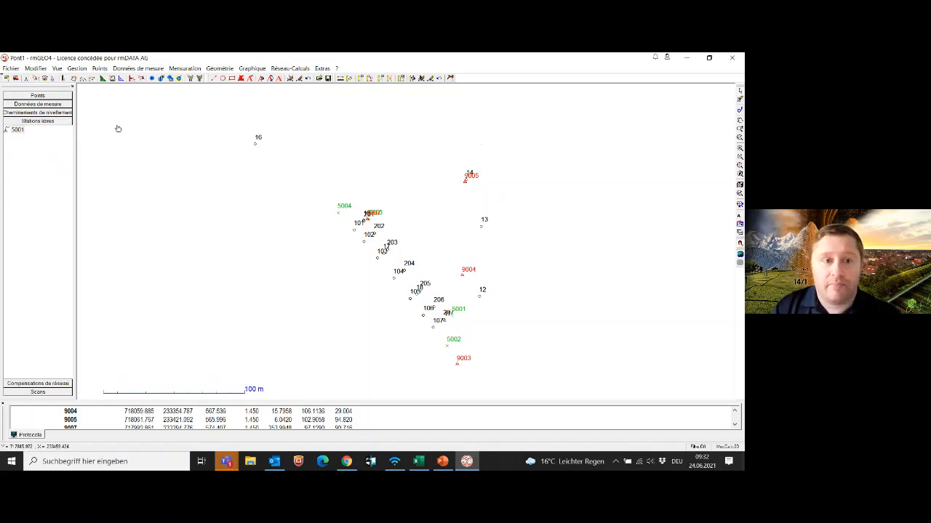
{"action": "left_click", "coordinate": [100, 68]}
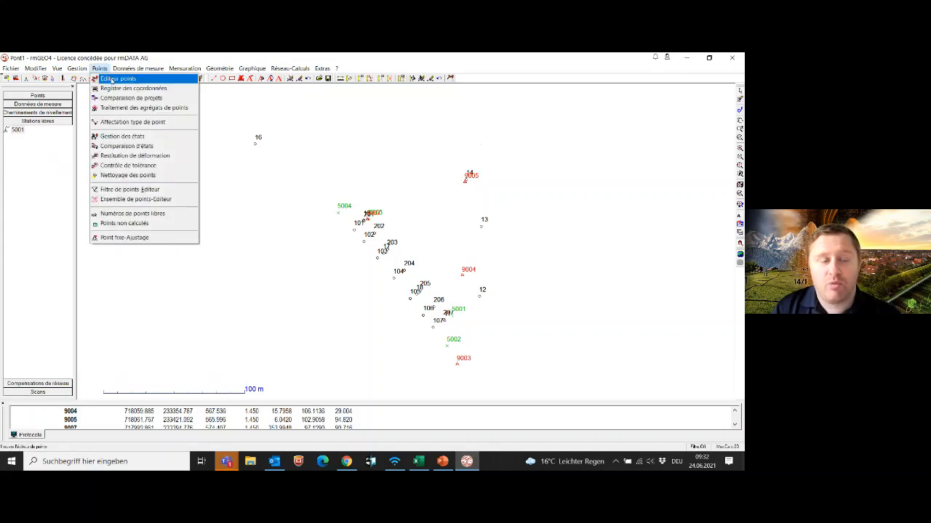
{"action": "left_click", "coordinate": [111, 78]}
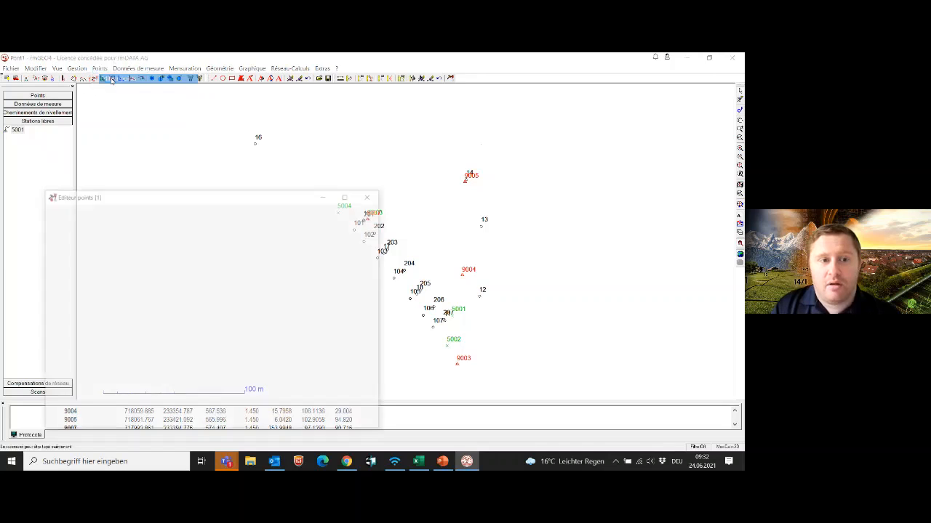
{"action": "left_click_drag", "start_coordinate": [186, 196], "coordinate": [205, 118]}
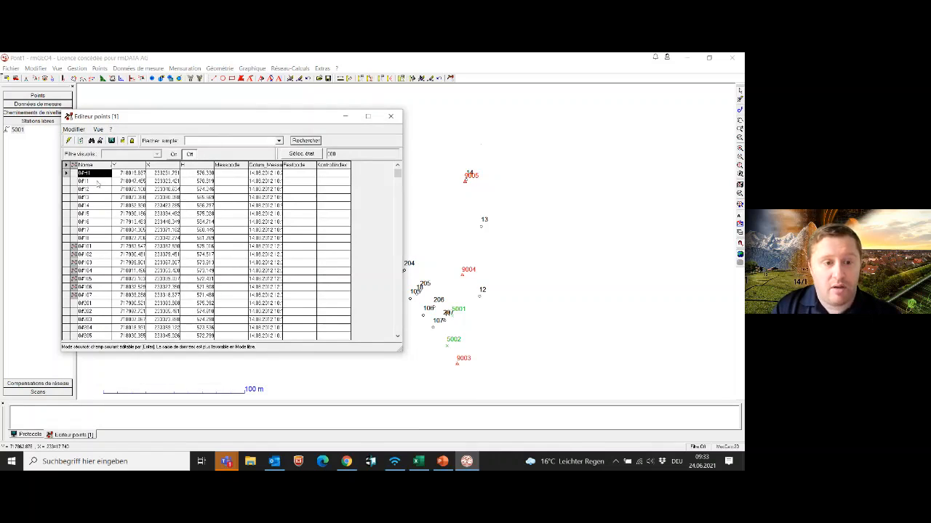
Examine the multiple measurements of point 101 from the point editor, and close both windows without recalculating
{"action": "left_click", "coordinate": [87, 247]}
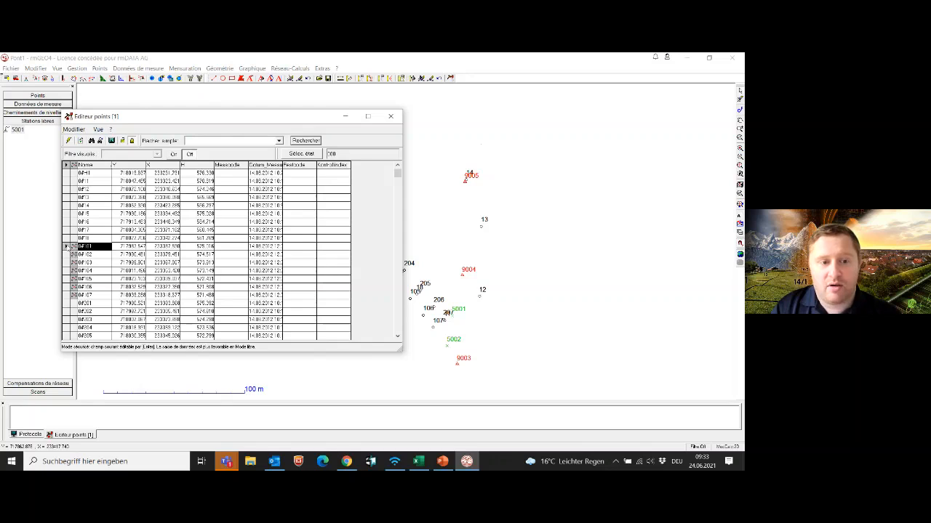
{"action": "right_click", "coordinate": [72, 248]}
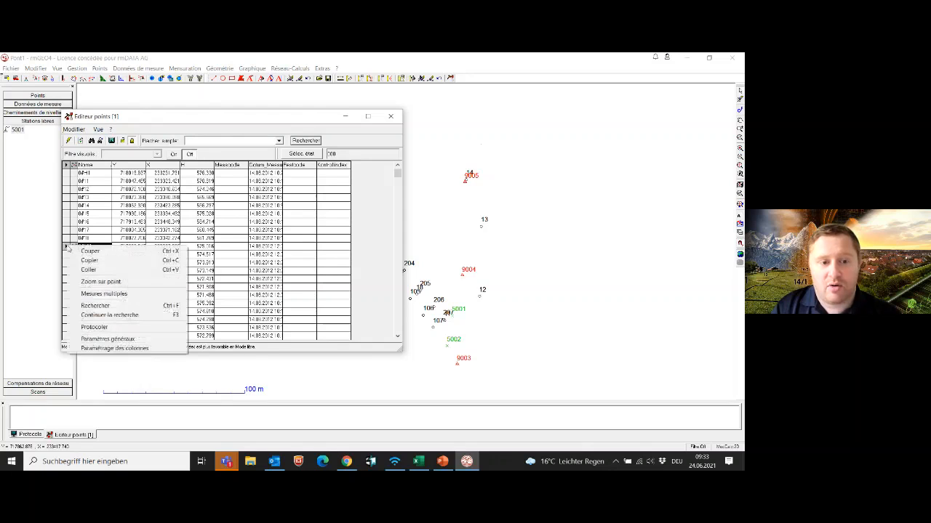
{"action": "left_click", "coordinate": [112, 295]}
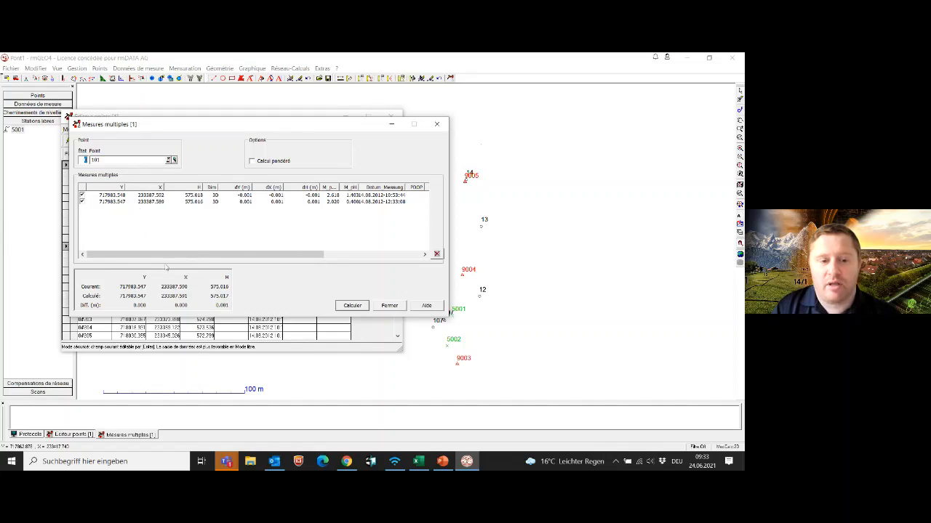
{"action": "left_click", "coordinate": [436, 124]}
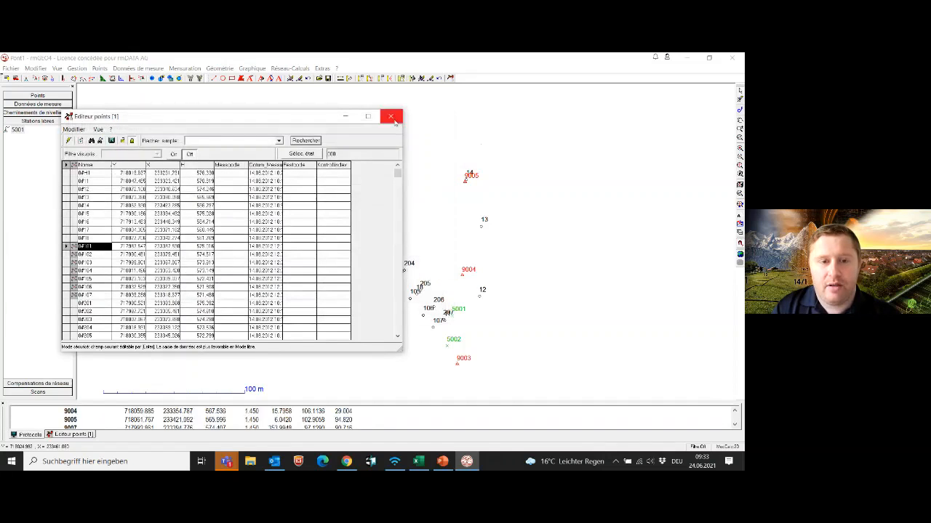
{"action": "left_click", "coordinate": [392, 119]}
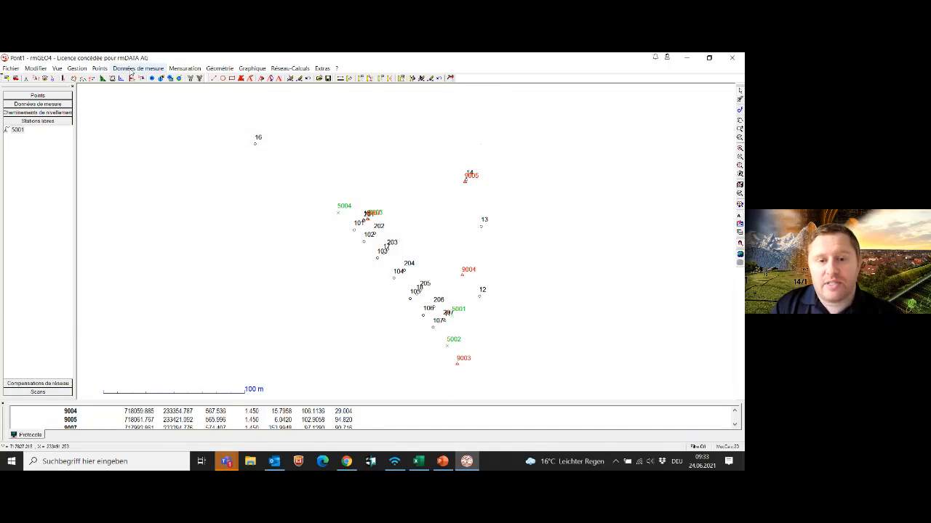
Open the measurement data editor, move its window up and select the observation to point 9003 from station 5001
{"action": "left_click", "coordinate": [133, 70]}
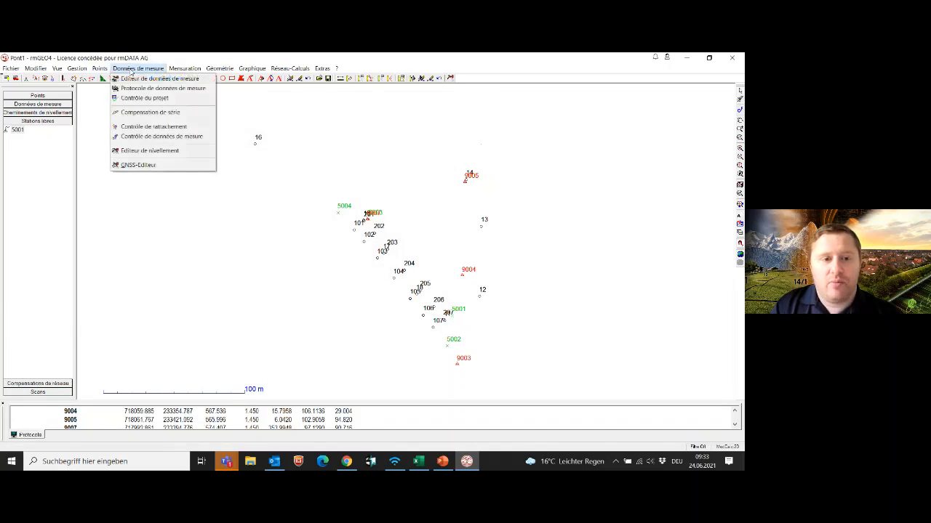
{"action": "left_click", "coordinate": [133, 80]}
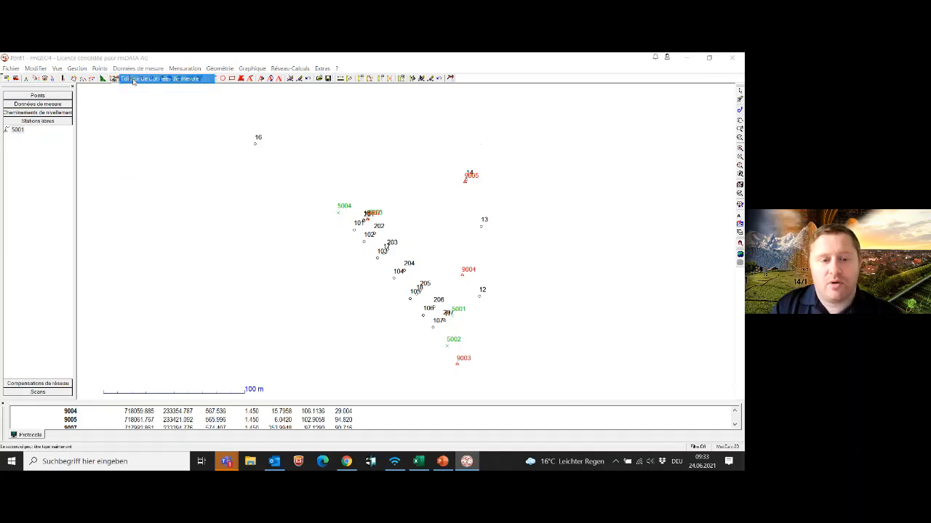
{"action": "left_click_drag", "start_coordinate": [203, 174], "coordinate": [247, 97]}
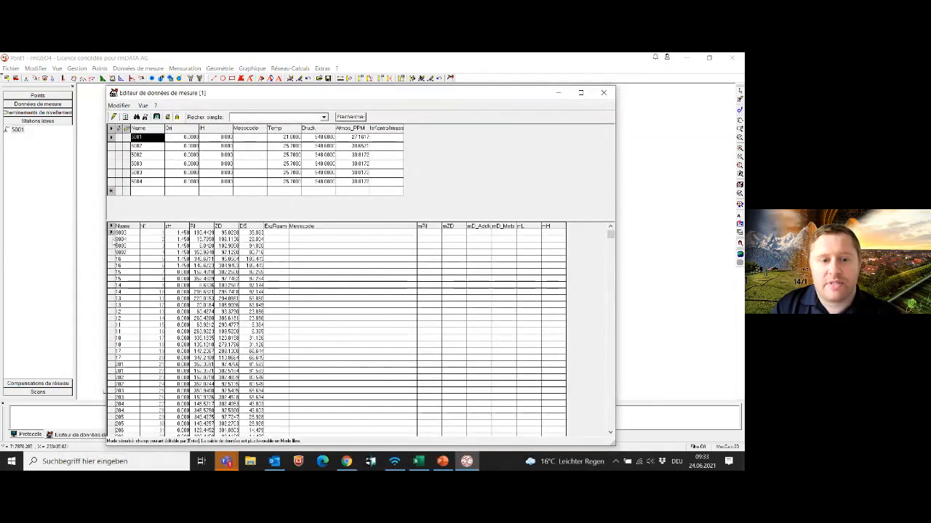
{"action": "left_click", "coordinate": [112, 240]}
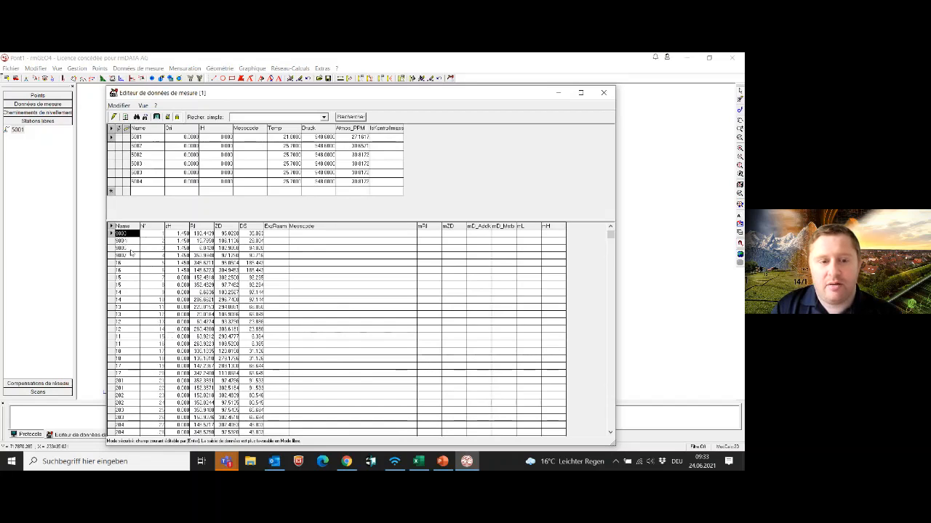
Delete the first of the two station 5003 records, the one holding only an observation to point 14
{"action": "left_click", "coordinate": [112, 147]}
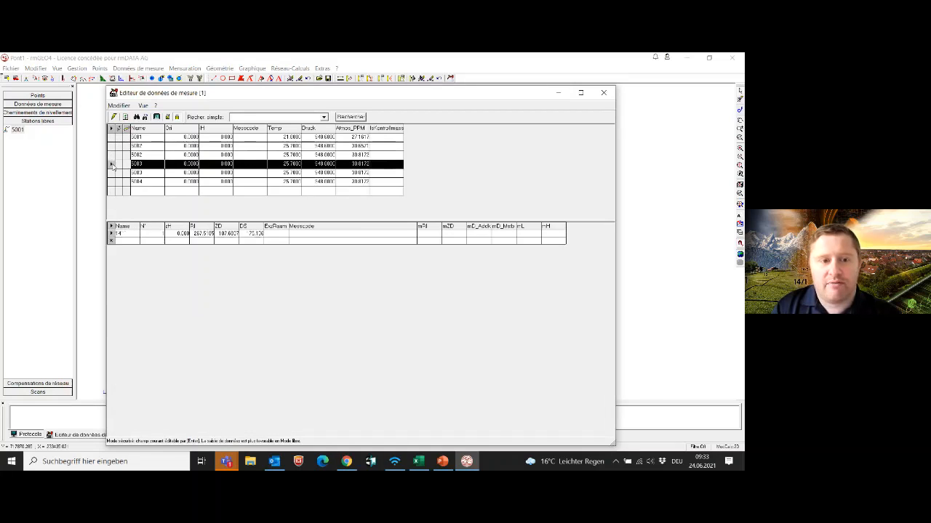
{"action": "left_click", "coordinate": [113, 164]}
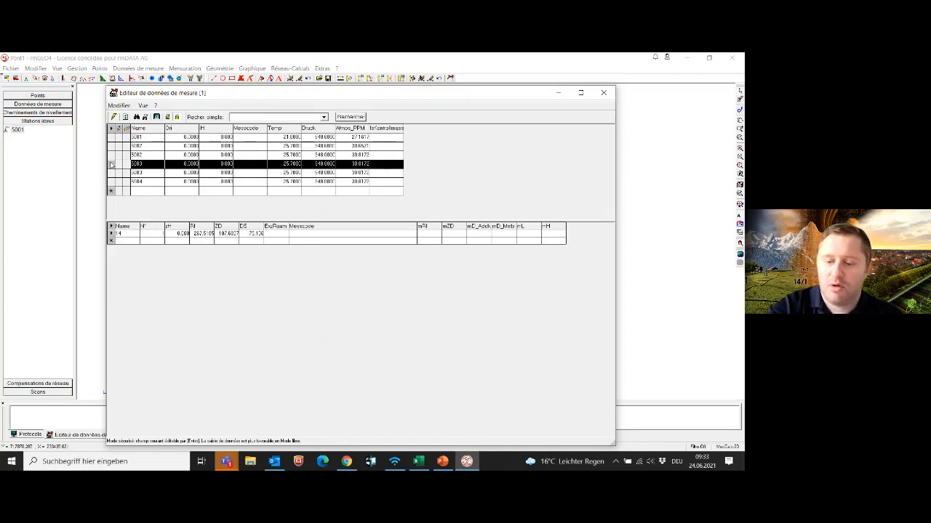
{"action": "key", "text": "Delete"}
{"action": "left_click", "coordinate": [393, 293]}
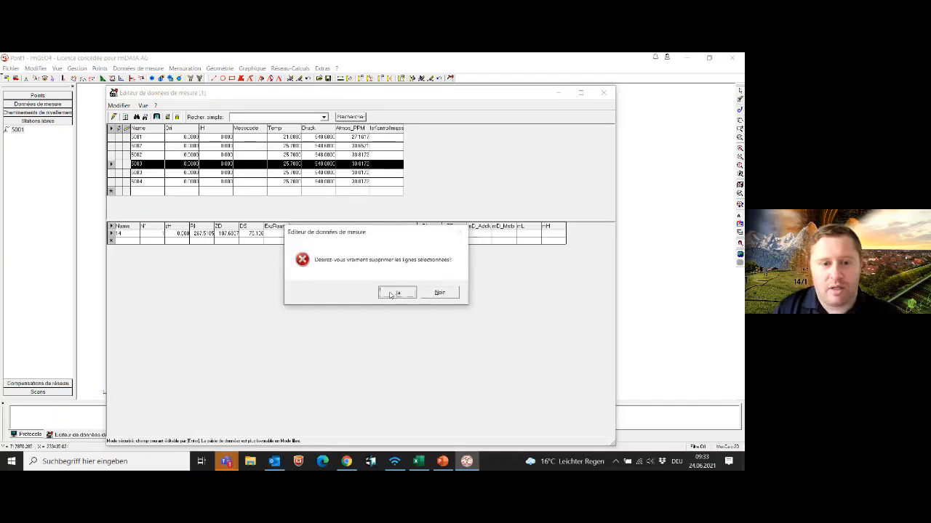
{"action": "left_click", "coordinate": [399, 294]}
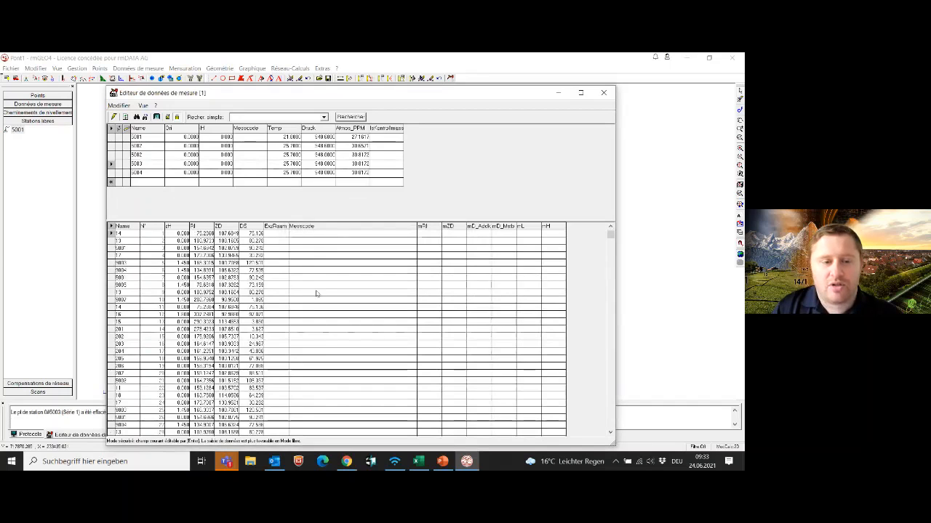
Delete the second of the two station 5002 records, the one without observations, from the measurement data
{"action": "left_click", "coordinate": [136, 158]}
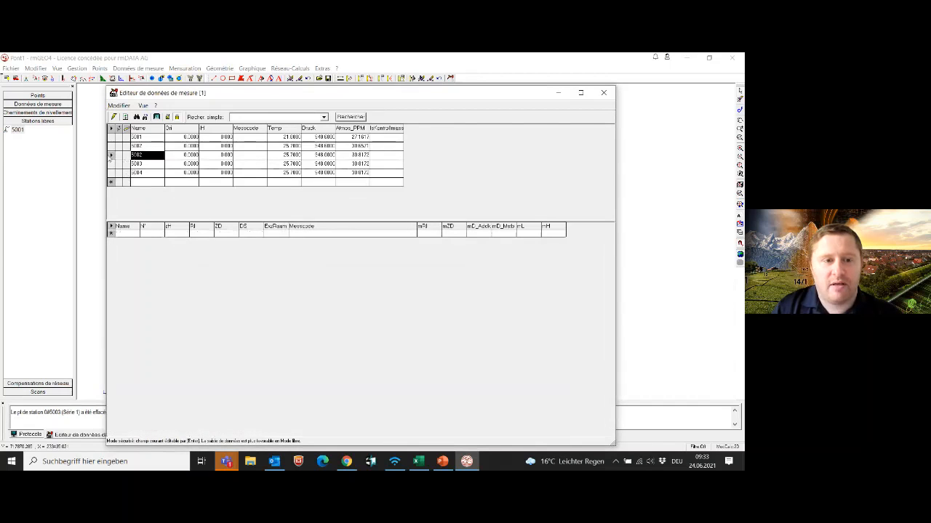
{"action": "left_click", "coordinate": [111, 155]}
{"action": "key", "text": "Delete"}
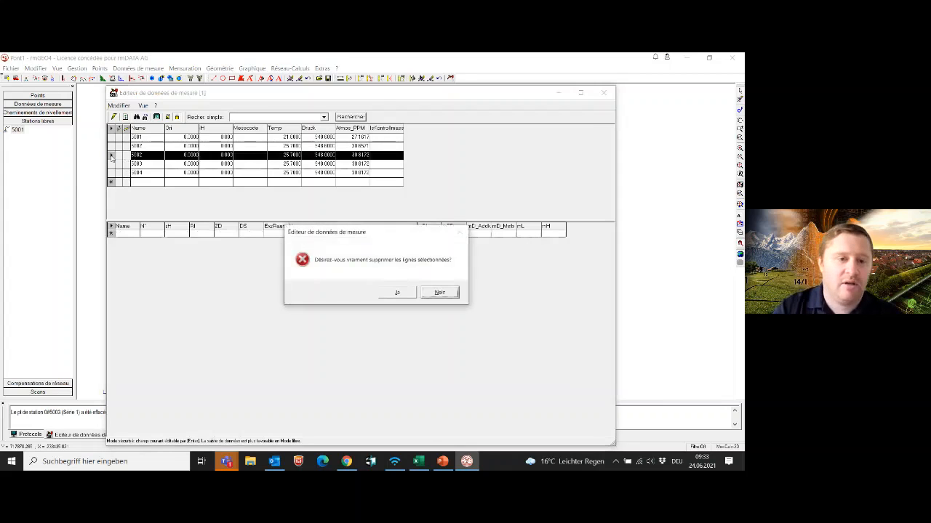
{"action": "left_click", "coordinate": [397, 293]}
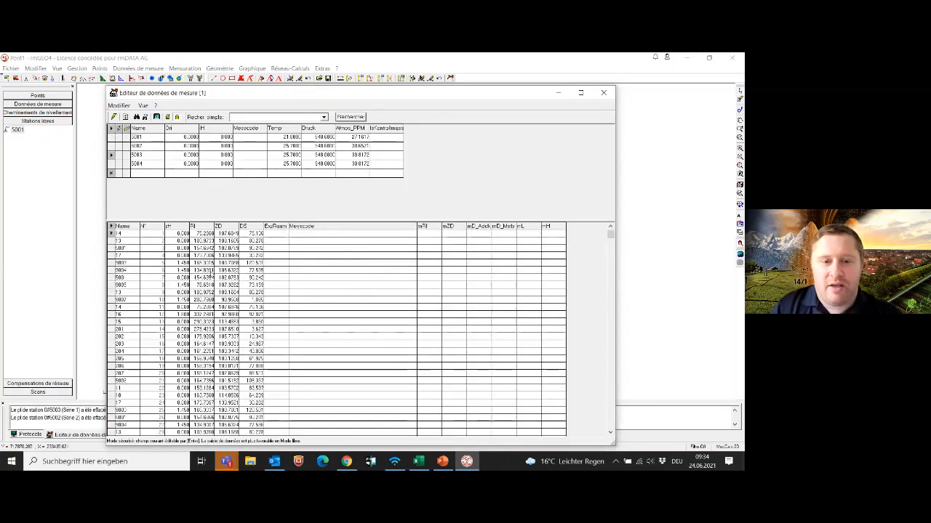
Display the observations of station 5001 and look at their numbering, signal height and spatial eccentricity fields
{"action": "left_click", "coordinate": [138, 138]}
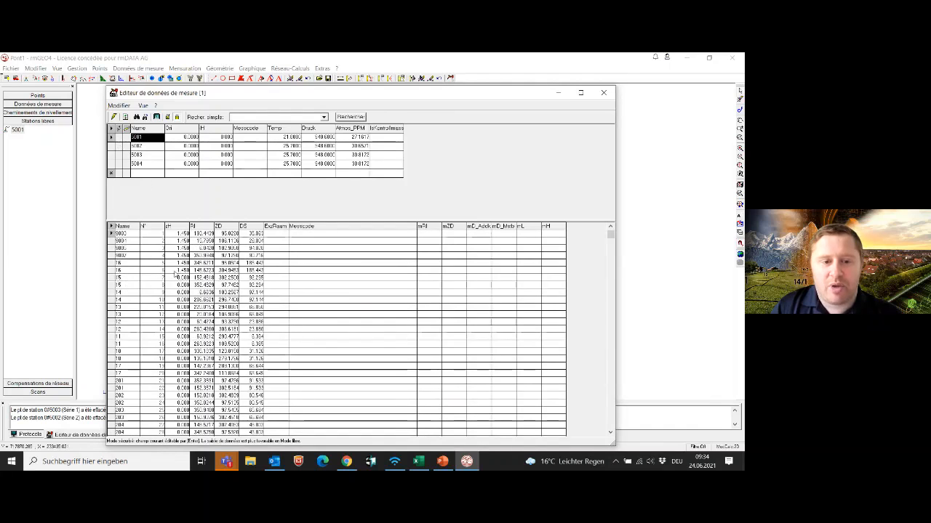
{"action": "left_click", "coordinate": [153, 271]}
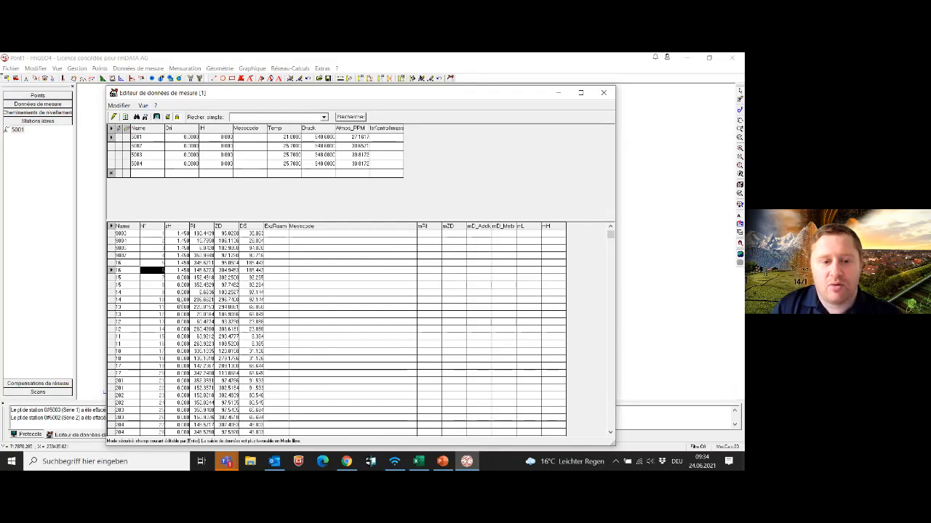
{"action": "left_click", "coordinate": [185, 257]}
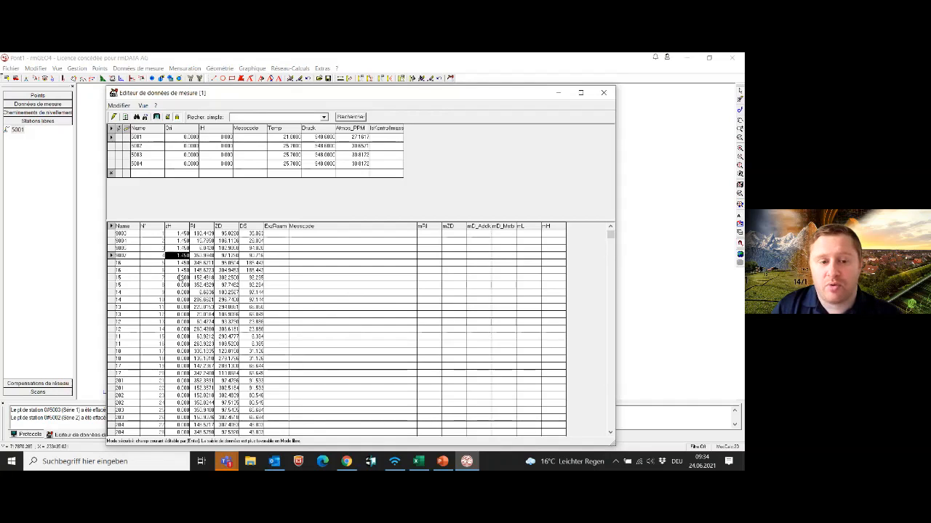
{"action": "left_click", "coordinate": [283, 257]}
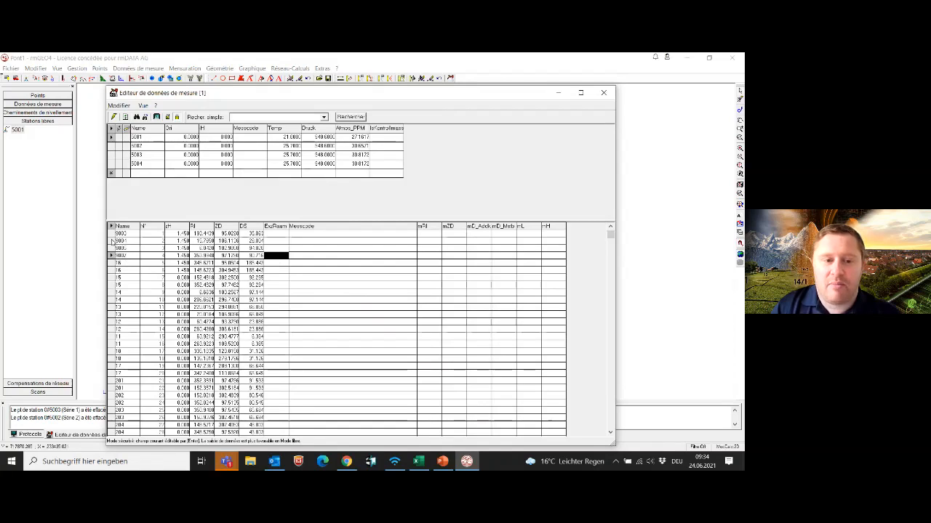
Look at the eccentricity correction for the observation to point 9004, including the oblique distance offset, and close it without saving
{"action": "left_click", "coordinate": [112, 241]}
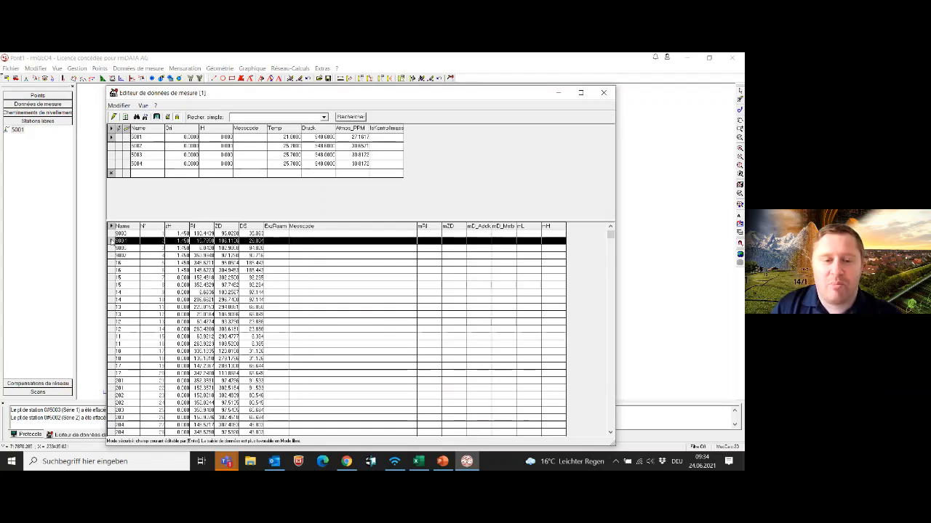
{"action": "right_click", "coordinate": [112, 241]}
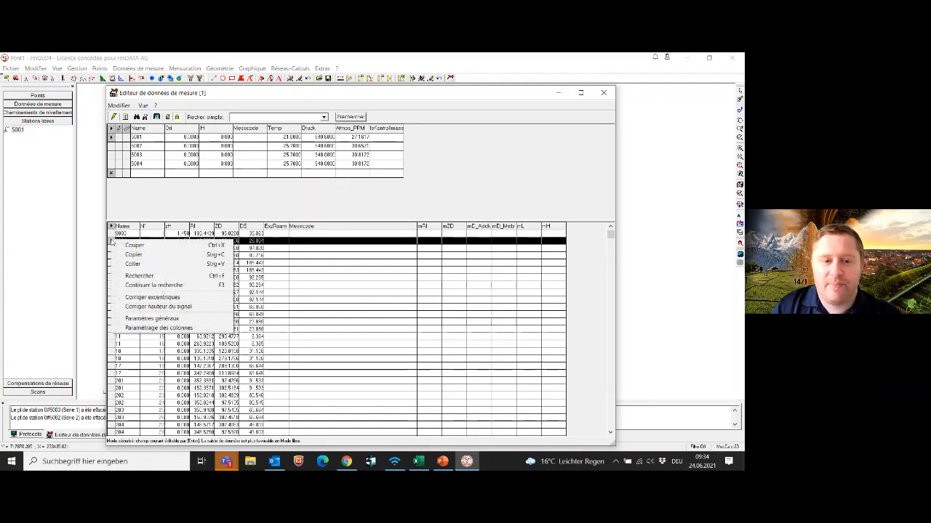
{"action": "left_click", "coordinate": [145, 298]}
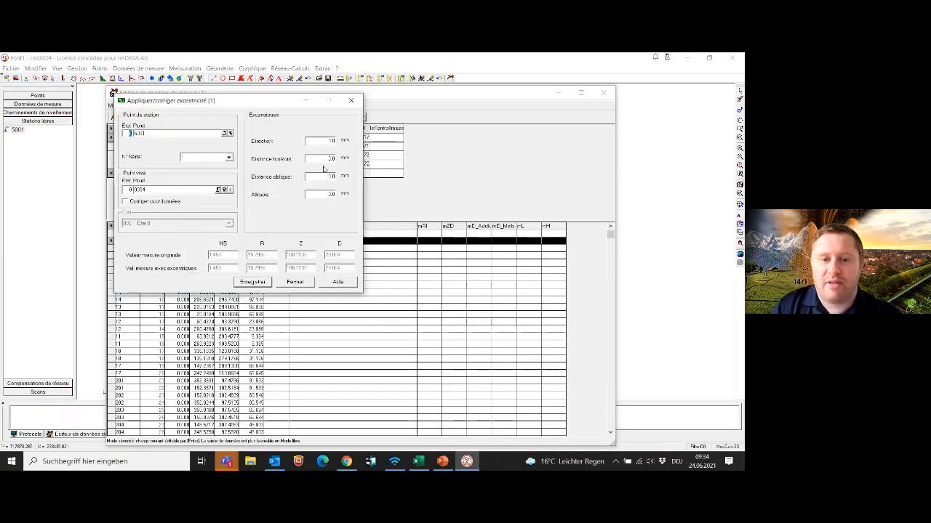
{"action": "left_click", "coordinate": [315, 176]}
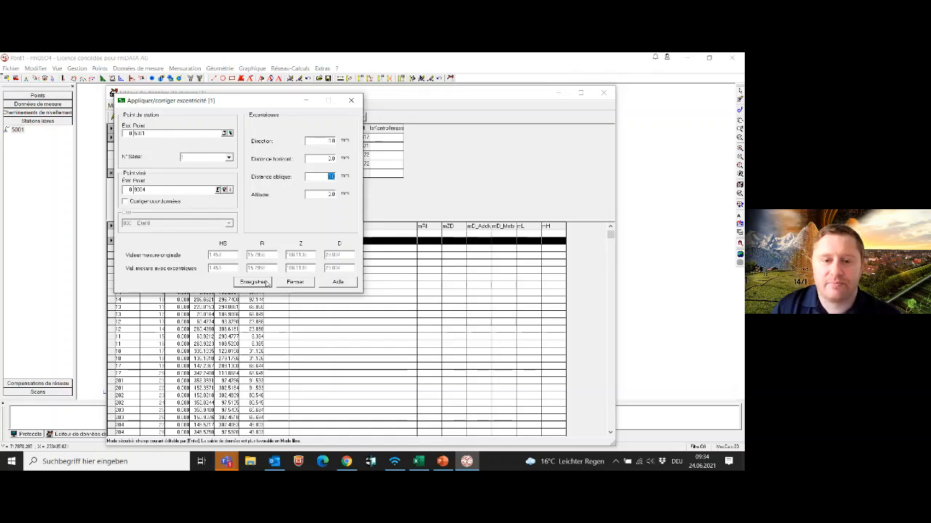
{"action": "left_click", "coordinate": [350, 102]}
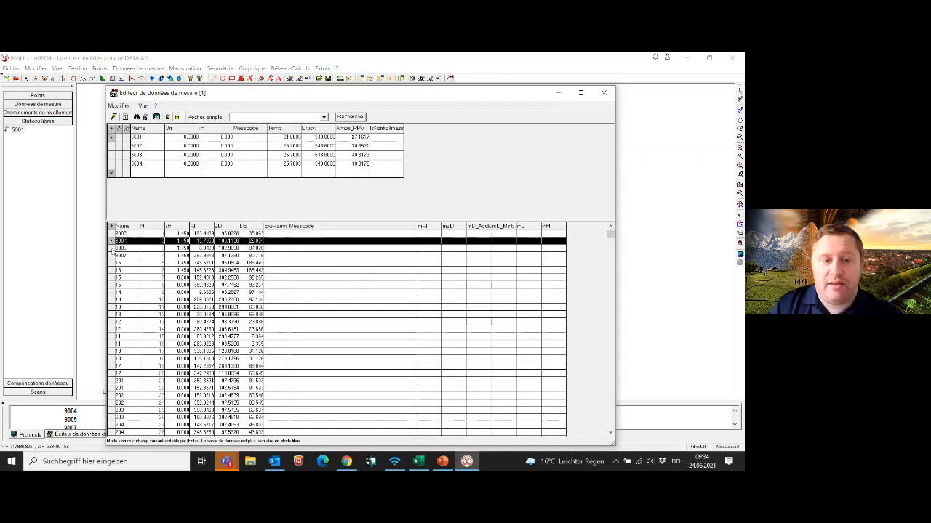
Try a new signal height of 2 m for the observation from station 5001 to point 9007, and close the correction without saving
{"action": "left_click", "coordinate": [112, 249]}
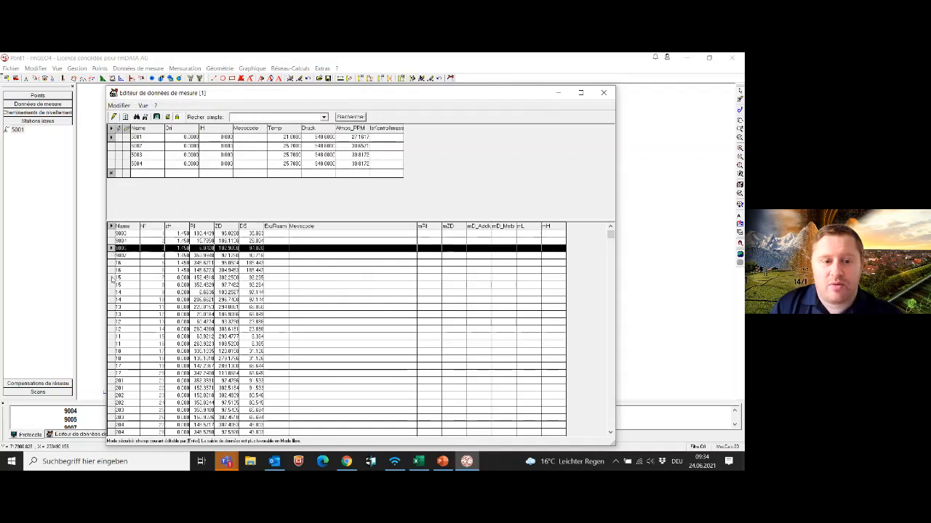
{"action": "left_click", "coordinate": [112, 255]}
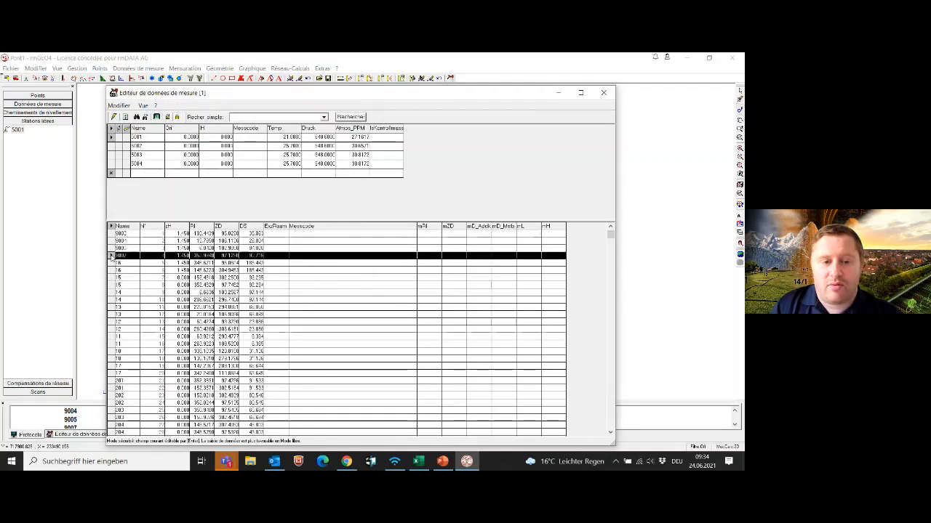
{"action": "right_click", "coordinate": [112, 255]}
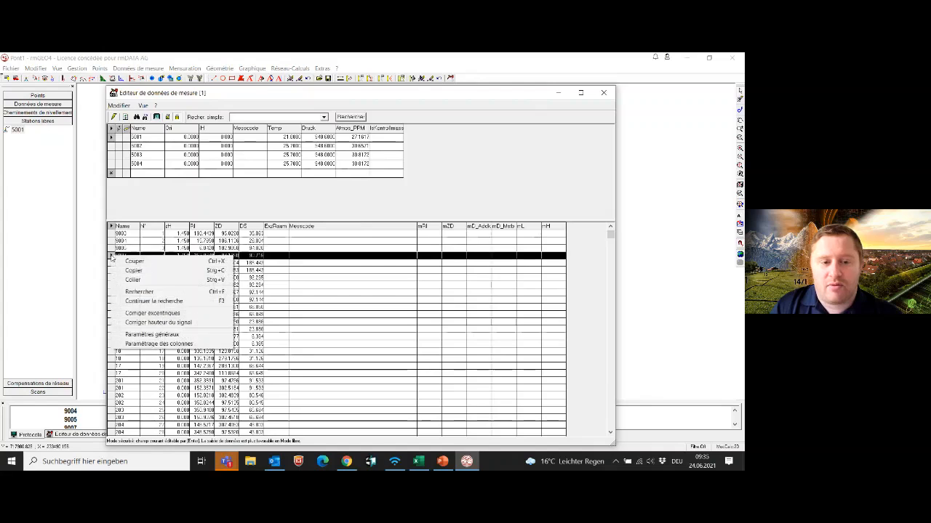
{"action": "left_click", "coordinate": [165, 325]}
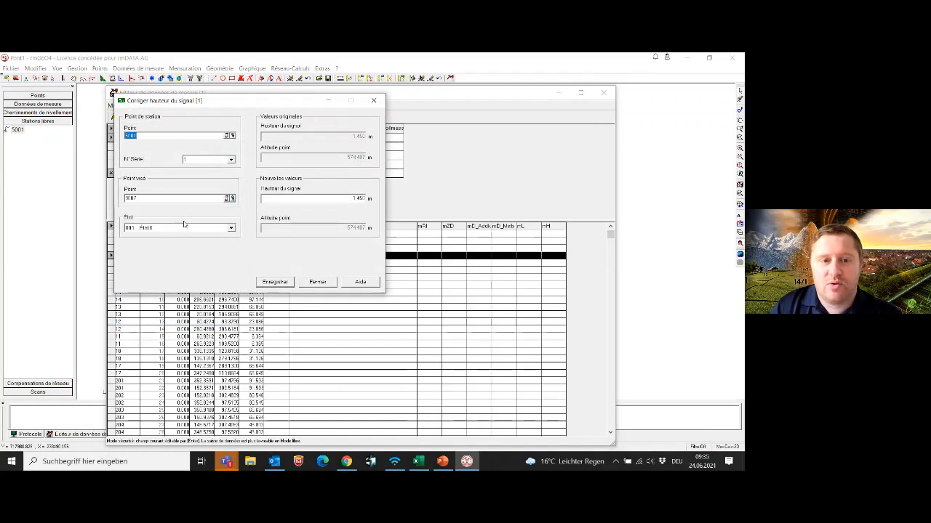
{"action": "left_click_drag", "start_coordinate": [353, 199], "coordinate": [399, 206]}
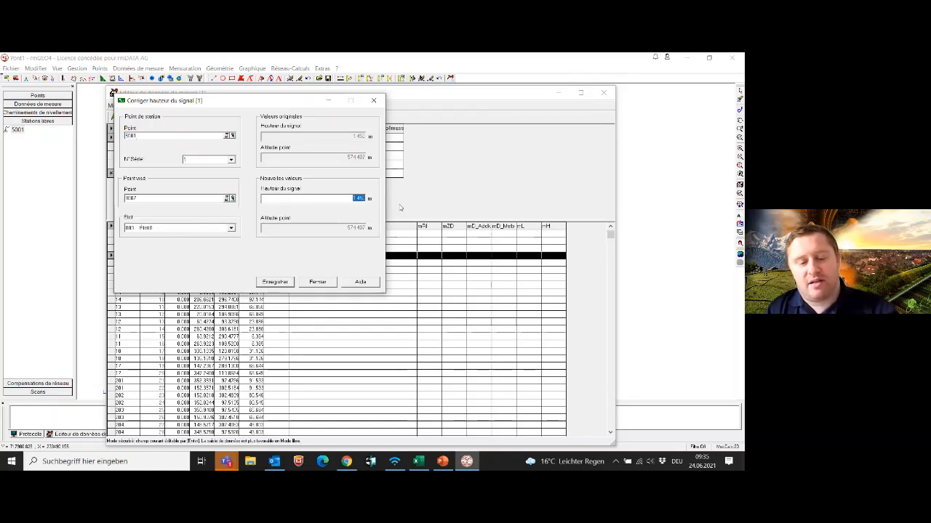
{"action": "key", "text": "BackSpace"}
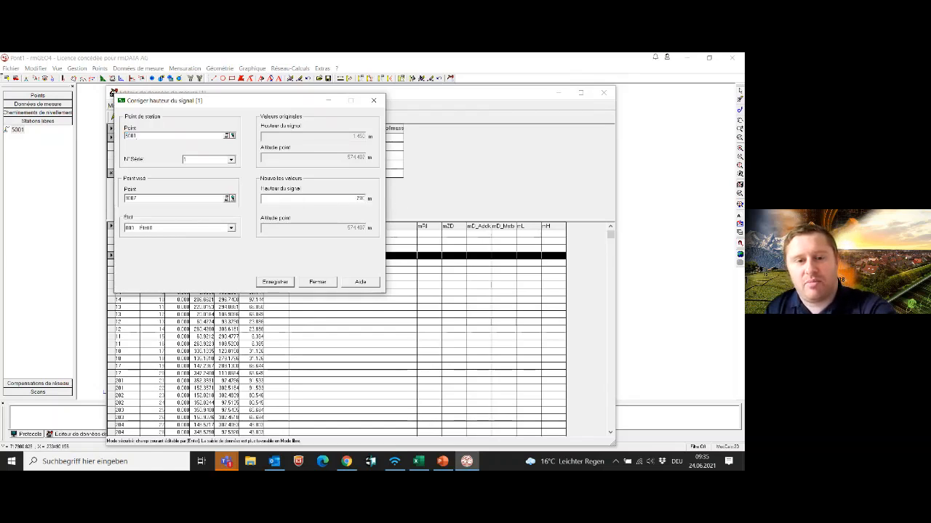
{"action": "type", "text": "200"}
{"action": "key", "text": "BackSpace"}
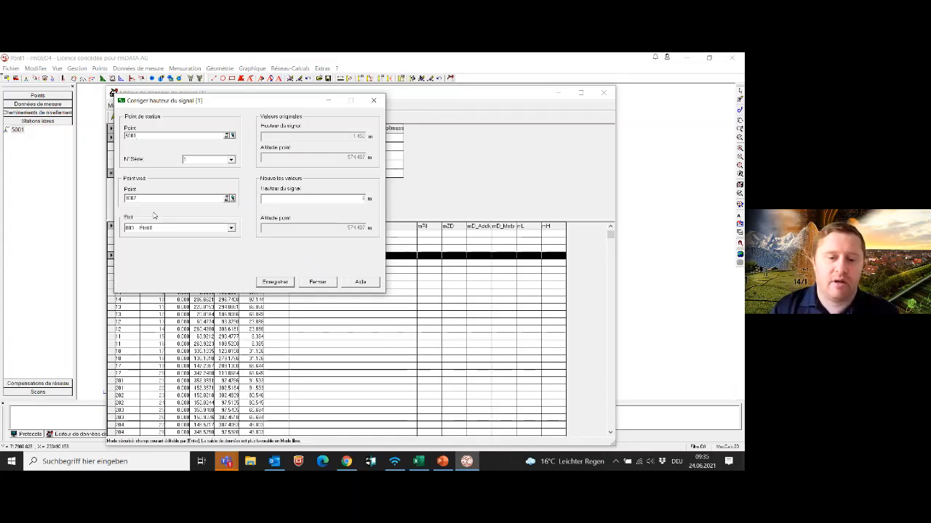
{"action": "left_click", "coordinate": [317, 282]}
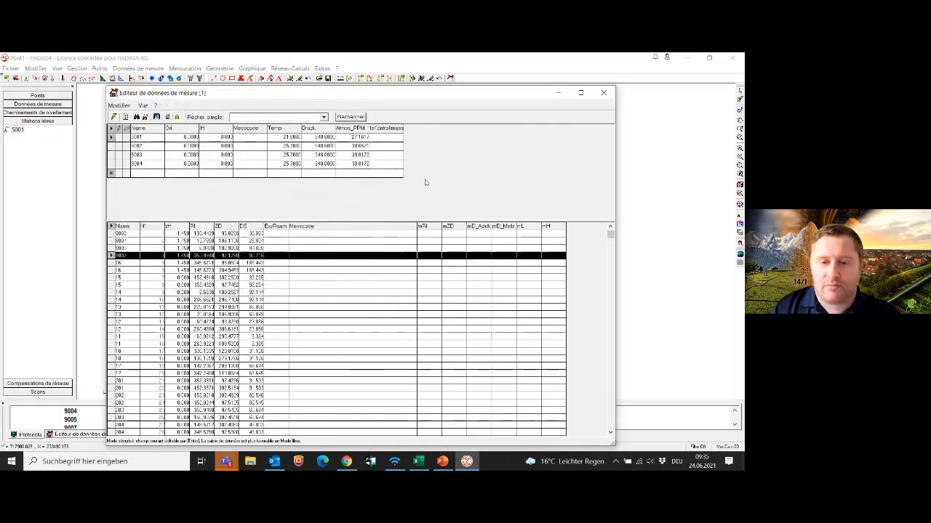
Close the measurement data editor, open the orthogonal projection calculation and move its window clear of points 12 and 13
{"action": "left_click", "coordinate": [602, 93]}
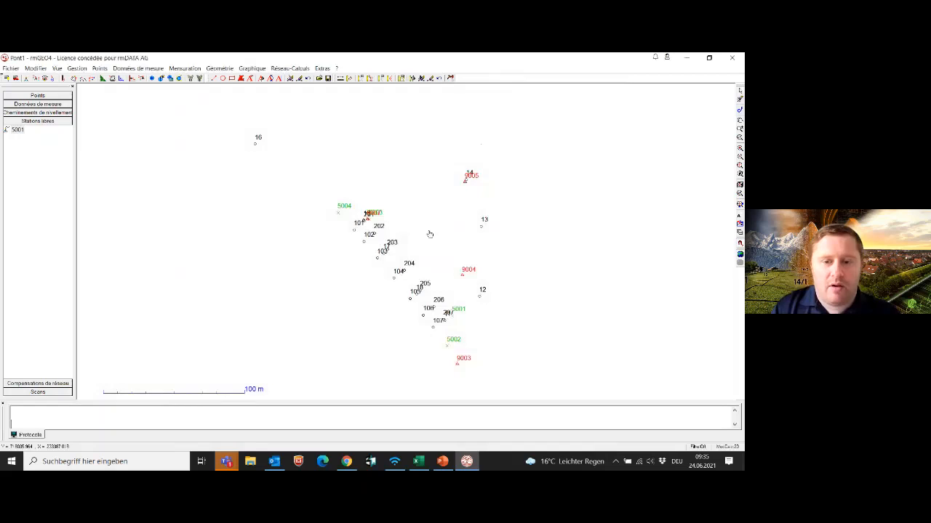
{"action": "scroll", "coordinate": [453, 266], "scroll_direction": "up", "scroll_amount": 2}
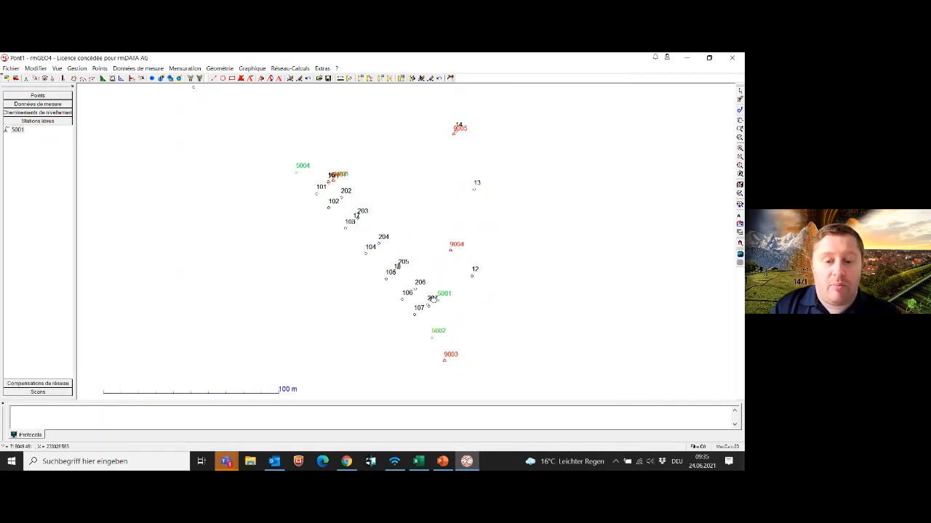
{"action": "scroll", "coordinate": [434, 298], "scroll_direction": "down", "scroll_amount": 1}
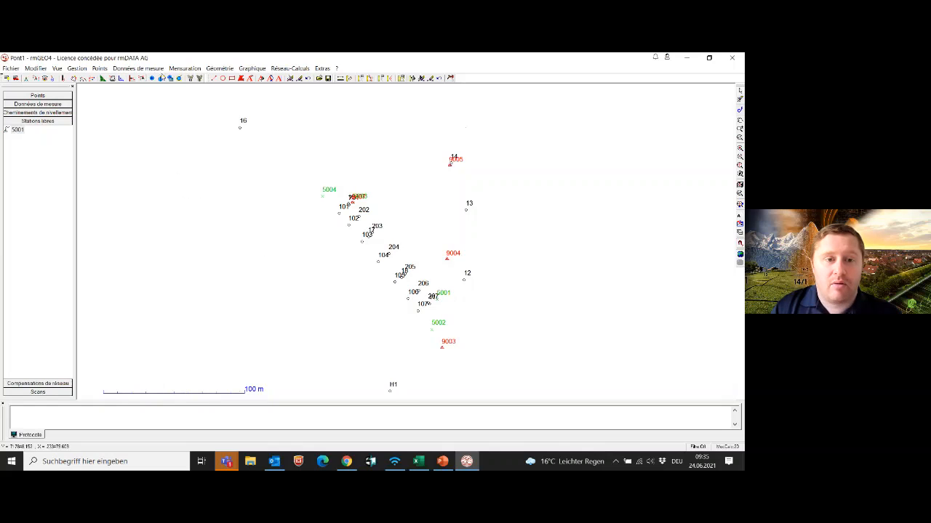
{"action": "left_click", "coordinate": [183, 68]}
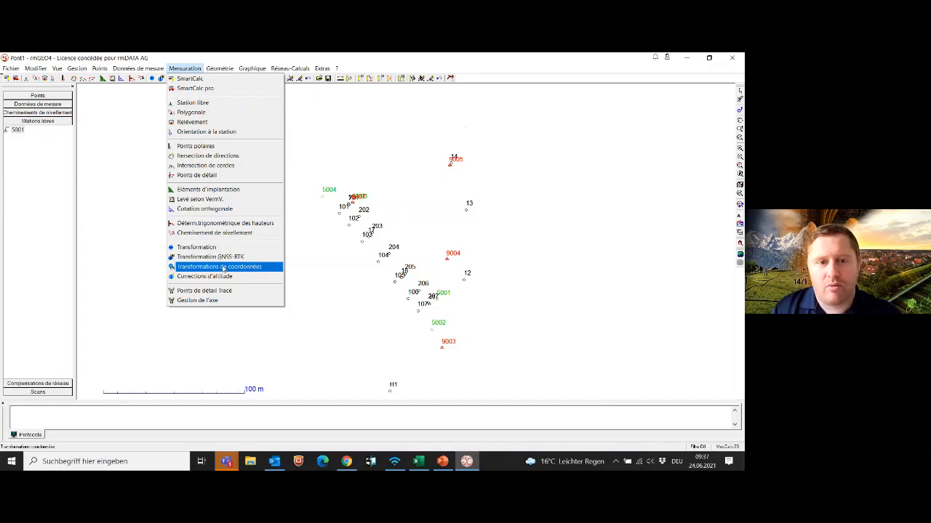
{"action": "mouse_move", "coordinate": [231, 69]}
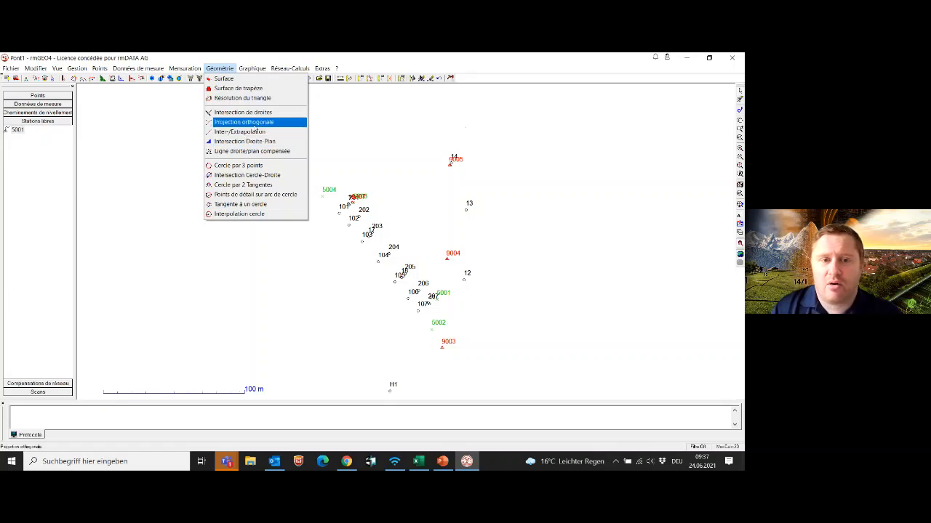
{"action": "left_click", "coordinate": [254, 128]}
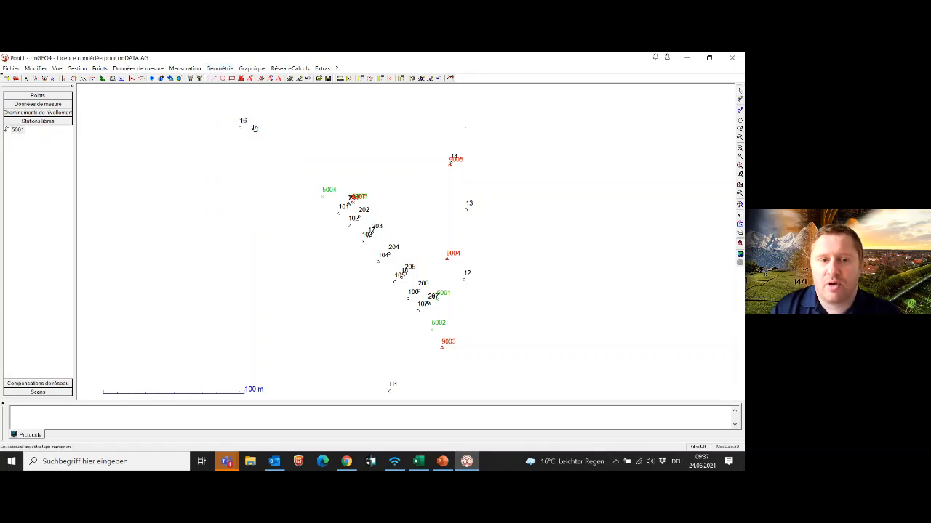
{"action": "left_click_drag", "start_coordinate": [273, 102], "coordinate": [237, 111]}
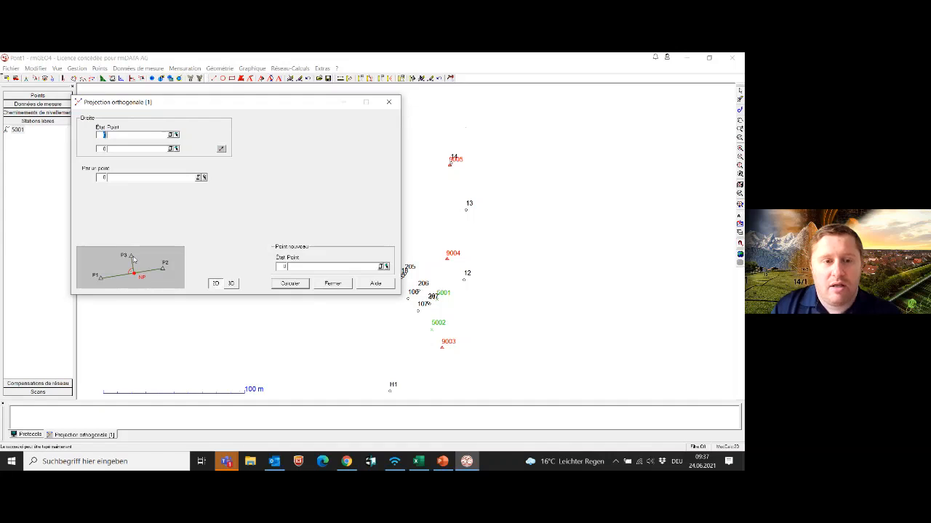
Define the base line of the orthogonal projection from point 13 to point 12, picking both in the drawing
{"action": "left_click", "coordinate": [175, 135]}
{"action": "left_click", "coordinate": [467, 210]}
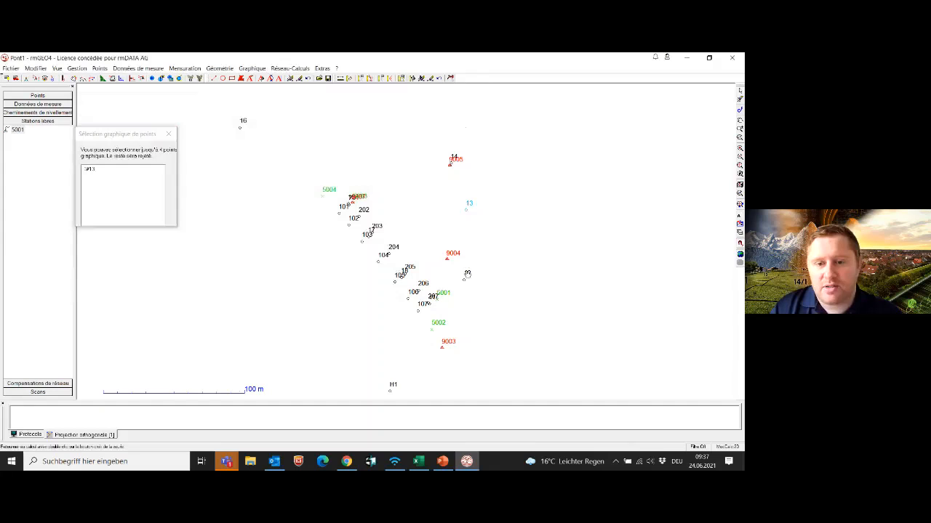
{"action": "left_click", "coordinate": [465, 283]}
{"action": "right_click", "coordinate": [466, 285]}
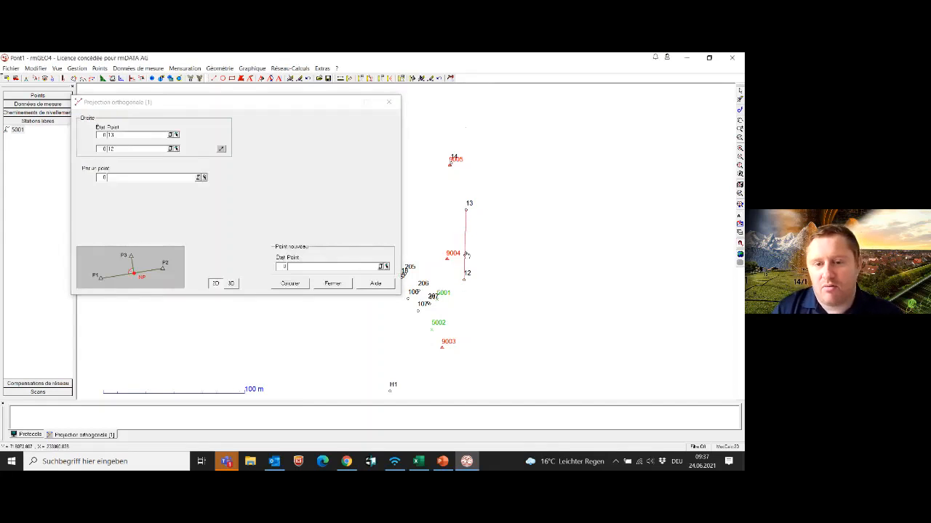
Pick point 9004 in the drawing as the point to project onto the base line
{"action": "scroll", "coordinate": [466, 254], "scroll_direction": "up", "scroll_amount": 2}
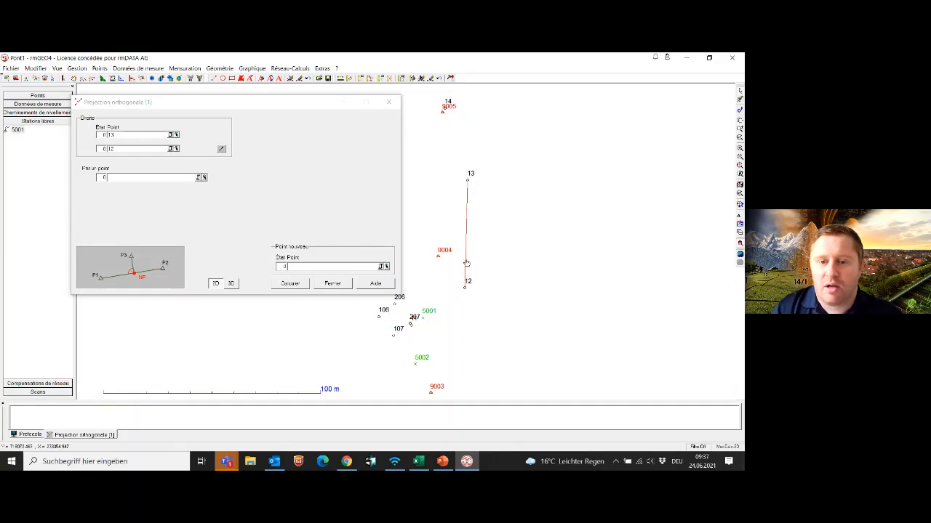
{"action": "left_click", "coordinate": [204, 178]}
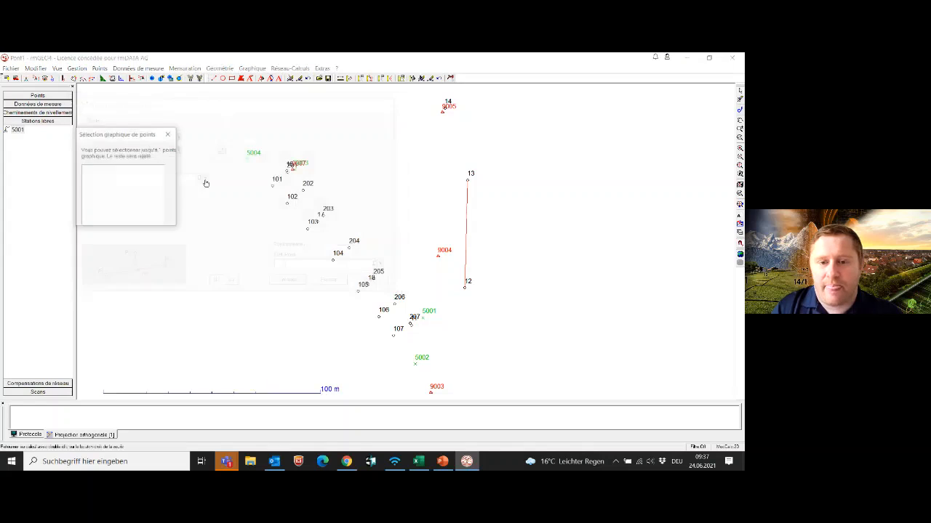
{"action": "left_click", "coordinate": [439, 257]}
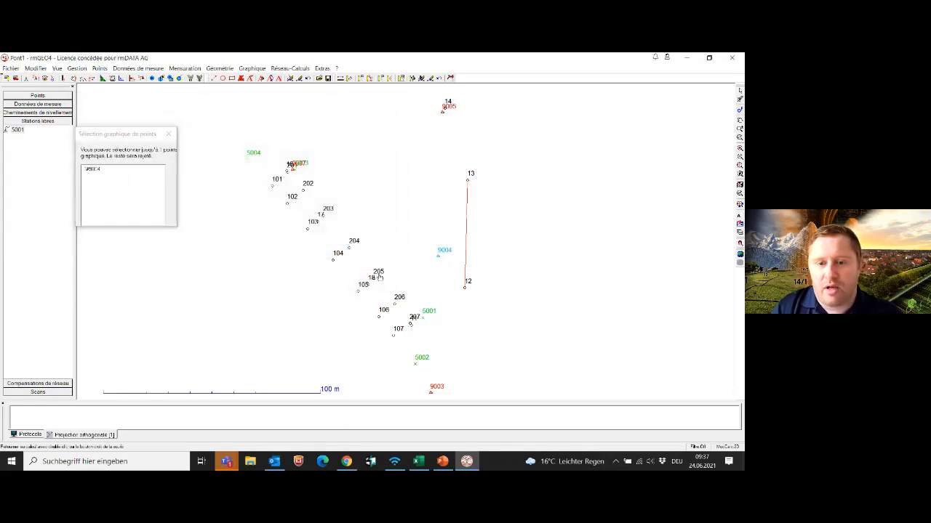
{"action": "right_click", "coordinate": [266, 285]}
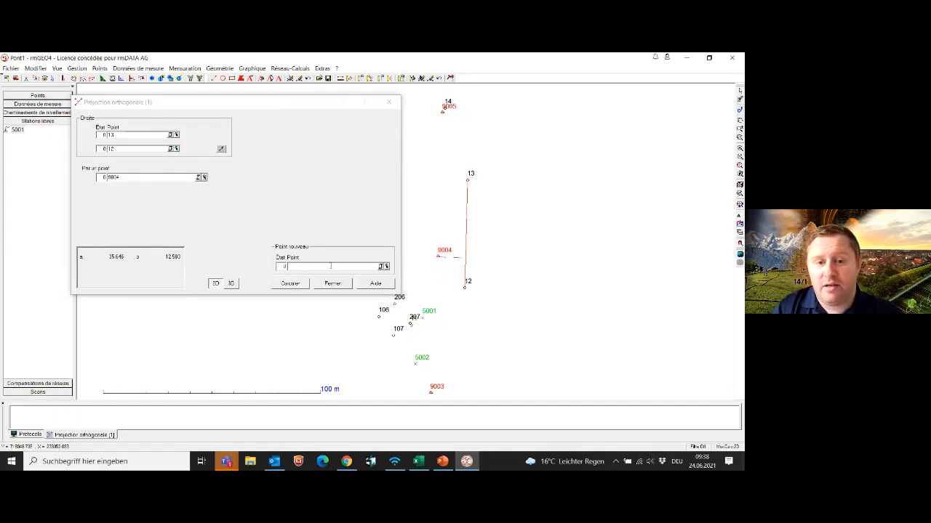
Number the new projected point 10000, calculate it and close the orthogonal projection
{"action": "left_click", "coordinate": [331, 267]}
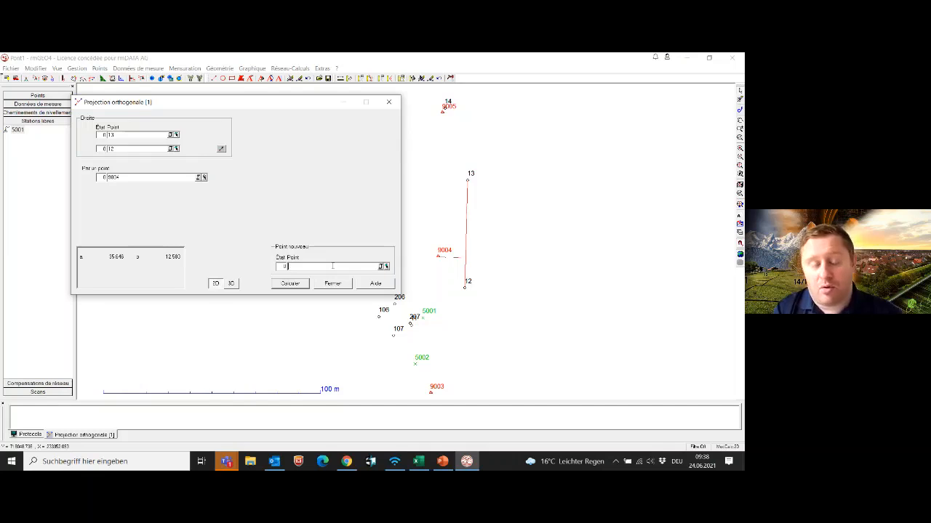
{"action": "type", "text": "1"}
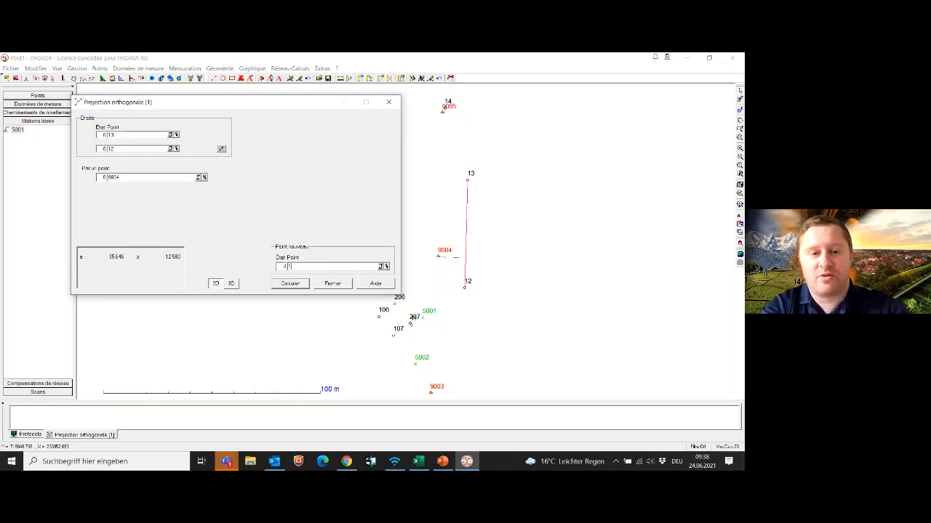
{"action": "type", "text": "000"}
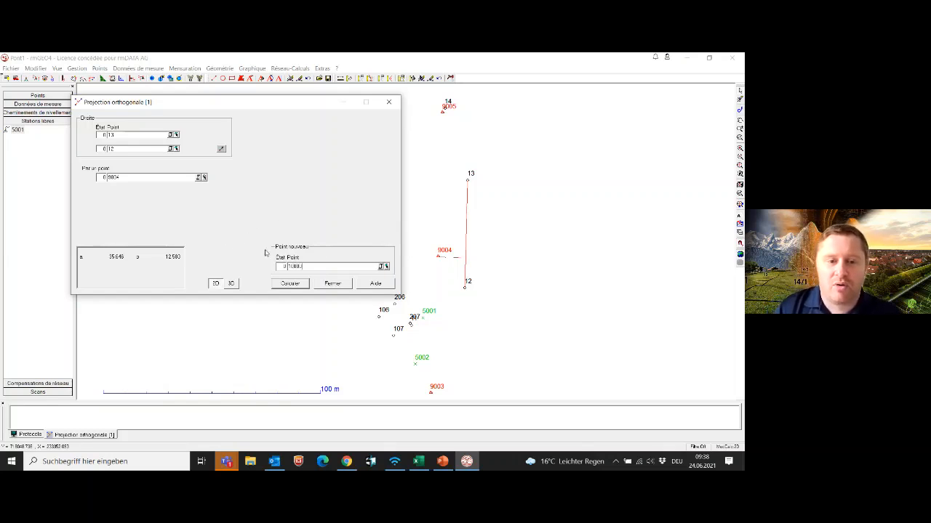
{"action": "left_click", "coordinate": [291, 285]}
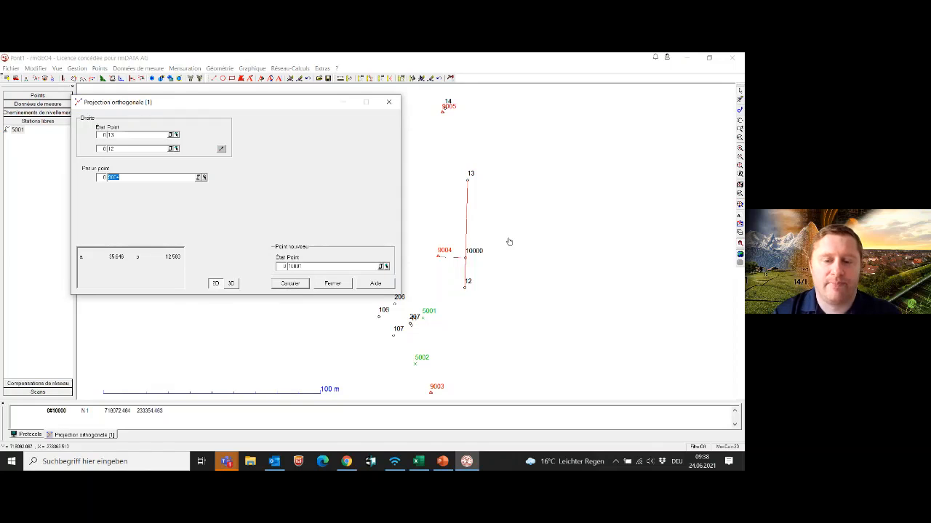
{"action": "left_click", "coordinate": [343, 285]}
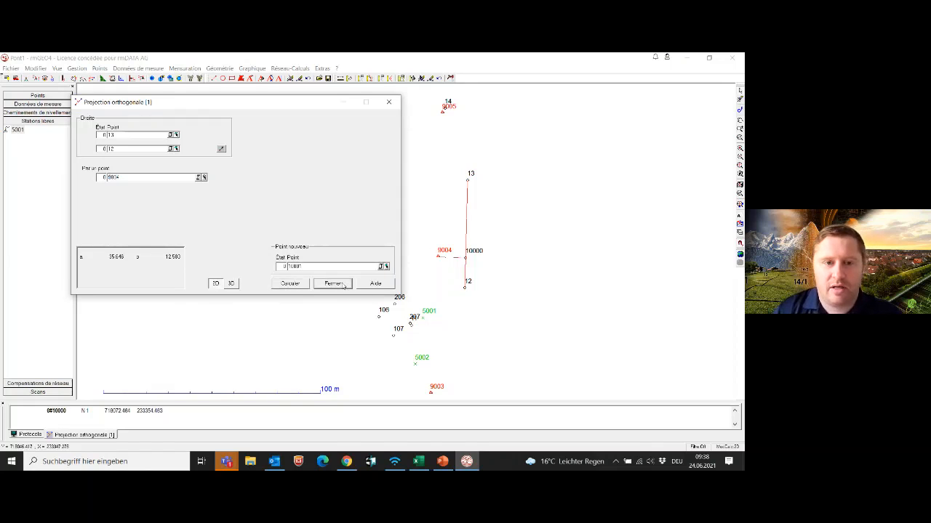
Display the CM-WMS layer of the AV LV03 WMS service as a background map and examine the points around the bridge
{"action": "scroll", "coordinate": [269, 284], "scroll_direction": "down", "scroll_amount": 1}
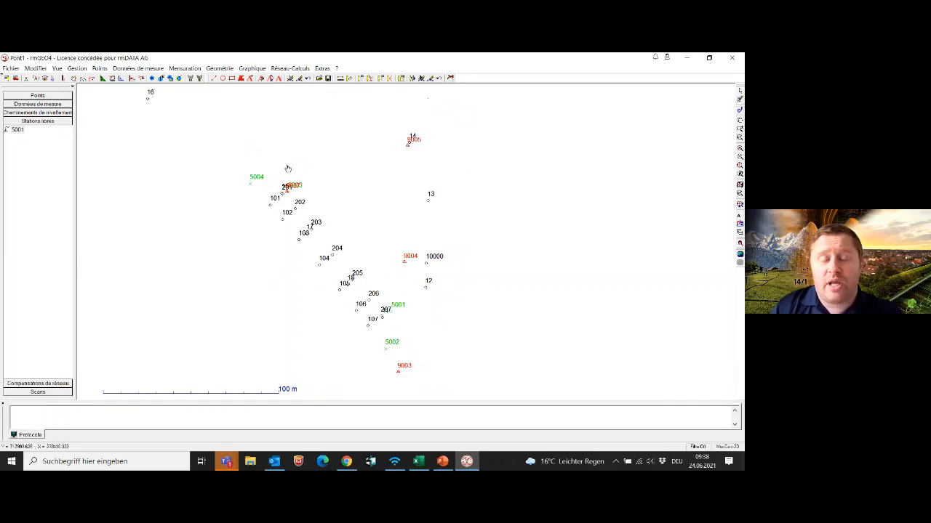
{"action": "left_click", "coordinate": [257, 68]}
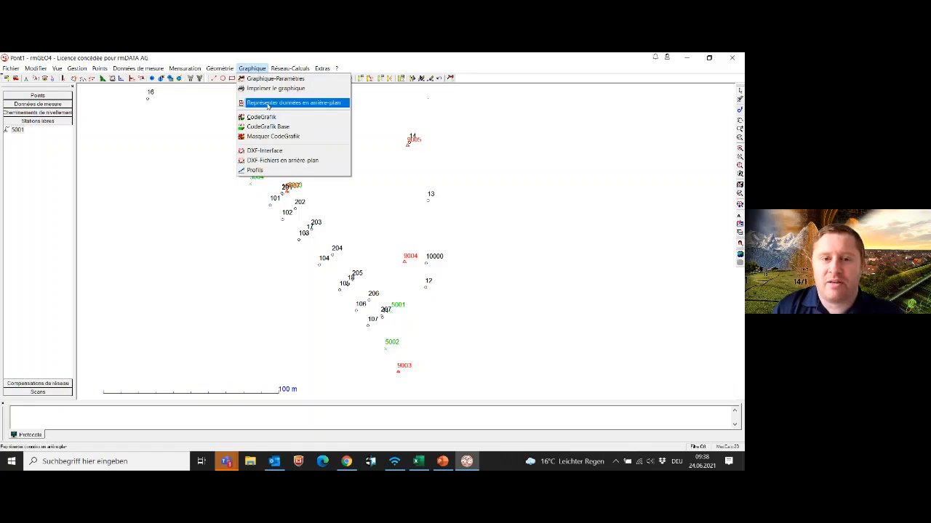
{"action": "left_click", "coordinate": [269, 106]}
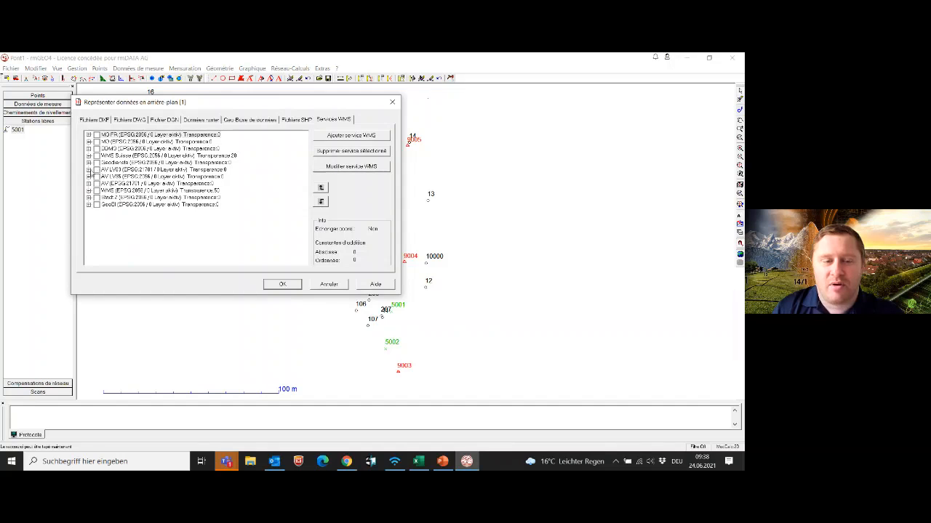
{"action": "left_click", "coordinate": [89, 169]}
{"action": "left_click", "coordinate": [97, 169]}
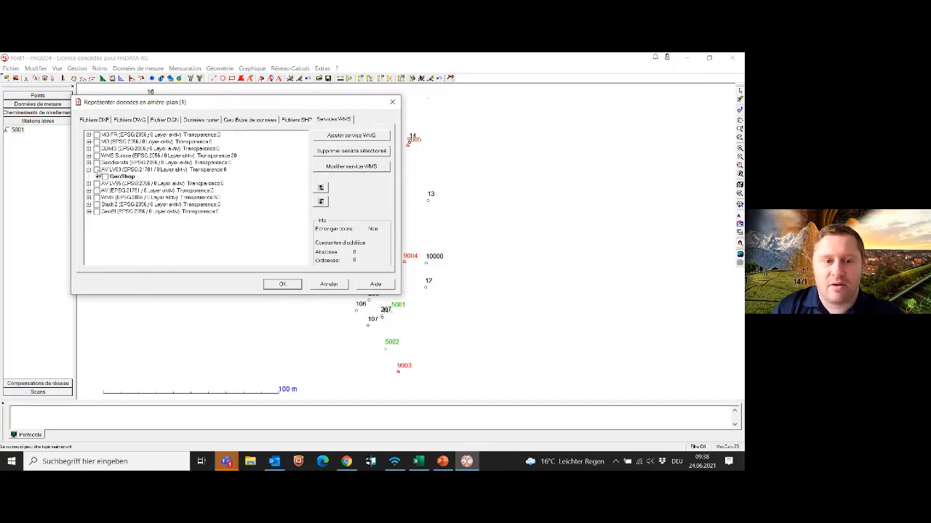
{"action": "left_click", "coordinate": [97, 177]}
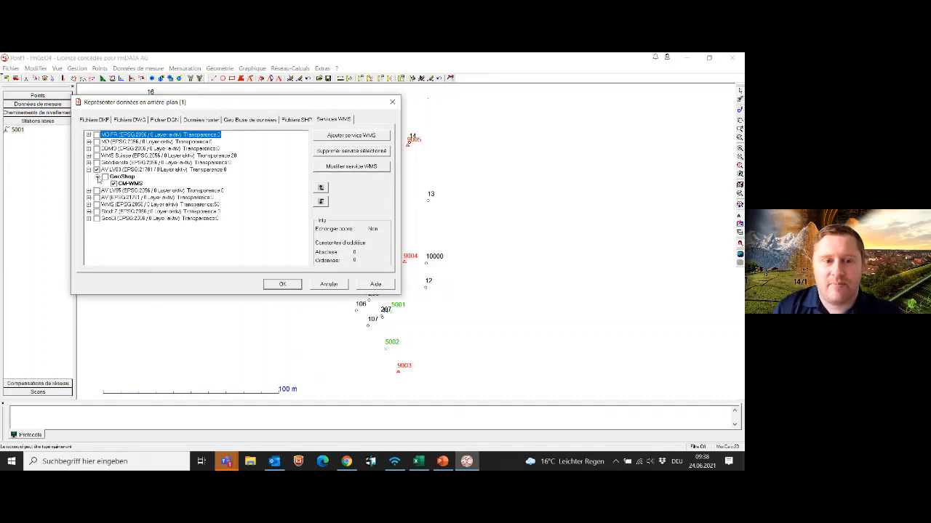
{"action": "left_click", "coordinate": [282, 284]}
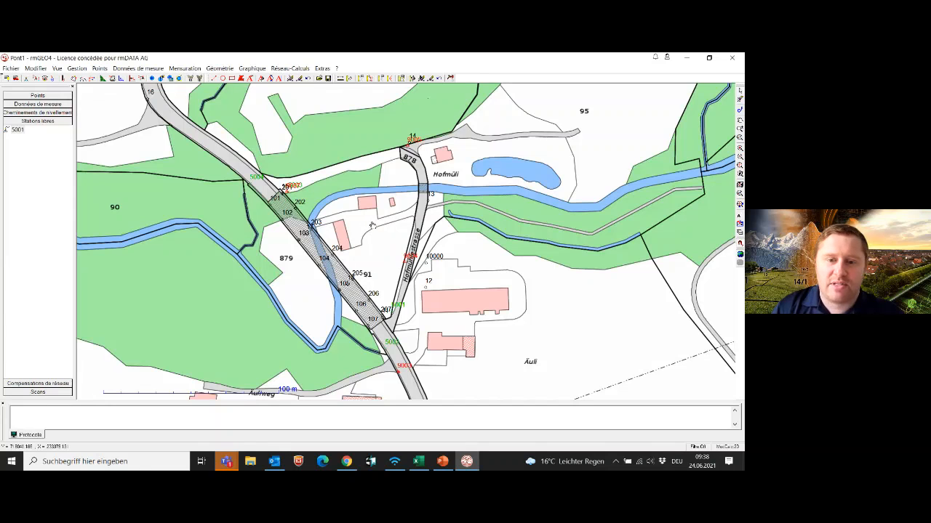
{"action": "scroll", "coordinate": [373, 233], "scroll_direction": "down", "scroll_amount": 1}
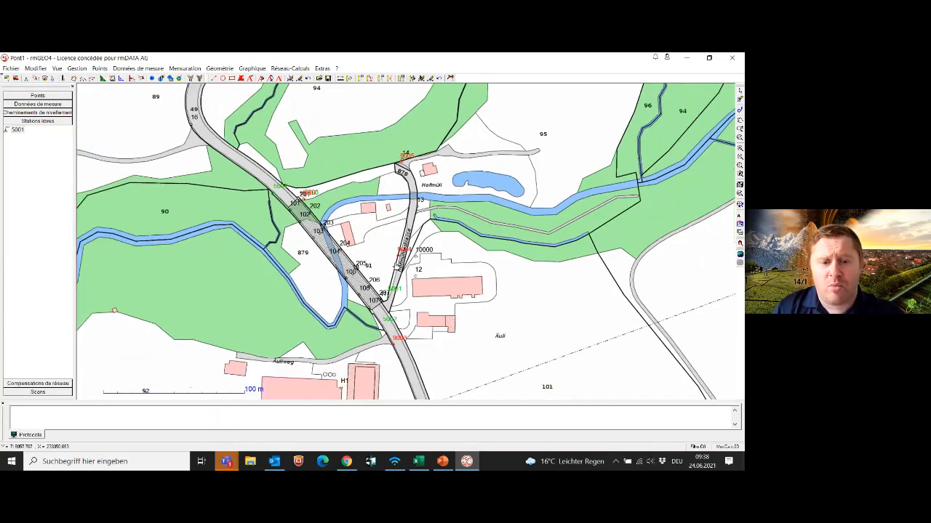
{"action": "scroll", "coordinate": [384, 253], "scroll_direction": "up", "scroll_amount": 1}
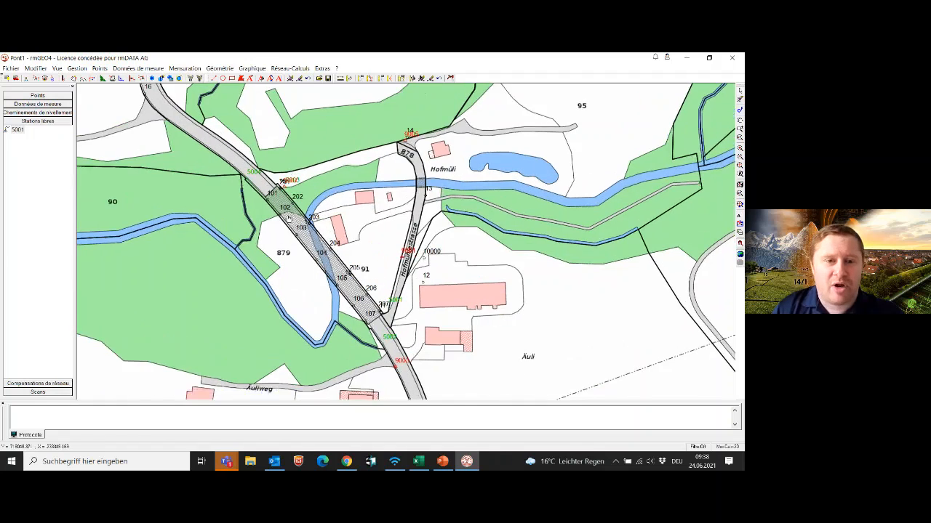
{"action": "scroll", "coordinate": [375, 284], "scroll_direction": "up", "scroll_amount": 2}
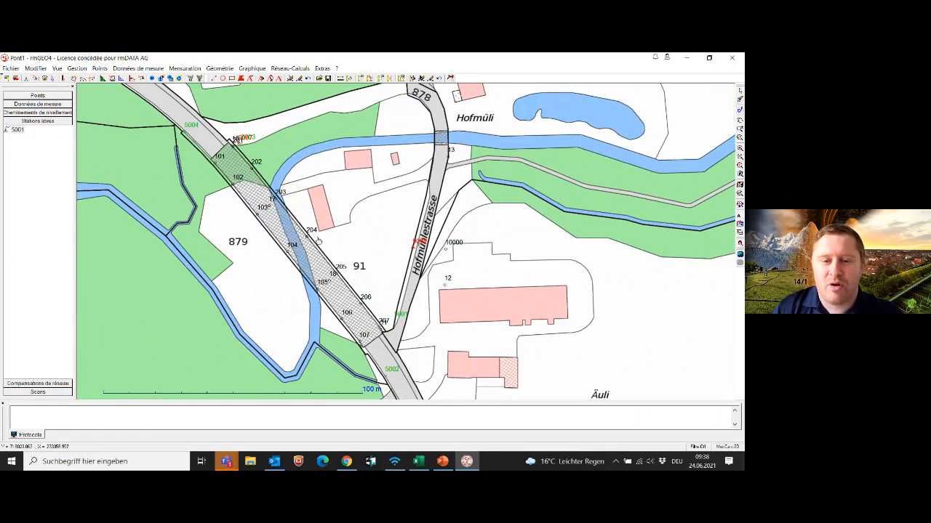
Switch off the AV LV03 WMS service in the background data
{"action": "left_click", "coordinate": [262, 78]}
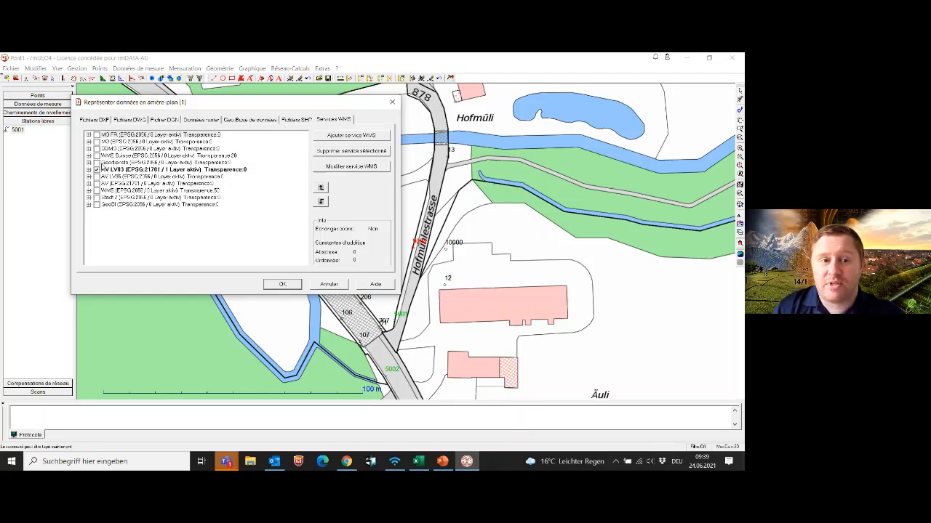
{"action": "left_click", "coordinate": [97, 169]}
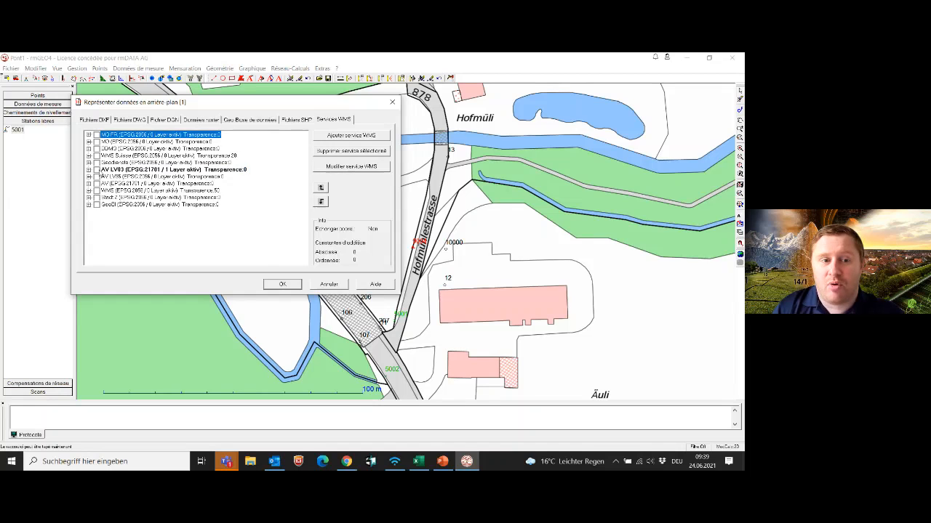
{"action": "left_click", "coordinate": [282, 284]}
{"action": "scroll", "coordinate": [373, 194], "scroll_direction": "down", "scroll_amount": 1}
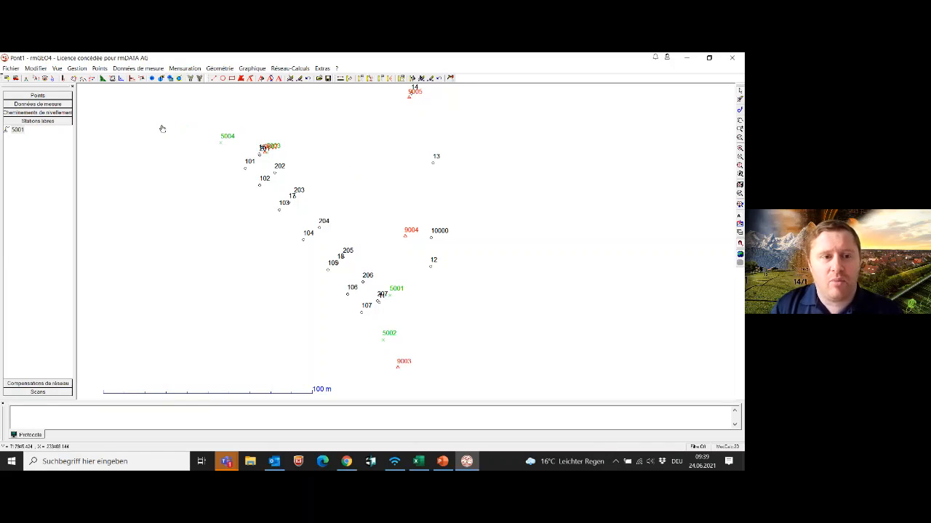
Open the state management of the points and create a new state named libre
{"action": "left_click", "coordinate": [99, 69]}
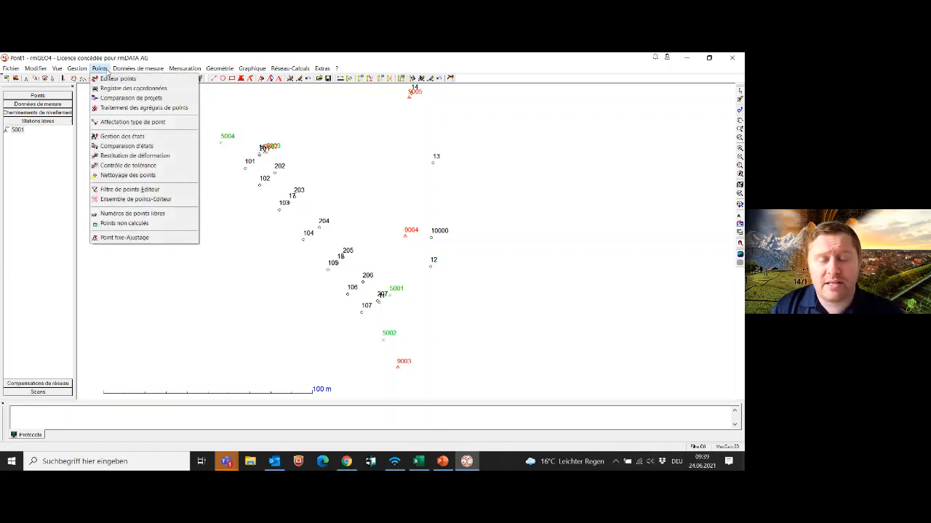
{"action": "left_click", "coordinate": [184, 277]}
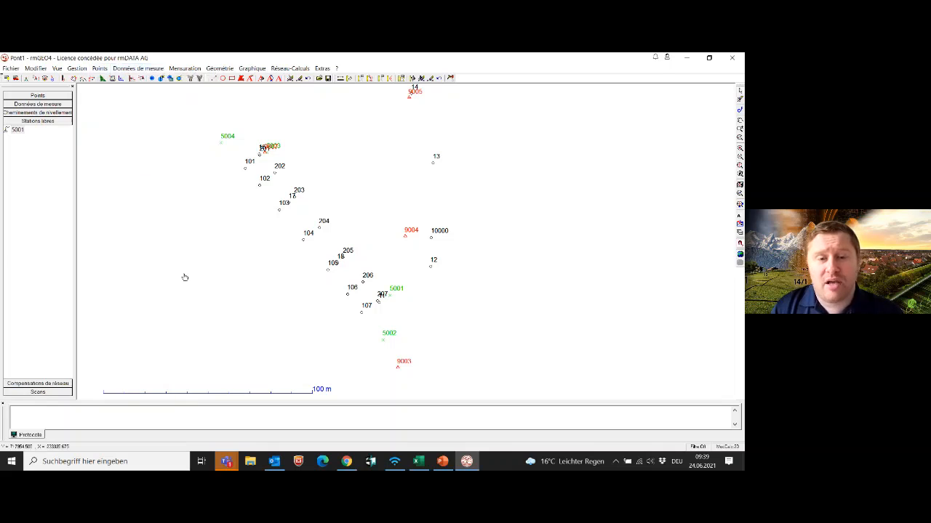
{"action": "left_click", "coordinate": [102, 69]}
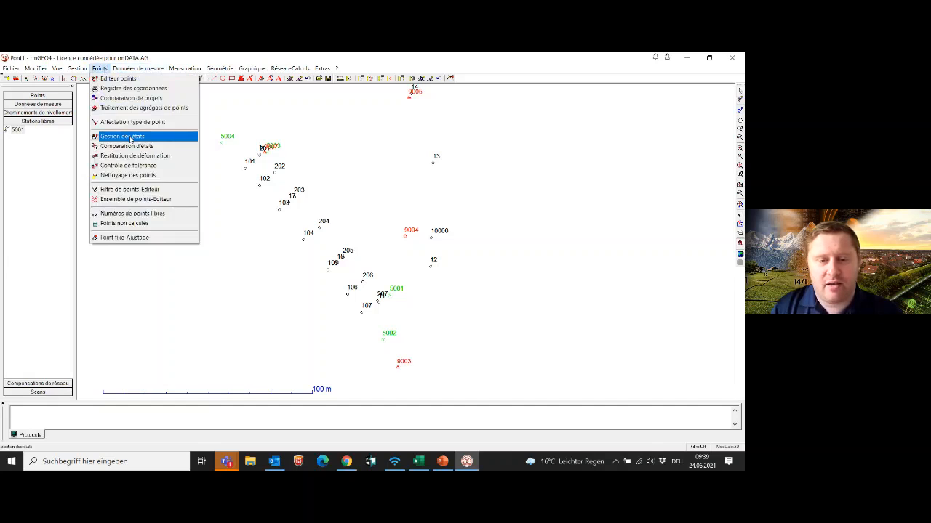
{"action": "left_click", "coordinate": [130, 137]}
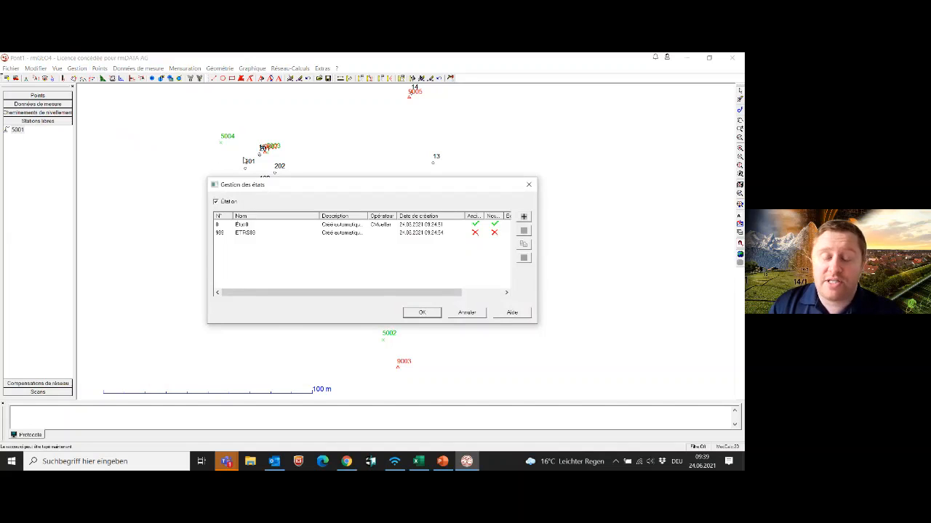
{"action": "left_click", "coordinate": [524, 217]}
{"action": "left_click_drag", "start_coordinate": [394, 181], "coordinate": [388, 238]}
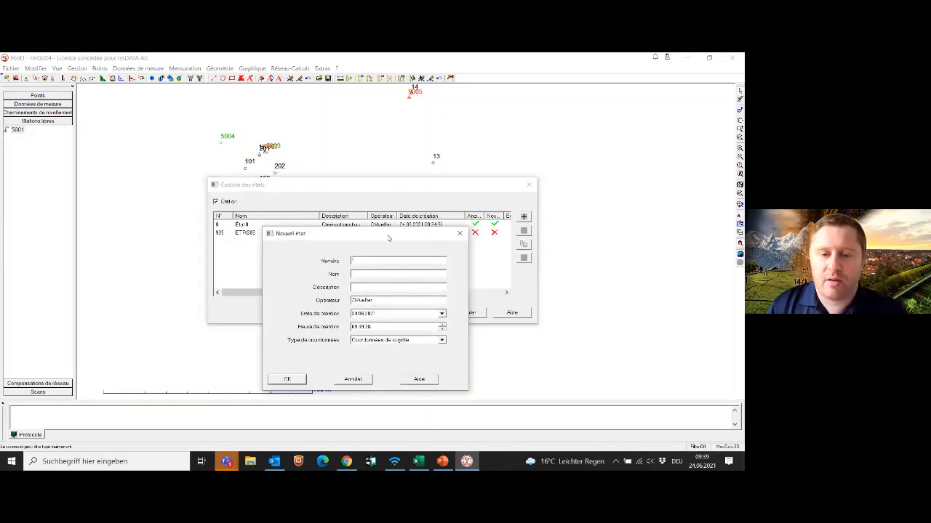
{"action": "left_click", "coordinate": [379, 275]}
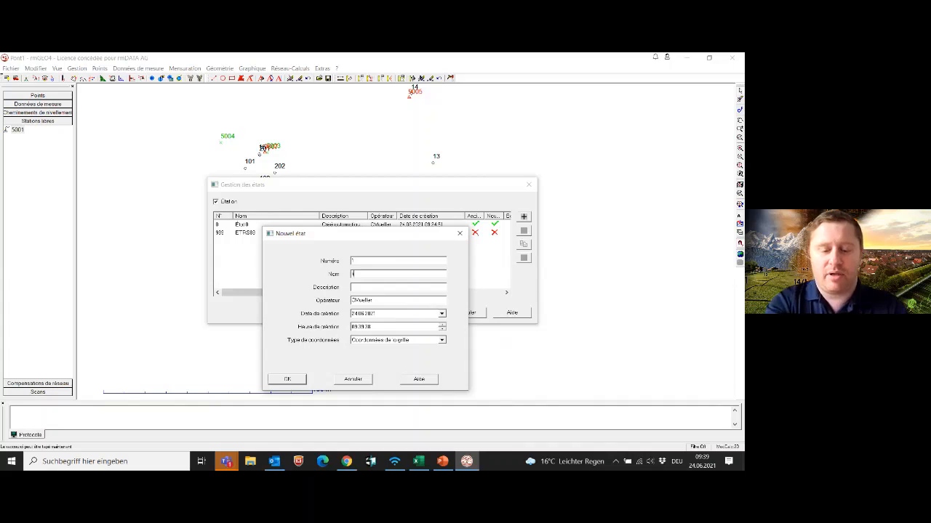
{"action": "type", "text": "libre"}
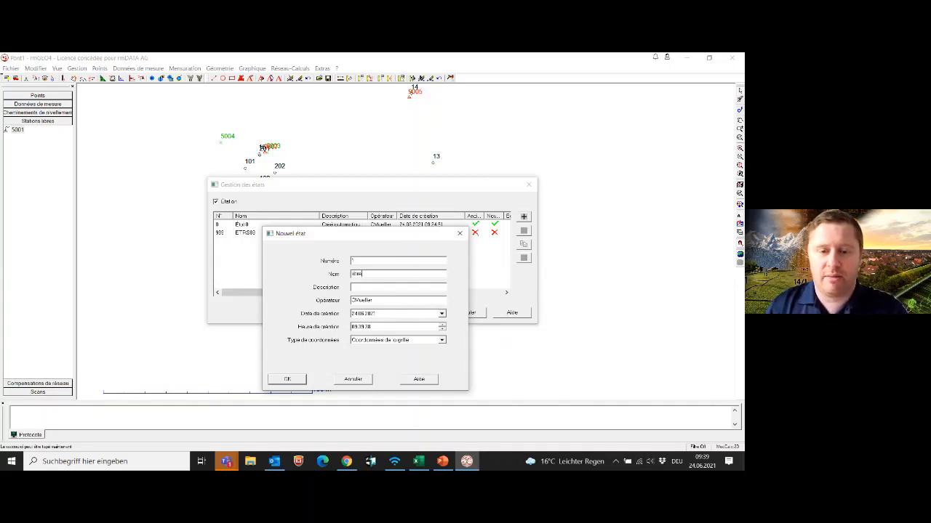
{"action": "left_click", "coordinate": [300, 380]}
Add another state named contrainte and confirm the state management
{"action": "left_click", "coordinate": [524, 216]}
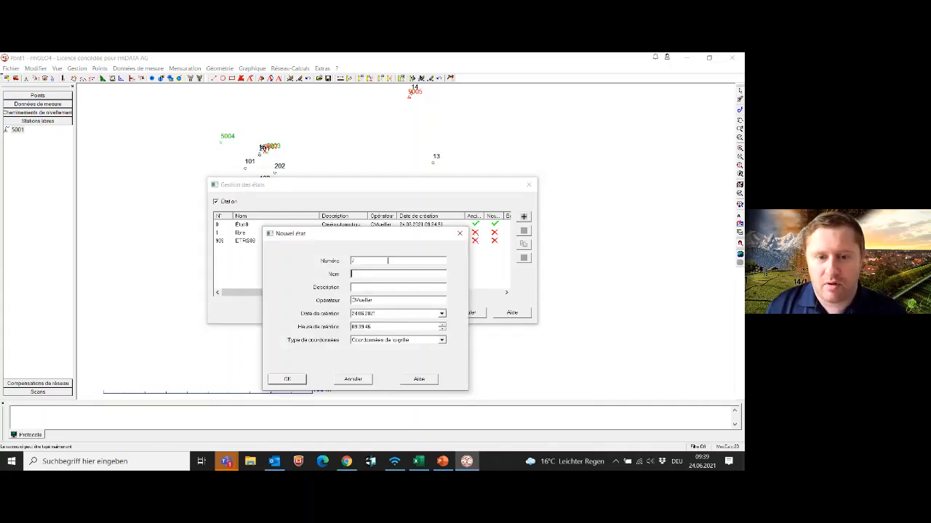
{"action": "type", "text": "Contrôle"}
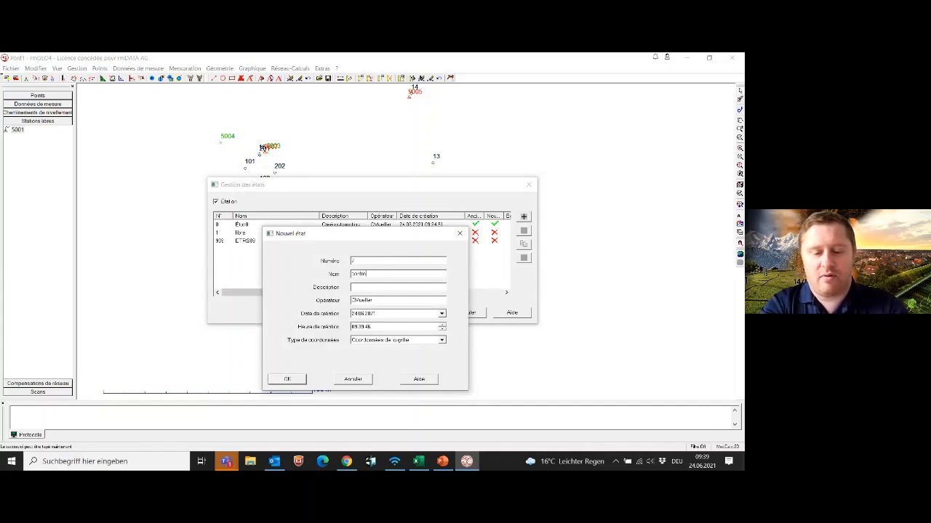
{"action": "type", "text": "e"}
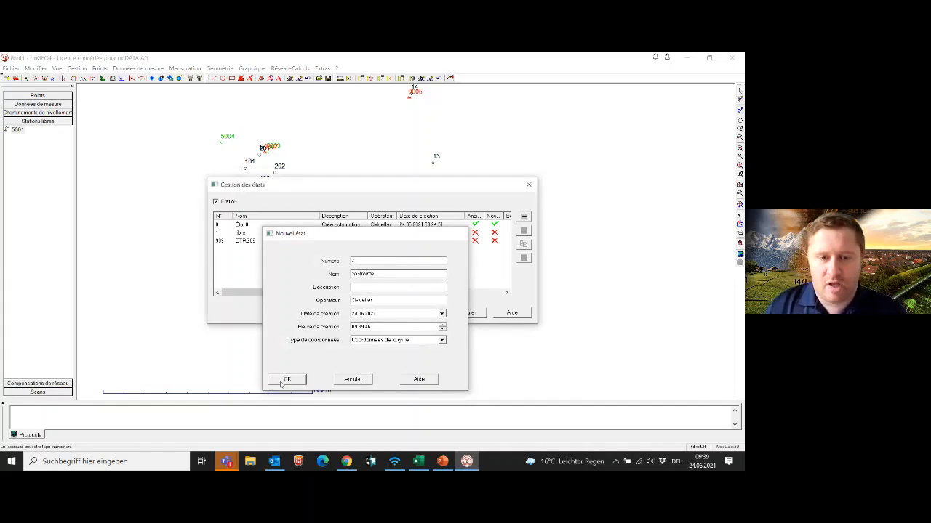
{"action": "left_click", "coordinate": [287, 377]}
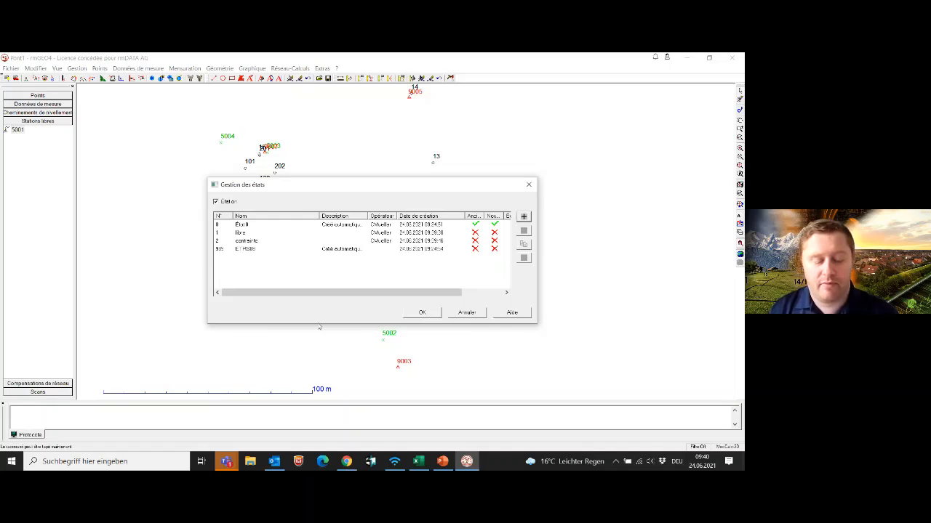
{"action": "left_click", "coordinate": [421, 312]}
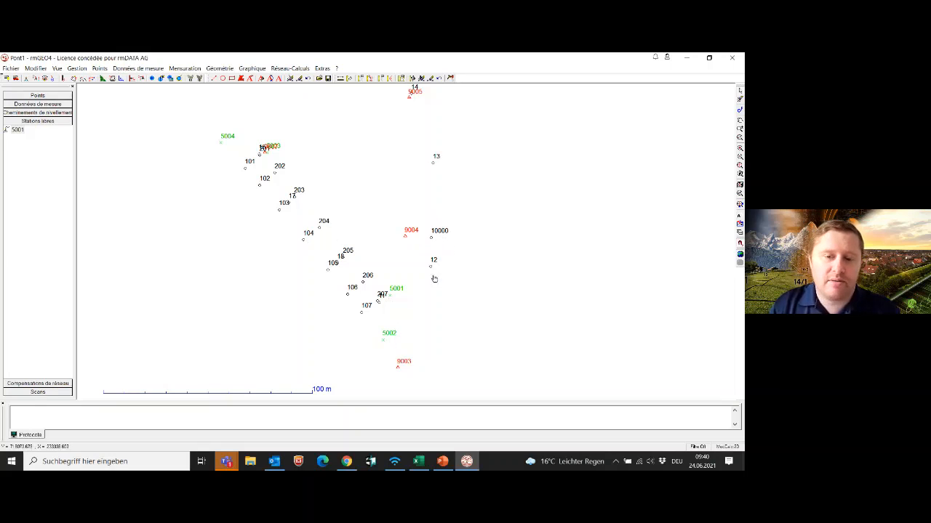
Start the compensation assistant and create a new network compensation with the Default parameter profile, named 3D libre
{"action": "left_click", "coordinate": [290, 69]}
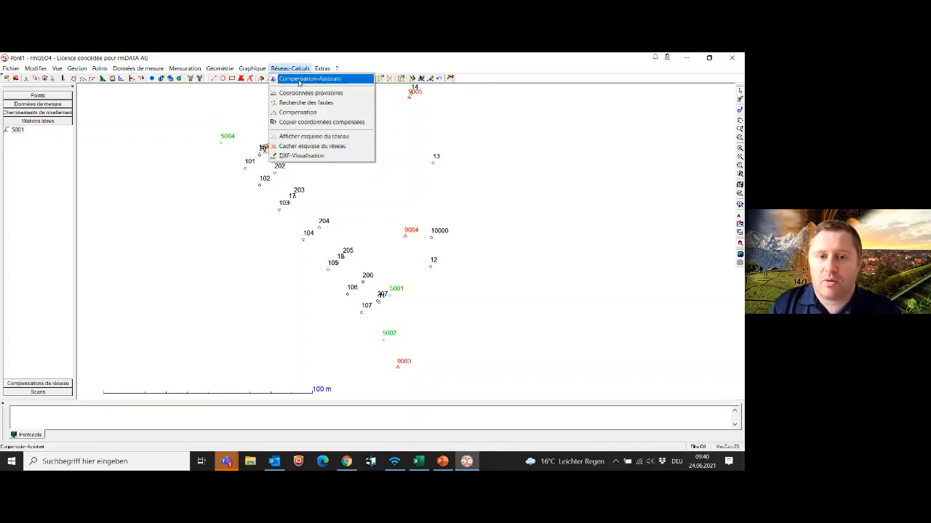
{"action": "left_click", "coordinate": [298, 82]}
{"action": "left_click_drag", "start_coordinate": [236, 85], "coordinate": [390, 133]}
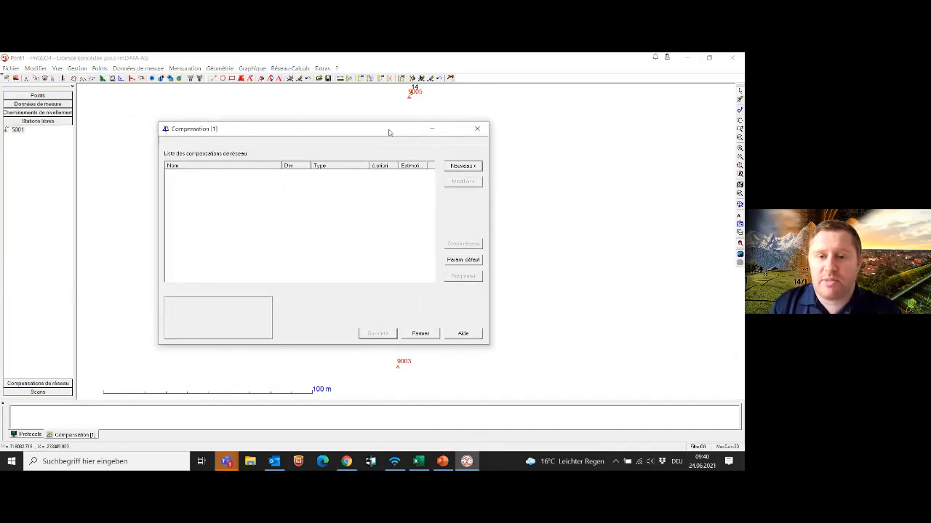
{"action": "left_click", "coordinate": [455, 170]}
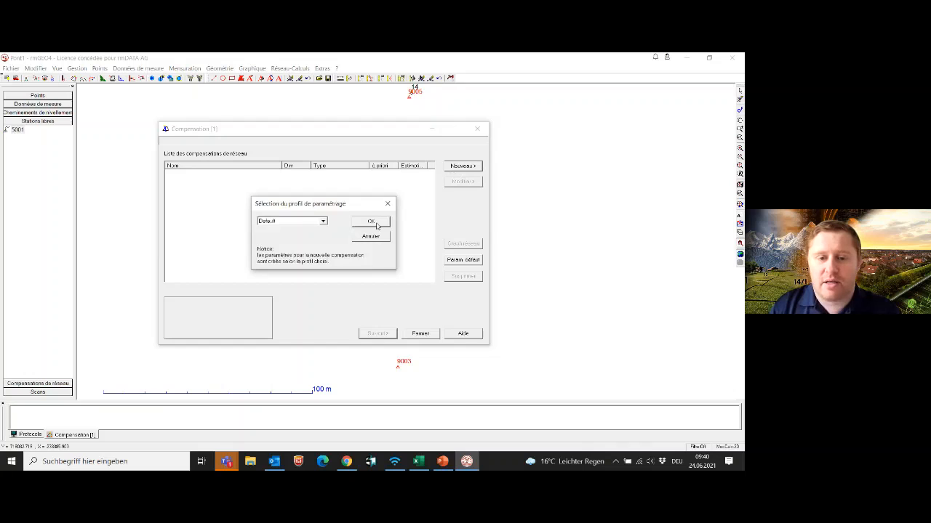
{"action": "left_click", "coordinate": [323, 222]}
{"action": "left_click", "coordinate": [323, 225]}
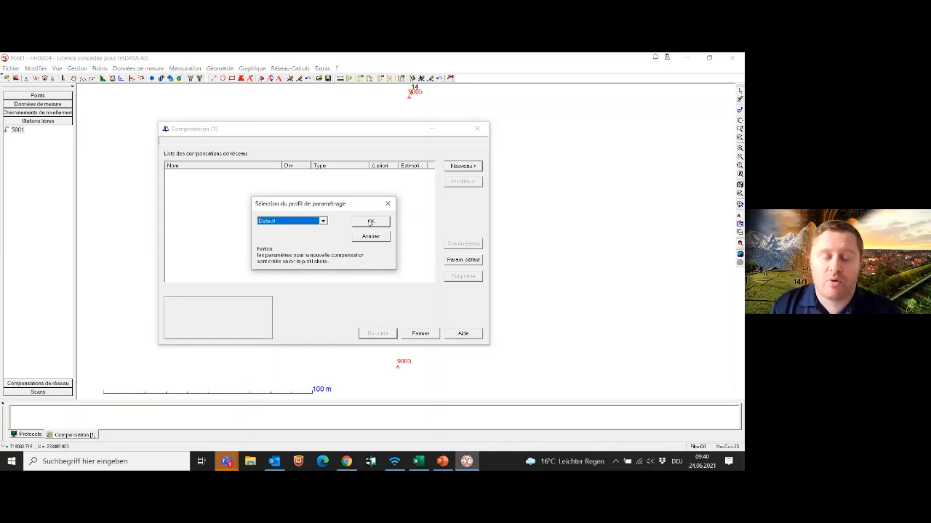
{"action": "left_click", "coordinate": [370, 221]}
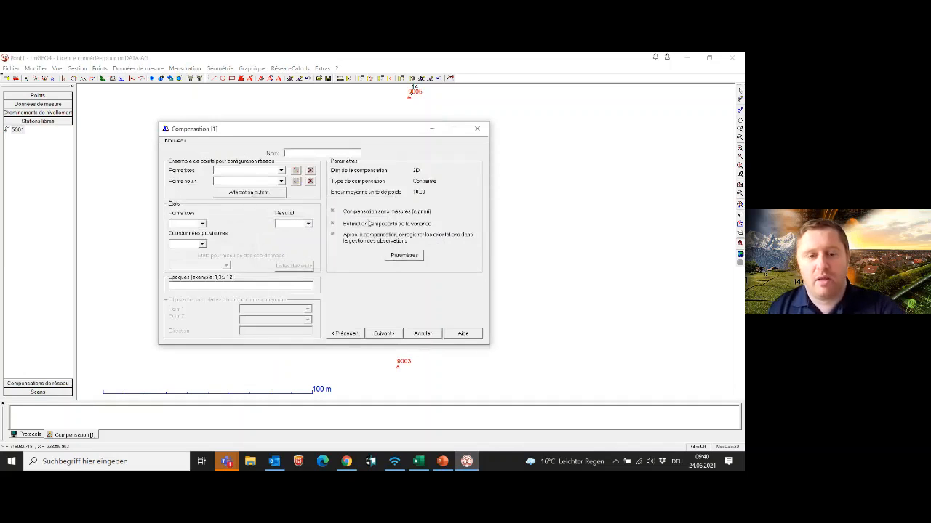
{"action": "type", "text": "3D"}
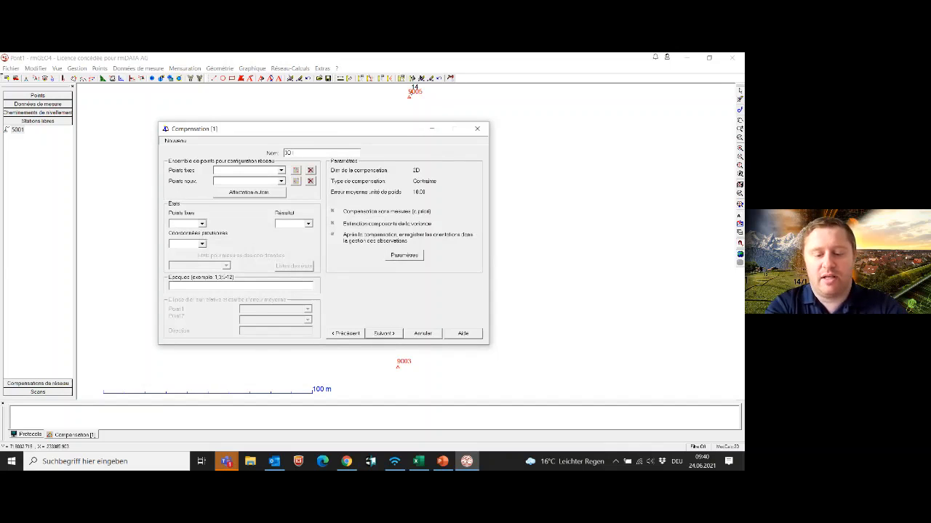
{"action": "type", "text": " ribre"}
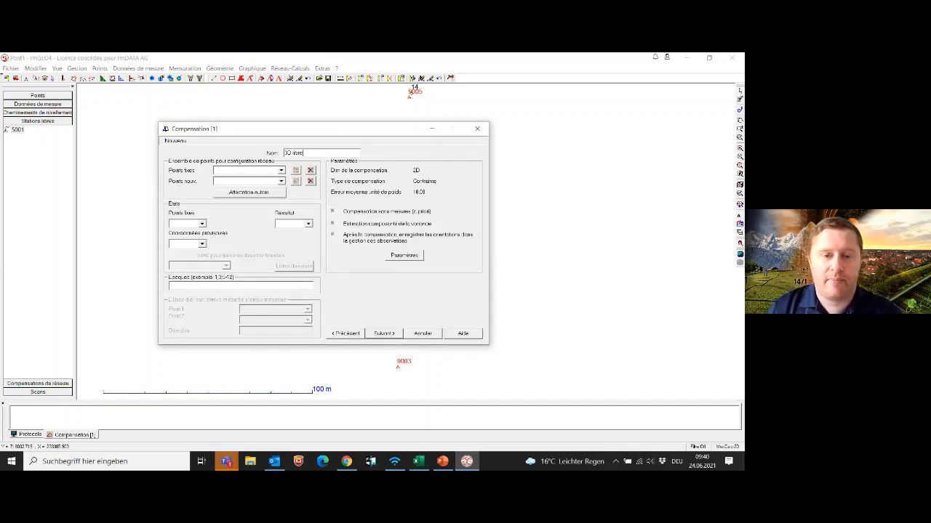
Create a fixed point set named PF containing points 9003, 9004, 9005 and 9007
{"action": "left_click", "coordinate": [295, 170]}
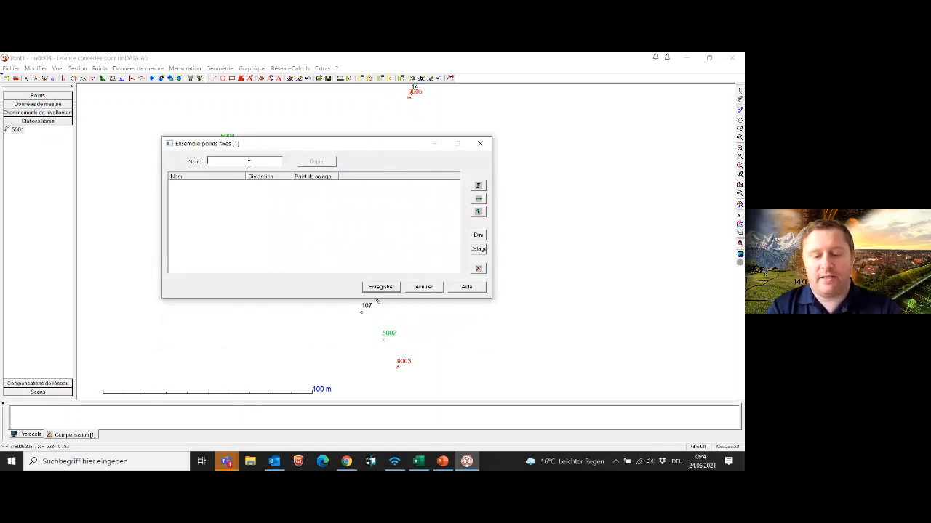
{"action": "type", "text": "aF"}
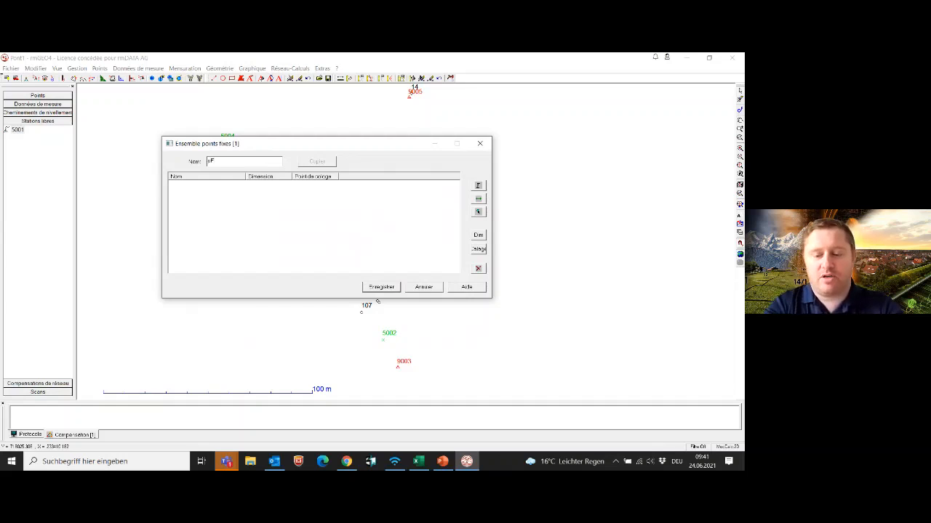
{"action": "key", "text": "BackSpace"}
{"action": "key", "text": "BackSpace"}
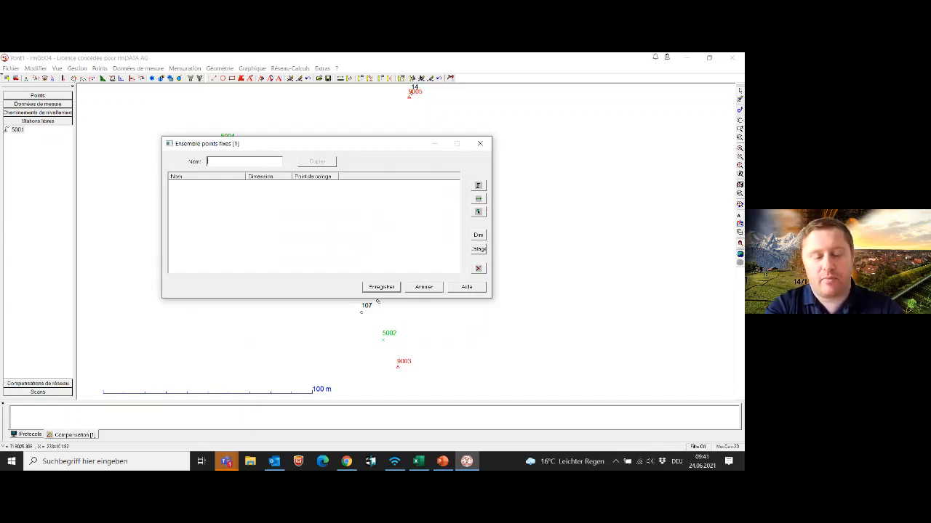
{"action": "type", "text": "FP"}
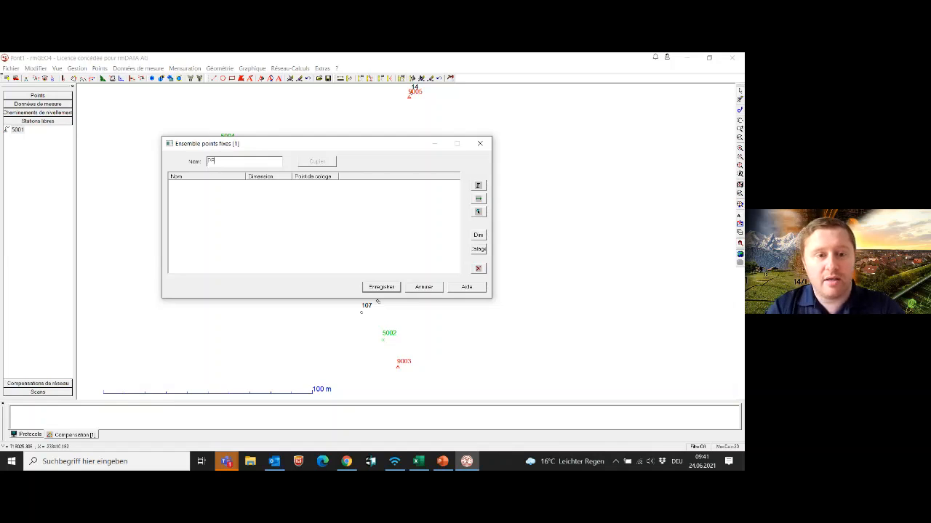
{"action": "left_click", "coordinate": [478, 186]}
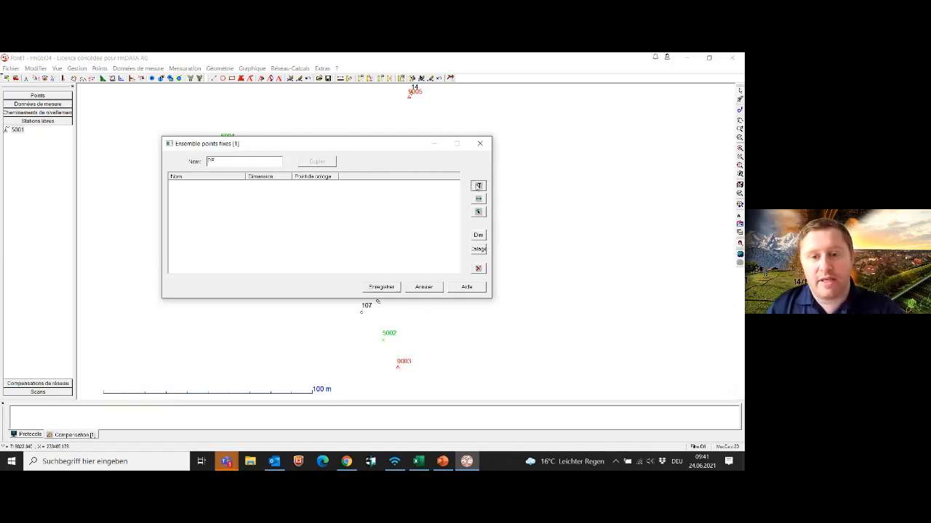
{"action": "scroll", "coordinate": [374, 221], "scroll_direction": "down", "scroll_amount": 5}
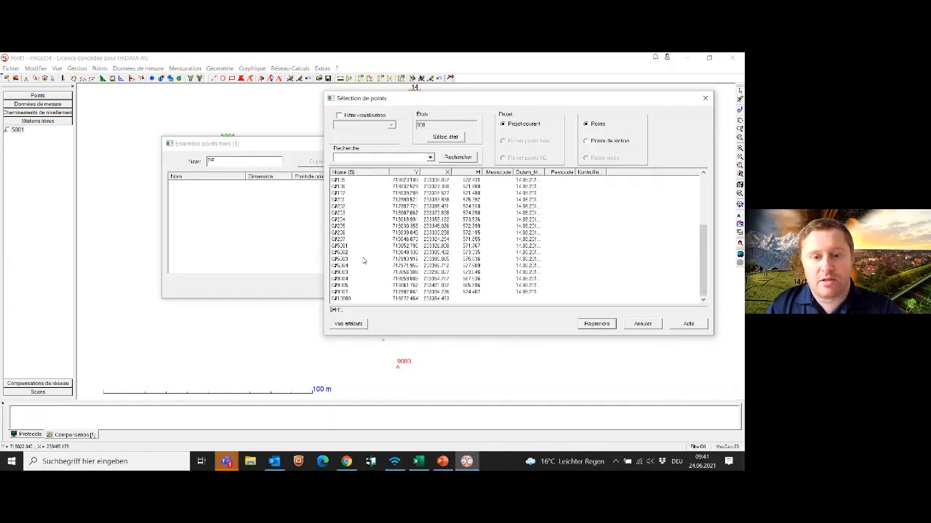
{"action": "left_click", "coordinate": [349, 271]}
{"action": "left_click", "coordinate": [355, 291], "text": "shift"}
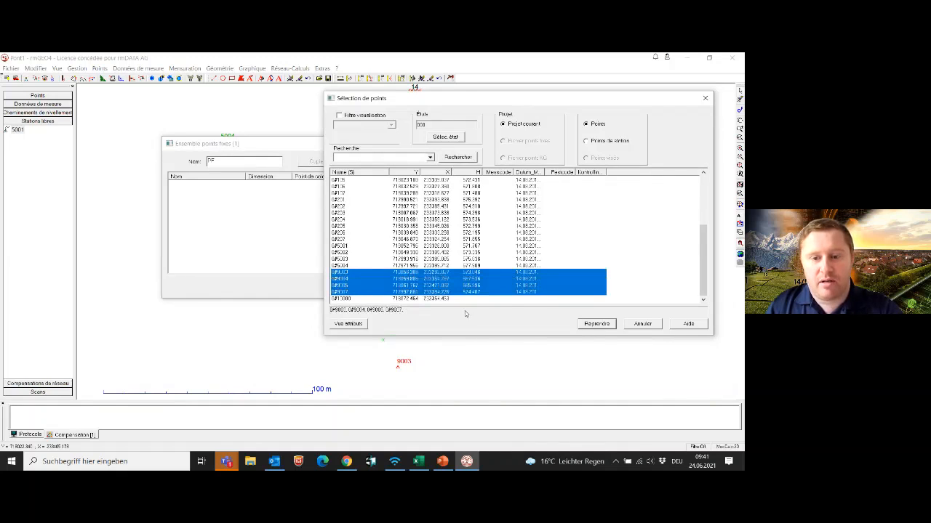
{"action": "left_click", "coordinate": [586, 327]}
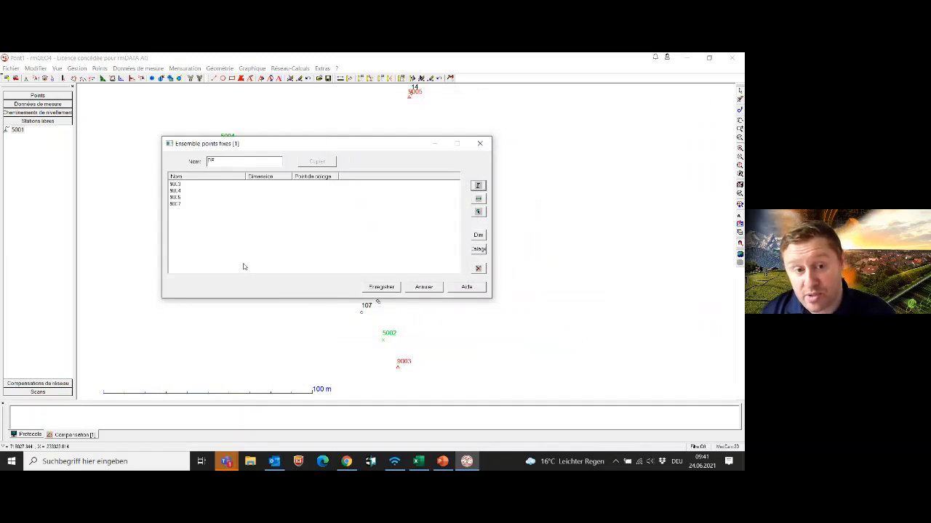
Try the 1D dimension for fixed point 9004 and reset its dimension to blank
{"action": "left_click", "coordinate": [272, 190]}
{"action": "left_click", "coordinate": [271, 191]}
{"action": "left_click", "coordinate": [273, 192]}
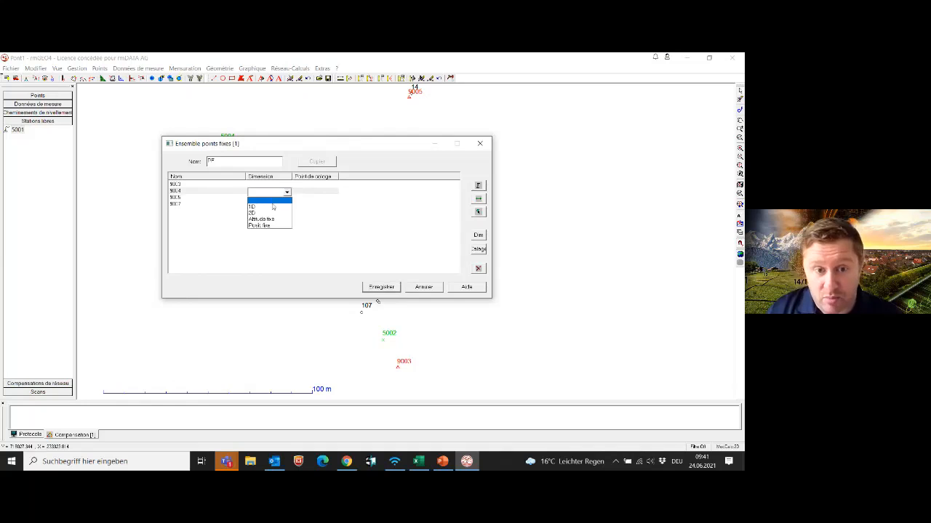
{"action": "left_click", "coordinate": [272, 207]}
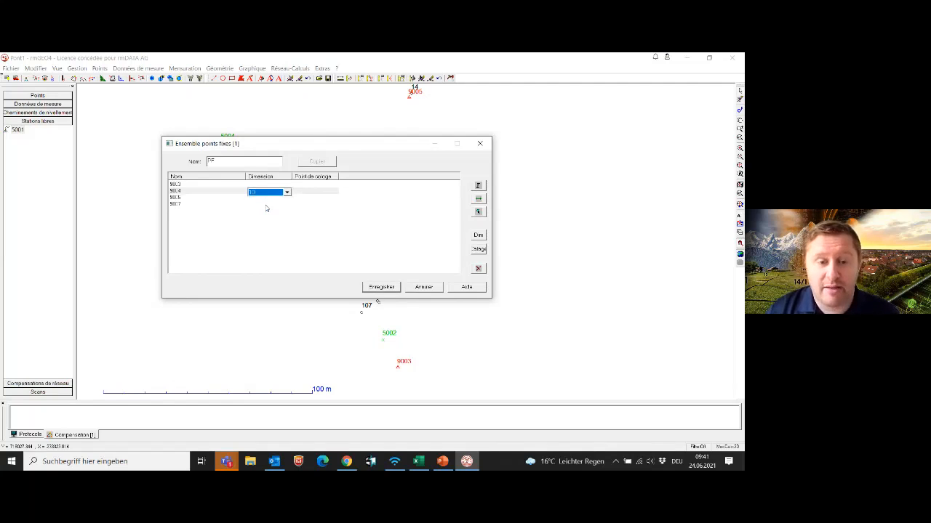
{"action": "left_click", "coordinate": [269, 192]}
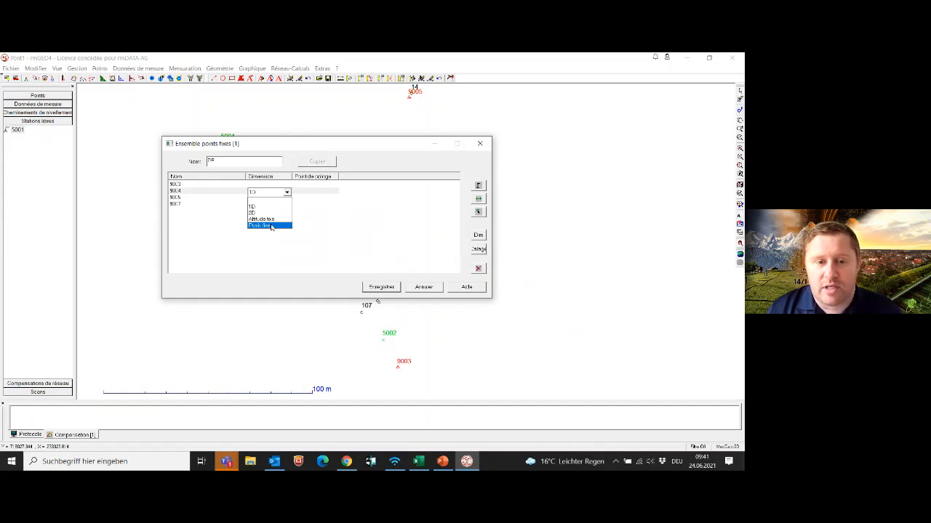
{"action": "left_click", "coordinate": [271, 201]}
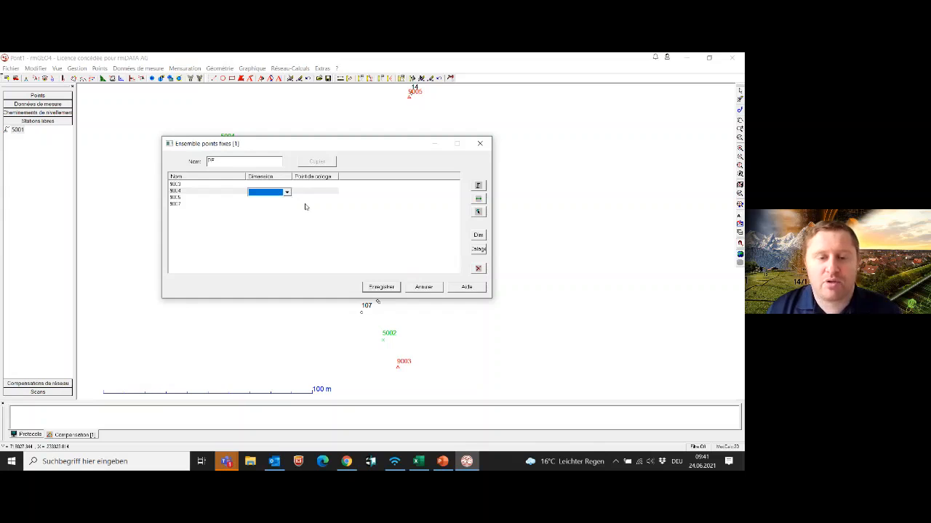
Save the fixed point set, and create and save a new point set named PN containing all points from the first through 5004
{"action": "left_click", "coordinate": [380, 287]}
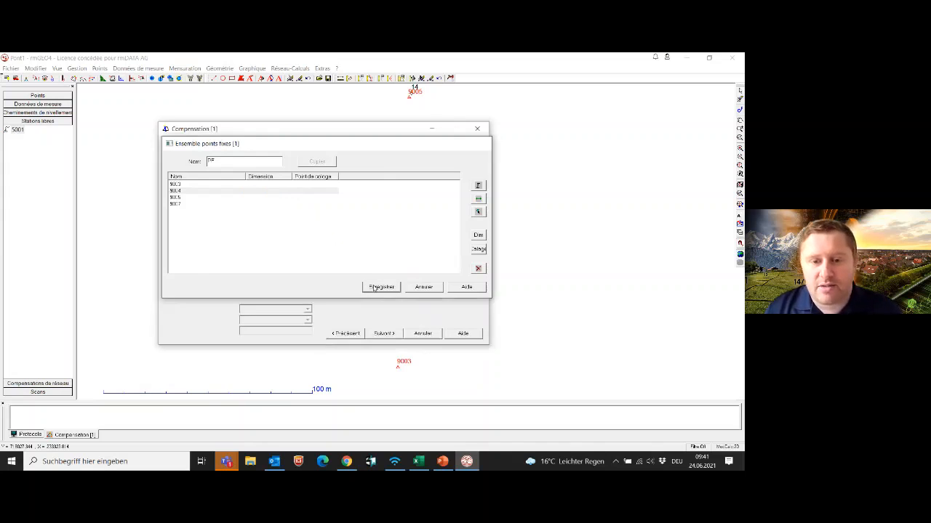
{"action": "left_click", "coordinate": [295, 181]}
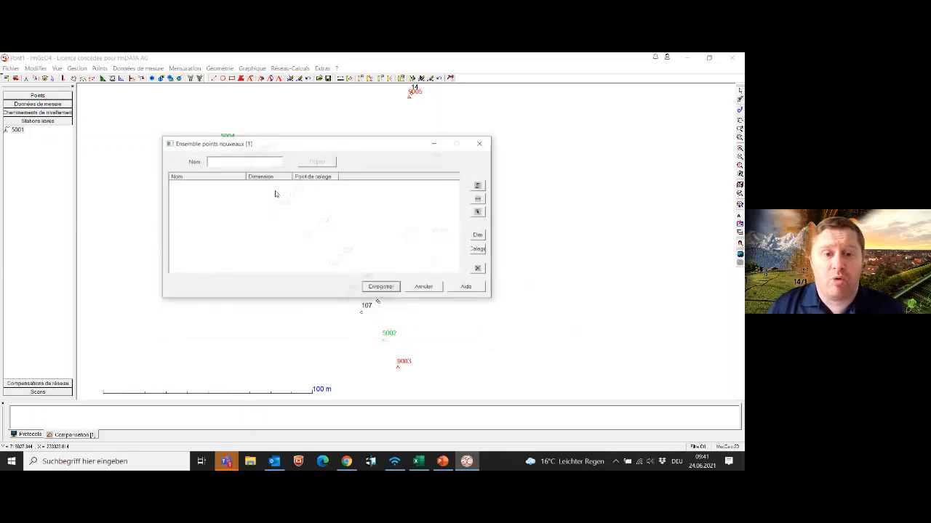
{"action": "type", "text": "PN"}
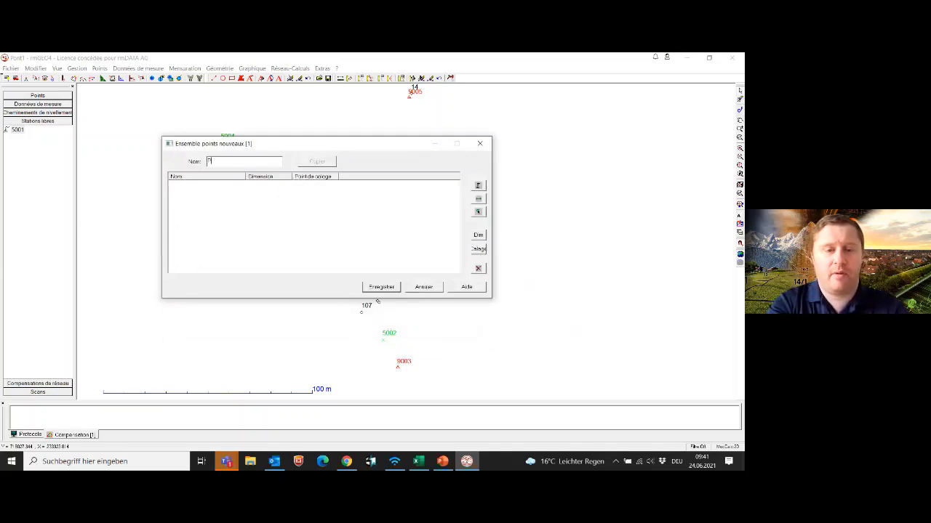
{"action": "left_click", "coordinate": [478, 185]}
{"action": "scroll", "coordinate": [379, 216], "scroll_direction": "down", "scroll_amount": 5}
{"action": "scroll", "coordinate": [378, 216], "scroll_direction": "down", "scroll_amount": 3}
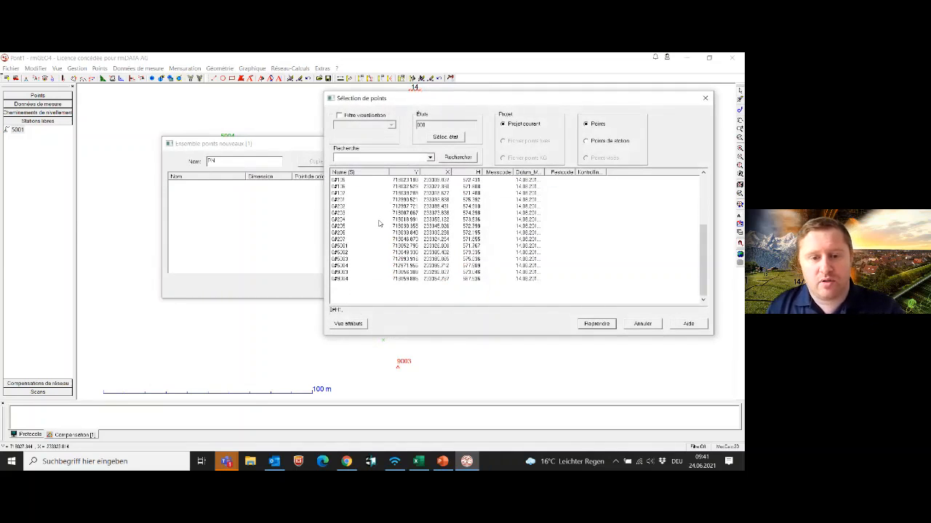
{"action": "left_click", "coordinate": [340, 267], "text": "shift"}
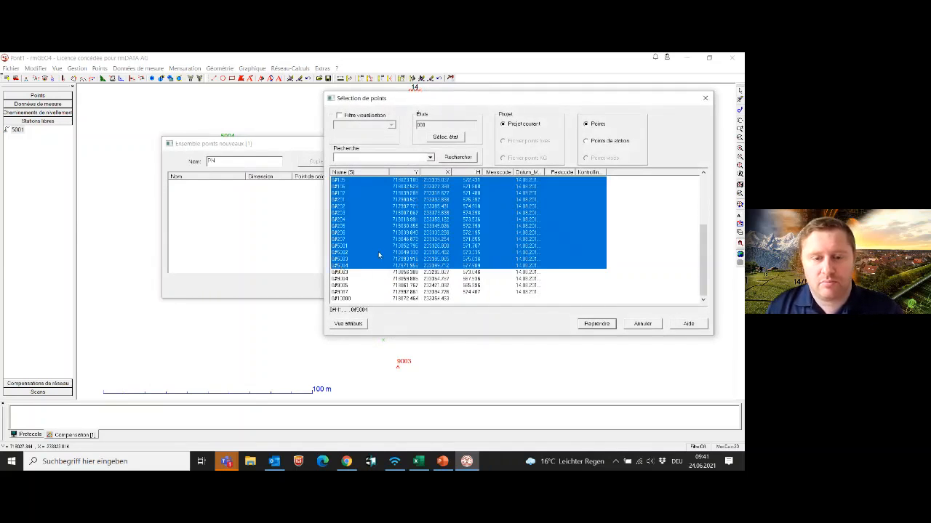
{"action": "left_click", "coordinate": [604, 326]}
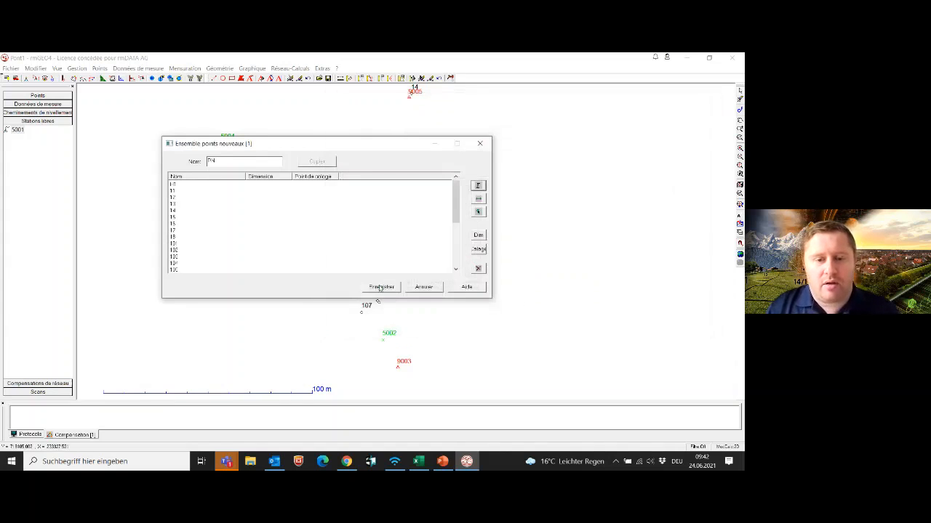
{"action": "left_click", "coordinate": [379, 287]}
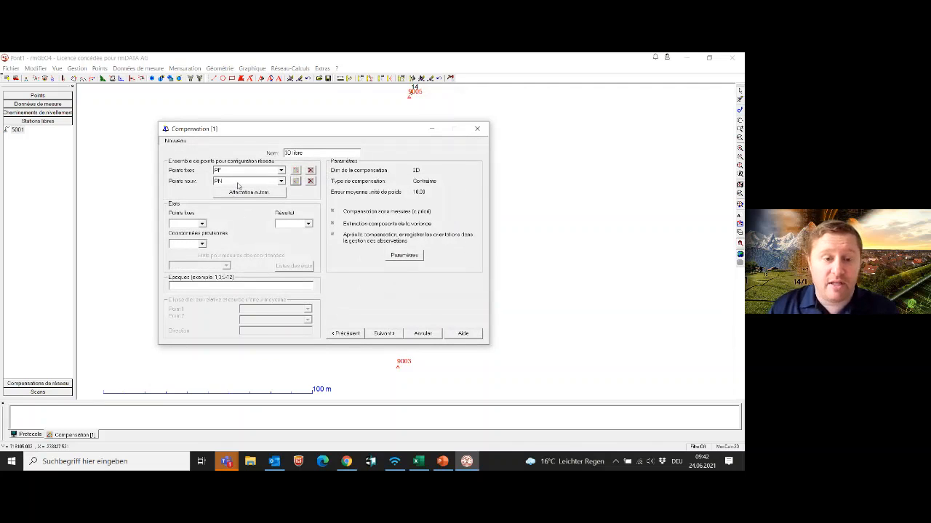
Assign state 000 to the fixed points and provisional coordinates and 001 libre to the result, and continue to the provisional coordinates
{"action": "left_click", "coordinate": [203, 224]}
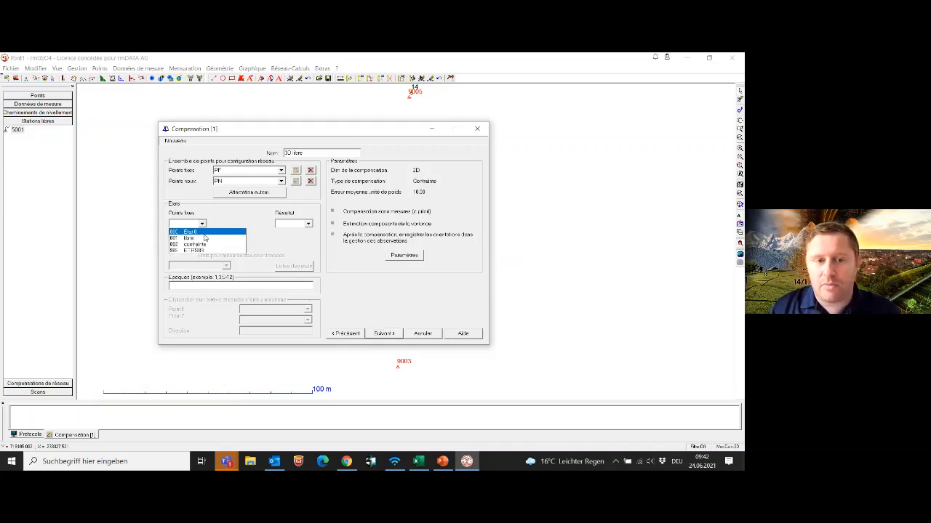
{"action": "left_click", "coordinate": [205, 238]}
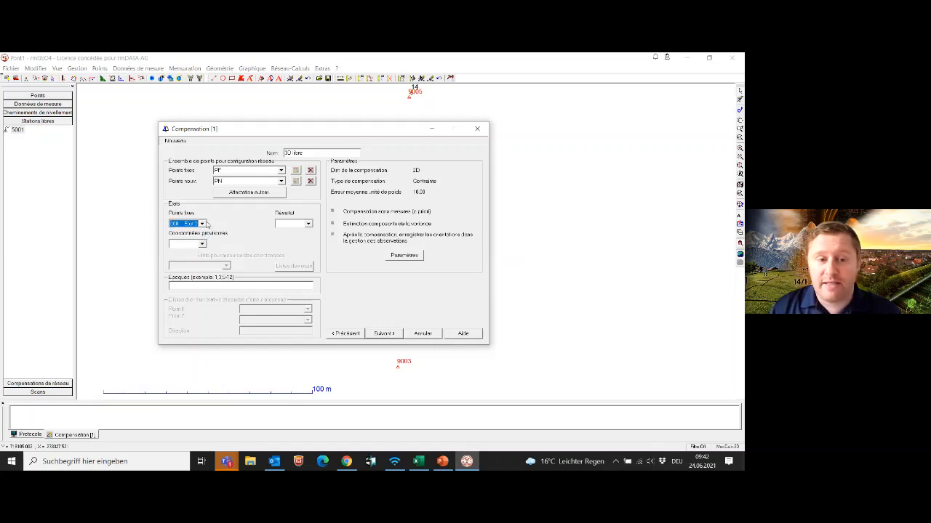
{"action": "left_click", "coordinate": [284, 225]}
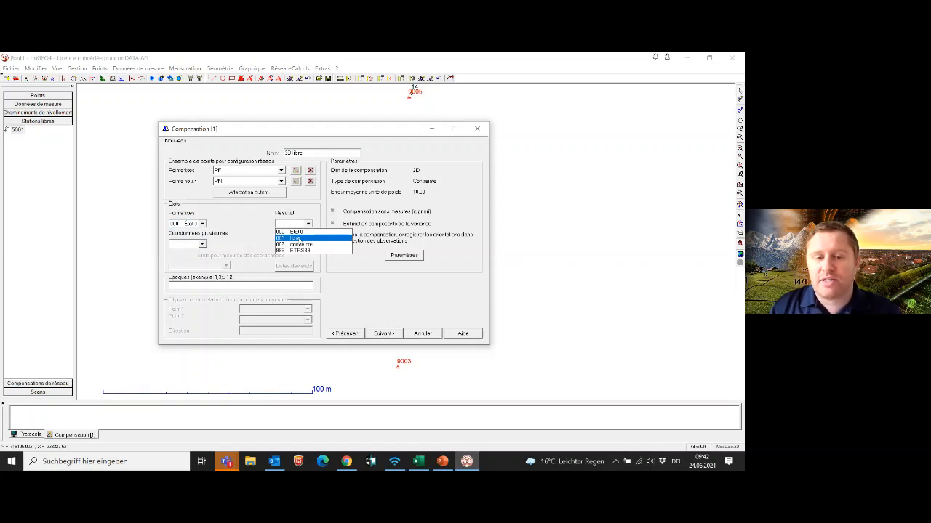
{"action": "left_click", "coordinate": [295, 239]}
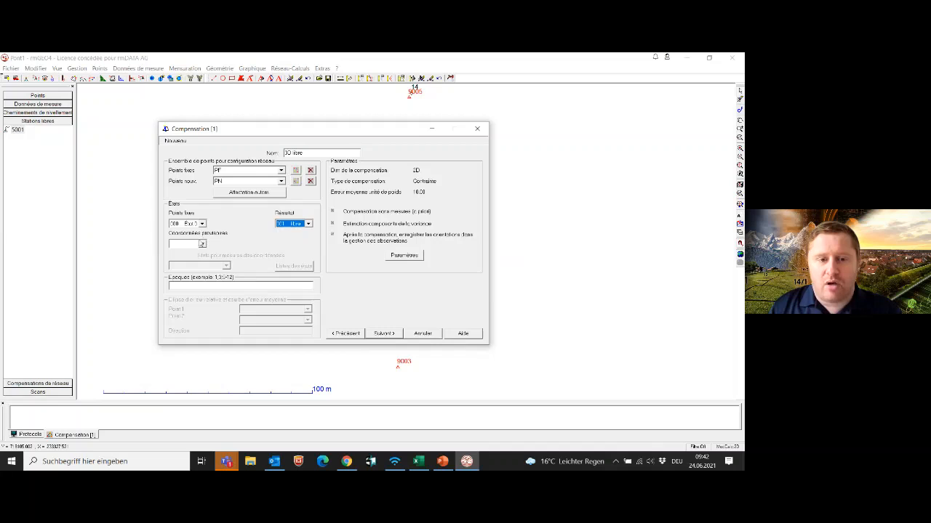
{"action": "left_click", "coordinate": [202, 244]}
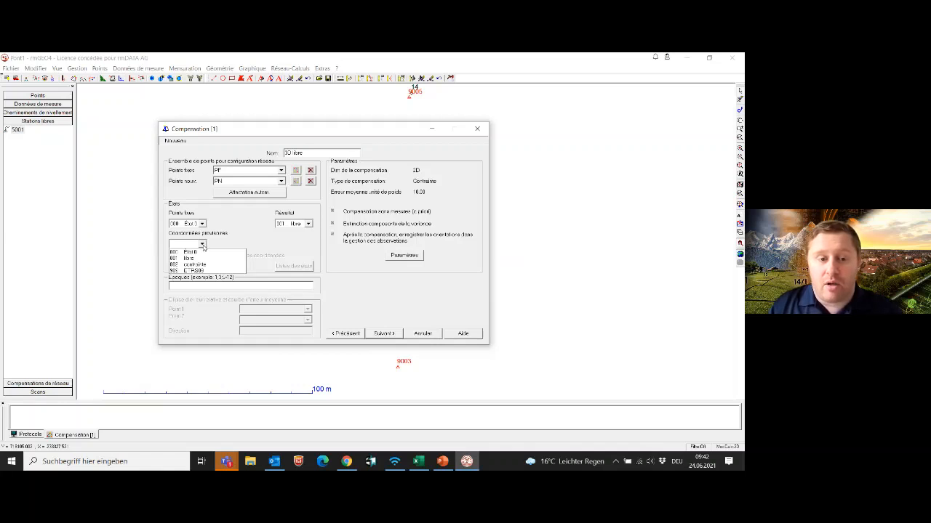
{"action": "left_click", "coordinate": [203, 252]}
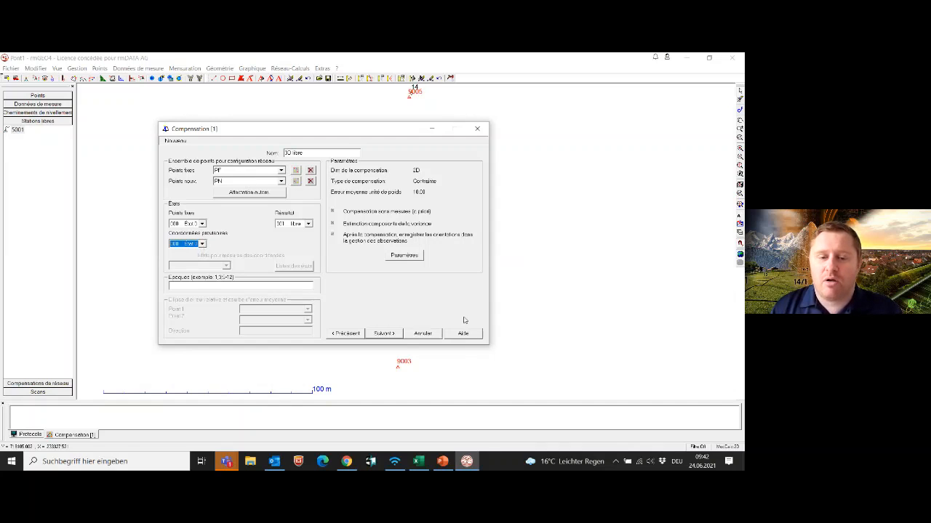
{"action": "left_click", "coordinate": [384, 334]}
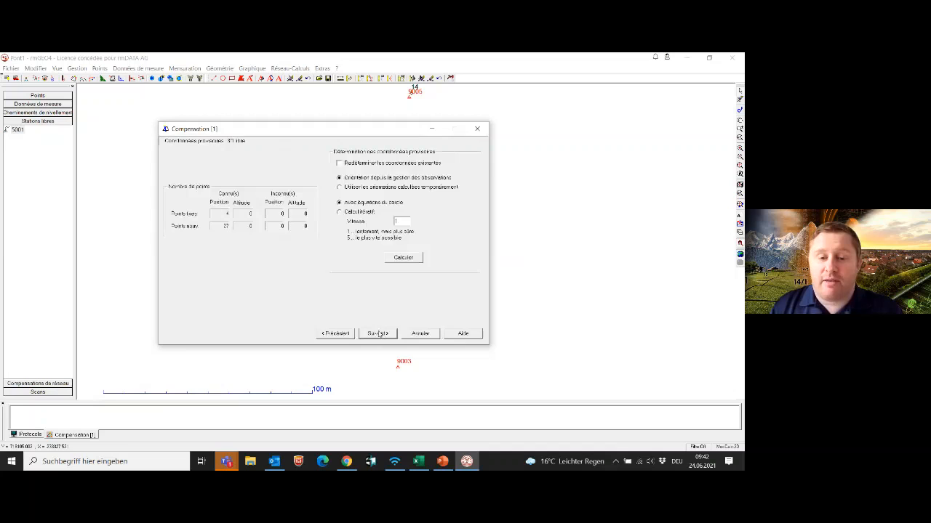
Leave the compensation assistant and delete the coordinates of all points from the first through 5004 in the point editor
{"action": "left_click", "coordinate": [422, 334]}
{"action": "left_click", "coordinate": [99, 68]}
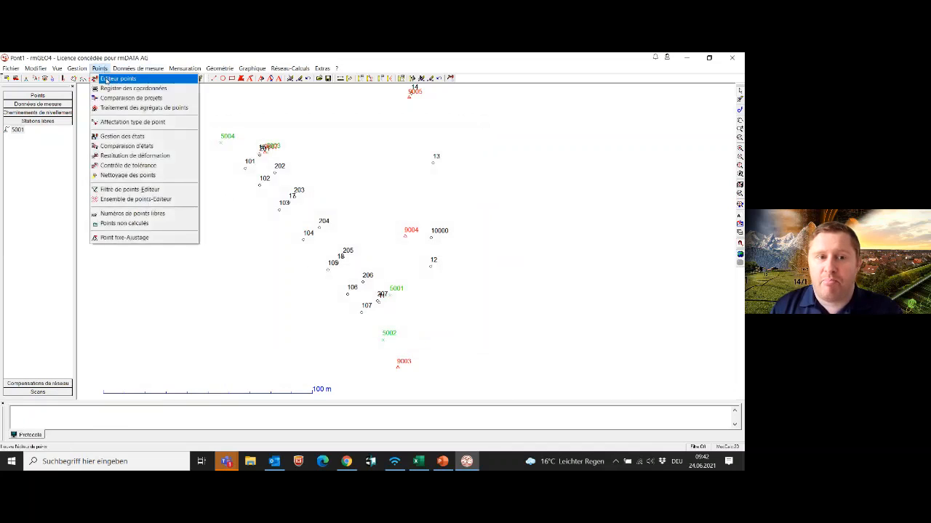
{"action": "left_click", "coordinate": [109, 78]}
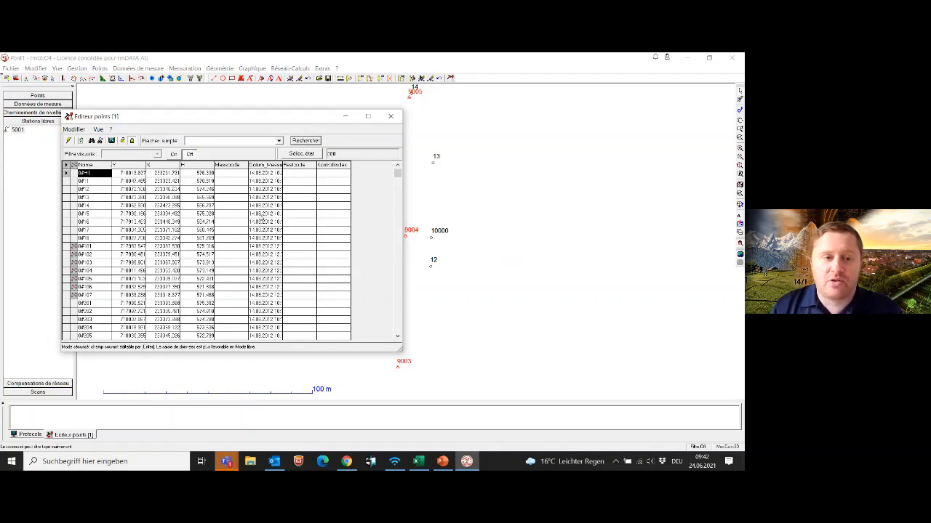
{"action": "left_click_drag", "start_coordinate": [66, 175], "coordinate": [96, 296]}
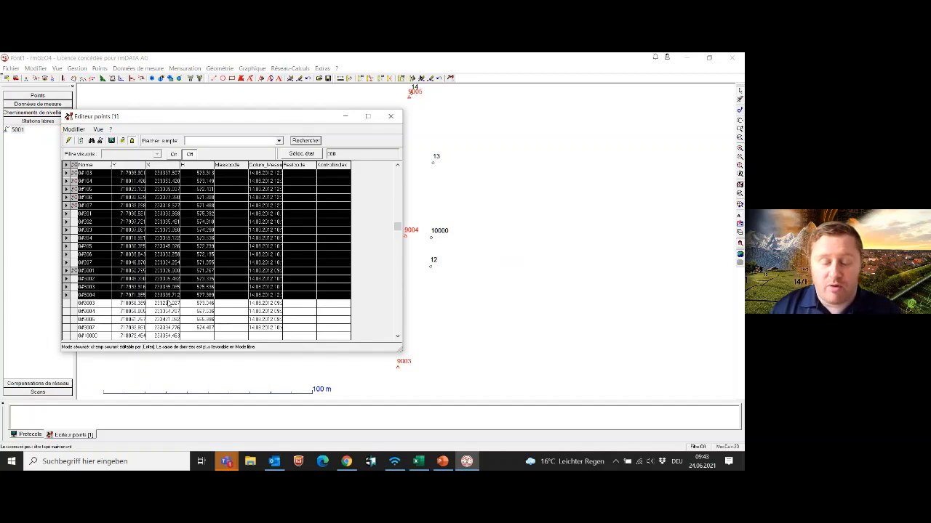
{"action": "key", "text": "Delete"}
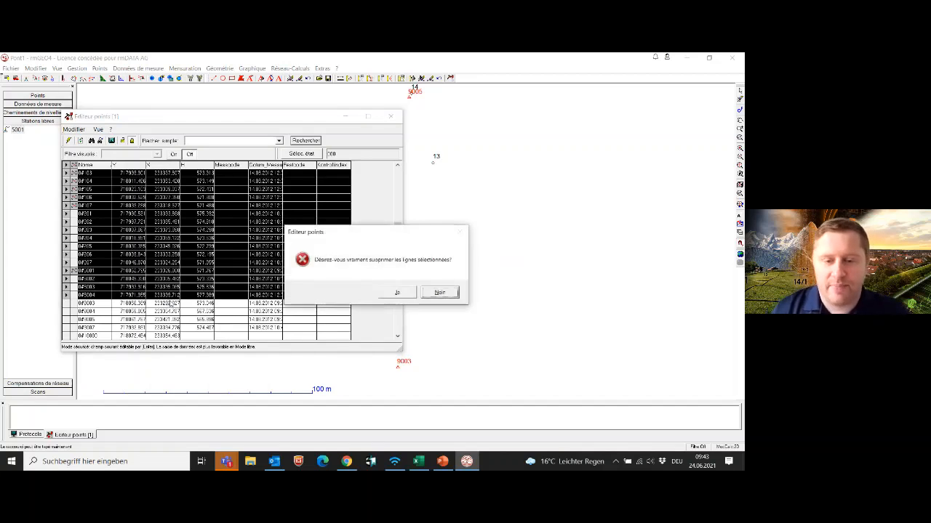
{"action": "left_click", "coordinate": [397, 292]}
{"action": "left_click", "coordinate": [424, 291]}
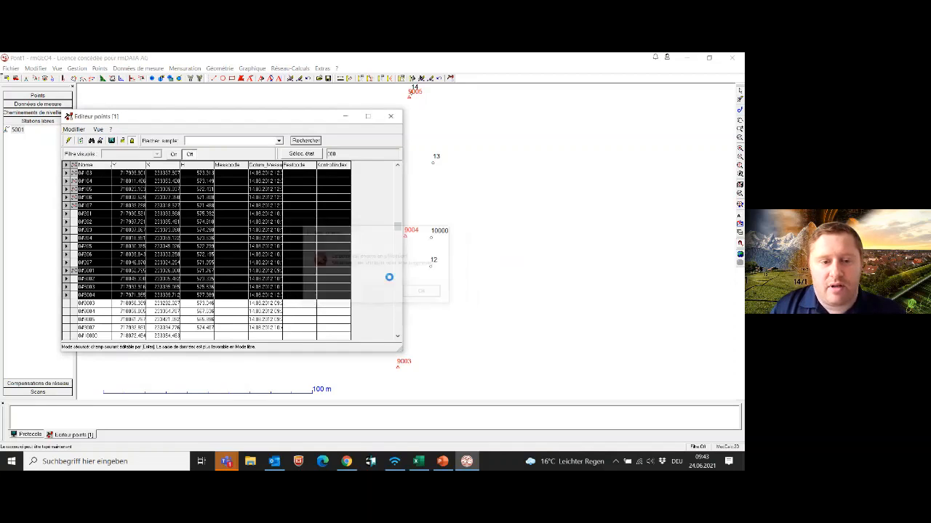
{"action": "scroll", "coordinate": [223, 230], "scroll_direction": "down", "scroll_amount": 1}
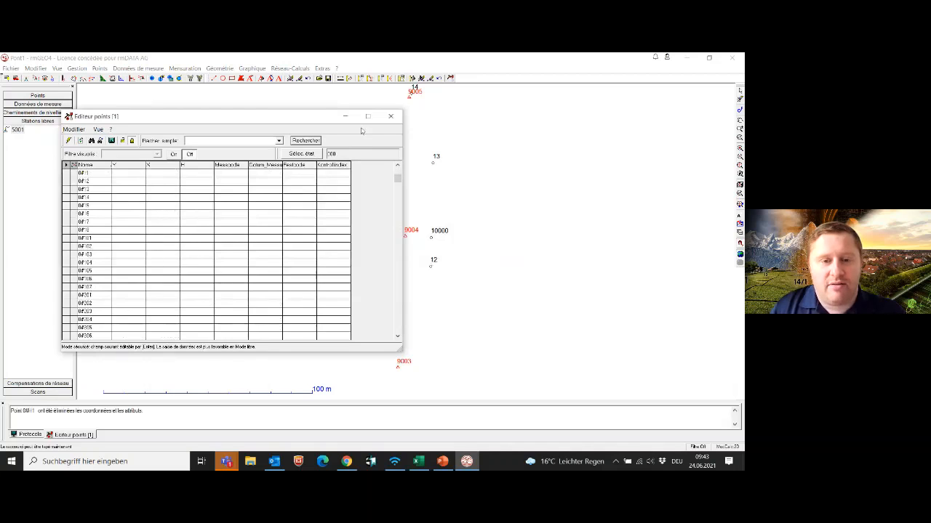
{"action": "left_click", "coordinate": [390, 117]}
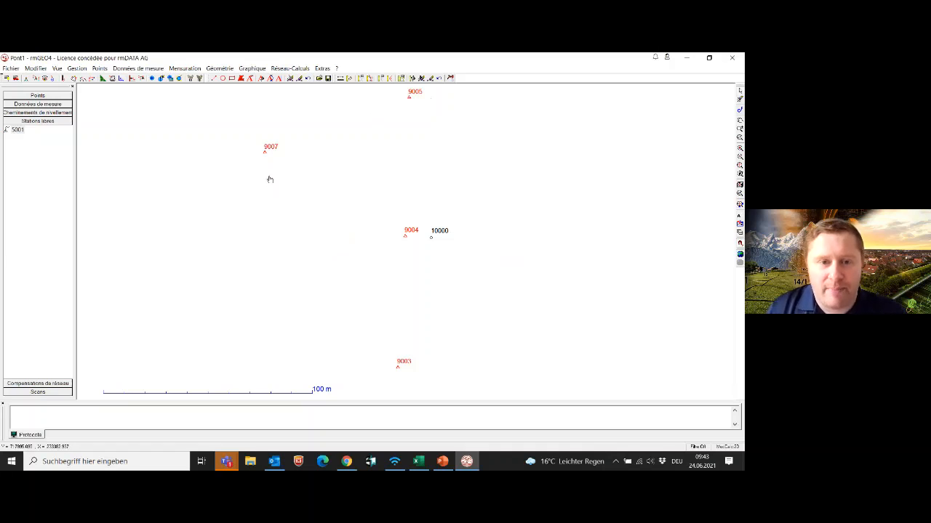
Set the 3D libre compensation to 3-D dimension and Libre type, with the reliability check and fixed horizontal distance enabled
{"action": "left_click", "coordinate": [289, 67]}
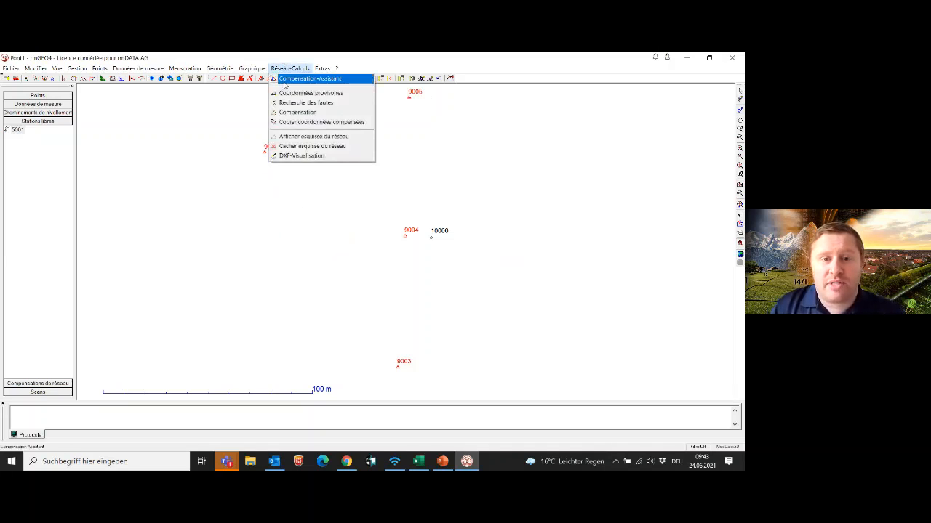
{"action": "left_click", "coordinate": [305, 78]}
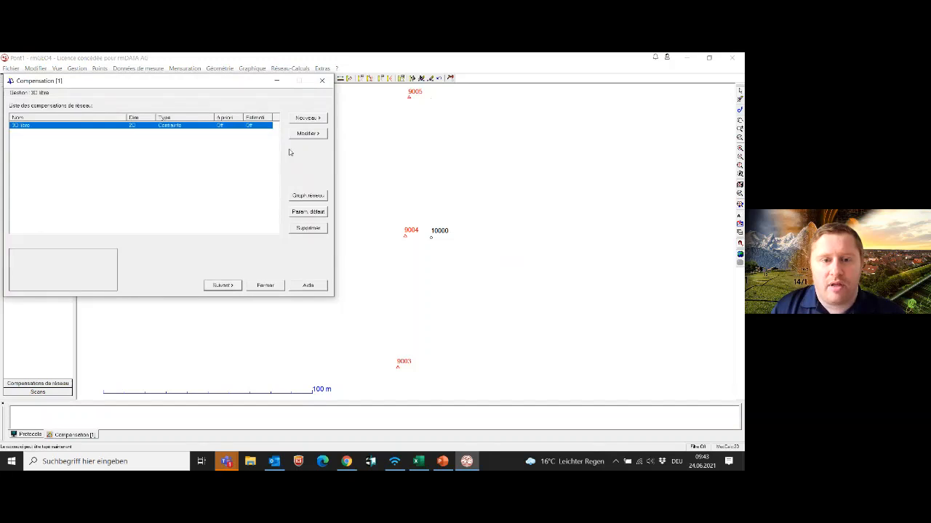
{"action": "left_click", "coordinate": [299, 139]}
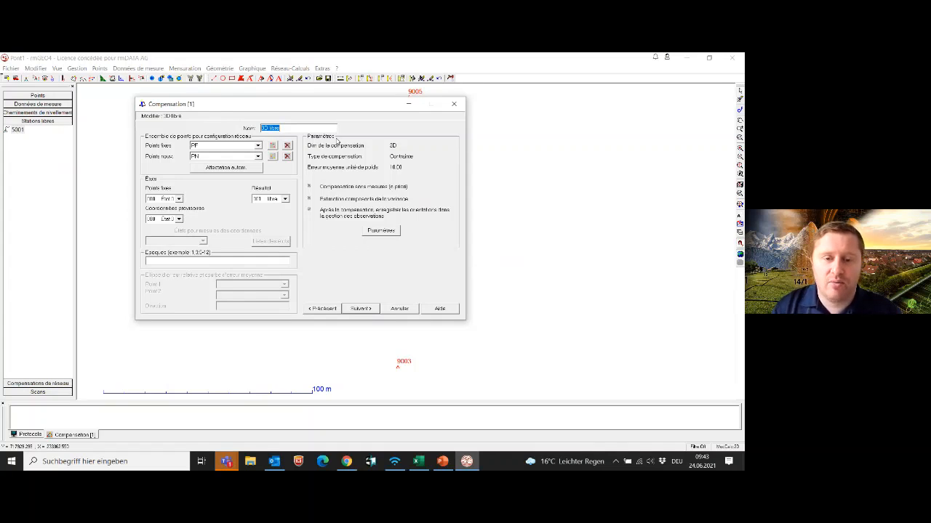
{"action": "left_click", "coordinate": [379, 231]}
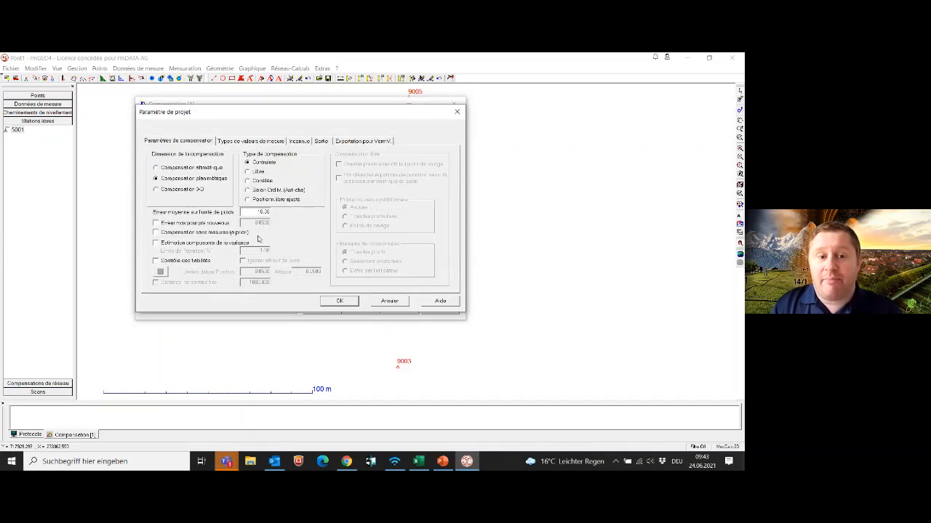
{"action": "left_click", "coordinate": [186, 191]}
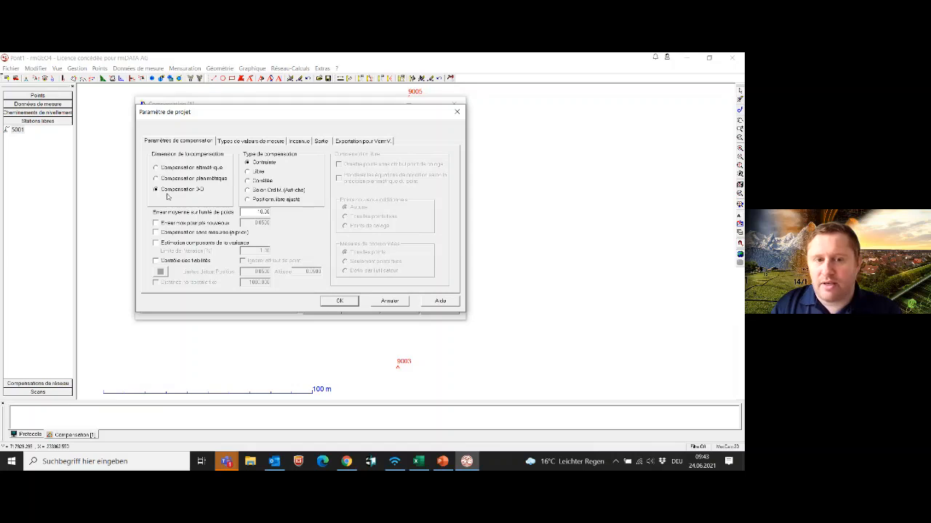
{"action": "left_click", "coordinate": [260, 173]}
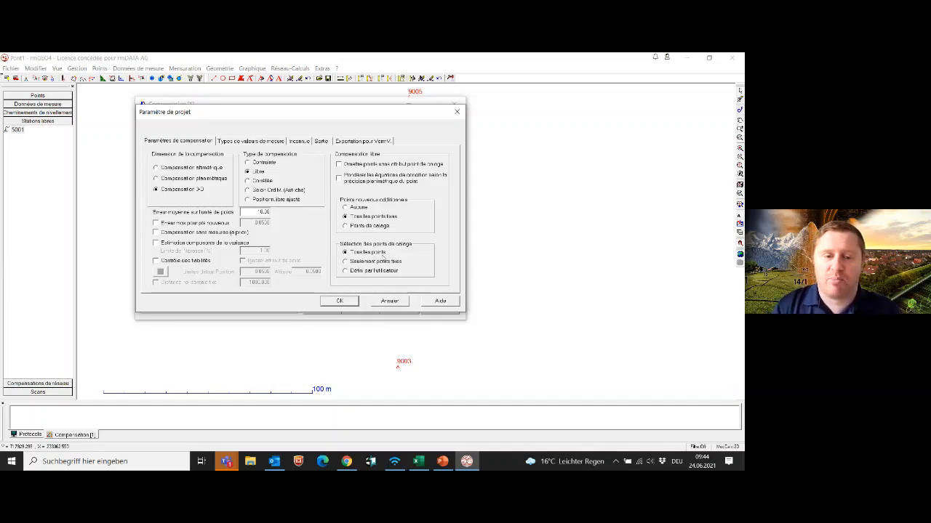
{"action": "left_click", "coordinate": [193, 263]}
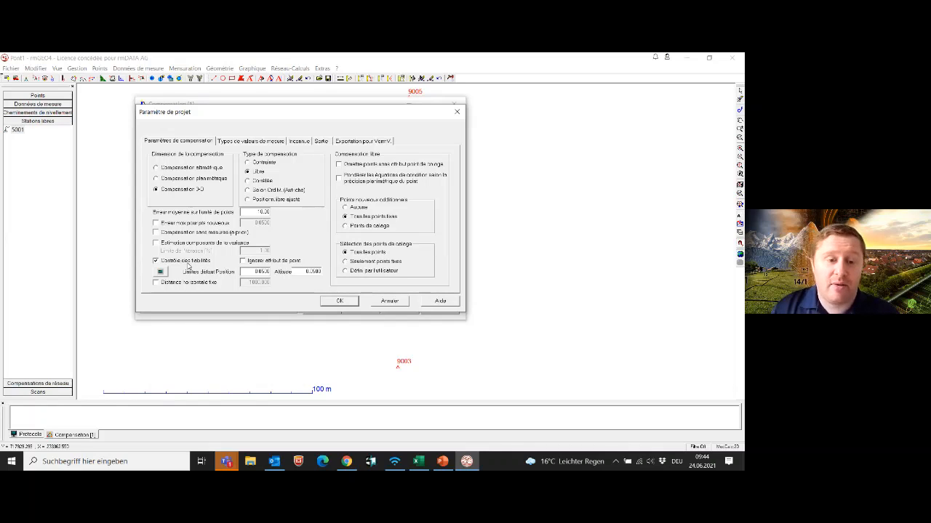
{"action": "left_click", "coordinate": [156, 283]}
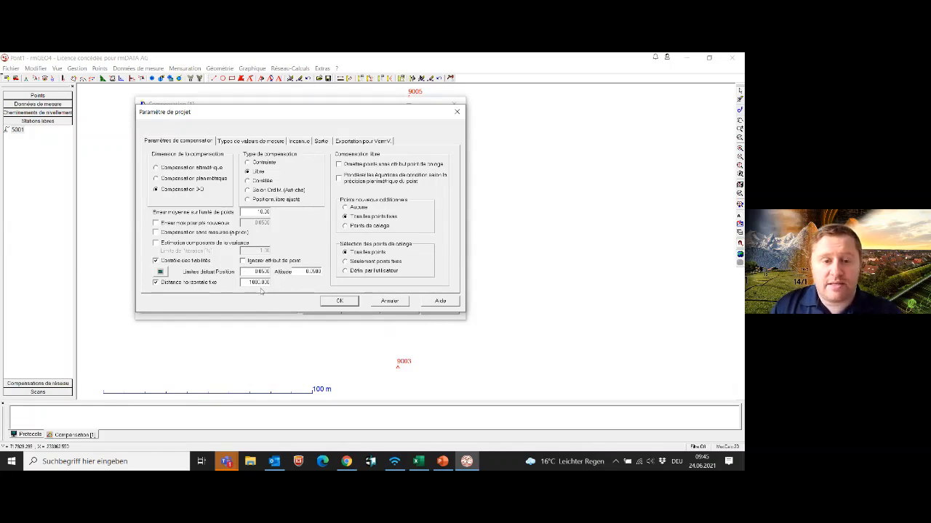
Review the measurement type and unknown parameters, and exclude coordinates before compensation, measurement data, constant terms, residuals and mean errors from the output
{"action": "left_click", "coordinate": [247, 147]}
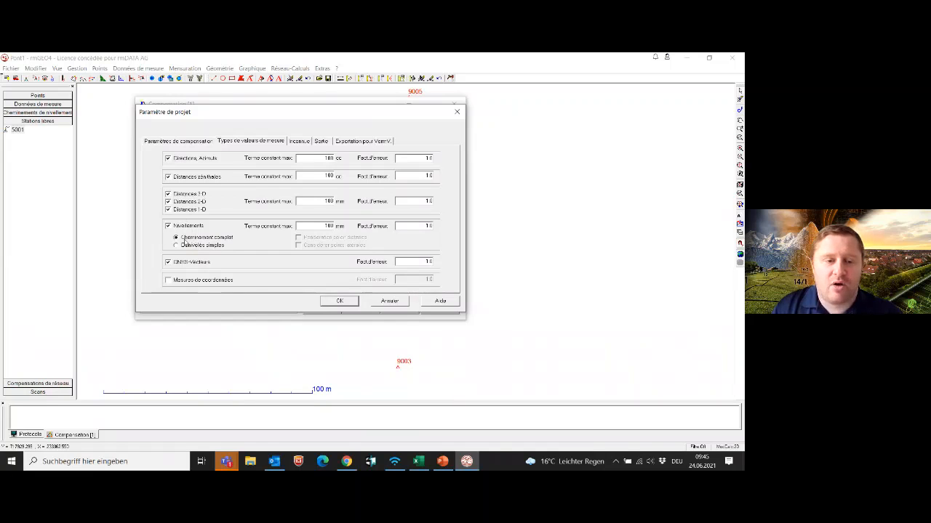
{"action": "left_click", "coordinate": [295, 143]}
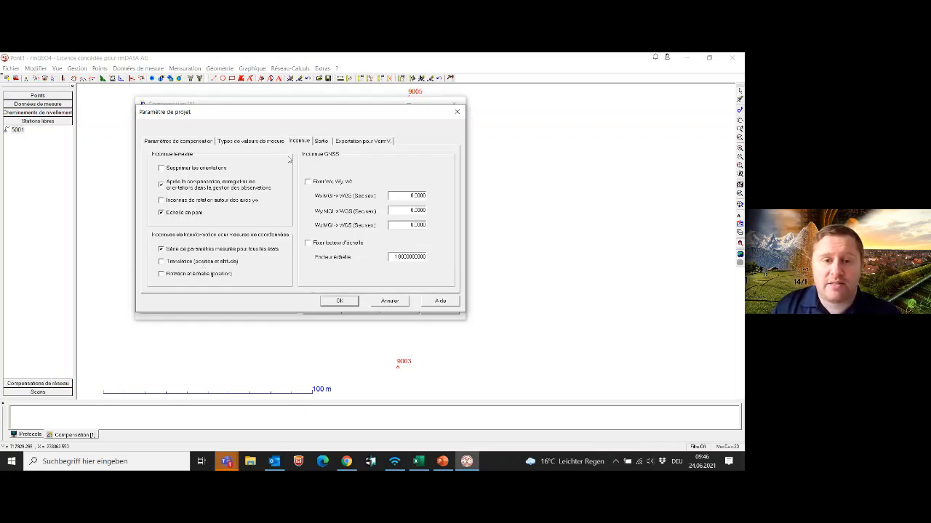
{"action": "left_click", "coordinate": [320, 143]}
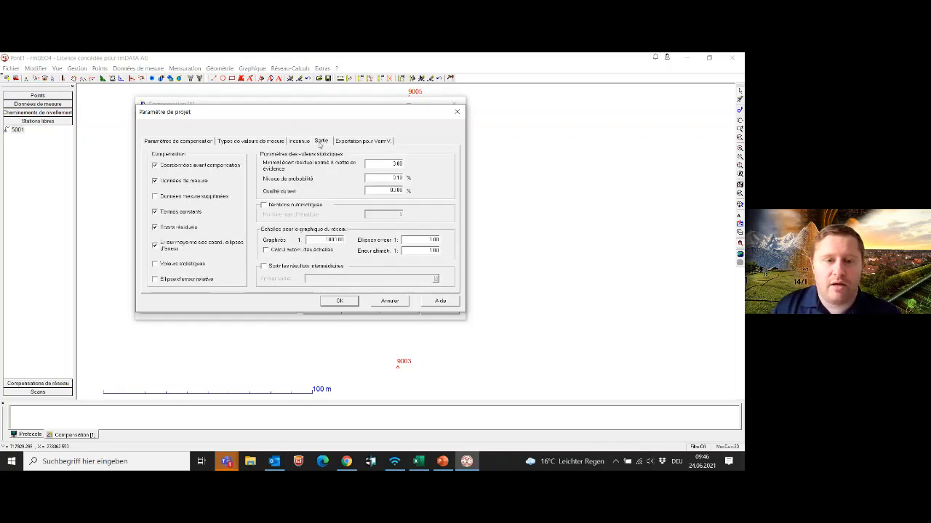
{"action": "left_click", "coordinate": [160, 245]}
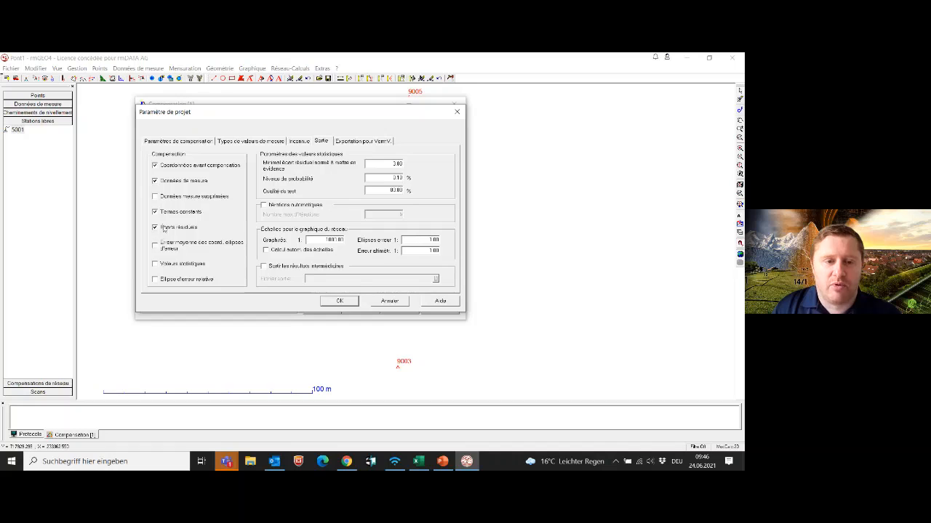
{"action": "left_click", "coordinate": [165, 228]}
{"action": "left_click", "coordinate": [171, 213]}
{"action": "left_click", "coordinate": [178, 182]}
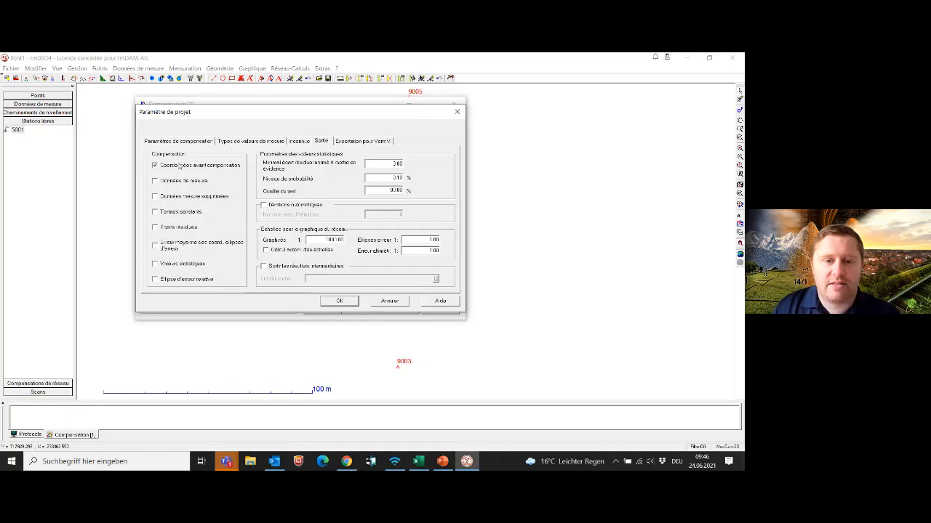
{"action": "left_click", "coordinate": [182, 167]}
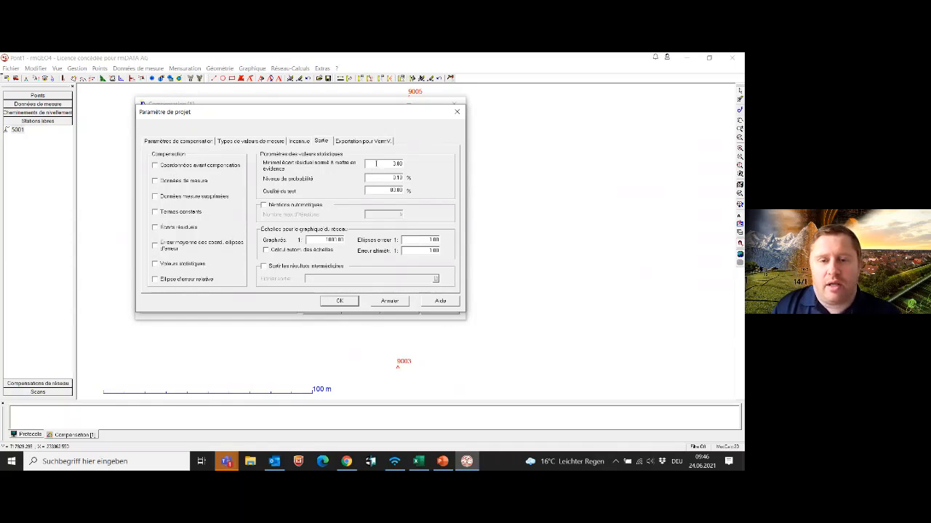
Set the minimum normalized residual to highlight to 3.50, enable automatic iterations, and accept the compensation parameters
{"action": "left_click_drag", "start_coordinate": [367, 164], "coordinate": [436, 166]}
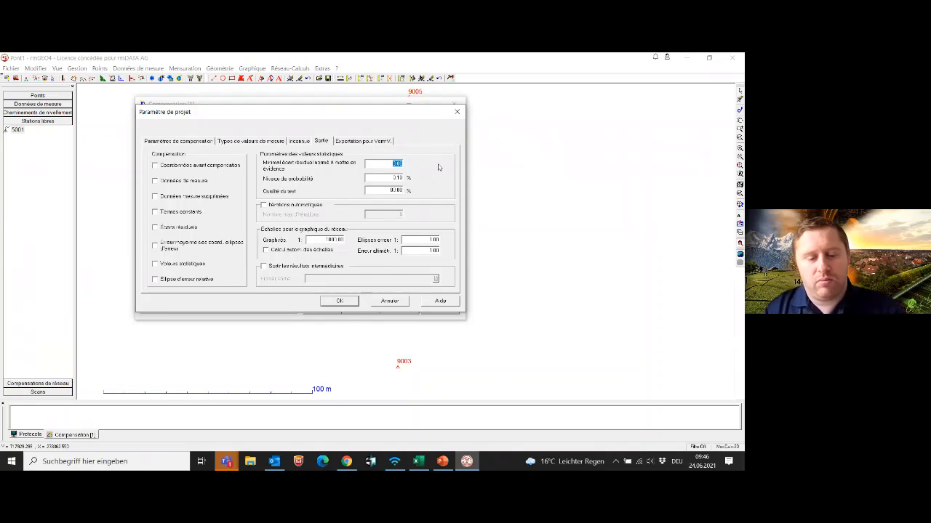
{"action": "type", "text": "3"}
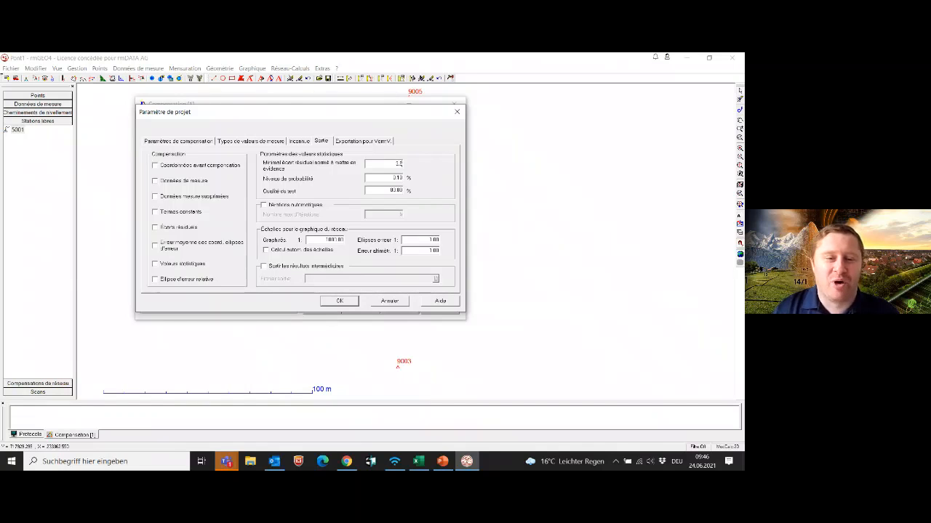
{"action": "left_click", "coordinate": [279, 207]}
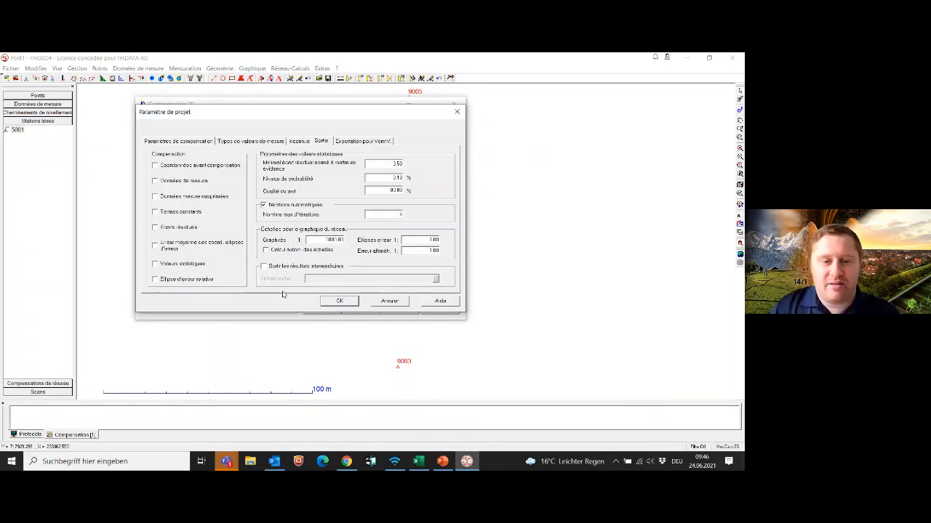
{"action": "left_click", "coordinate": [339, 301]}
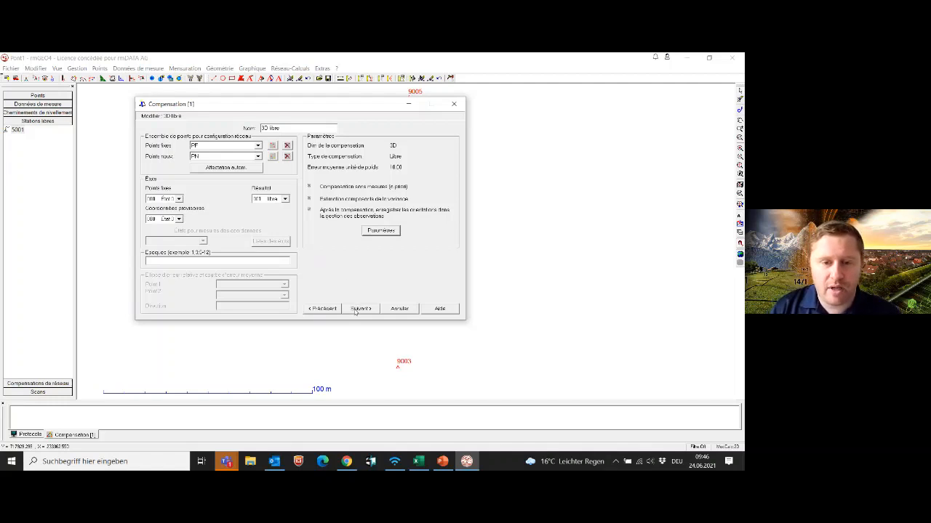
Calculate the provisional coordinates for the 3D libre compensation and check the resulting points in the drawing
{"action": "left_click", "coordinate": [355, 309]}
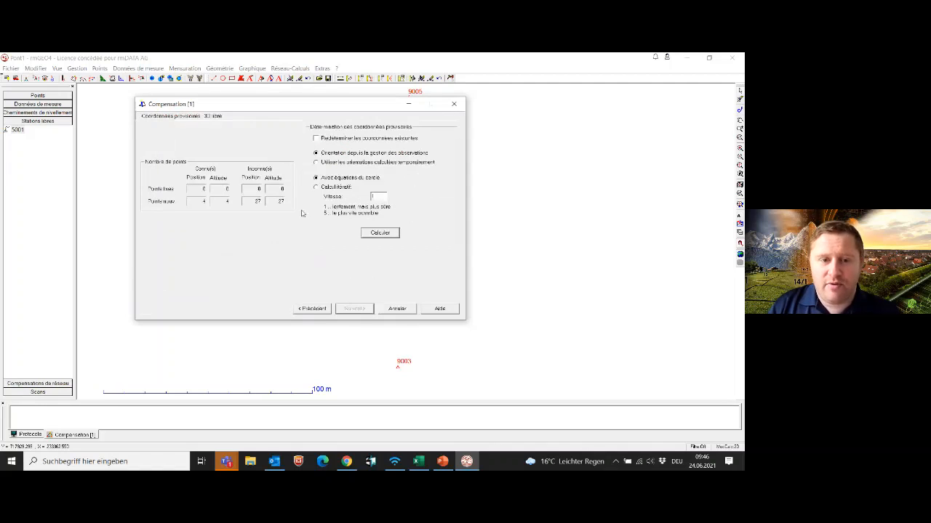
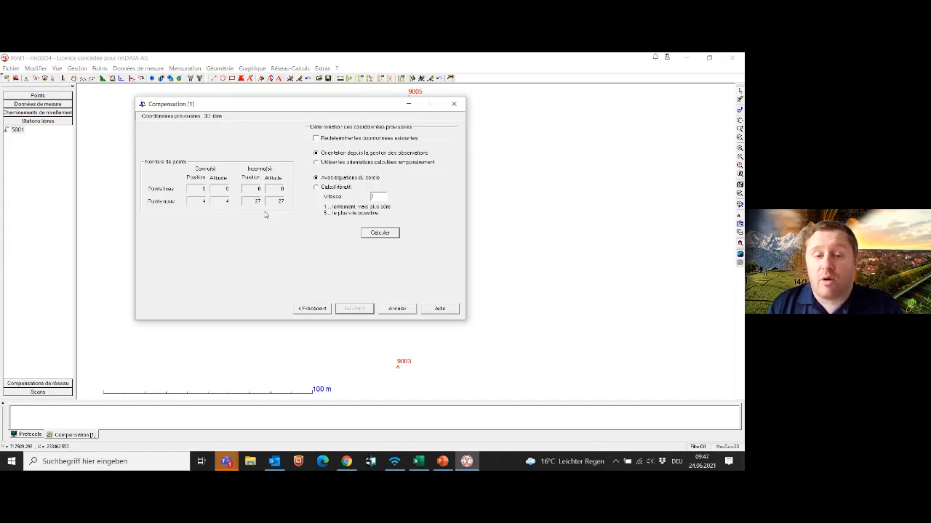
{"action": "left_click", "coordinate": [373, 237]}
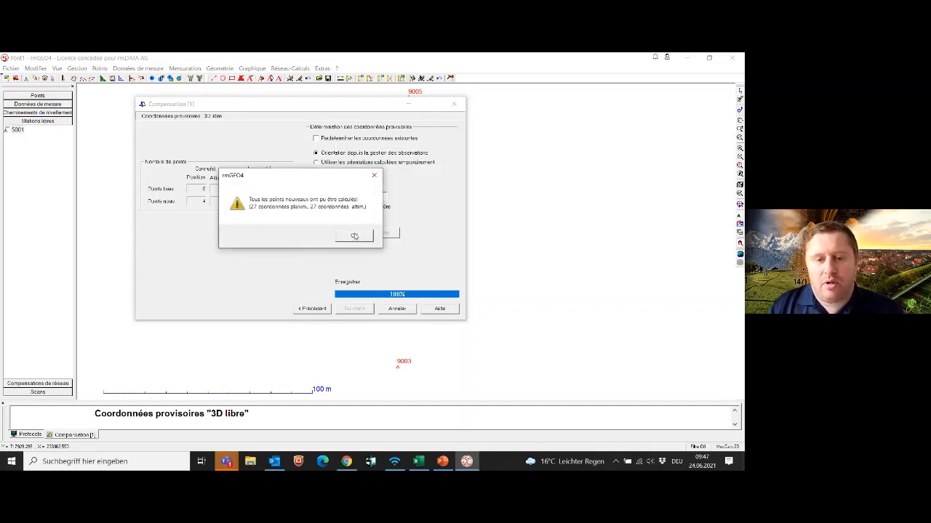
{"action": "left_click", "coordinate": [354, 236]}
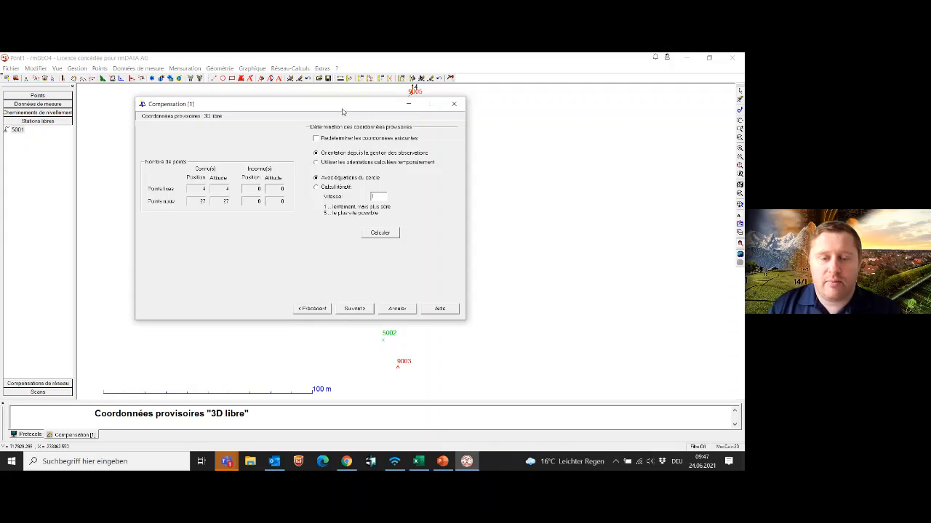
{"action": "left_click_drag", "start_coordinate": [343, 112], "coordinate": [228, 281]}
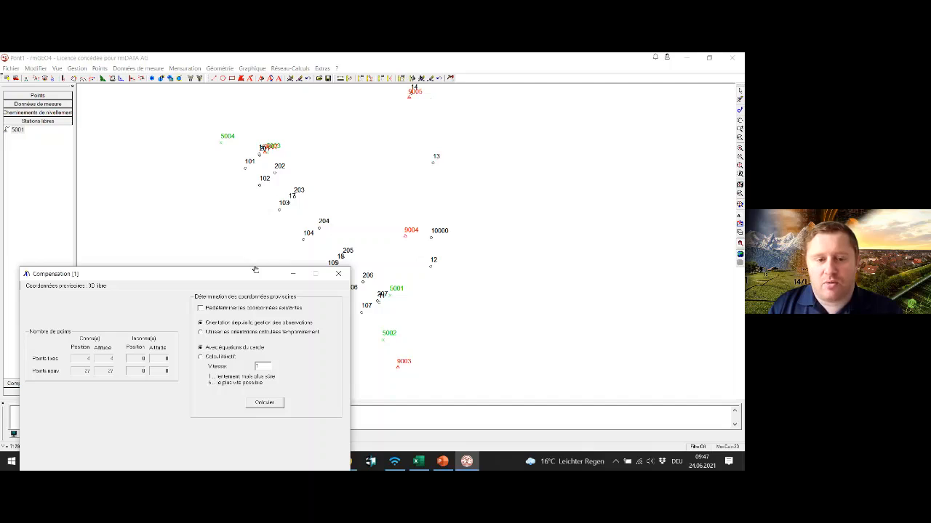
{"action": "left_click_drag", "start_coordinate": [252, 273], "coordinate": [283, 124]}
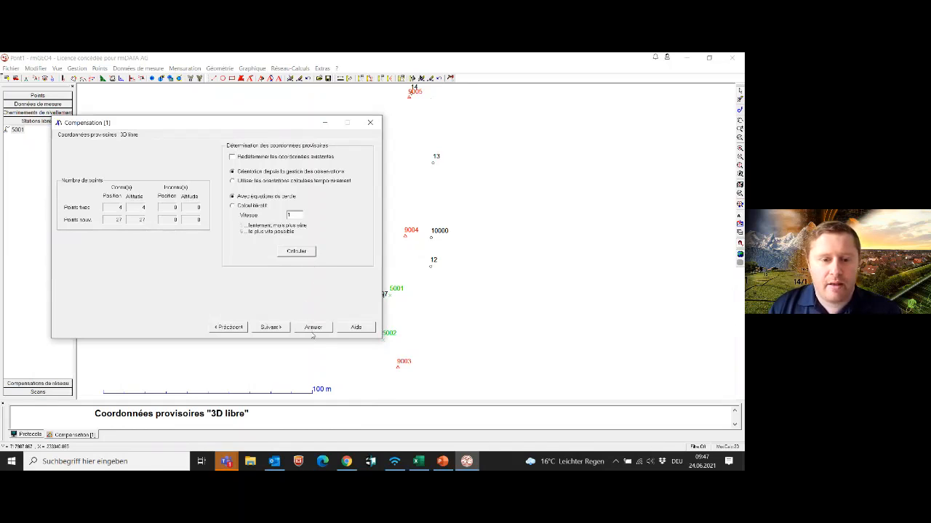
Proceed to the compensation stage of 3D libre and review its observation data and point list
{"action": "left_click", "coordinate": [271, 327]}
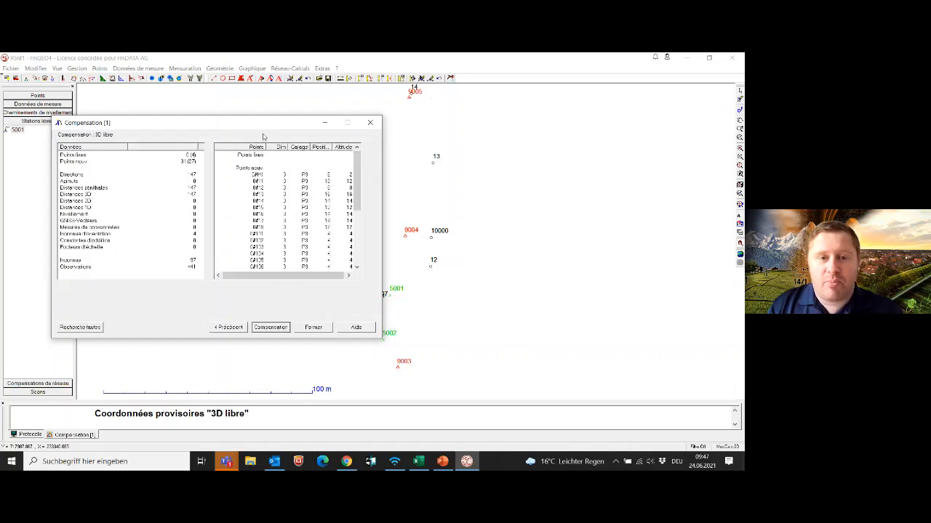
{"action": "left_click_drag", "start_coordinate": [263, 125], "coordinate": [344, 120]}
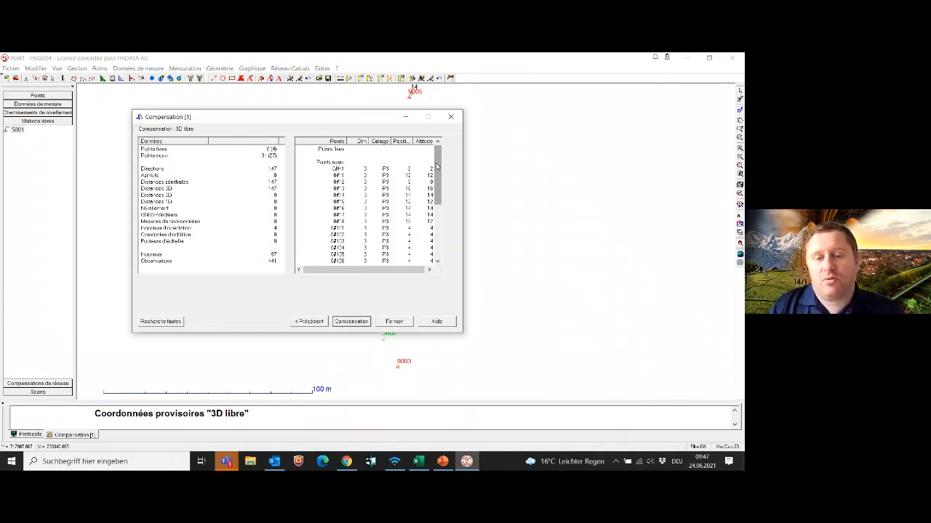
{"action": "mouse_move", "coordinate": [436, 165]}
{"action": "left_mouse_down"}
{"action": "mouse_move", "coordinate": [436, 174]}
{"action": "mouse_move", "coordinate": [436, 162]}
{"action": "left_mouse_up"}
Return to the compensation parameters, restrict the calage points to the fixed points only, and check the calage assignment in the point list
{"action": "left_click", "coordinate": [310, 322]}
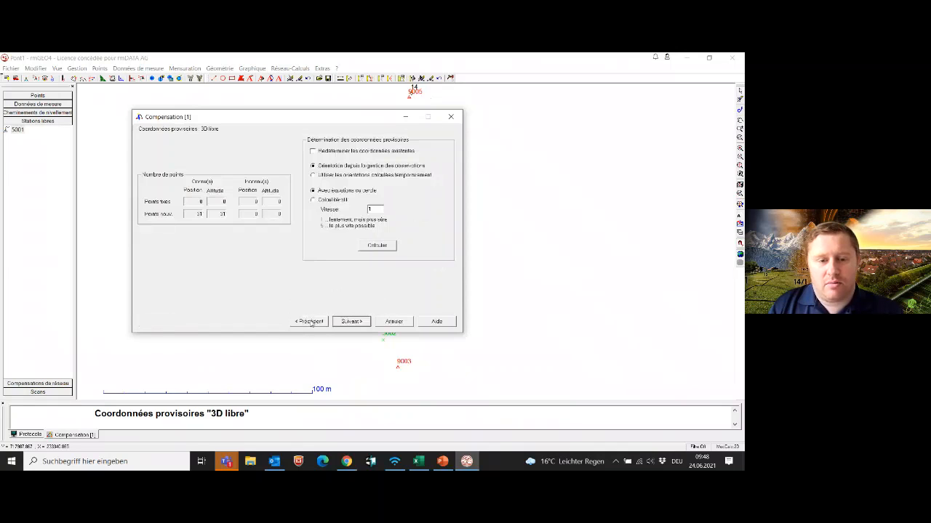
{"action": "left_click", "coordinate": [310, 322]}
{"action": "left_click", "coordinate": [375, 243]}
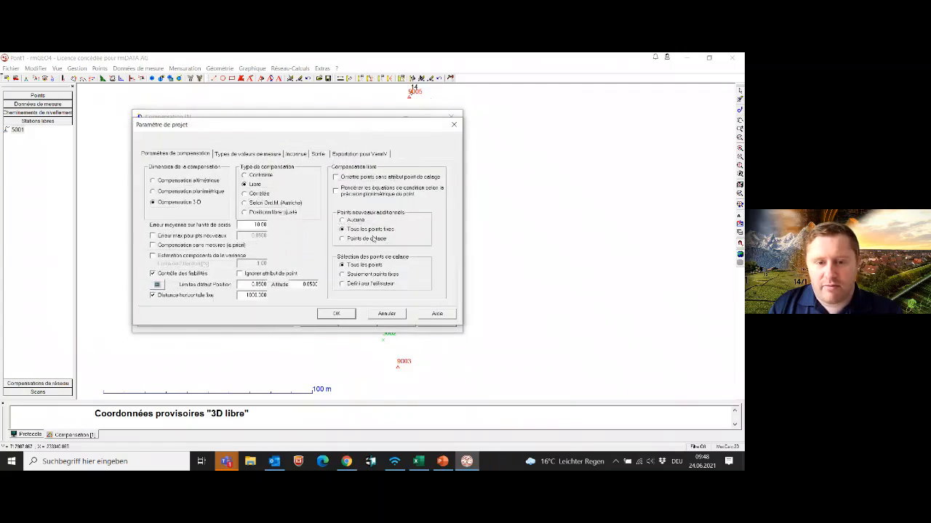
{"action": "left_click", "coordinate": [337, 313]}
{"action": "left_click", "coordinate": [355, 322]}
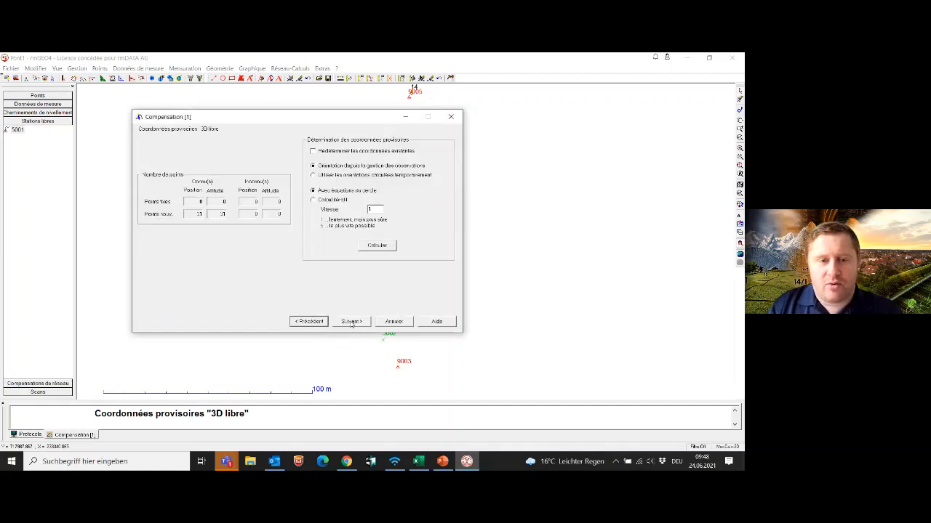
{"action": "left_click", "coordinate": [350, 322]}
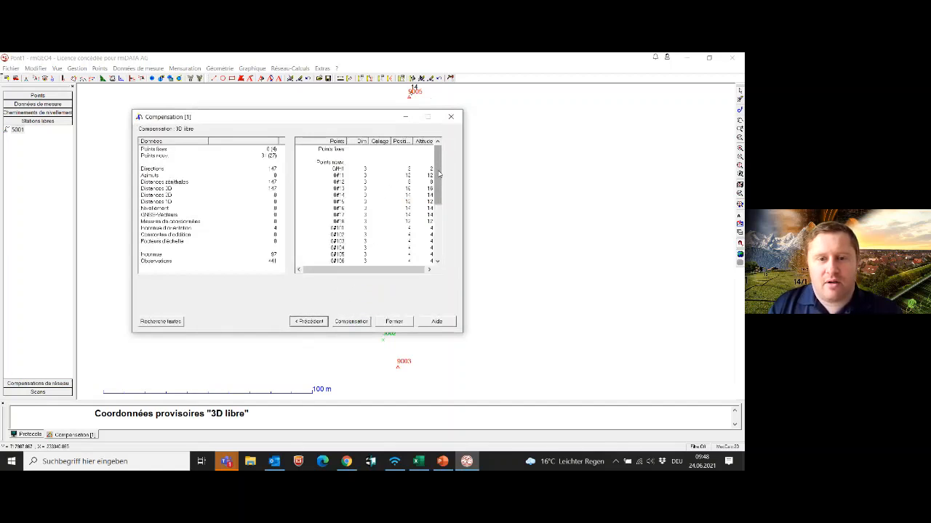
{"action": "scroll", "coordinate": [383, 236], "scroll_direction": "down", "scroll_amount": 5}
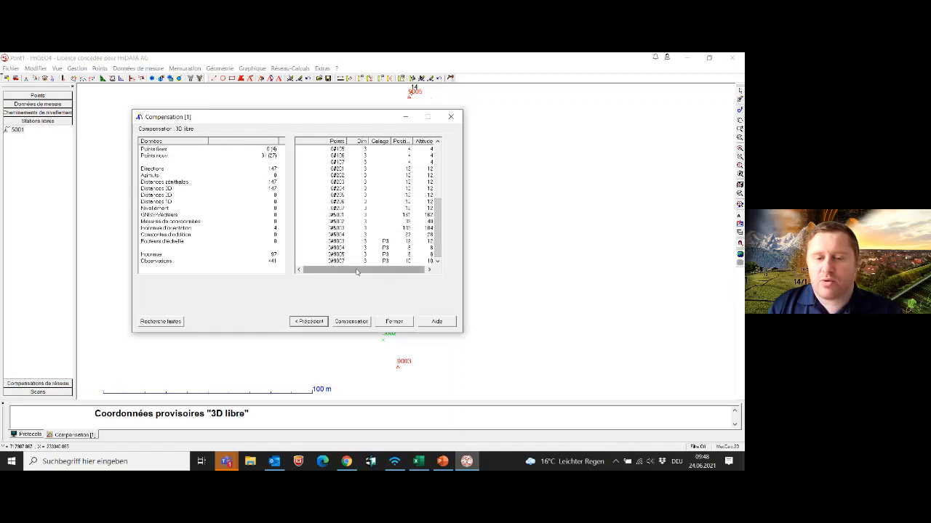
Run the 3D libre compensation with the y, x and H translations and the H-axis rotation as conditions, accepting all warnings, and close the assistant
{"action": "left_click", "coordinate": [350, 322]}
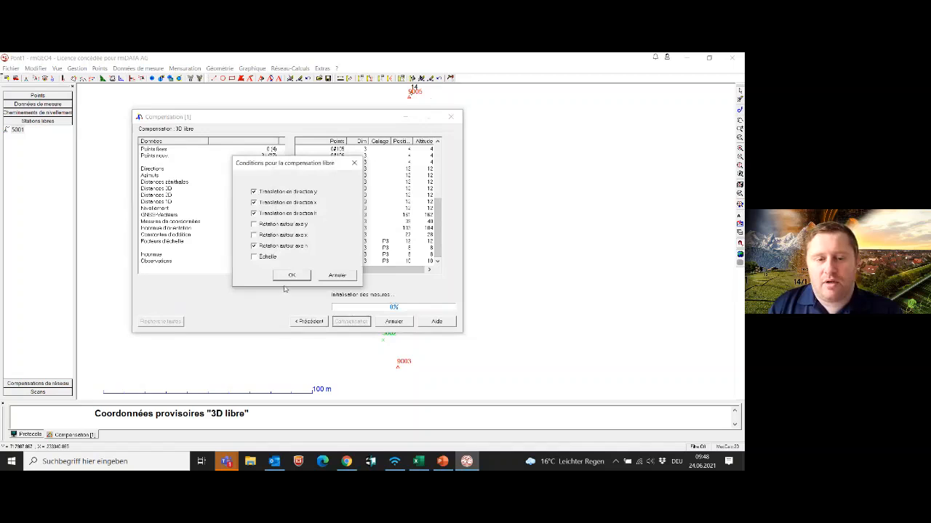
{"action": "left_click", "coordinate": [291, 275]}
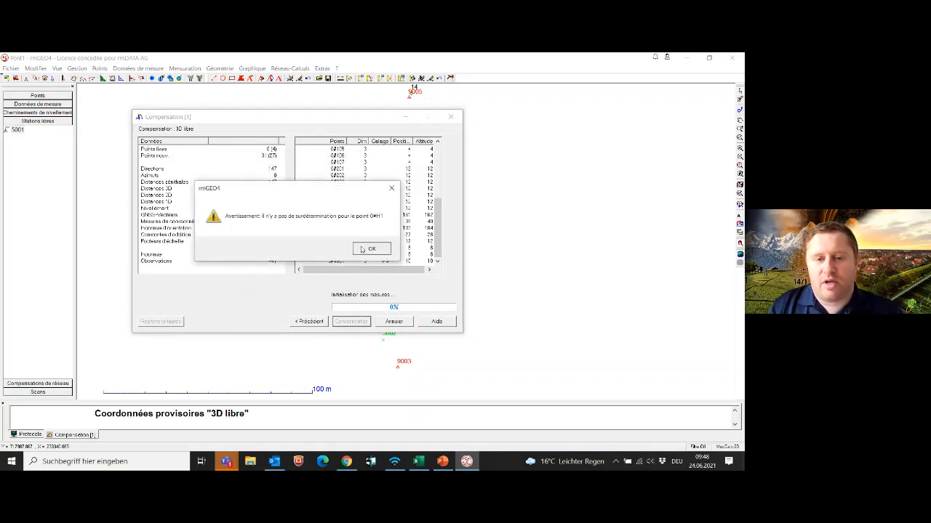
{"action": "left_click", "coordinate": [362, 250]}
{"action": "left_click", "coordinate": [355, 256]}
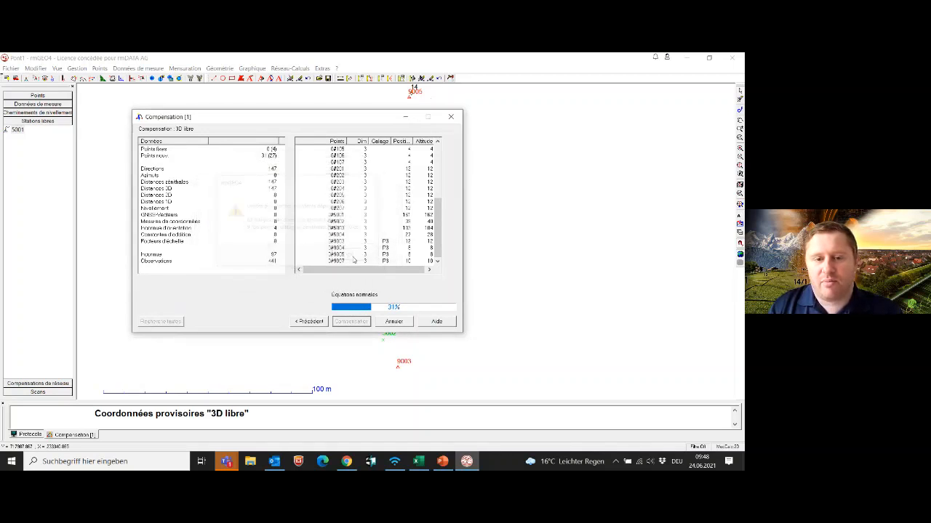
{"action": "left_click", "coordinate": [353, 311]}
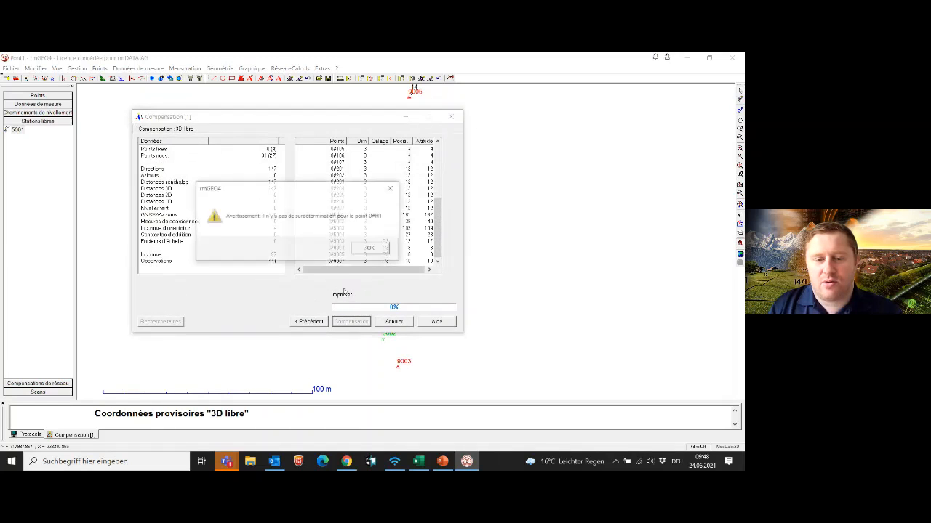
{"action": "left_click", "coordinate": [361, 251]}
{"action": "left_click", "coordinate": [350, 256]}
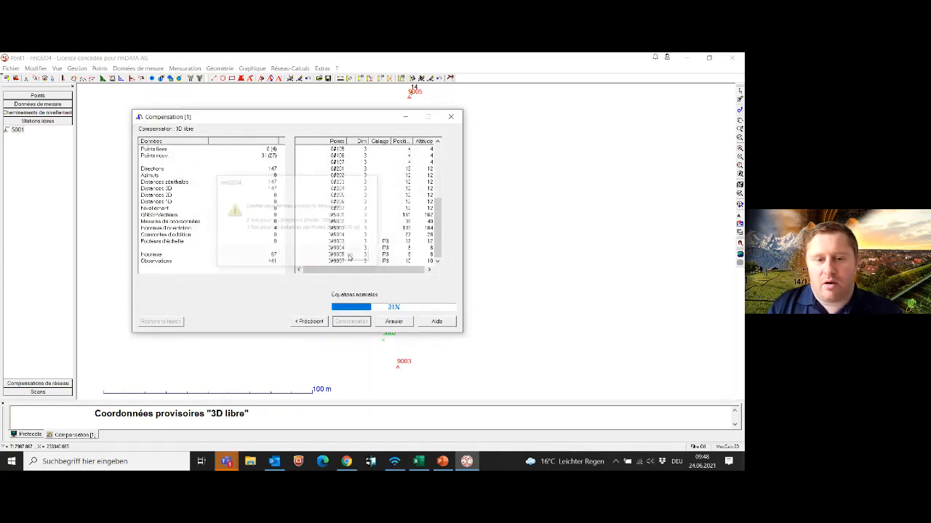
{"action": "left_click", "coordinate": [346, 311]}
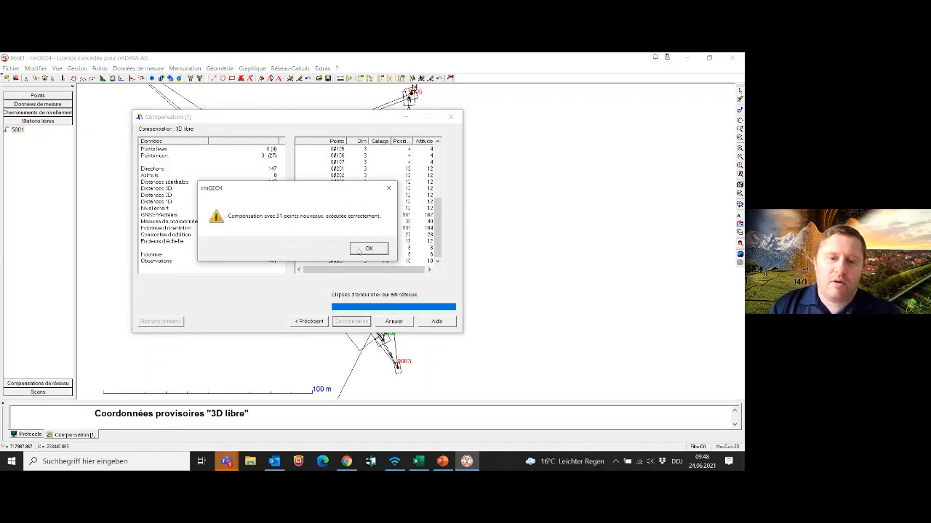
{"action": "left_click", "coordinate": [359, 251]}
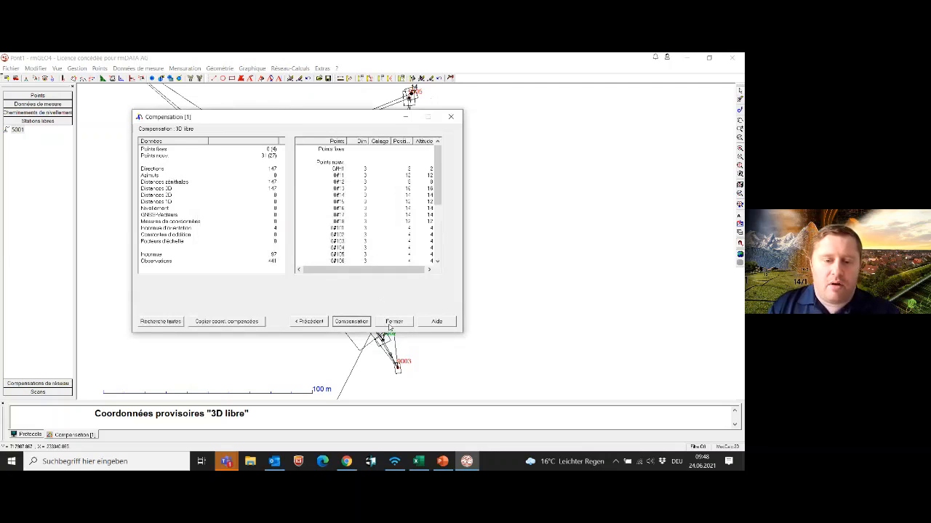
{"action": "left_click", "coordinate": [392, 324]}
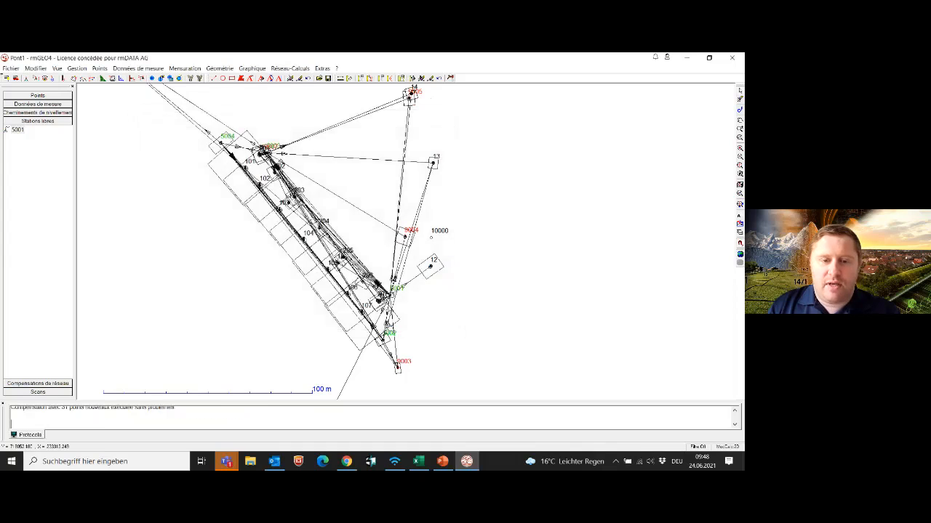
Examine the compensated network sketch around the bridge points and over its full extent, and look at the available network display options
{"action": "scroll", "coordinate": [290, 267], "scroll_direction": "up", "scroll_amount": 1}
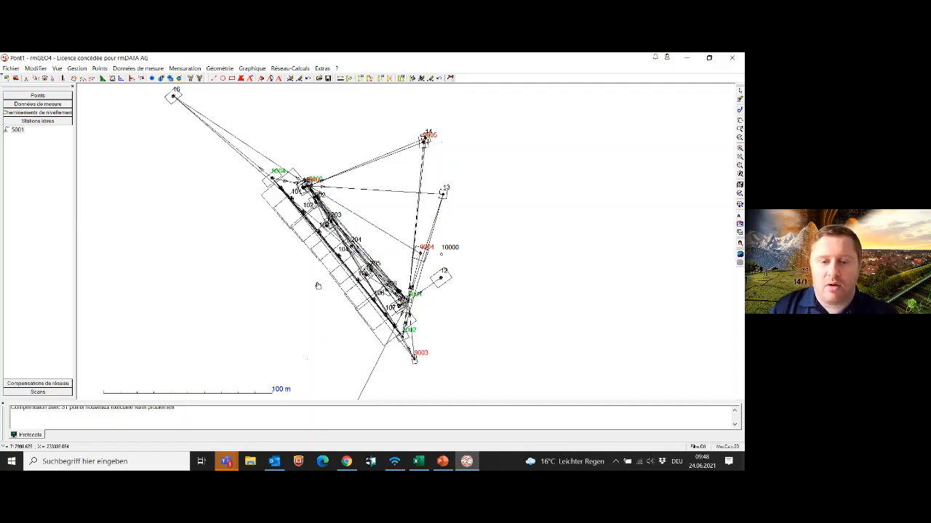
{"action": "scroll", "coordinate": [412, 324], "scroll_direction": "up", "scroll_amount": 5}
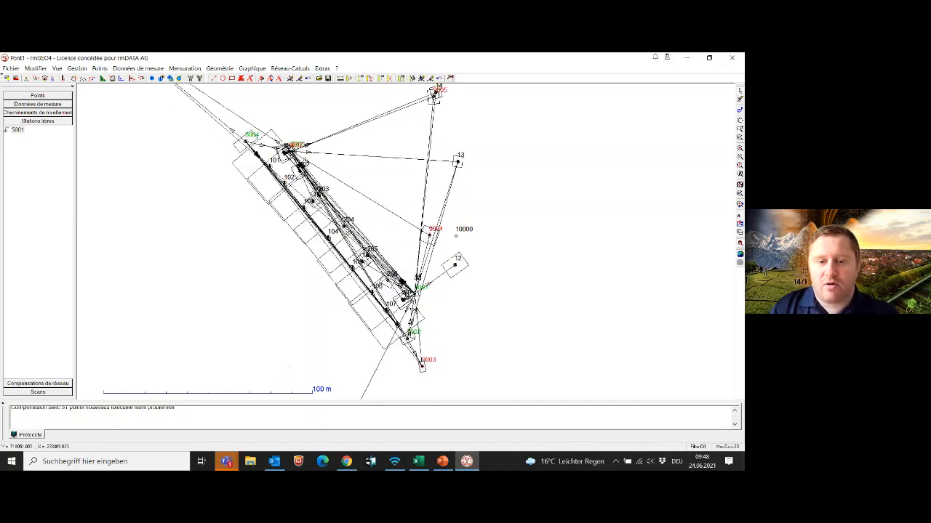
{"action": "scroll", "coordinate": [409, 324], "scroll_direction": "down", "scroll_amount": 5}
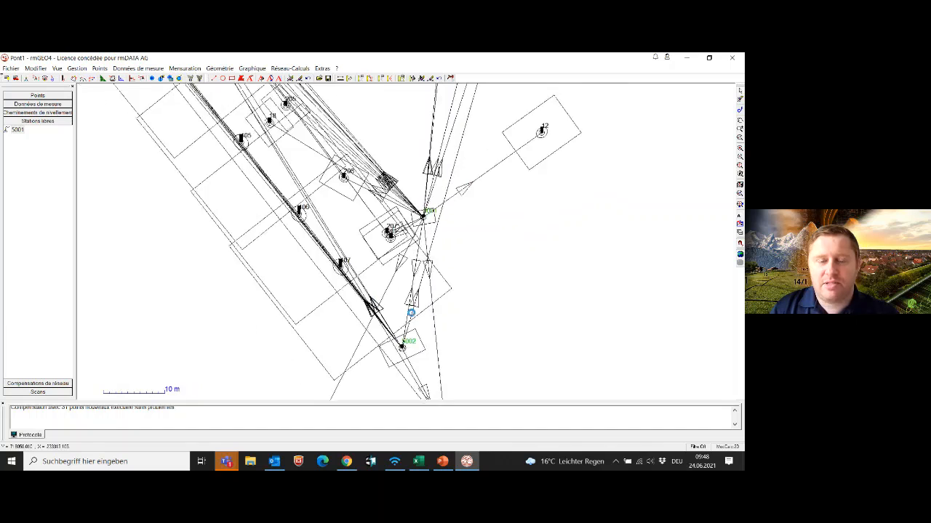
{"action": "left_click", "coordinate": [243, 69]}
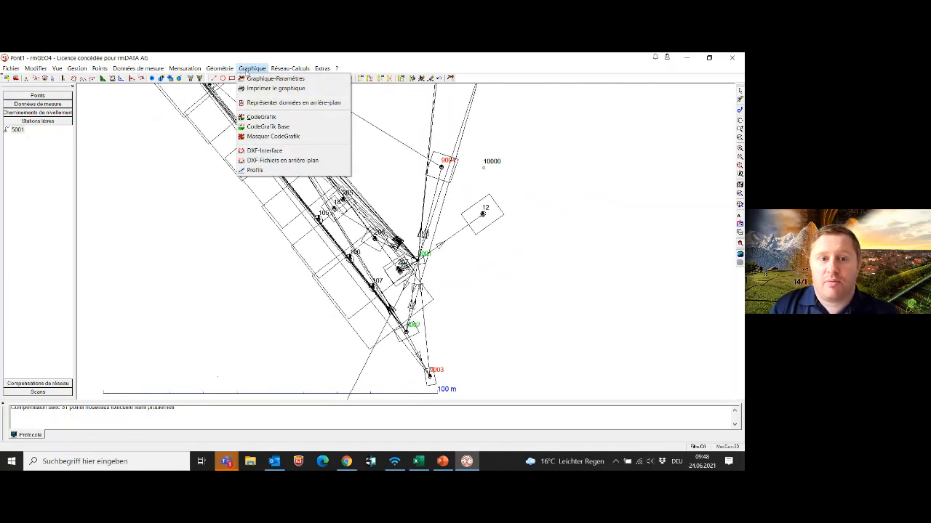
{"action": "mouse_move", "coordinate": [290, 68]}
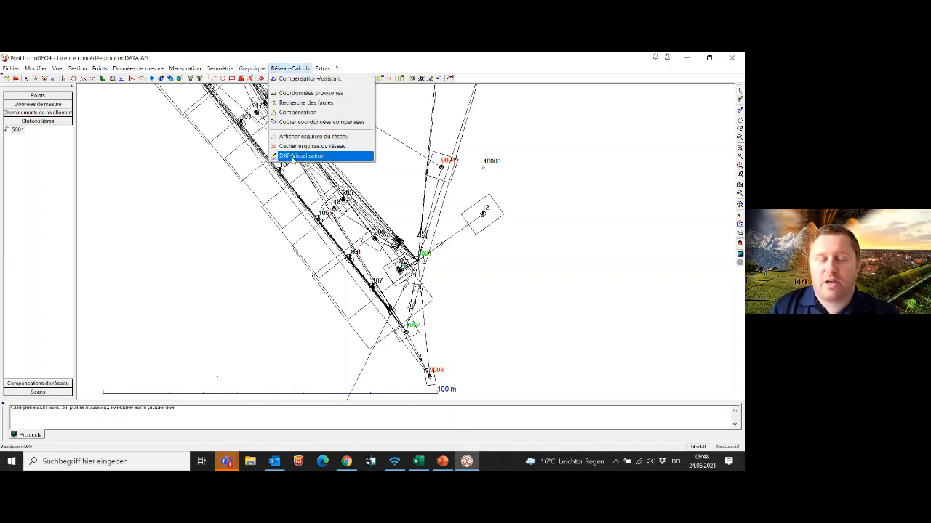
{"action": "left_click", "coordinate": [294, 157]}
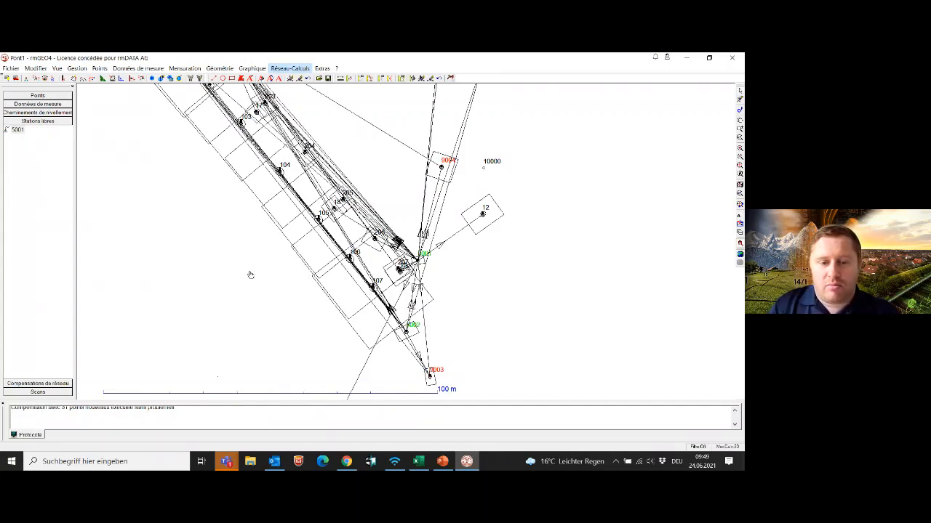
{"action": "scroll", "coordinate": [269, 281], "scroll_direction": "down", "scroll_amount": 2}
{"action": "scroll", "coordinate": [320, 280], "scroll_direction": "down", "scroll_amount": 1}
{"action": "left_click_drag", "start_coordinate": [260, 263], "coordinate": [348, 262]}
{"action": "scroll", "coordinate": [348, 263], "scroll_direction": "down", "scroll_amount": 1}
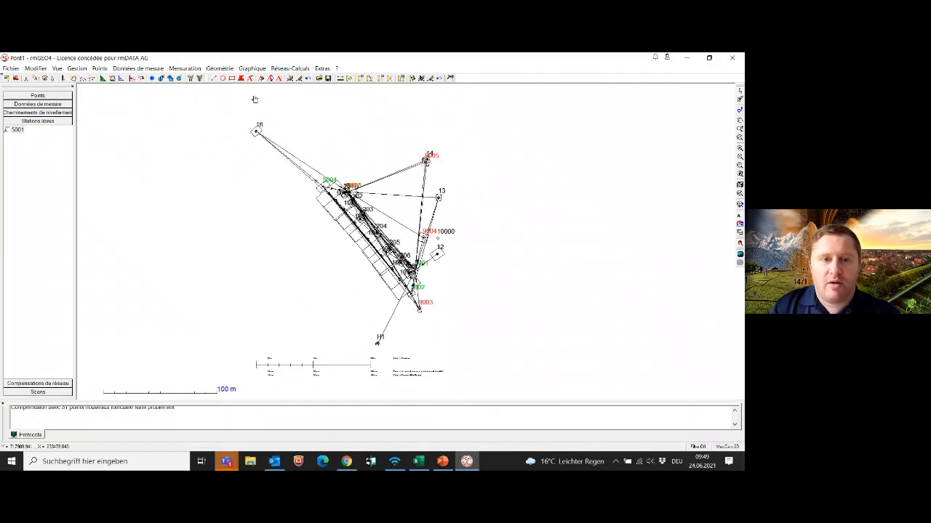
Set the graphic to print to scale at 1:1000 and accept the paper position framing the whole network
{"action": "left_click", "coordinate": [266, 70]}
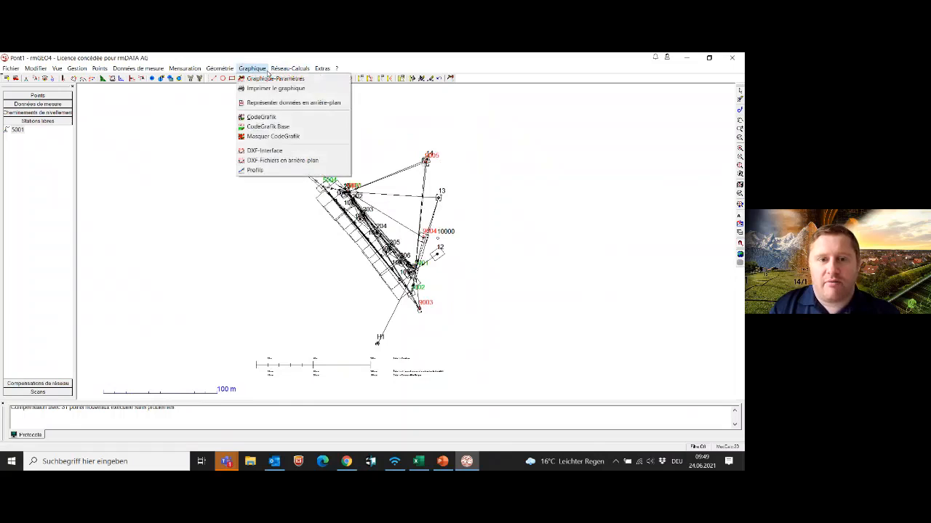
{"action": "left_click", "coordinate": [266, 88]}
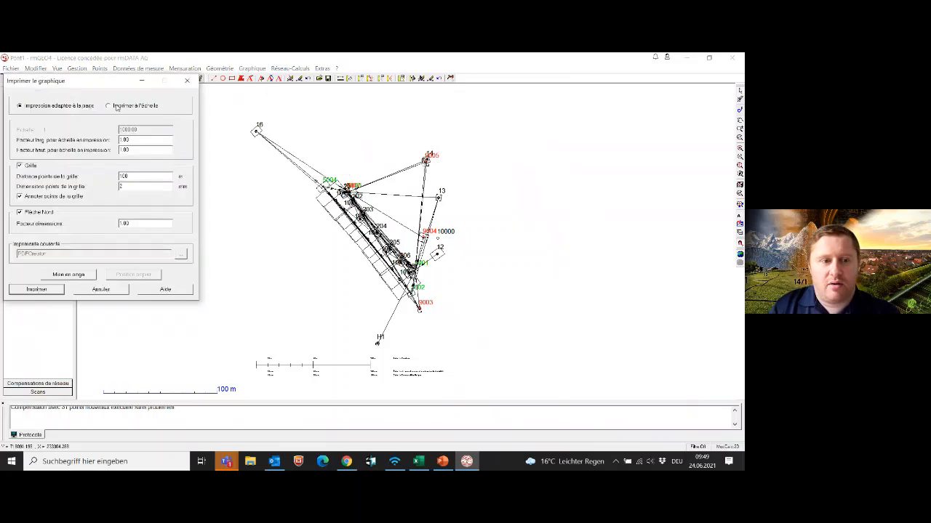
{"action": "left_click", "coordinate": [109, 106]}
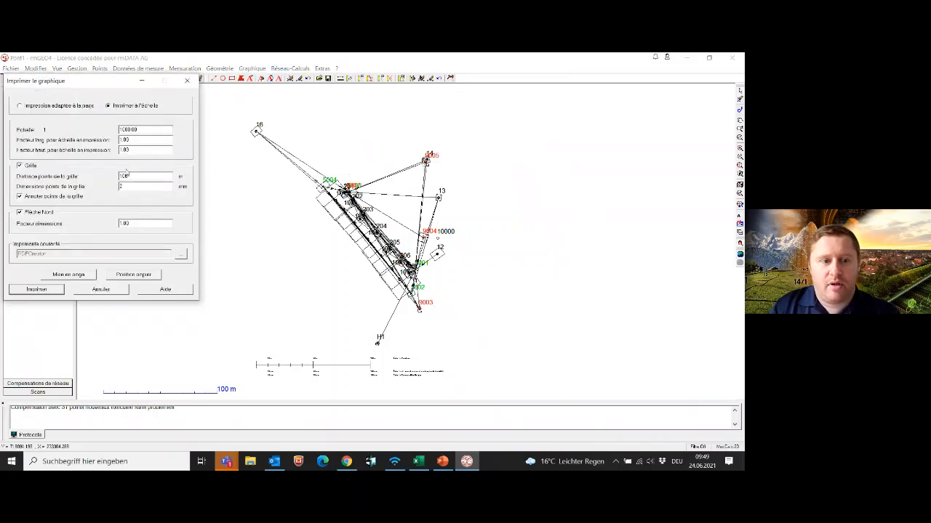
{"action": "left_click", "coordinate": [118, 278]}
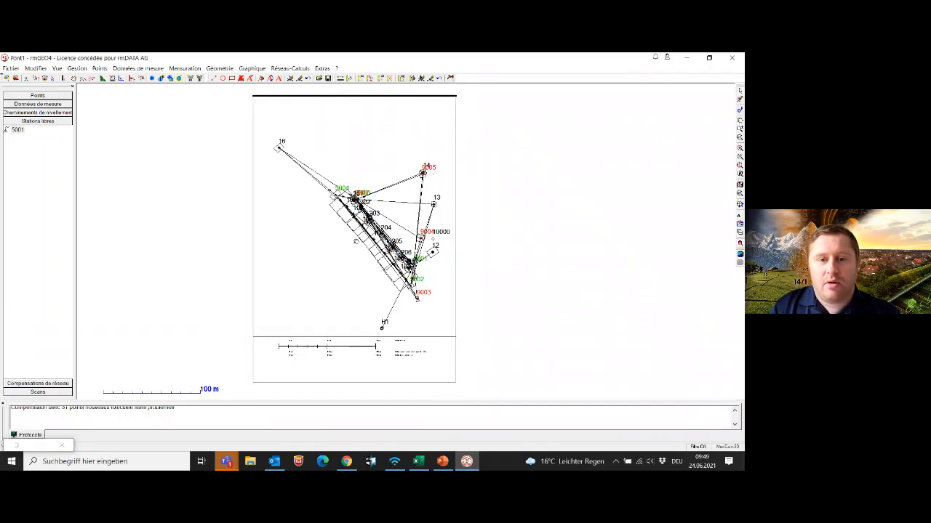
{"action": "right_click", "coordinate": [356, 241]}
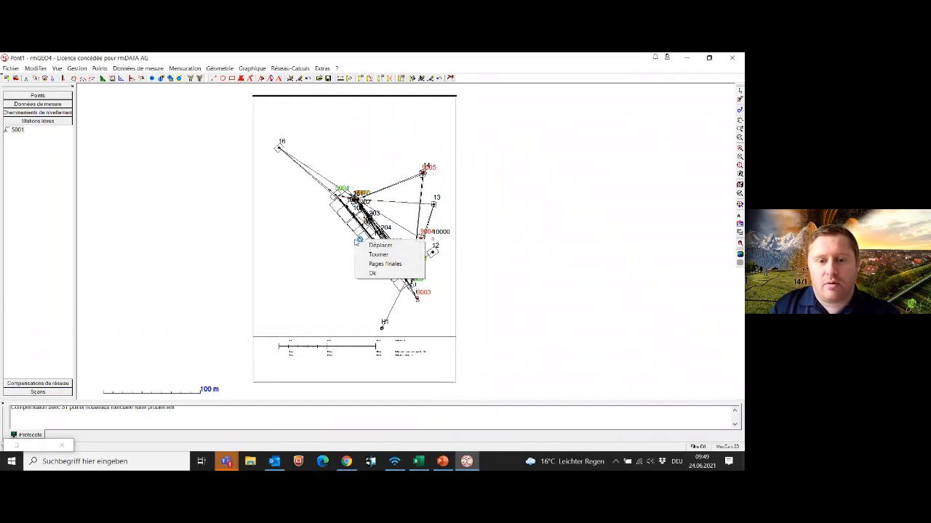
{"action": "left_click", "coordinate": [375, 275]}
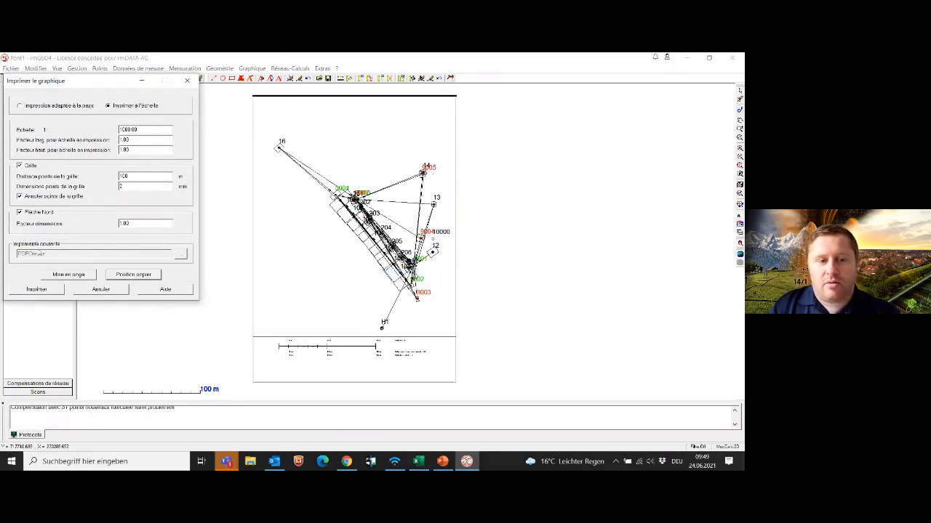
Print the graphic with PDFCreator, save it as rmGEO4.pdf in the Pont folder, and close the PDF after checking it
{"action": "left_click", "coordinate": [49, 290]}
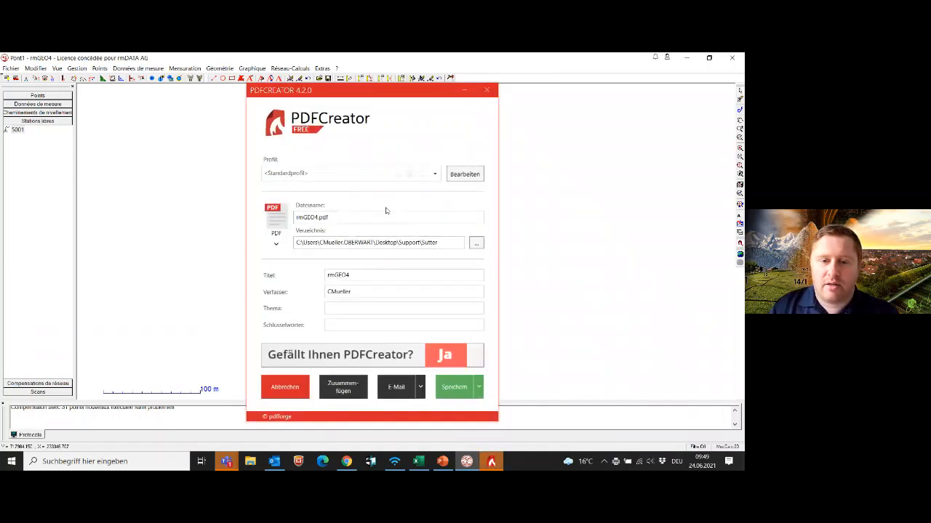
{"action": "left_click", "coordinate": [477, 242]}
{"action": "scroll", "coordinate": [120, 247], "scroll_direction": "up", "scroll_amount": 6}
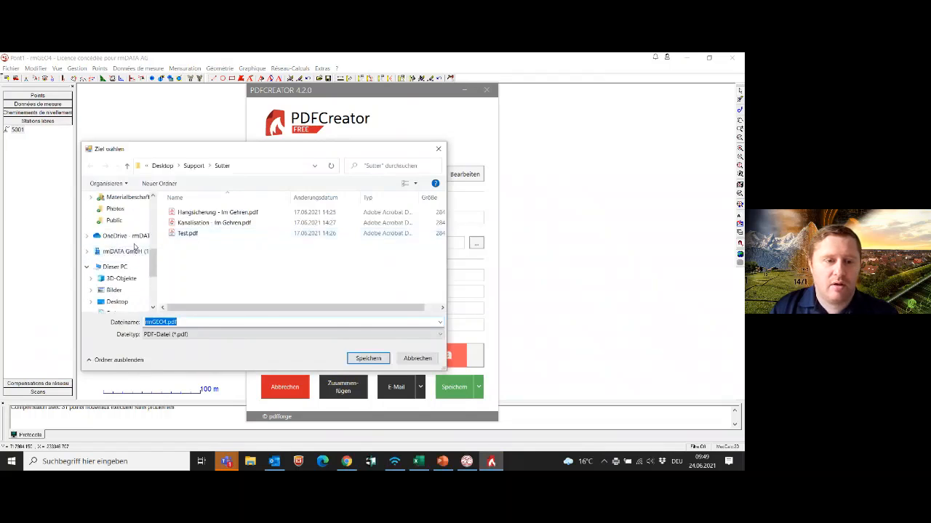
{"action": "scroll", "coordinate": [137, 242], "scroll_direction": "up", "scroll_amount": 3}
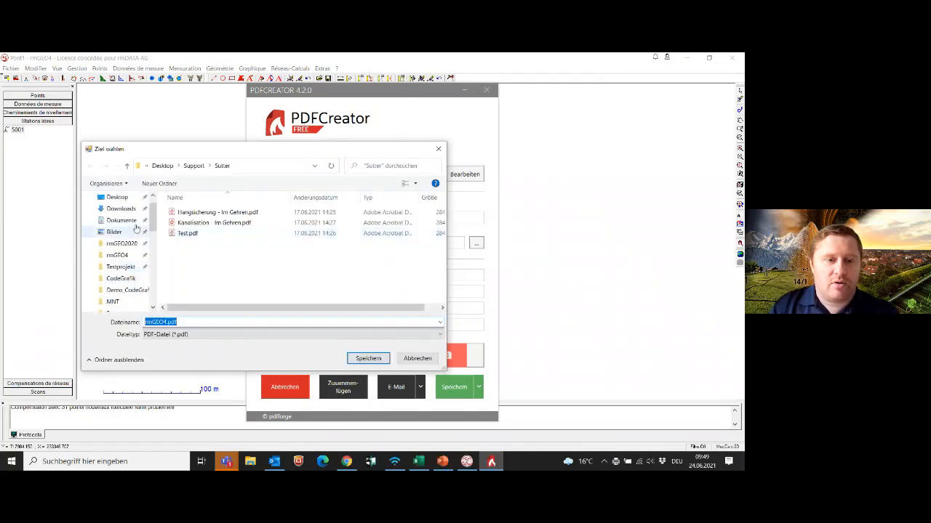
{"action": "left_click", "coordinate": [113, 291]}
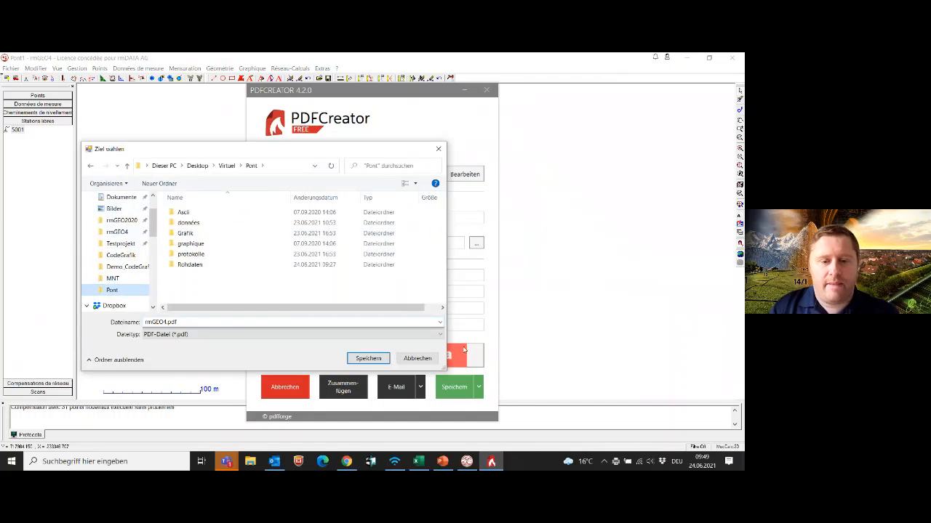
{"action": "left_click", "coordinate": [367, 359]}
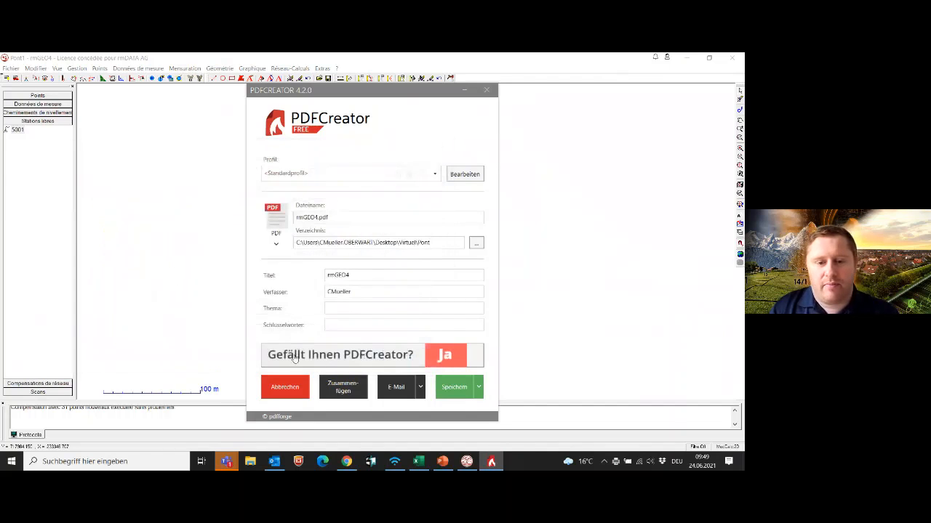
{"action": "left_click", "coordinate": [453, 388]}
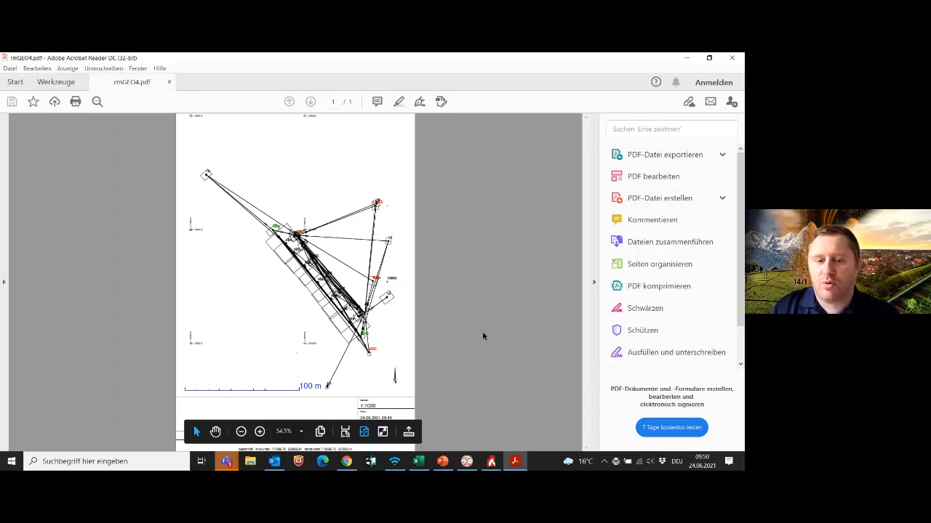
{"action": "left_click", "coordinate": [732, 58]}
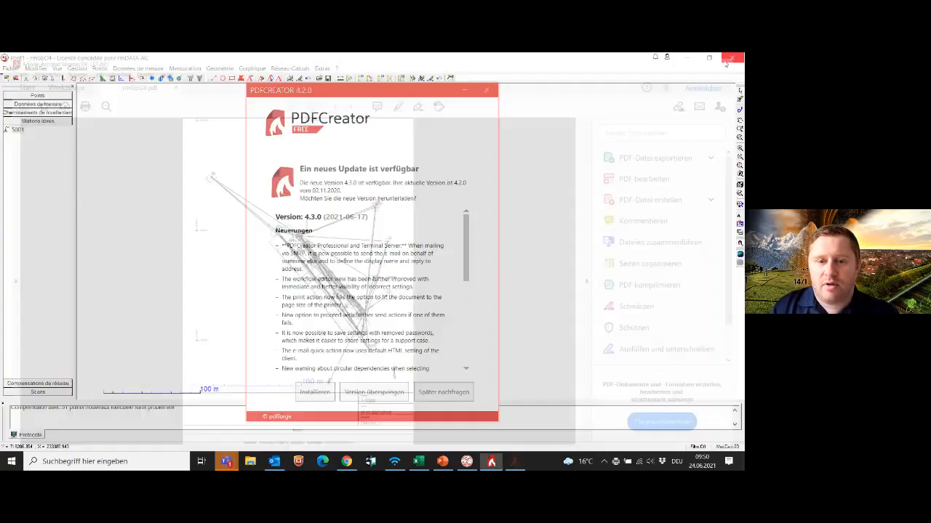
Dismiss the PDFCreator update offer and enlarge the protocol area beneath the network graphic
{"action": "left_click", "coordinate": [488, 91]}
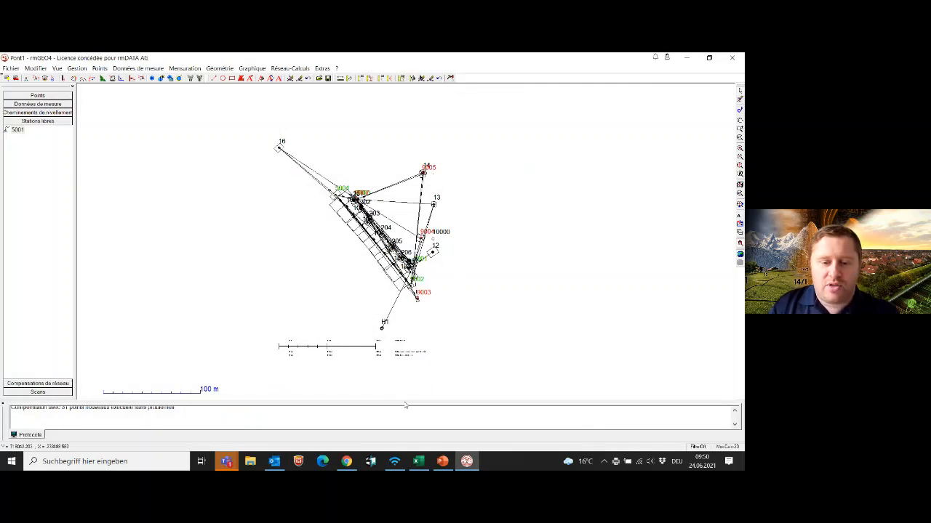
{"action": "left_click_drag", "start_coordinate": [405, 406], "coordinate": [426, 223]}
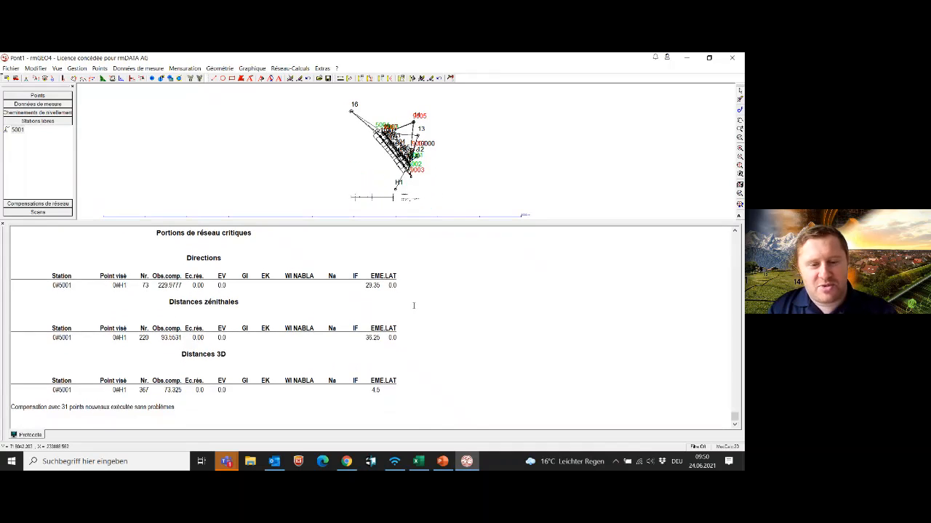
Examine the critical network portions and the largest normalised residuals (WI values) at the end of the compensation protocol
{"action": "scroll", "coordinate": [415, 306], "scroll_direction": "down", "scroll_amount": 3}
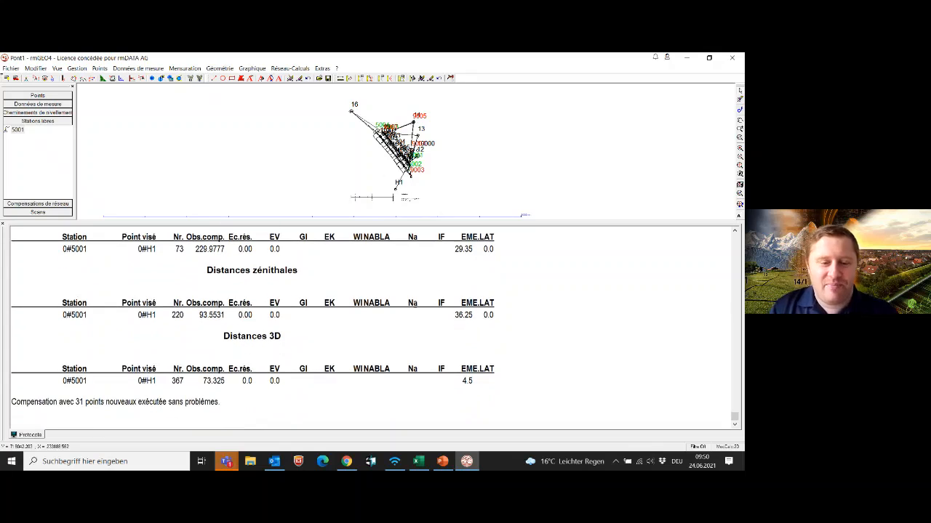
{"action": "scroll", "coordinate": [415, 305], "scroll_direction": "up", "scroll_amount": 5}
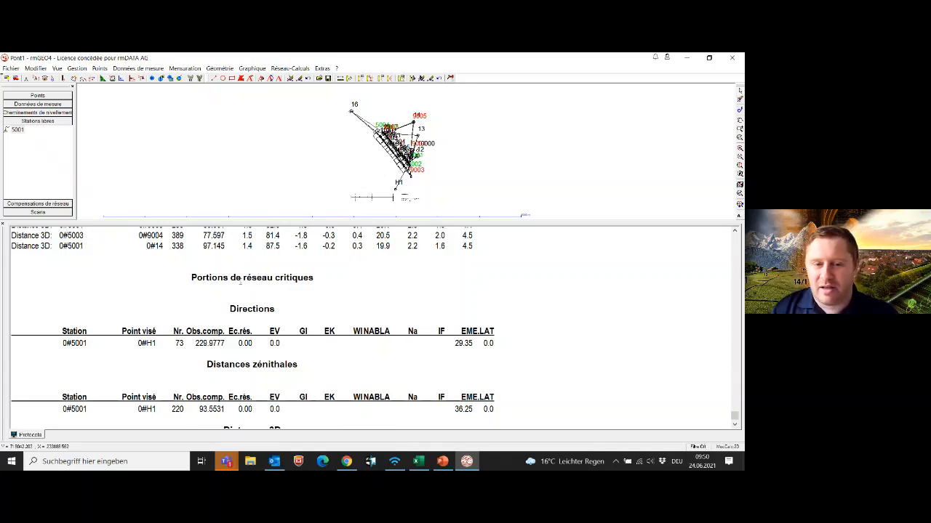
{"action": "scroll", "coordinate": [304, 299], "scroll_direction": "up", "scroll_amount": 8}
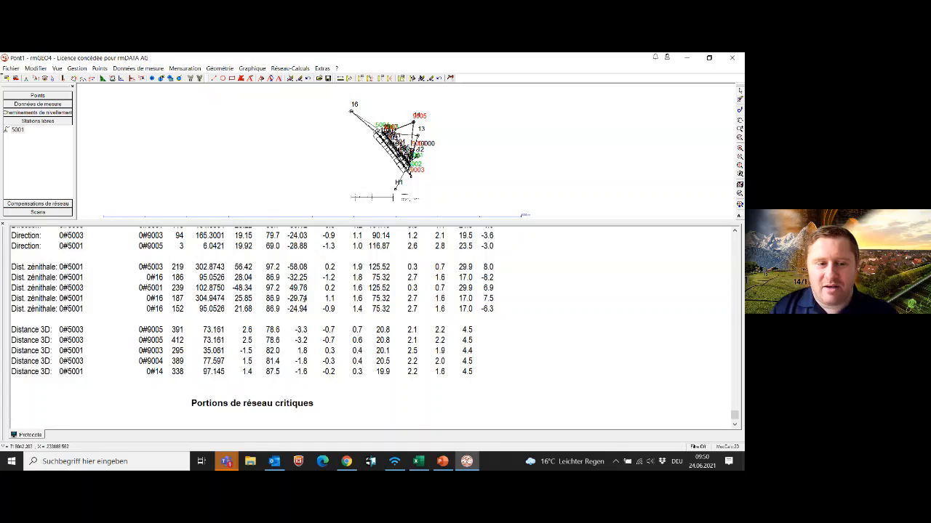
{"action": "scroll", "coordinate": [304, 299], "scroll_direction": "up", "scroll_amount": 3}
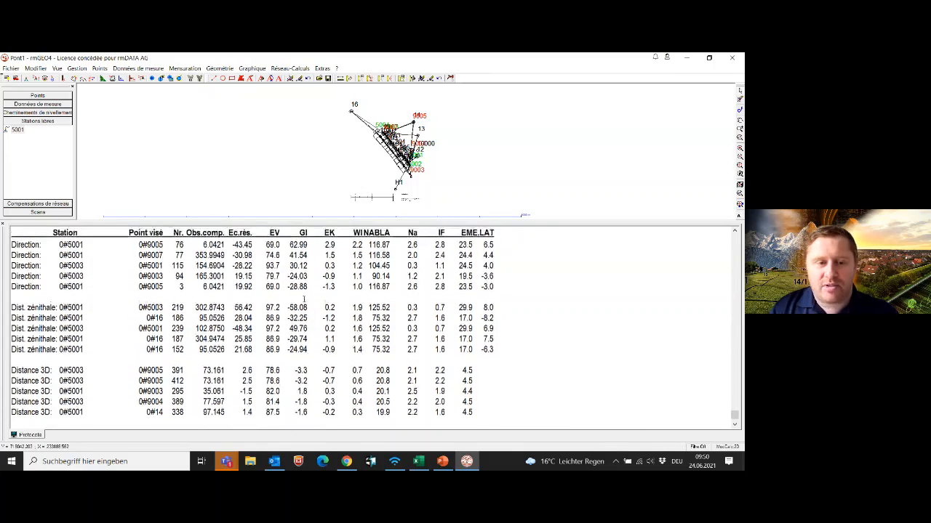
{"action": "scroll", "coordinate": [304, 301], "scroll_direction": "up", "scroll_amount": 3}
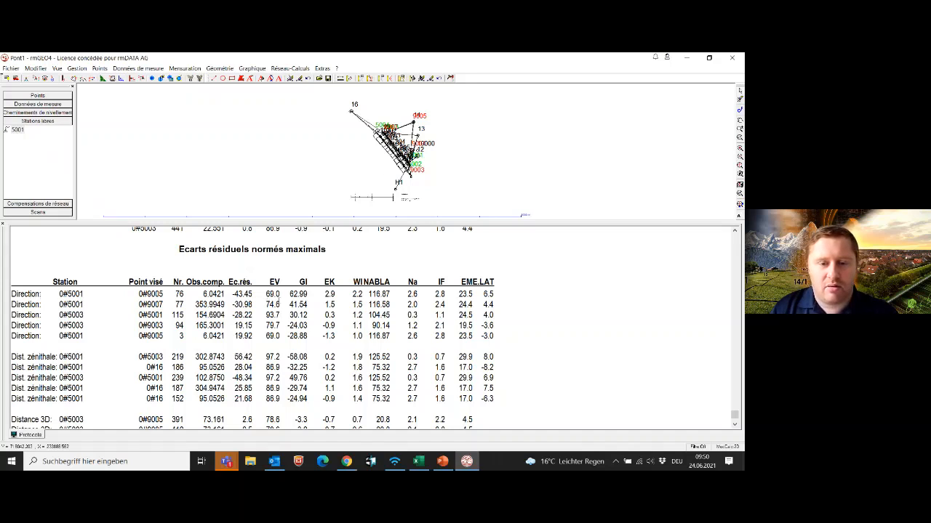
{"action": "left_click_drag", "start_coordinate": [352, 293], "coordinate": [361, 299]}
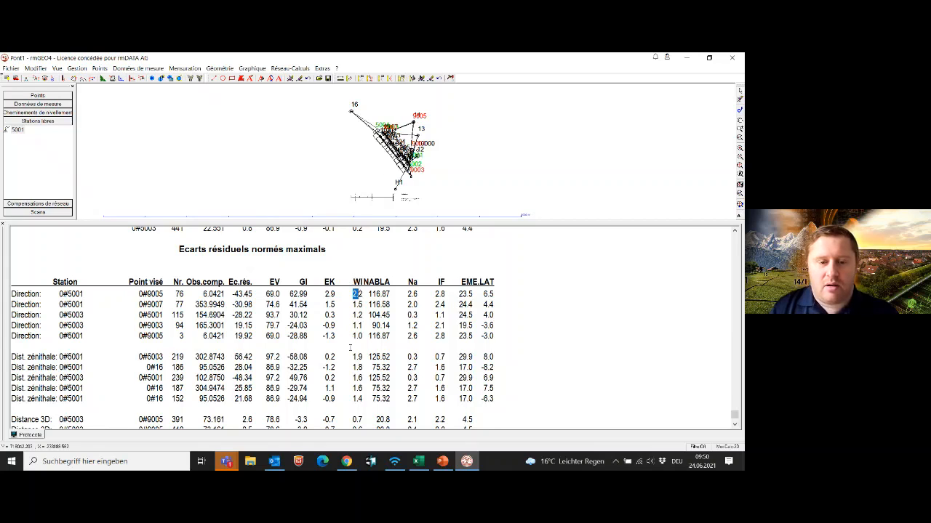
{"action": "scroll", "coordinate": [350, 348], "scroll_direction": "down", "scroll_amount": 1}
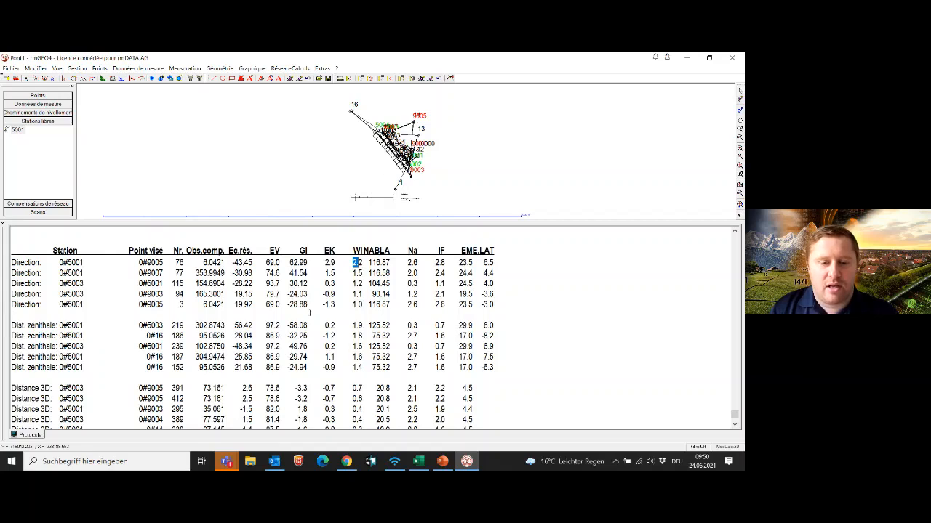
Review the protocol's 3D distances, zenith distances and directions, back to the tolerance check and compensated coordinates of the new points
{"action": "scroll", "coordinate": [322, 333], "scroll_direction": "up", "scroll_amount": 8}
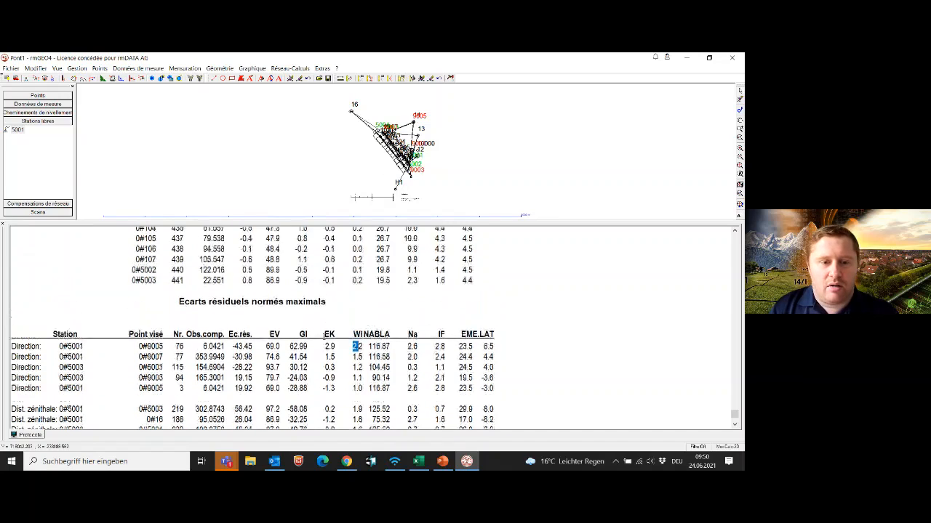
{"action": "scroll", "coordinate": [325, 337], "scroll_direction": "up", "scroll_amount": 20}
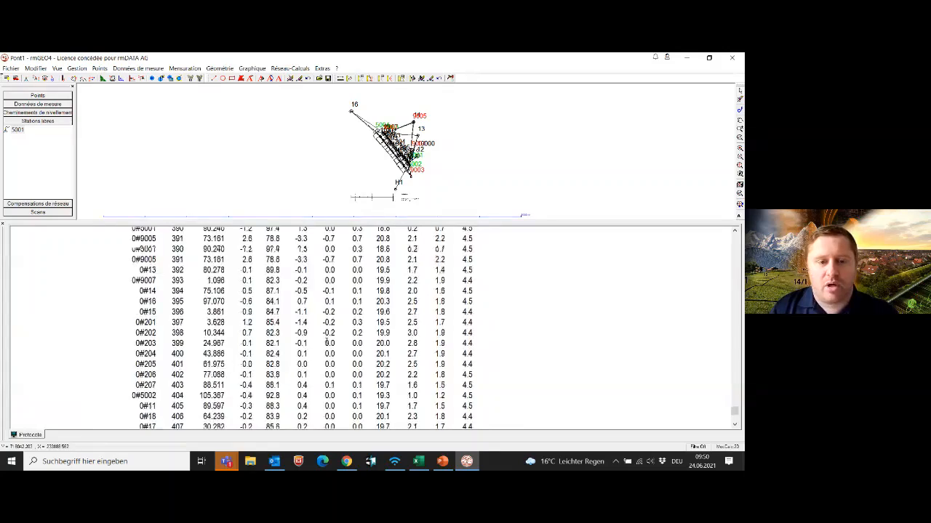
{"action": "scroll", "coordinate": [327, 343], "scroll_direction": "up", "scroll_amount": 8}
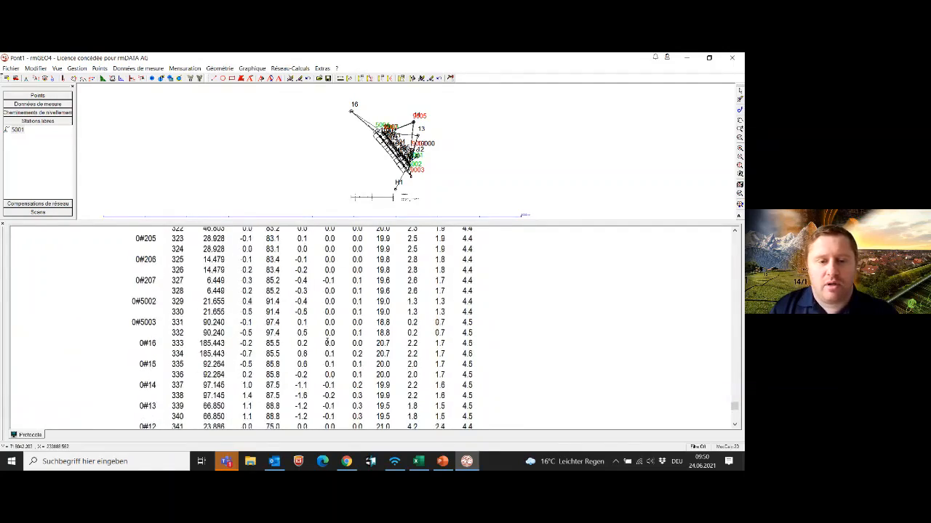
{"action": "scroll", "coordinate": [327, 342], "scroll_direction": "up", "scroll_amount": 5}
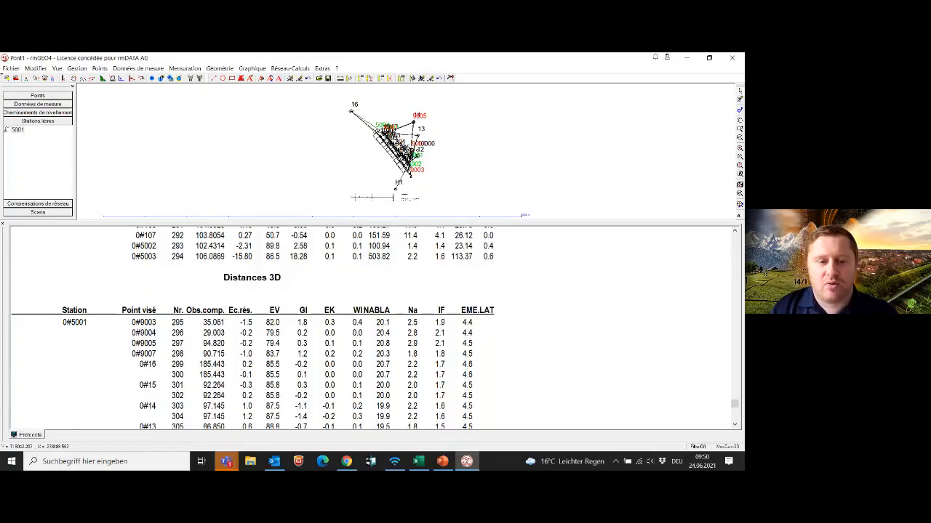
{"action": "scroll", "coordinate": [327, 342], "scroll_direction": "up", "scroll_amount": 8}
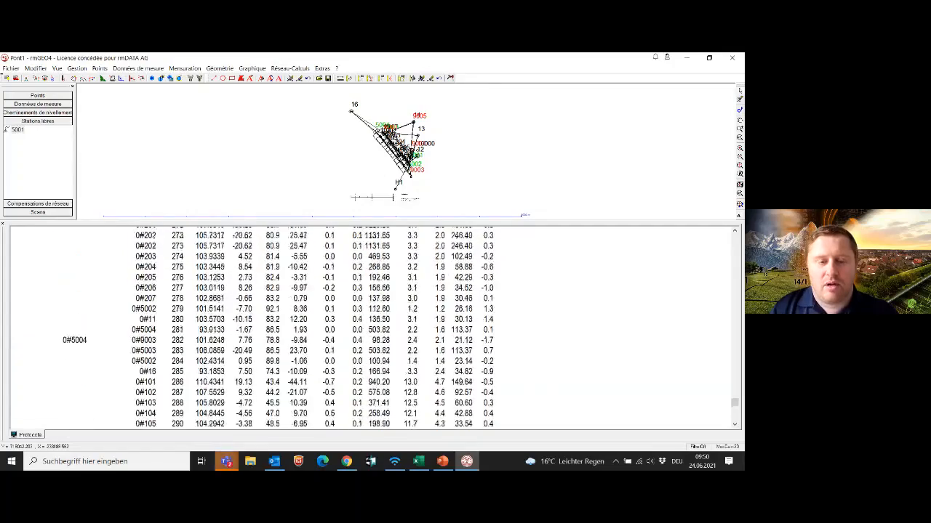
{"action": "scroll", "coordinate": [326, 343], "scroll_direction": "up", "scroll_amount": 4}
{"action": "scroll", "coordinate": [327, 343], "scroll_direction": "up", "scroll_amount": 12}
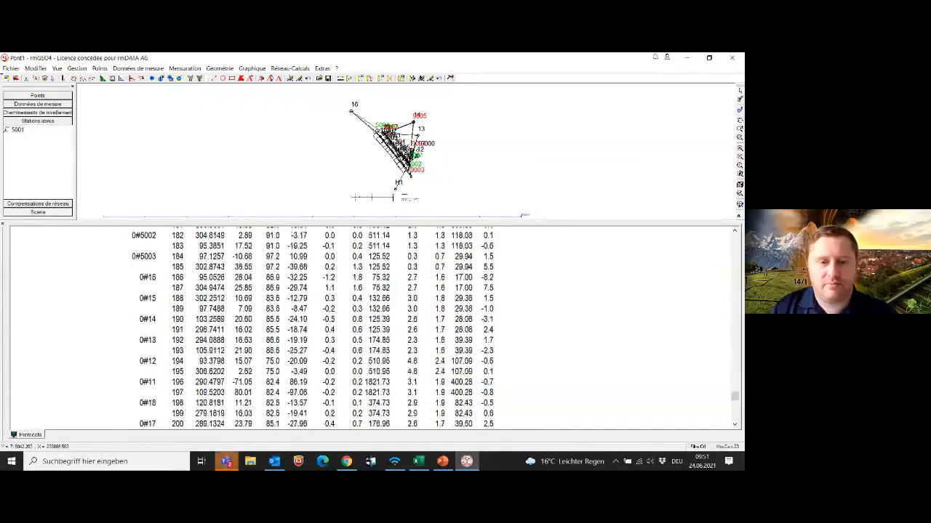
{"action": "scroll", "coordinate": [329, 344], "scroll_direction": "up", "scroll_amount": 20}
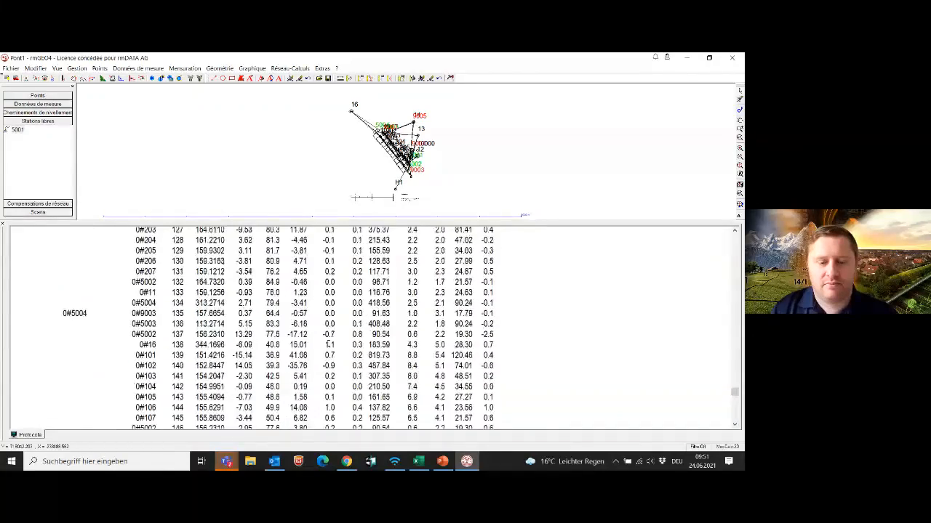
{"action": "scroll", "coordinate": [329, 345], "scroll_direction": "up", "scroll_amount": 20}
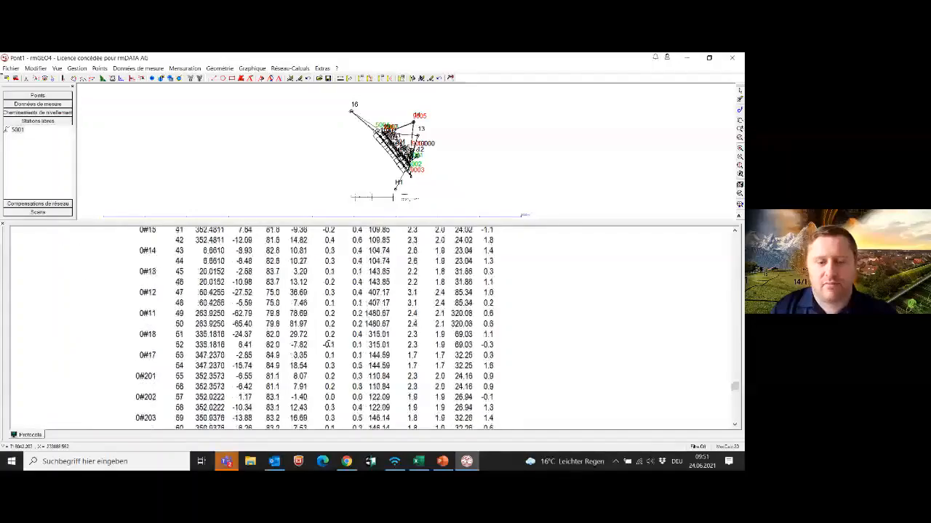
{"action": "scroll", "coordinate": [329, 345], "scroll_direction": "up", "scroll_amount": 20}
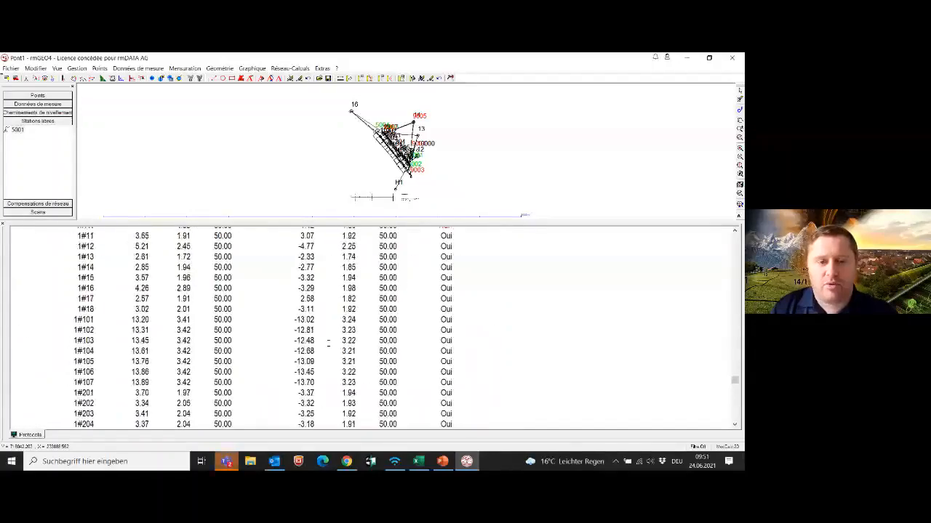
{"action": "scroll", "coordinate": [328, 344], "scroll_direction": "up", "scroll_amount": 20}
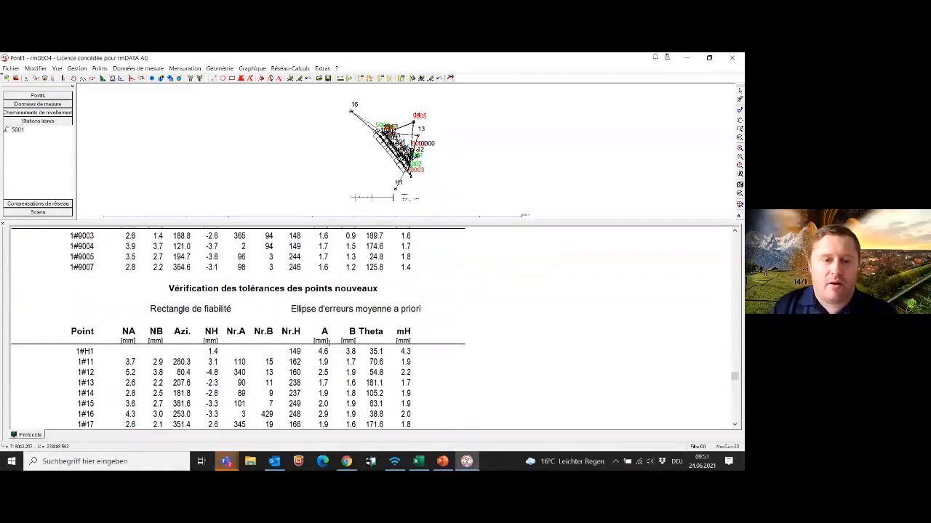
{"action": "scroll", "coordinate": [329, 343], "scroll_direction": "up", "scroll_amount": 20}
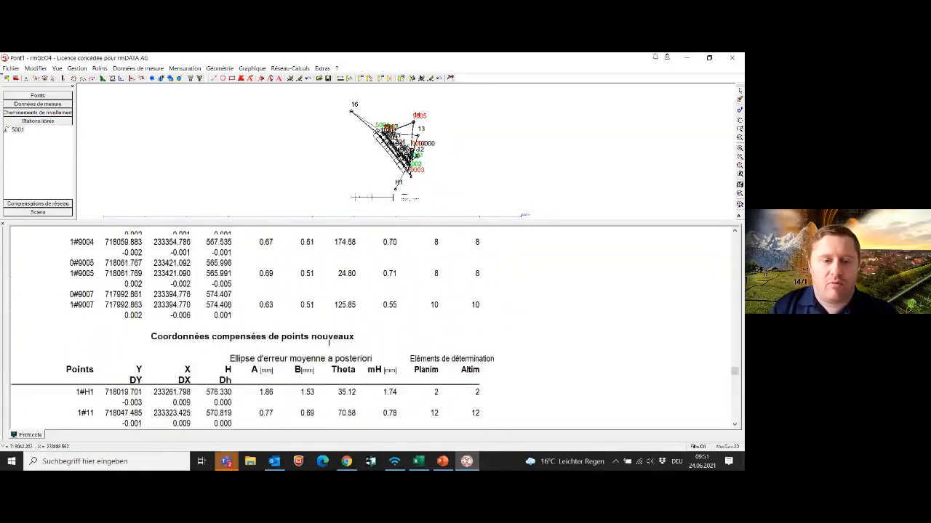
Compare the original and compensated coordinates of the fixed points 9003, 9004, 9005 and 9007, including their DY, DX and Dh differences
{"action": "scroll", "coordinate": [328, 343], "scroll_direction": "up", "scroll_amount": 2}
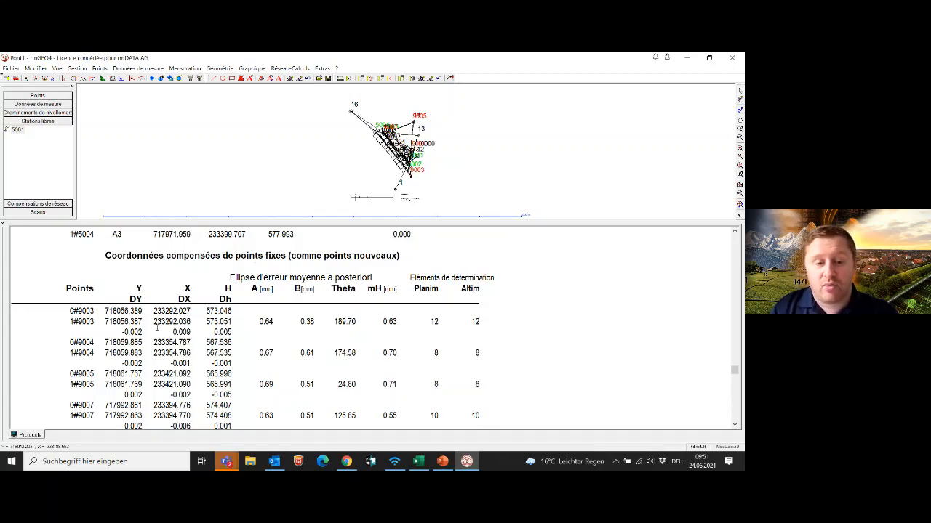
{"action": "scroll", "coordinate": [145, 336], "scroll_direction": "down", "scroll_amount": 1}
{"action": "left_click_drag", "start_coordinate": [123, 333], "coordinate": [142, 332]}
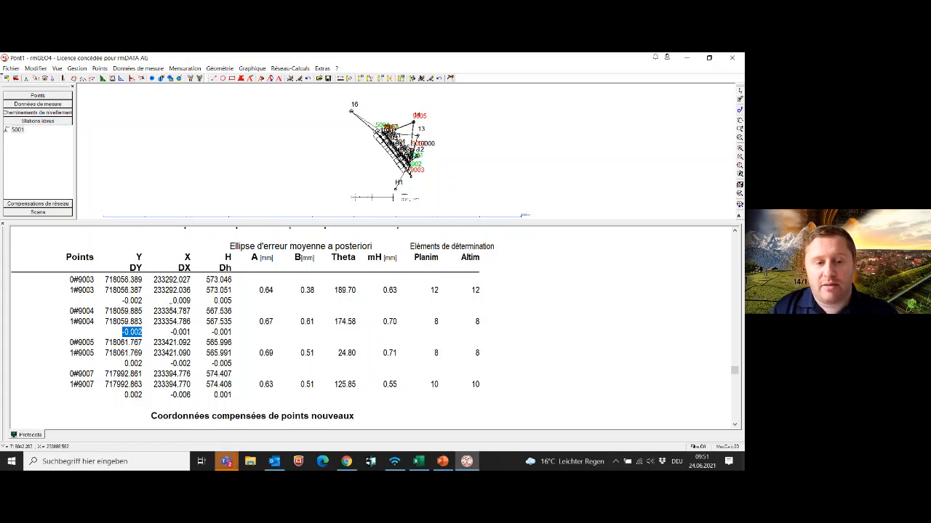
{"action": "left_click", "coordinate": [106, 280]}
{"action": "left_click_drag", "start_coordinate": [106, 279], "coordinate": [143, 290]}
{"action": "left_click", "coordinate": [106, 290]}
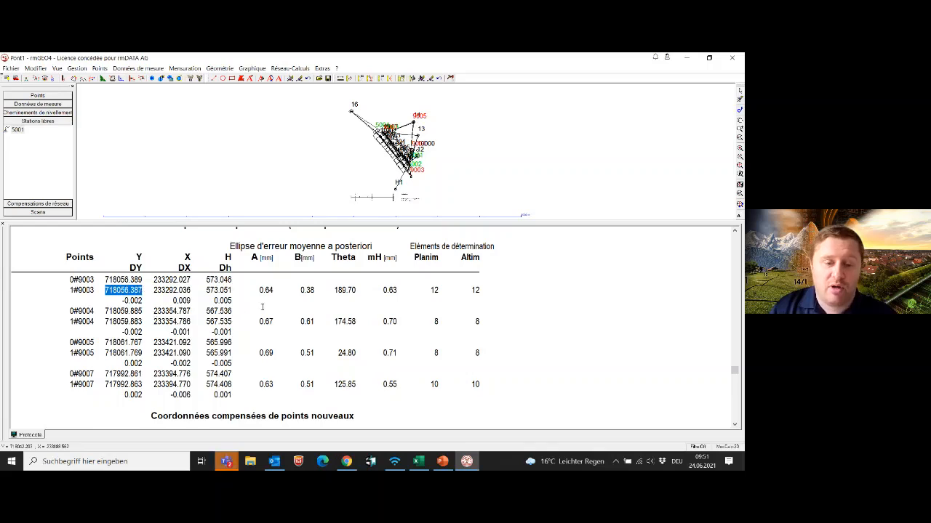
Check the a priori and a posteriori mean errors of directions, zenith distances and distances in the protocol, especially the distance error
{"action": "scroll", "coordinate": [220, 320], "scroll_direction": "up", "scroll_amount": 5}
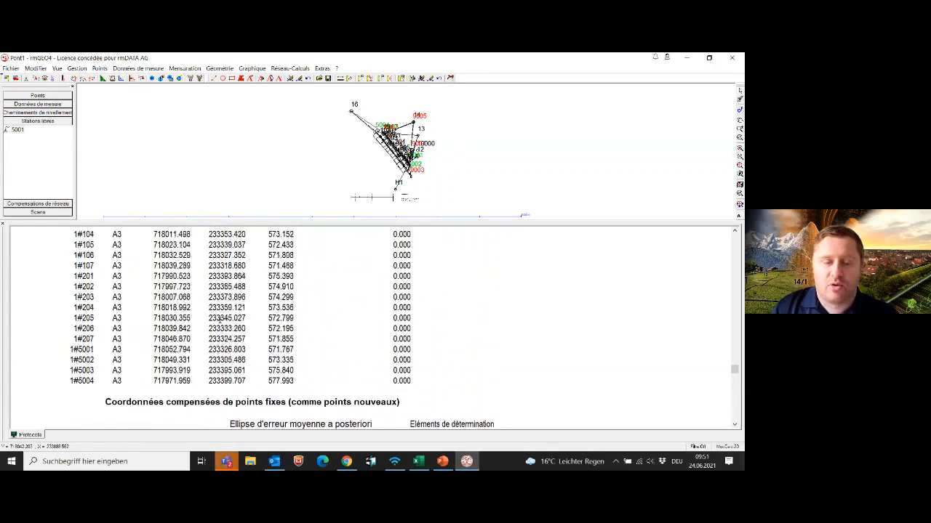
{"action": "scroll", "coordinate": [220, 320], "scroll_direction": "up", "scroll_amount": 15}
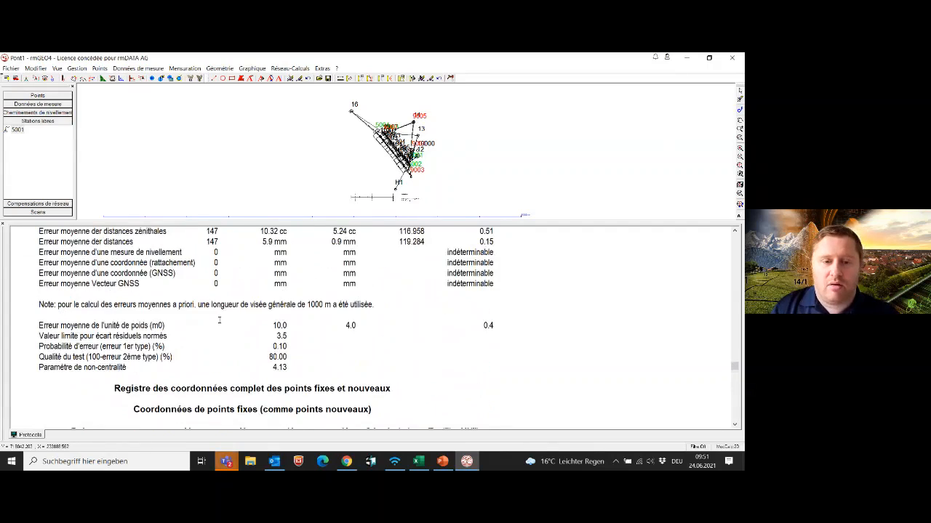
{"action": "scroll", "coordinate": [219, 320], "scroll_direction": "up", "scroll_amount": 3}
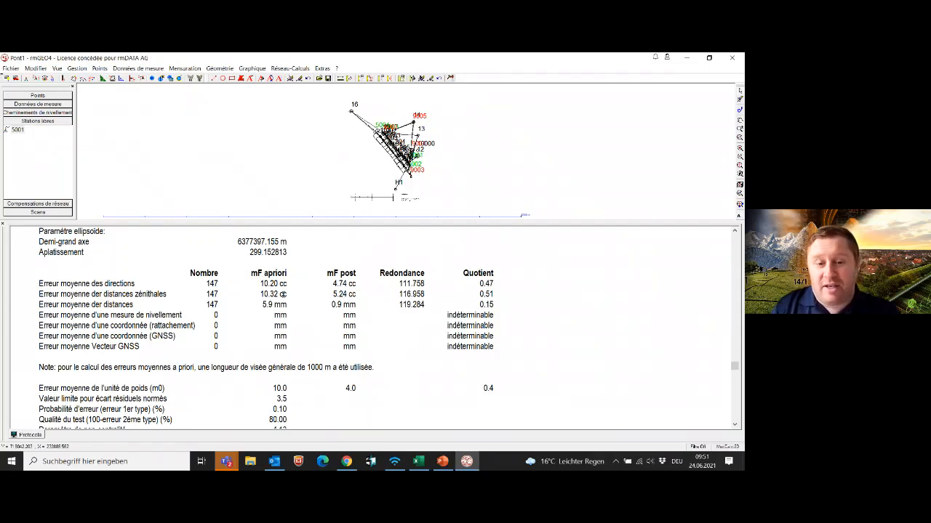
{"action": "left_click_drag", "start_coordinate": [263, 304], "coordinate": [281, 304]}
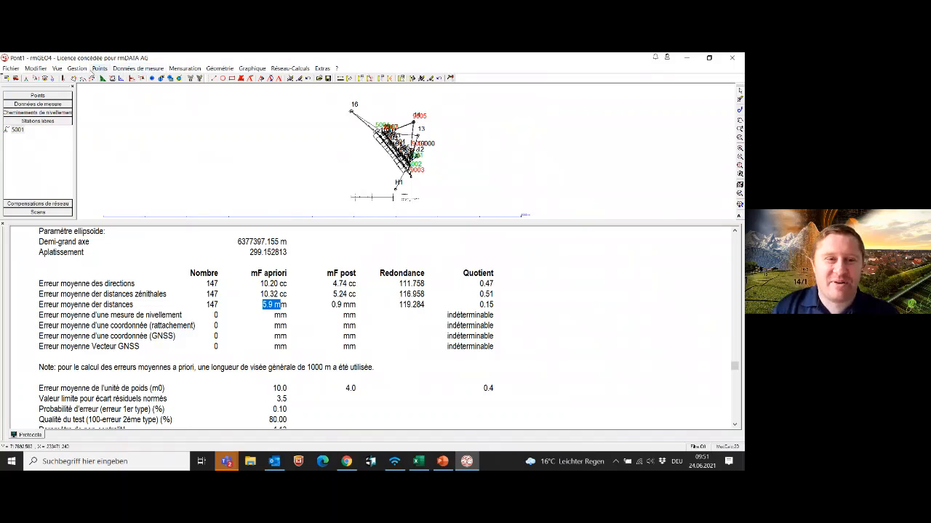
Set the project's standard mean error of distances to 1 mm and accept the project parameters
{"action": "left_click", "coordinate": [86, 69]}
{"action": "left_click", "coordinate": [94, 80]}
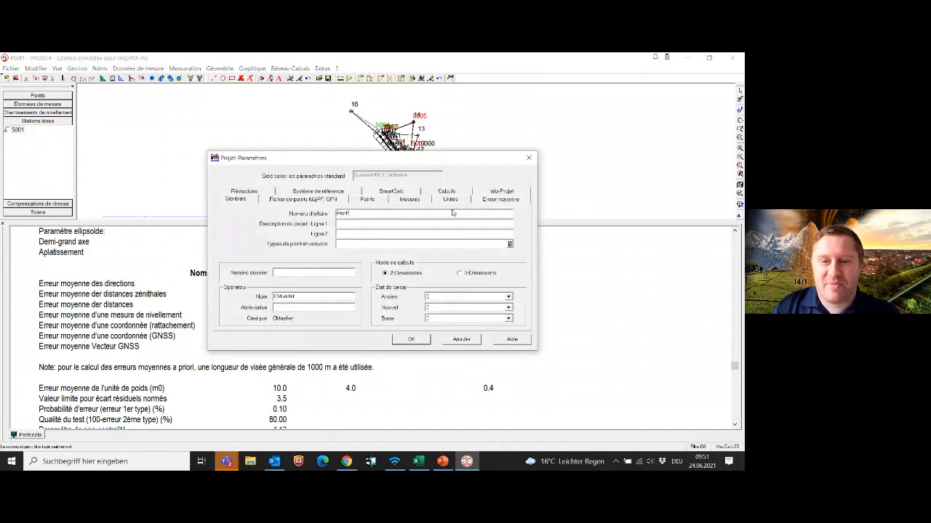
{"action": "left_click", "coordinate": [491, 200]}
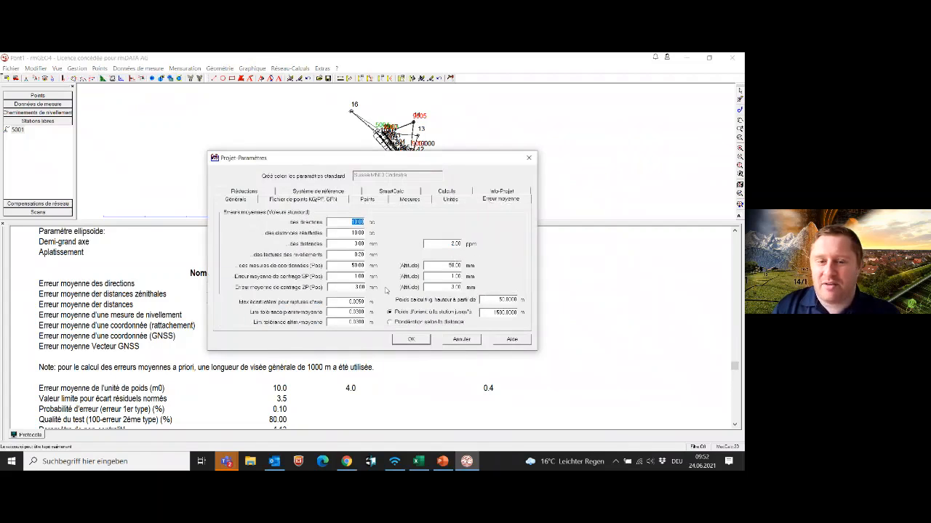
{"action": "key", "text": "Tab"}
{"action": "key", "text": "Tab"}
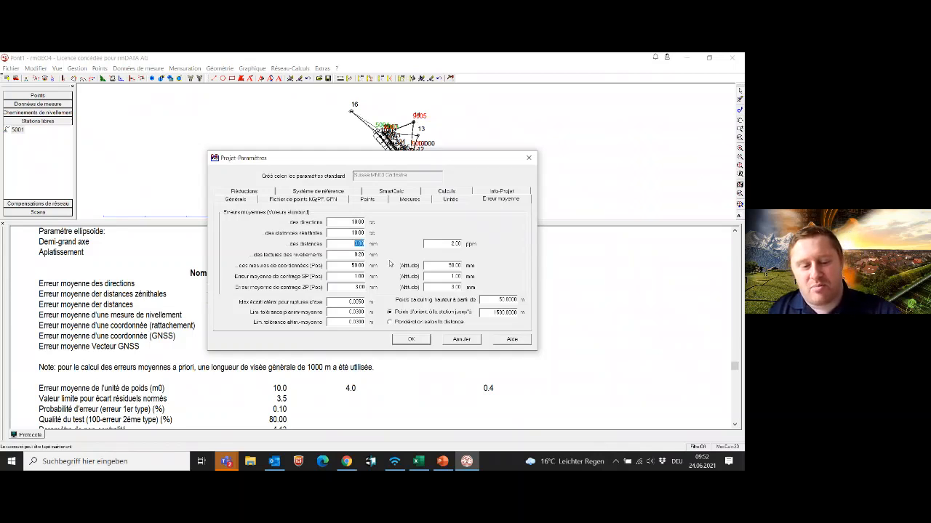
{"action": "type", "text": "1"}
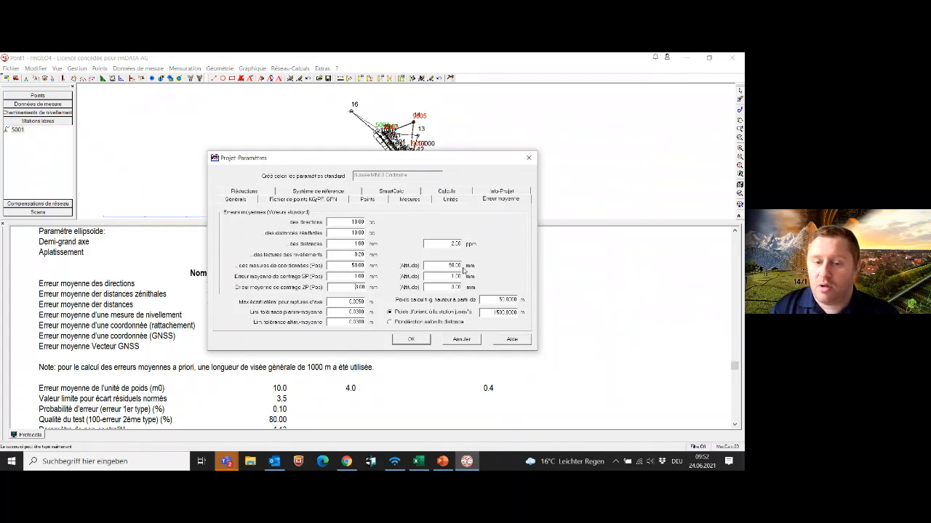
{"action": "left_click", "coordinate": [411, 339]}
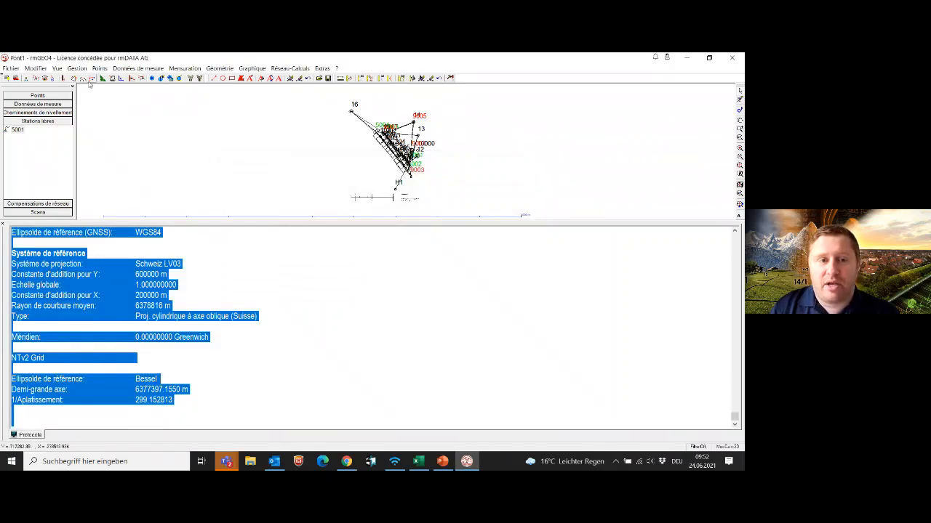
Clear the selection in the protocol and open the measurement data editor
{"action": "left_click", "coordinate": [159, 150]}
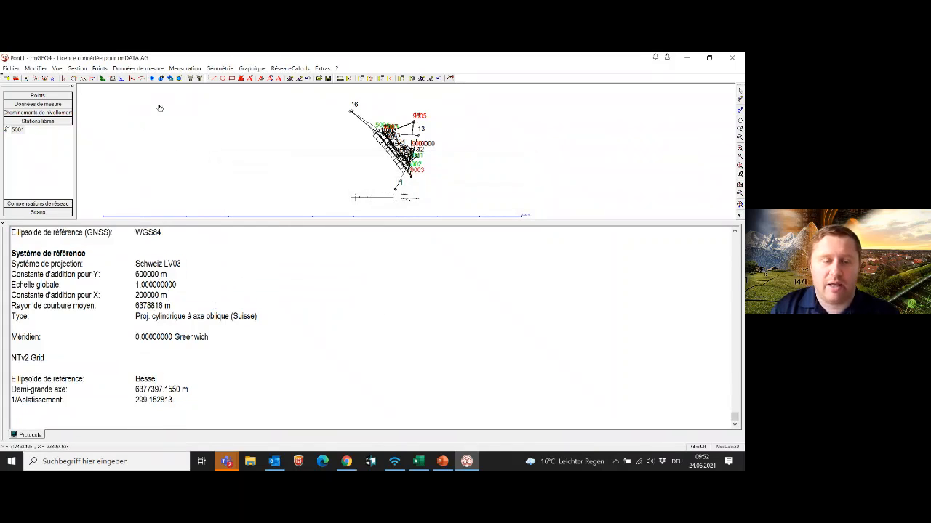
{"action": "left_click", "coordinate": [156, 71]}
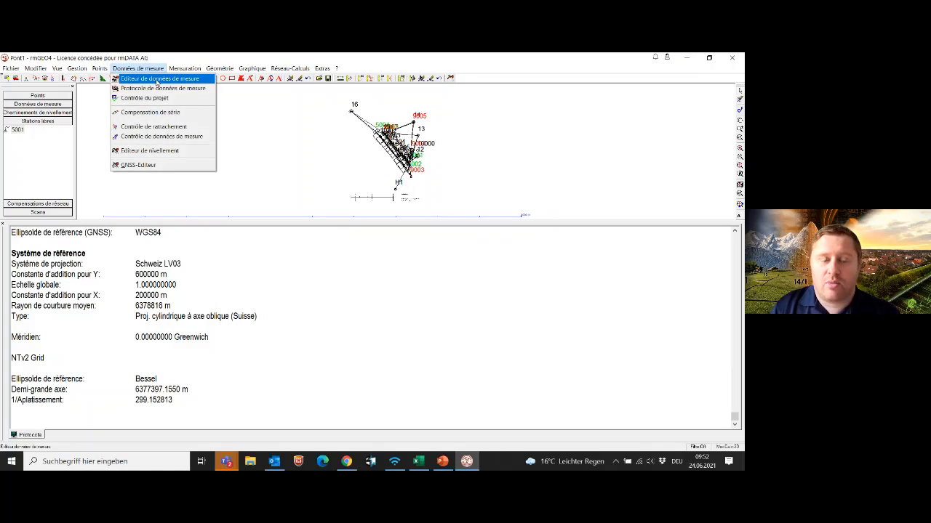
{"action": "left_click", "coordinate": [157, 80]}
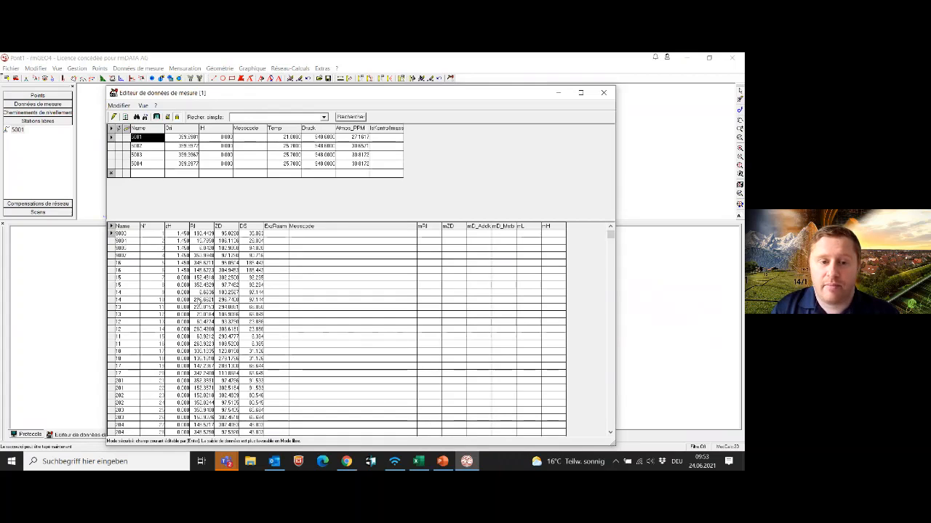
Close the measurement data editor and hide the network sketch in the enlarged drawing area
{"action": "left_click", "coordinate": [609, 96]}
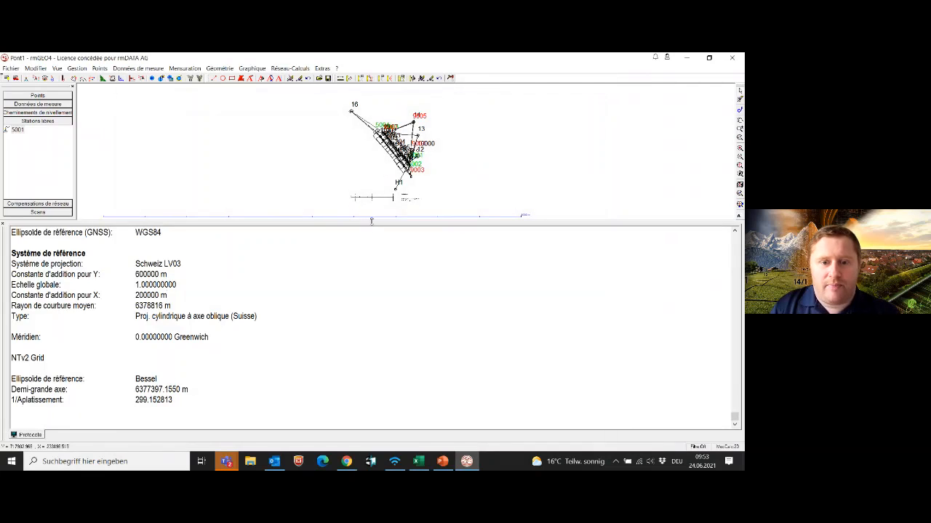
{"action": "left_click_drag", "start_coordinate": [371, 220], "coordinate": [355, 407]}
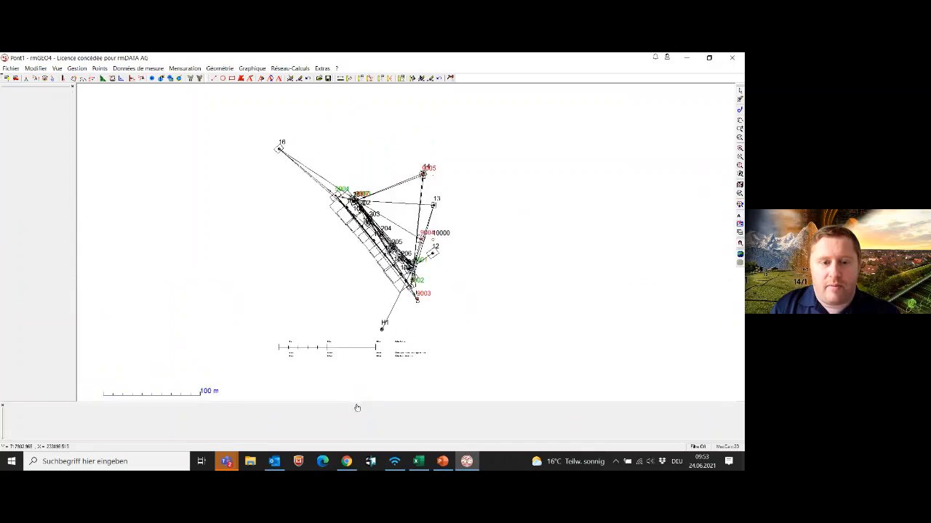
{"action": "left_click", "coordinate": [289, 68]}
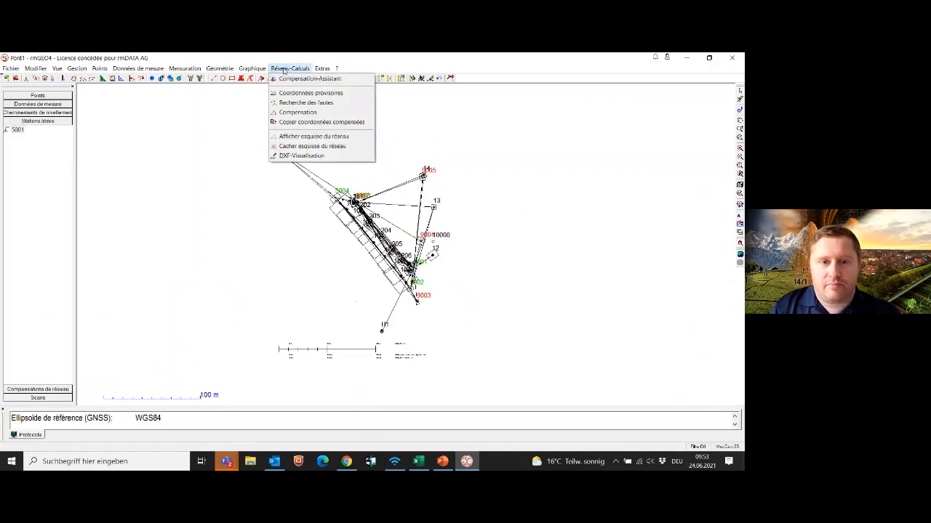
{"action": "left_click", "coordinate": [293, 151]}
{"action": "scroll", "coordinate": [352, 200], "scroll_direction": "down", "scroll_amount": 1}
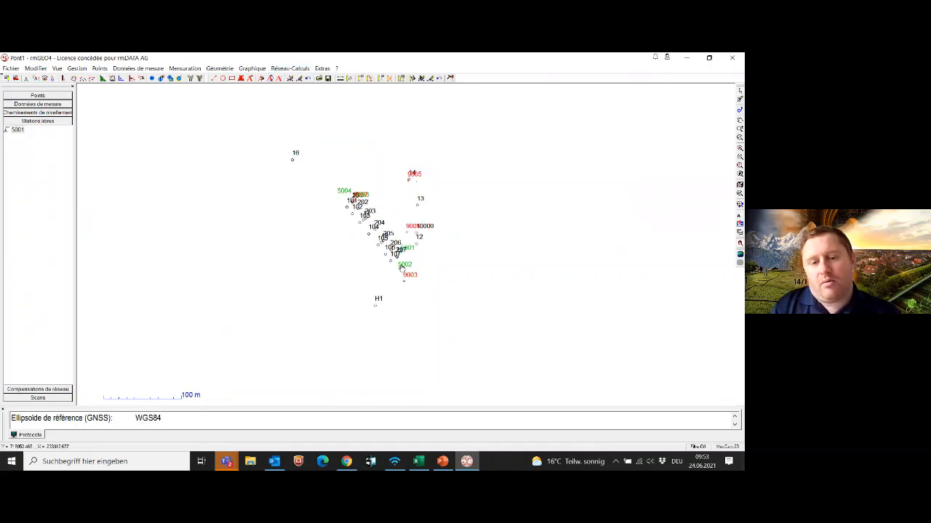
Duplicate the network compensation "3D libre" under the name "3D contrainte"
{"action": "left_click", "coordinate": [291, 69]}
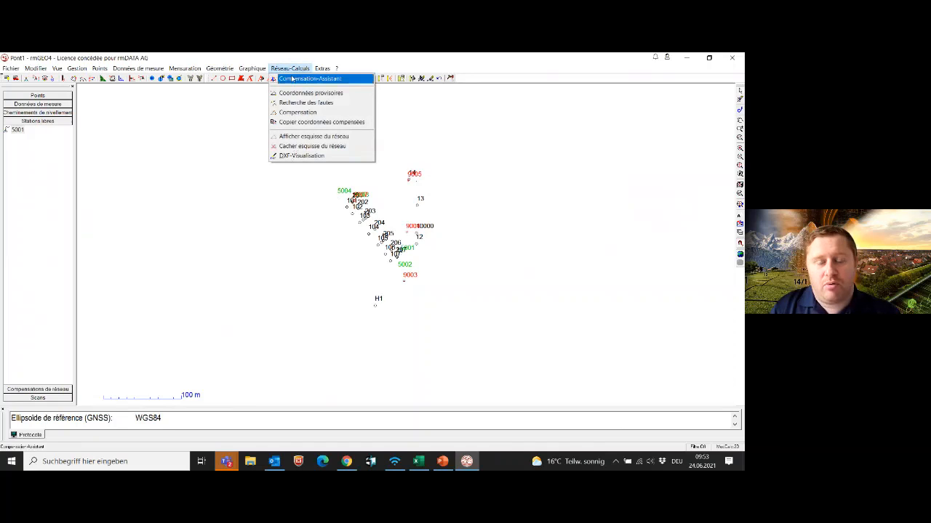
{"action": "left_click", "coordinate": [292, 79]}
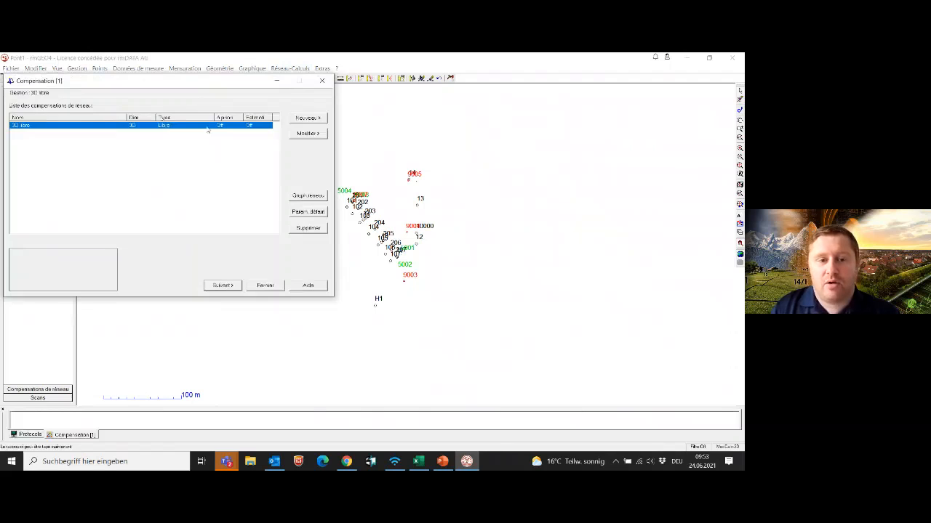
{"action": "right_click", "coordinate": [207, 129]}
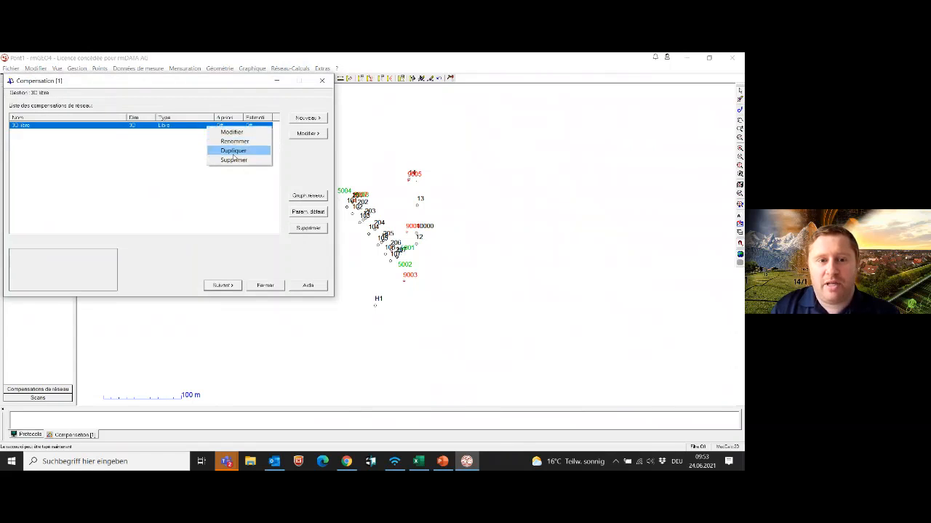
{"action": "left_click", "coordinate": [234, 151]}
{"action": "key", "text": "End"}
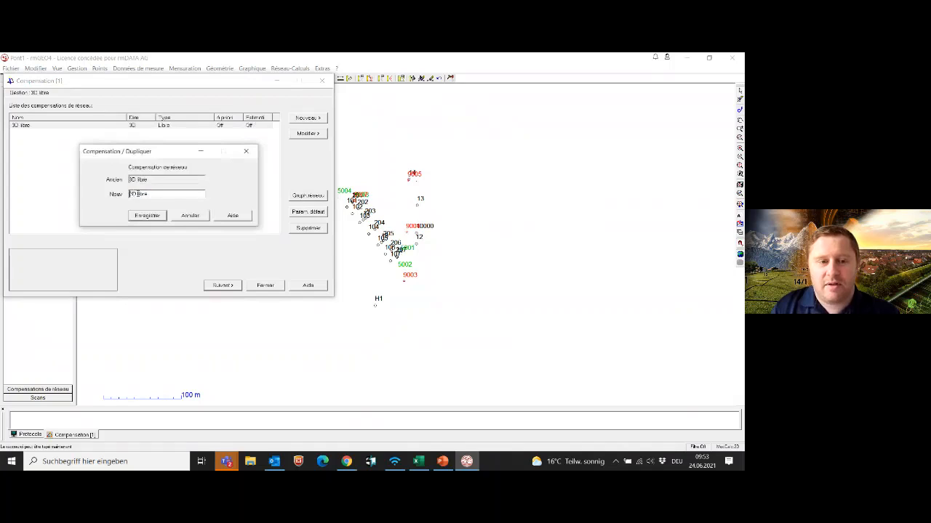
{"action": "key", "text": "ctrl+shift+Left"}
{"action": "type", "text": "contraint"}
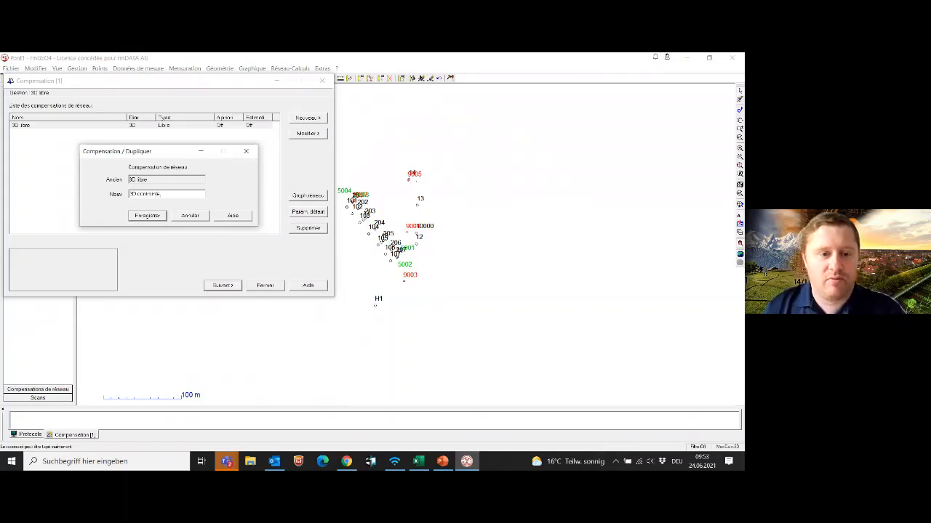
{"action": "left_click", "coordinate": [148, 216]}
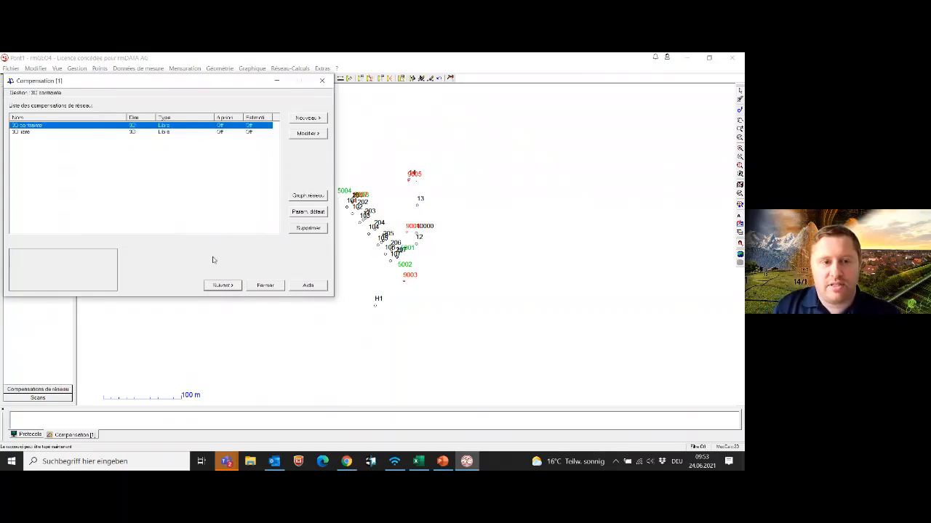
Set the 3D contrainte compensation's result state to 002 contrainte and its compensation type to Contrainte
{"action": "left_click", "coordinate": [293, 136]}
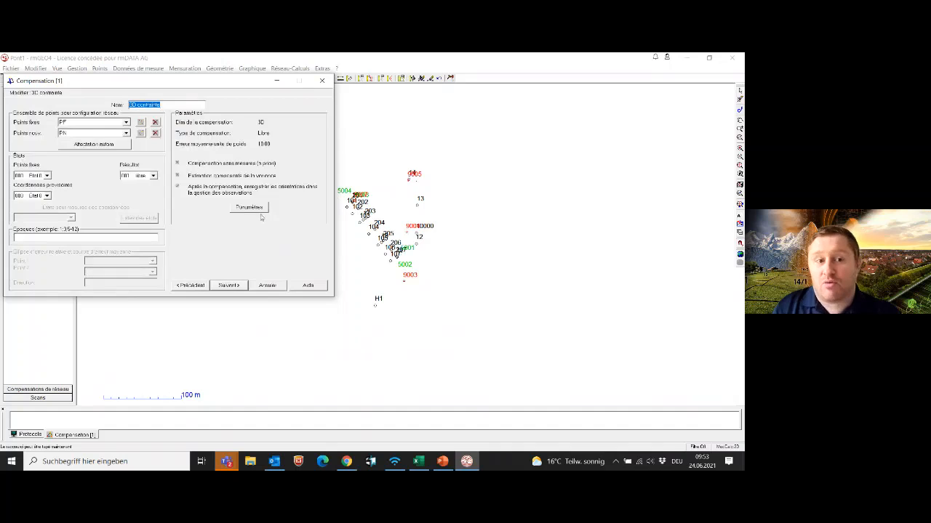
{"action": "left_click", "coordinate": [151, 176]}
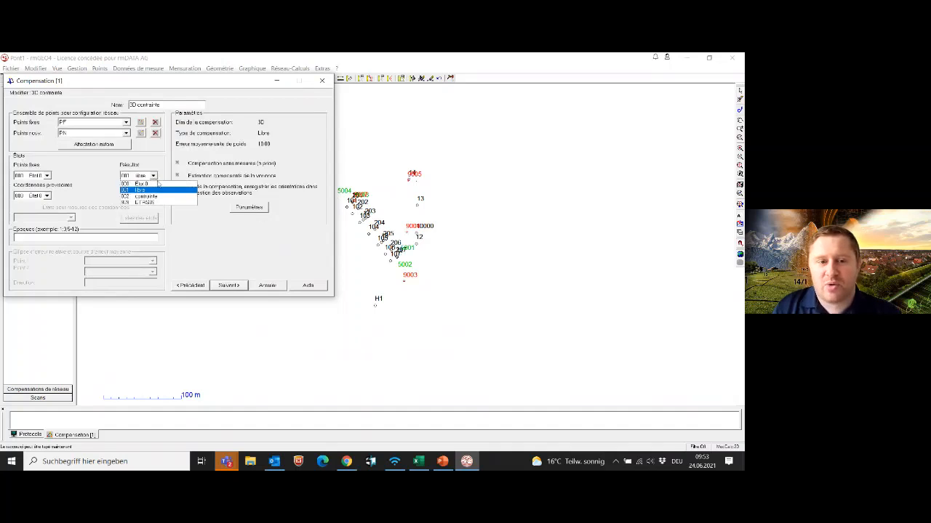
{"action": "left_click", "coordinate": [160, 197]}
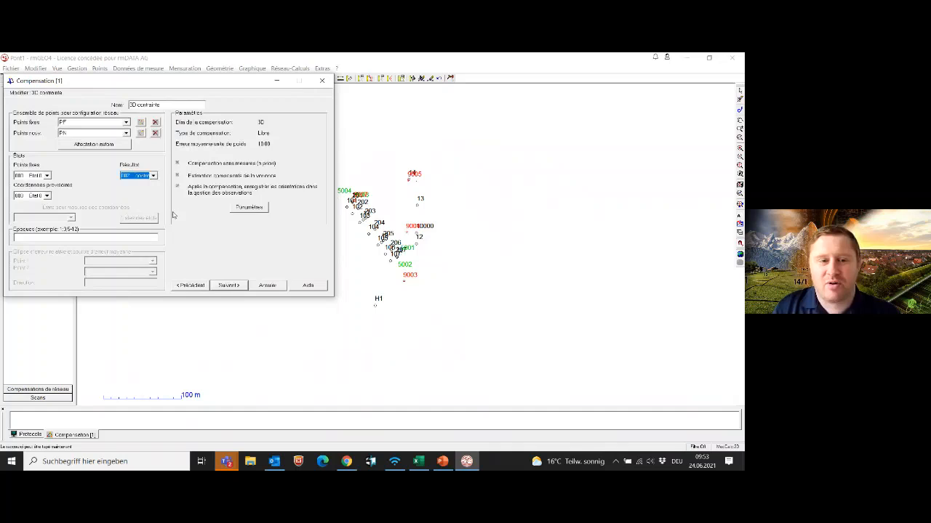
{"action": "left_click", "coordinate": [262, 210]}
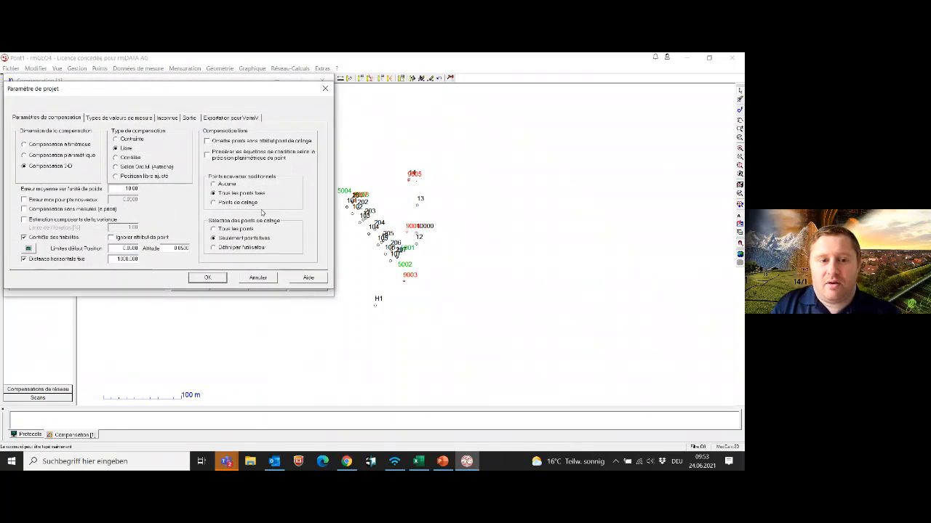
{"action": "left_click", "coordinate": [129, 139]}
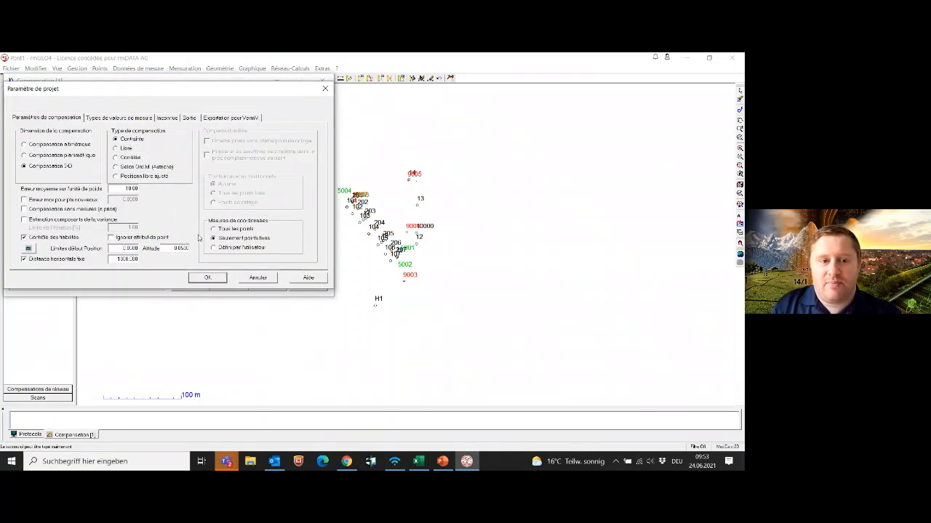
{"action": "left_click", "coordinate": [208, 279]}
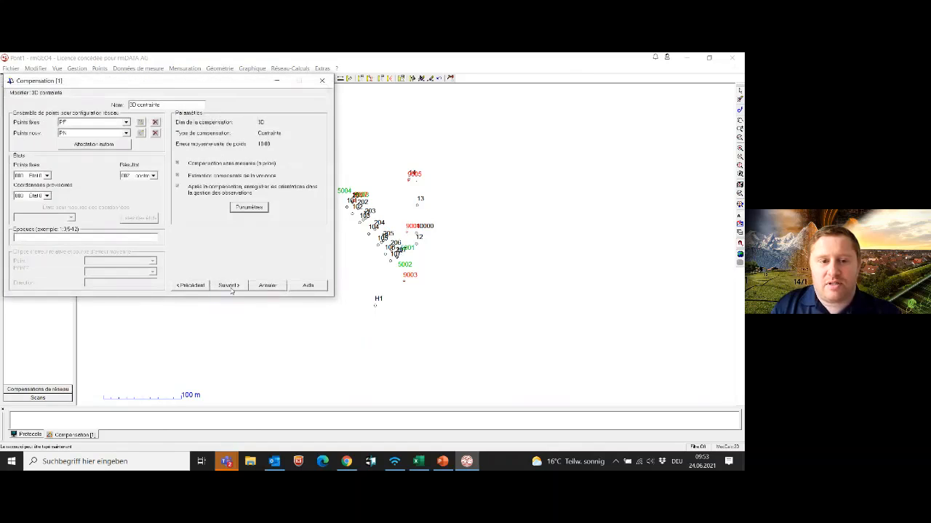
Run the 3D contrainte compensation with the existing provisional coordinates, without removing any measurement, and close the assistant
{"action": "left_click", "coordinate": [229, 286]}
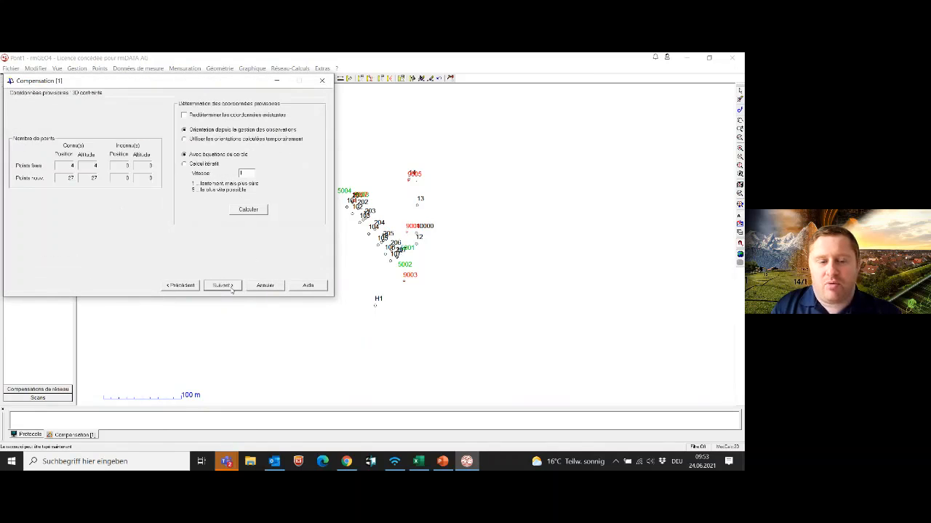
{"action": "left_click", "coordinate": [229, 286]}
{"action": "left_click", "coordinate": [222, 285]}
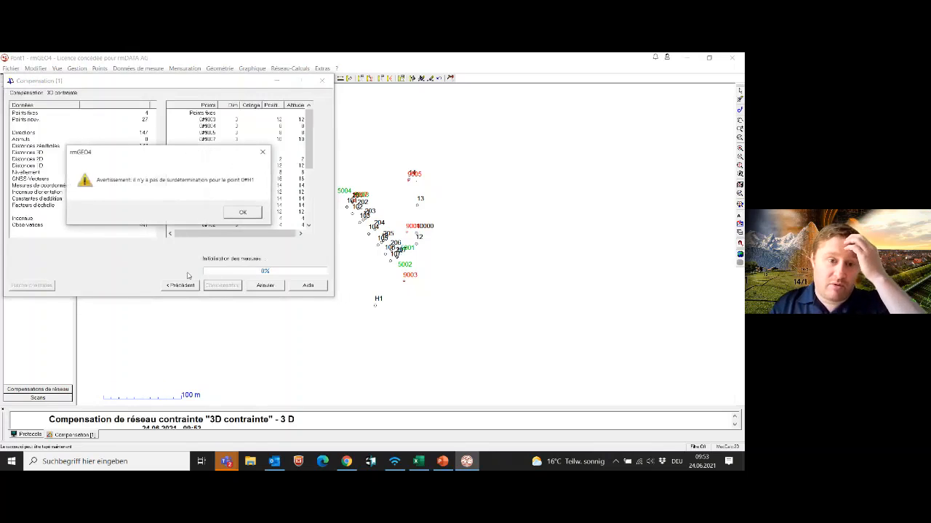
{"action": "left_click", "coordinate": [228, 213]}
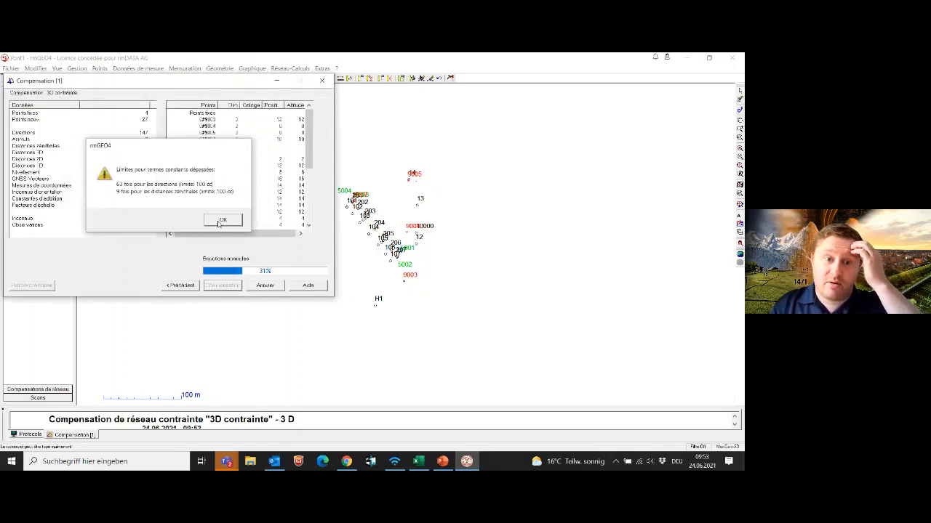
{"action": "left_click", "coordinate": [221, 220]}
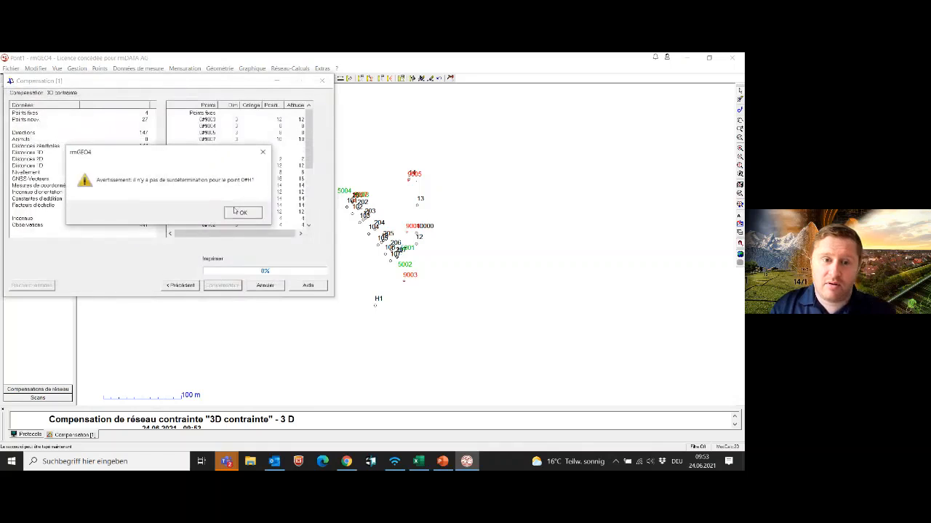
{"action": "left_click", "coordinate": [235, 211]}
{"action": "left_click", "coordinate": [223, 221]}
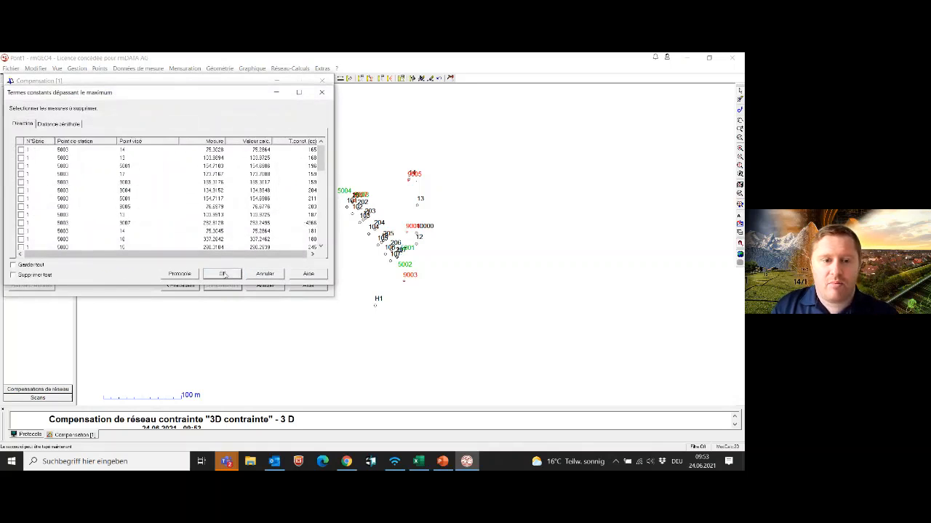
{"action": "left_click", "coordinate": [224, 274]}
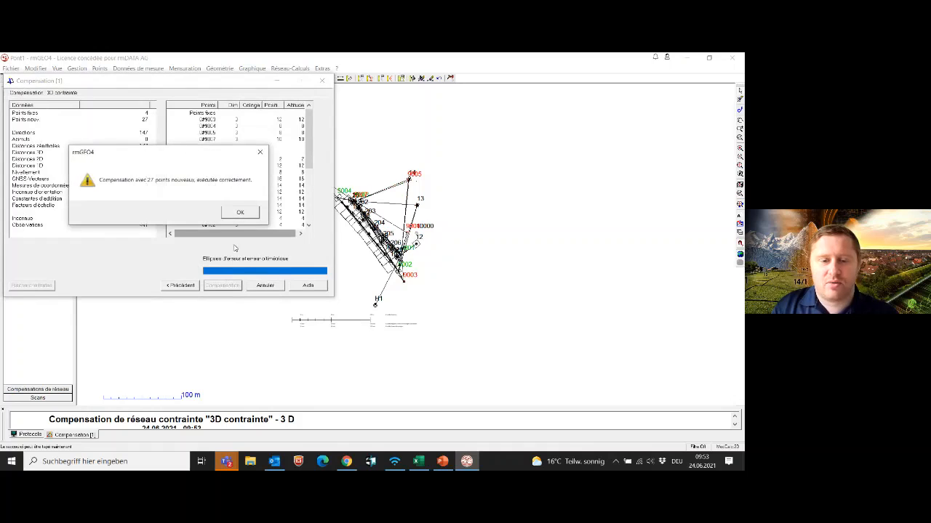
{"action": "left_click", "coordinate": [245, 217]}
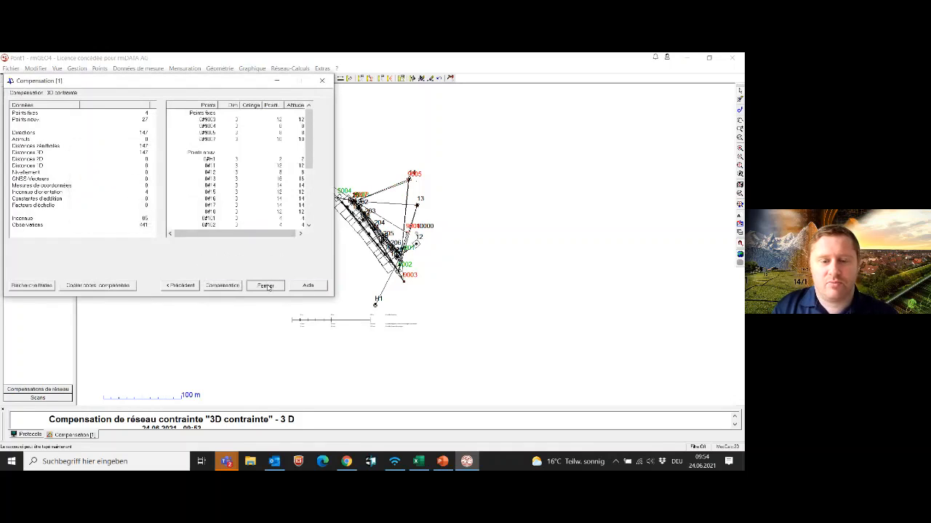
{"action": "left_click", "coordinate": [266, 285]}
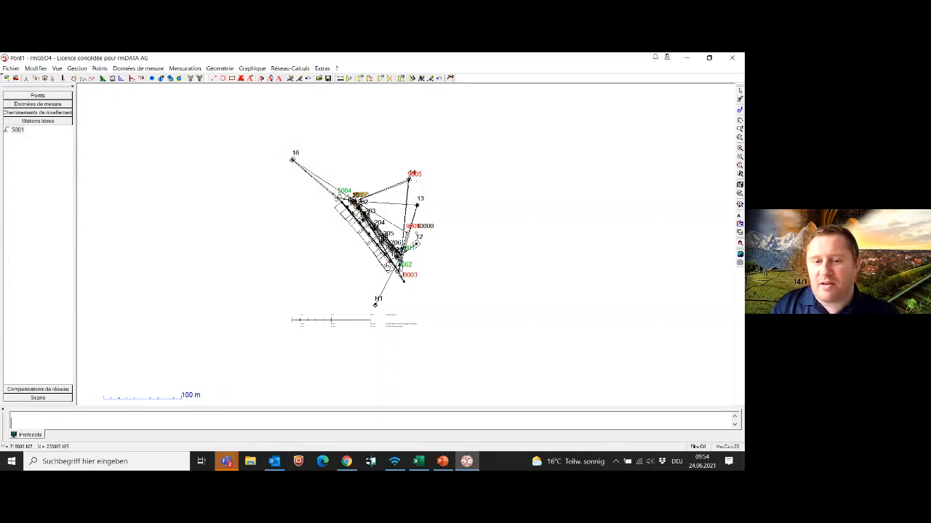
Enlarge the protocol area below the drawing and hide the network sketch of the constrained compensation
{"action": "scroll", "coordinate": [374, 266], "scroll_direction": "up", "scroll_amount": 3}
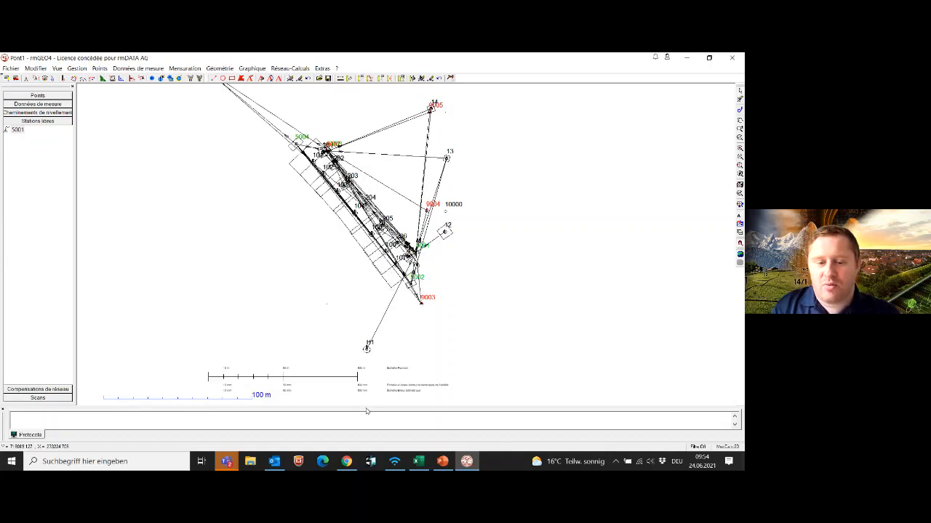
{"action": "left_click_drag", "start_coordinate": [366, 411], "coordinate": [368, 320]}
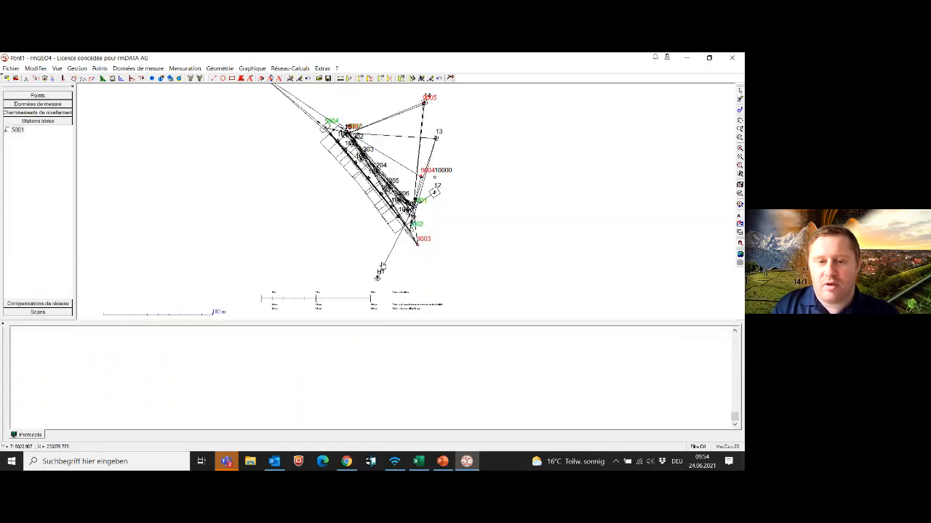
{"action": "scroll", "coordinate": [382, 266], "scroll_direction": "down", "scroll_amount": 2}
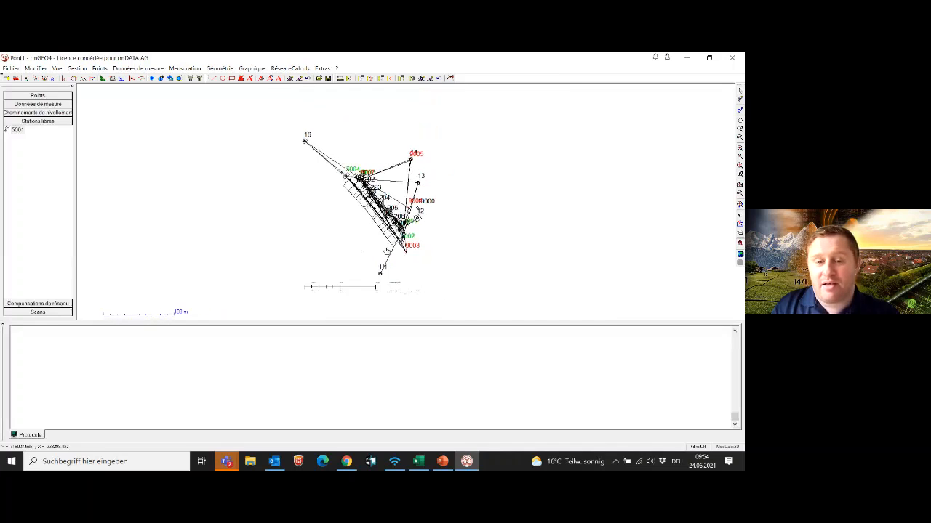
{"action": "scroll", "coordinate": [399, 189], "scroll_direction": "up", "scroll_amount": 2}
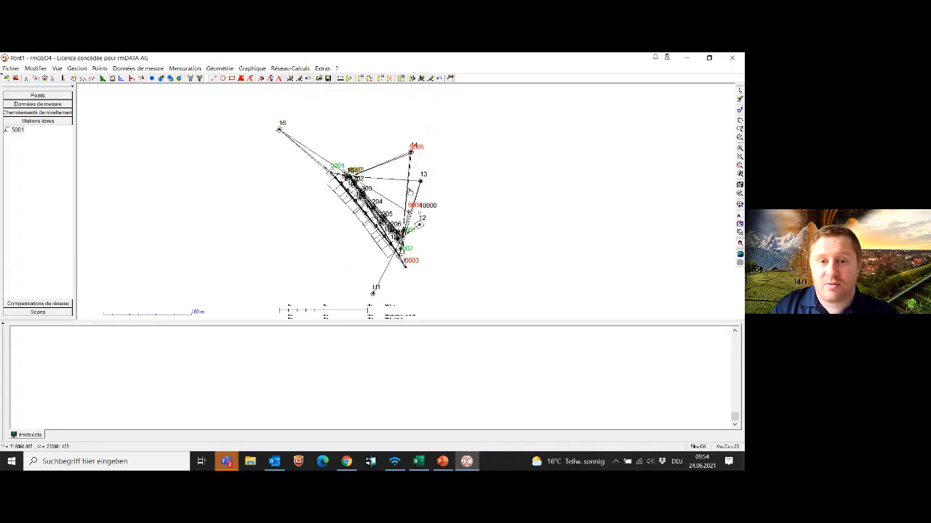
{"action": "left_click", "coordinate": [275, 69]}
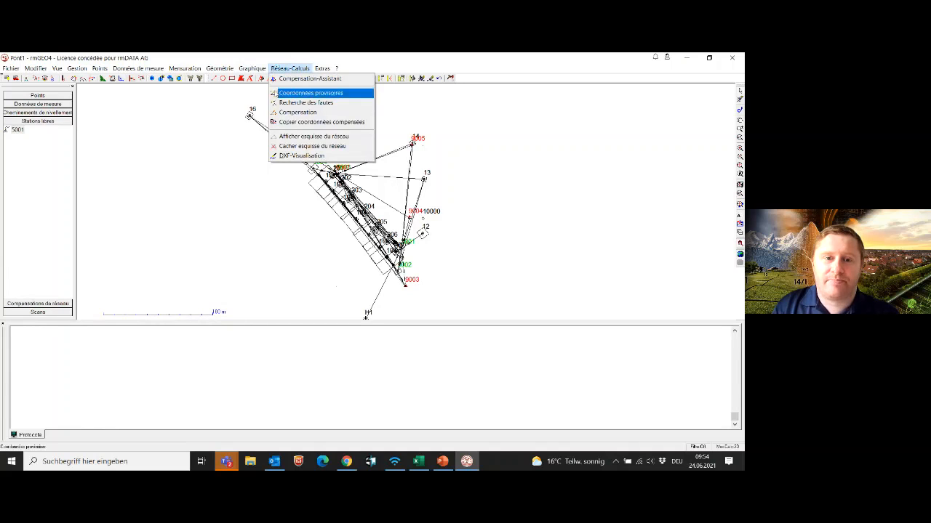
{"action": "left_click", "coordinate": [309, 146]}
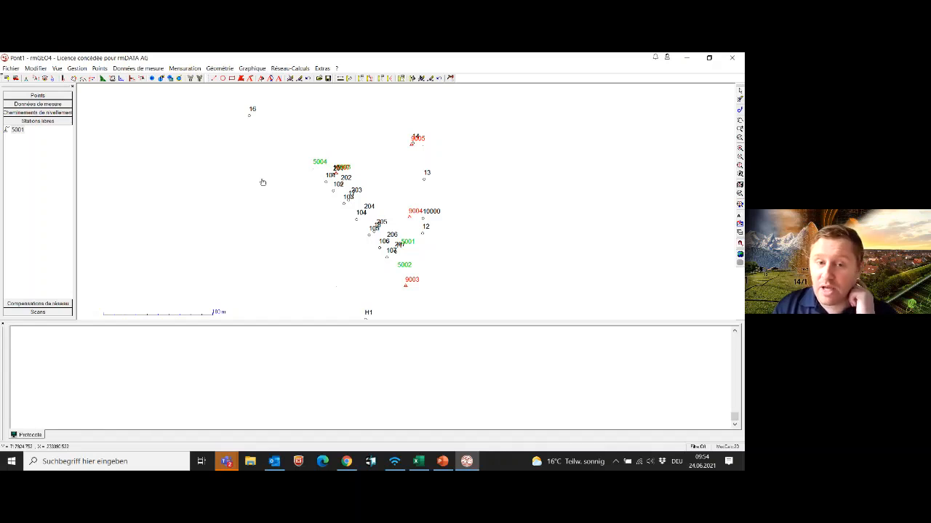
Set up a deformation analysis comparing states 000 État 0 and 001 libre in a comparison list named Difference
{"action": "left_click", "coordinate": [131, 68]}
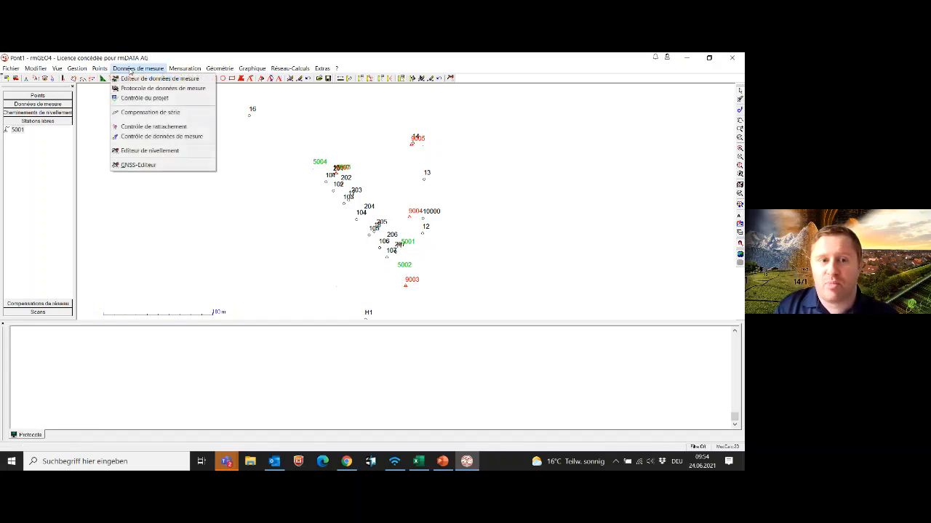
{"action": "mouse_move", "coordinate": [100, 69]}
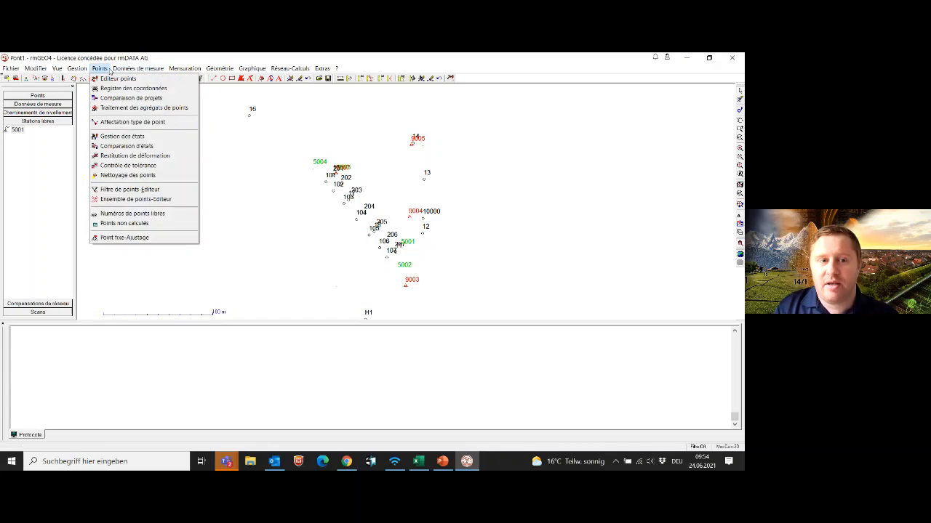
{"action": "left_click", "coordinate": [141, 158]}
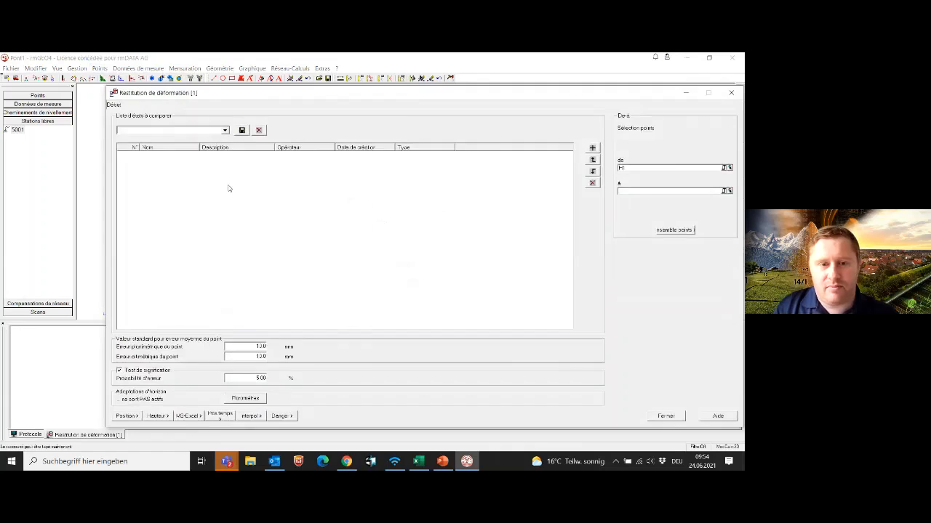
{"action": "left_click", "coordinate": [592, 148]}
{"action": "left_click", "coordinate": [352, 212]}
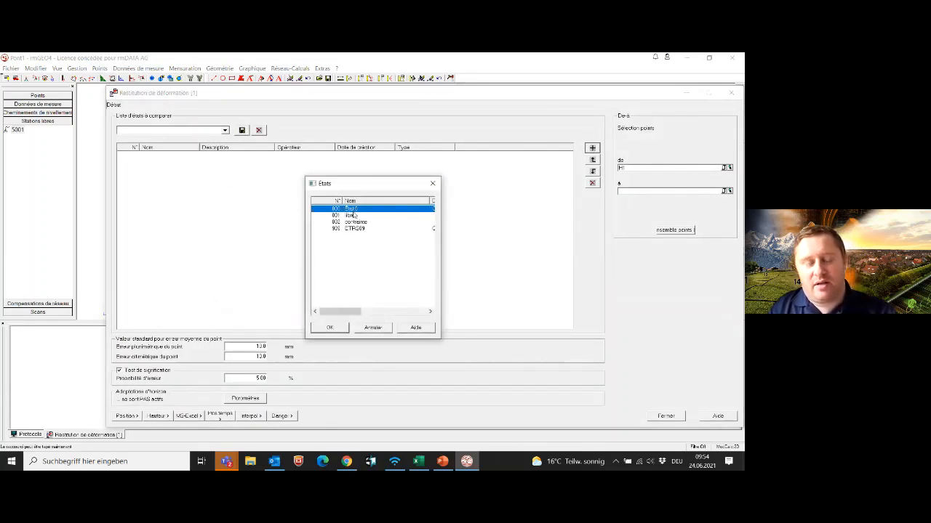
{"action": "left_click", "coordinate": [353, 216], "text": "shift"}
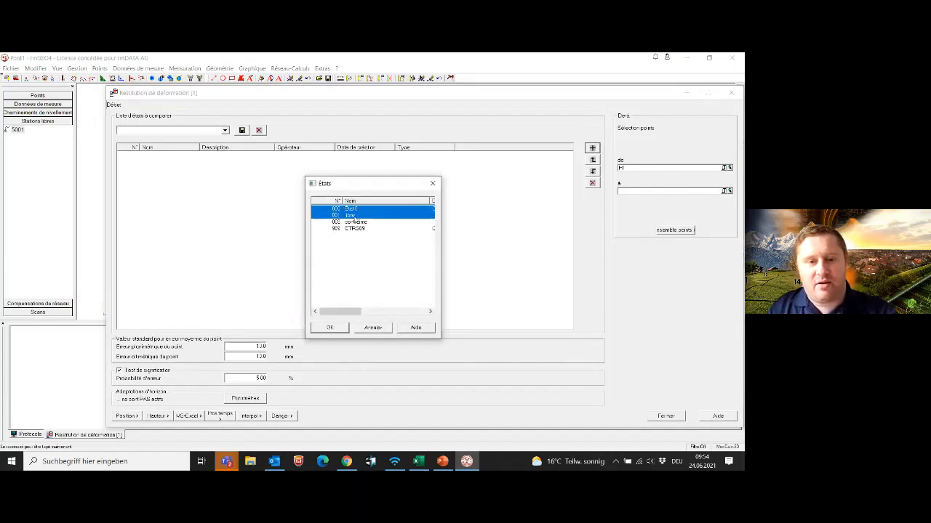
{"action": "left_click", "coordinate": [340, 328]}
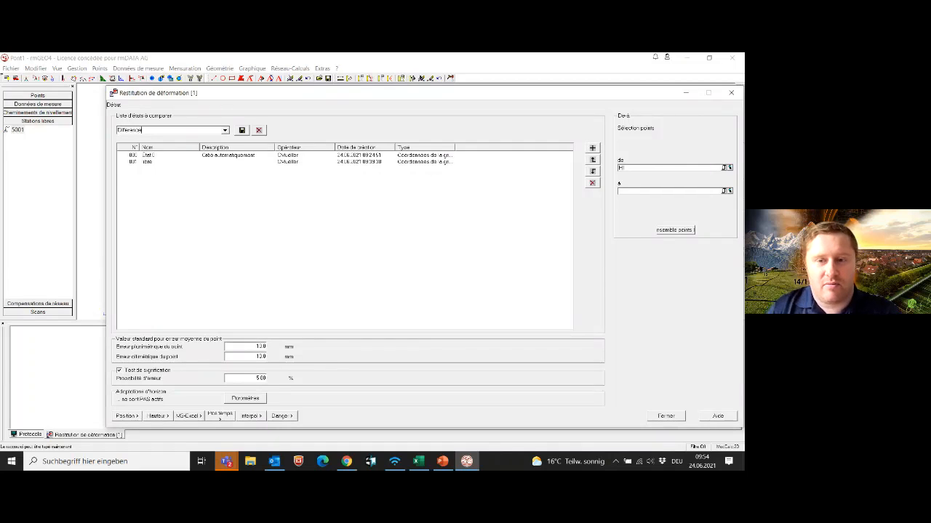
Restrict the deformation analysis to points 9003, 9004, 9005 and 9007
{"action": "left_click", "coordinate": [725, 168]}
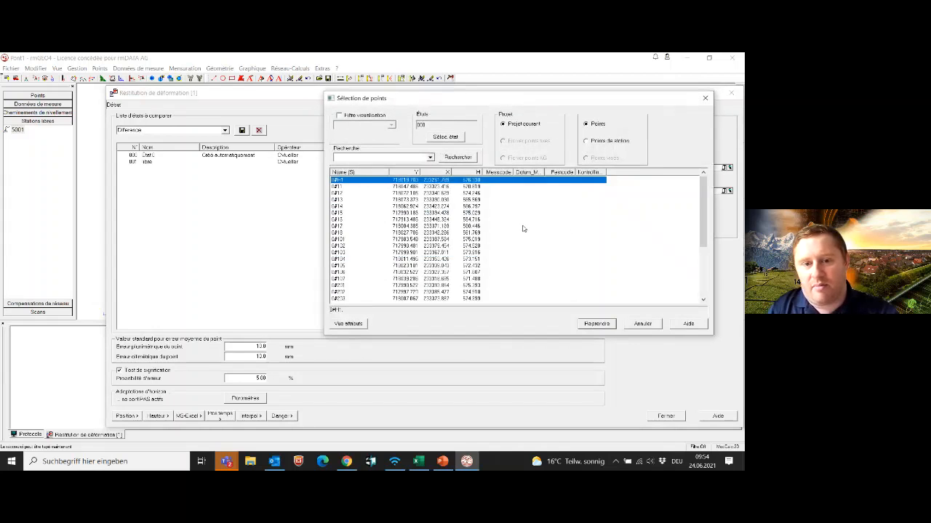
{"action": "scroll", "coordinate": [509, 231], "scroll_direction": "down", "scroll_amount": 5}
{"action": "left_click", "coordinate": [355, 273]}
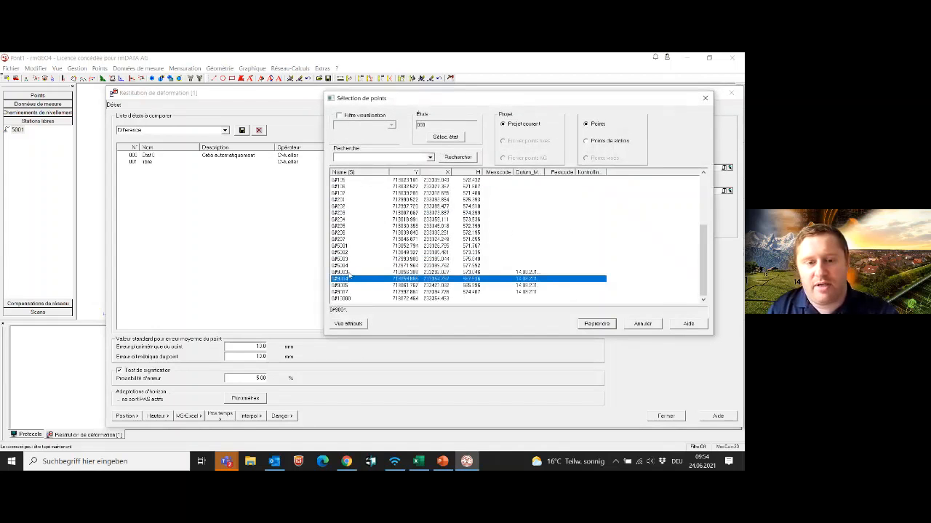
{"action": "left_click", "coordinate": [347, 292], "text": "shift"}
{"action": "left_click", "coordinate": [596, 323]}
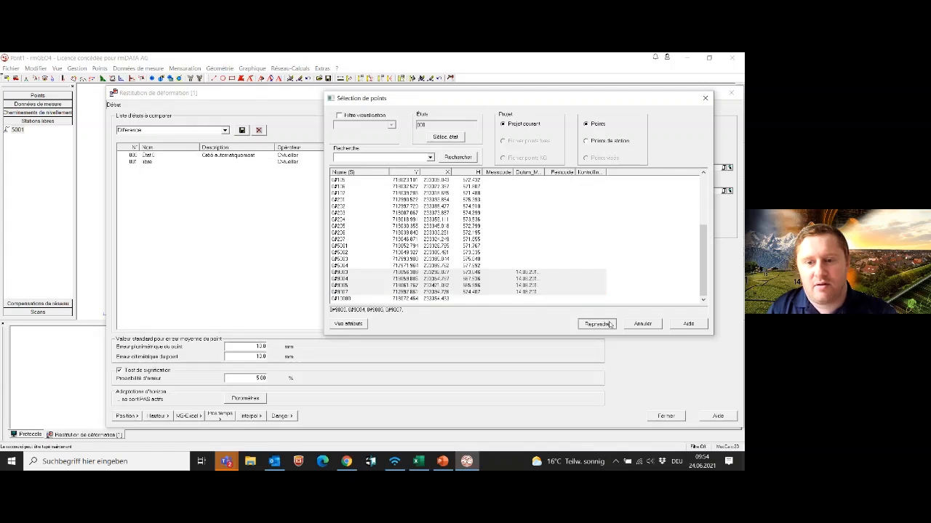
Preview the position deformation, examine the displacement vectors at the four points, and close the analysis
{"action": "left_click", "coordinate": [139, 416]}
{"action": "left_click", "coordinate": [187, 415]}
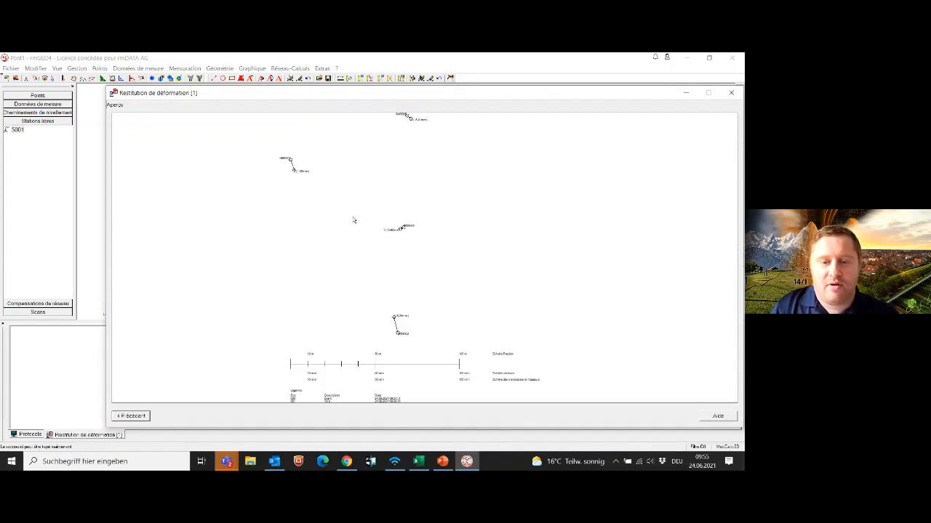
{"action": "scroll", "coordinate": [386, 327], "scroll_direction": "up", "scroll_amount": 2}
{"action": "scroll", "coordinate": [392, 338], "scroll_direction": "down", "scroll_amount": 2}
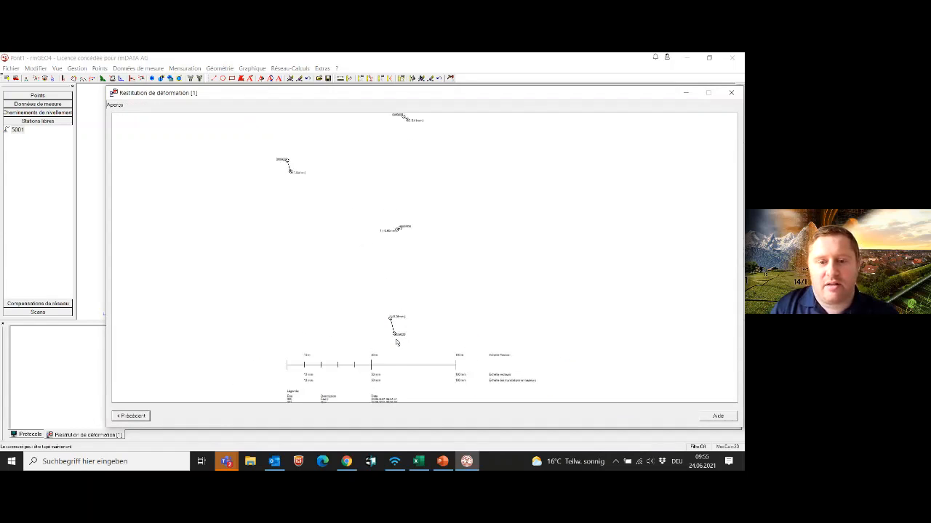
{"action": "scroll", "coordinate": [393, 231], "scroll_direction": "up", "scroll_amount": 1}
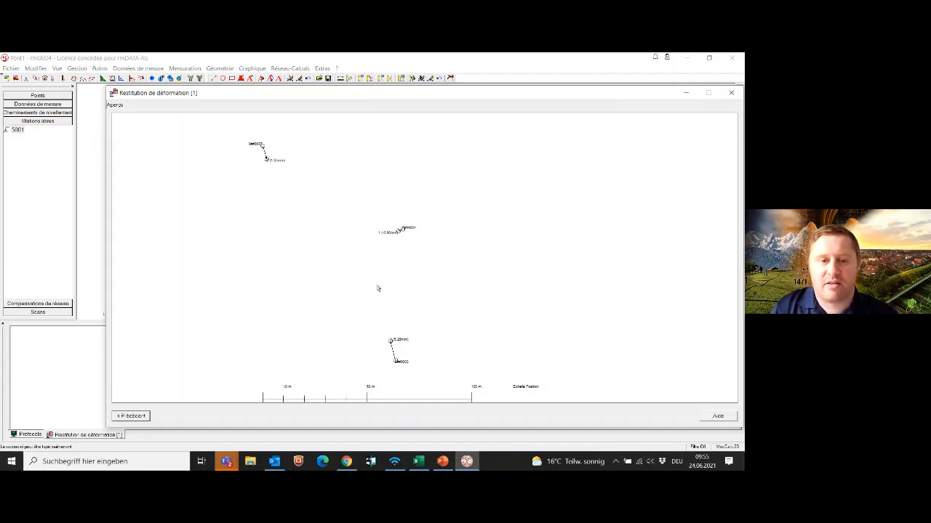
{"action": "scroll", "coordinate": [266, 160], "scroll_direction": "up", "scroll_amount": 1}
{"action": "scroll", "coordinate": [267, 164], "scroll_direction": "down", "scroll_amount": 1}
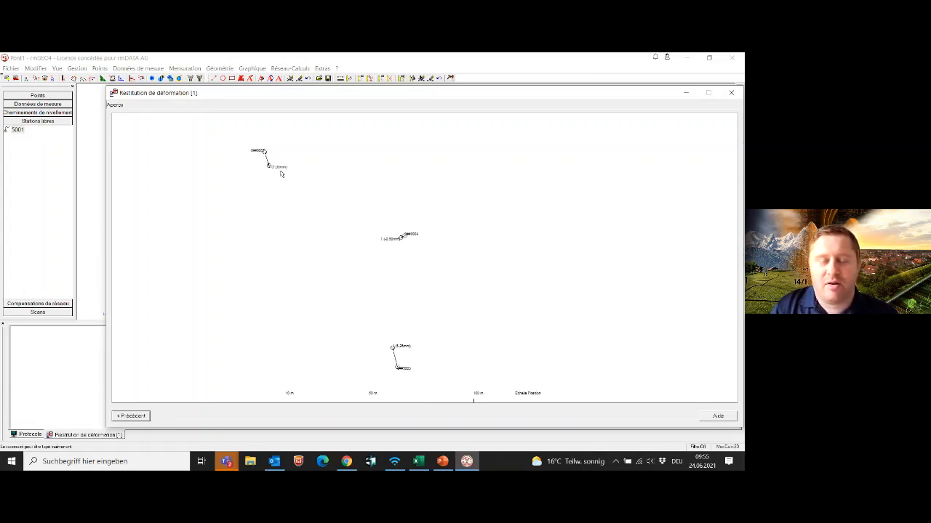
{"action": "scroll", "coordinate": [282, 174], "scroll_direction": "down", "scroll_amount": 1}
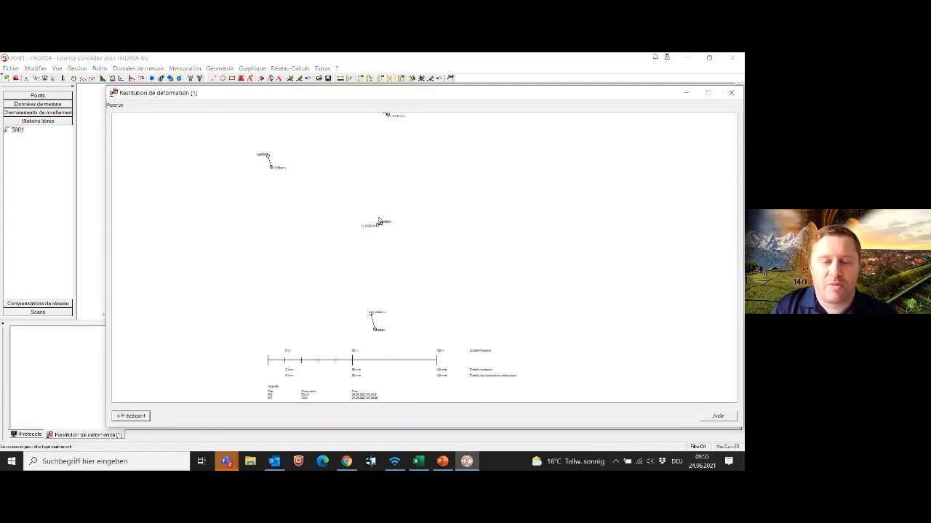
{"action": "scroll", "coordinate": [379, 223], "scroll_direction": "up", "scroll_amount": 1}
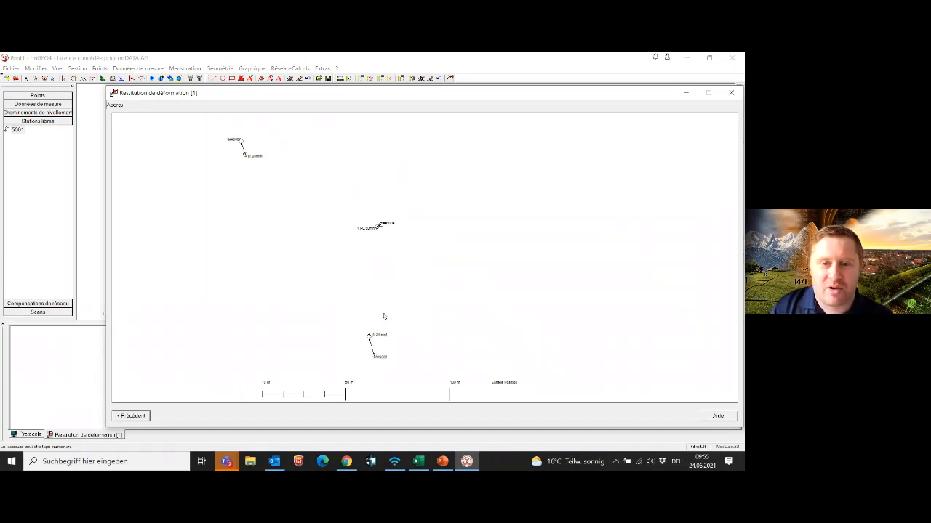
{"action": "left_click_drag", "start_coordinate": [456, 98], "coordinate": [411, 101]}
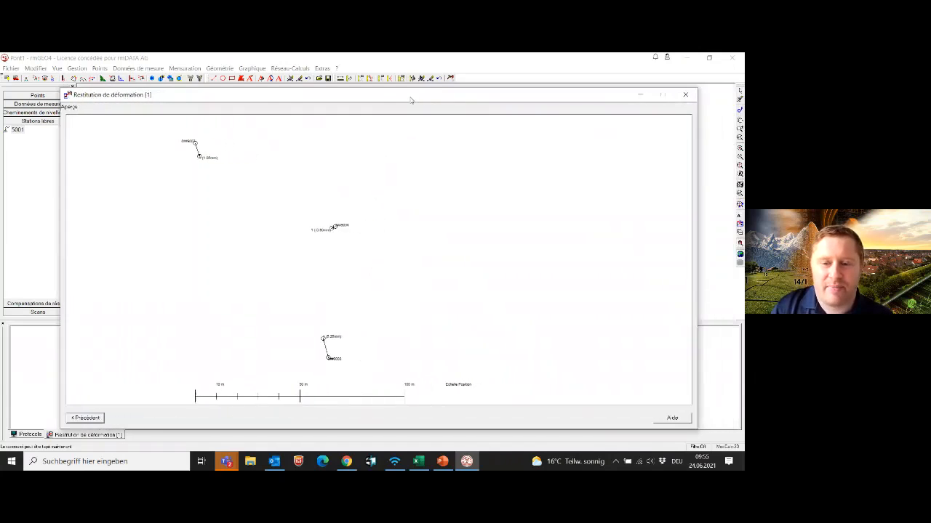
{"action": "left_click", "coordinate": [685, 95]}
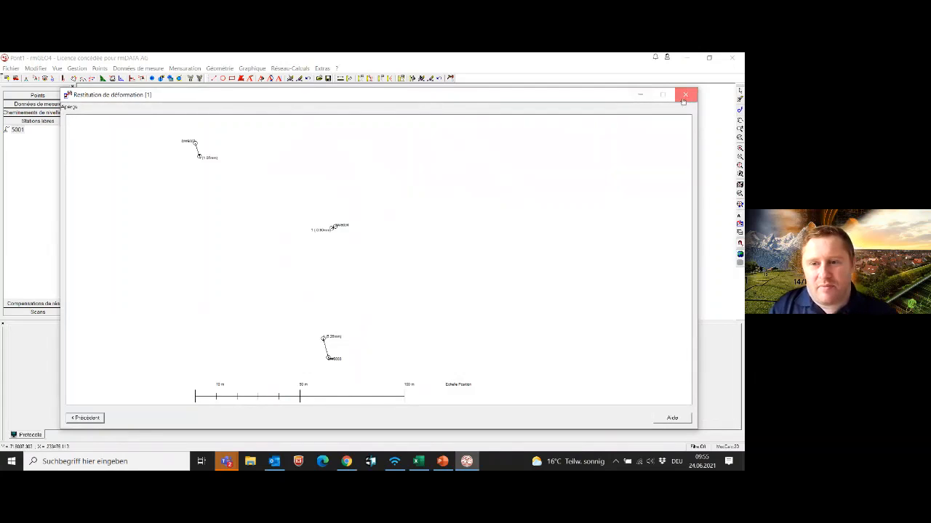
Set the Festcode of points 9003, 9004, 9005 and 9007 to F in the point editor, then close it
{"action": "scroll", "coordinate": [393, 269], "scroll_direction": "down", "scroll_amount": 2}
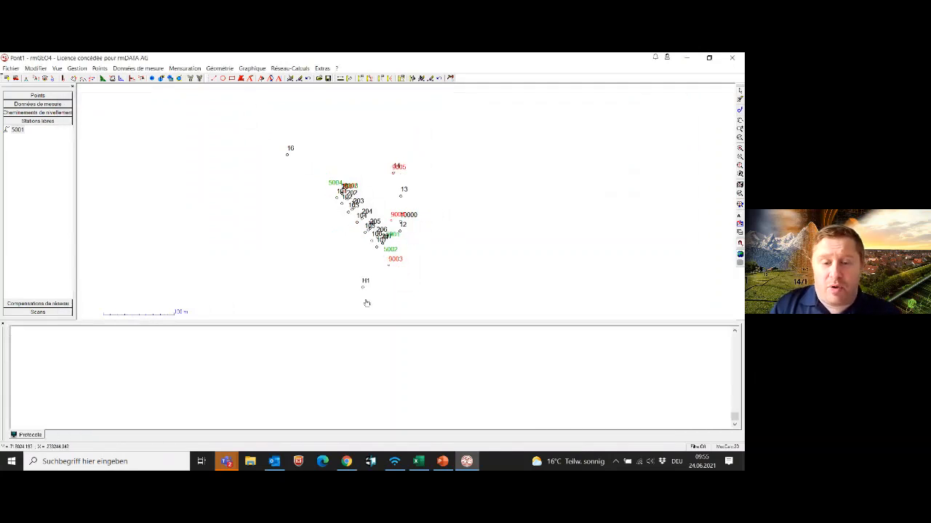
{"action": "scroll", "coordinate": [369, 301], "scroll_direction": "up", "scroll_amount": 2}
{"action": "scroll", "coordinate": [370, 289], "scroll_direction": "up", "scroll_amount": 1}
{"action": "scroll", "coordinate": [381, 237], "scroll_direction": "down", "scroll_amount": 1}
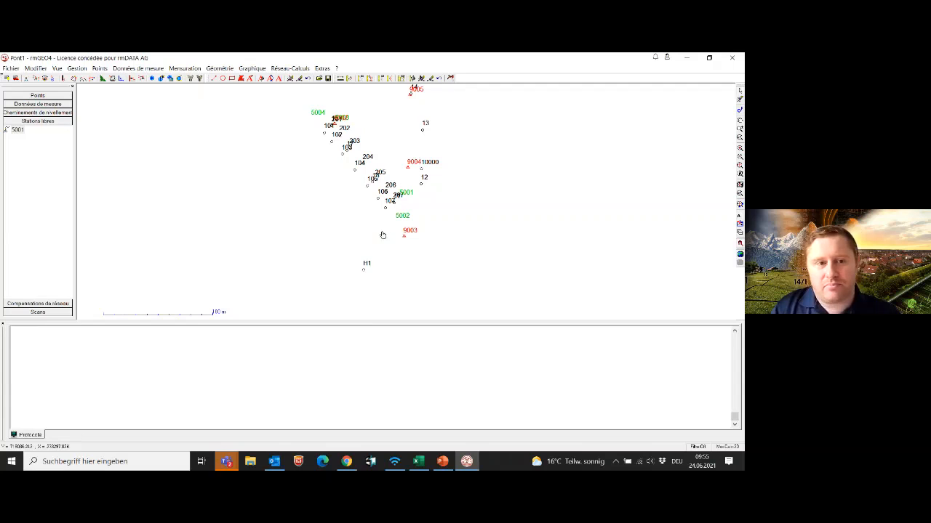
{"action": "left_click", "coordinate": [100, 67]}
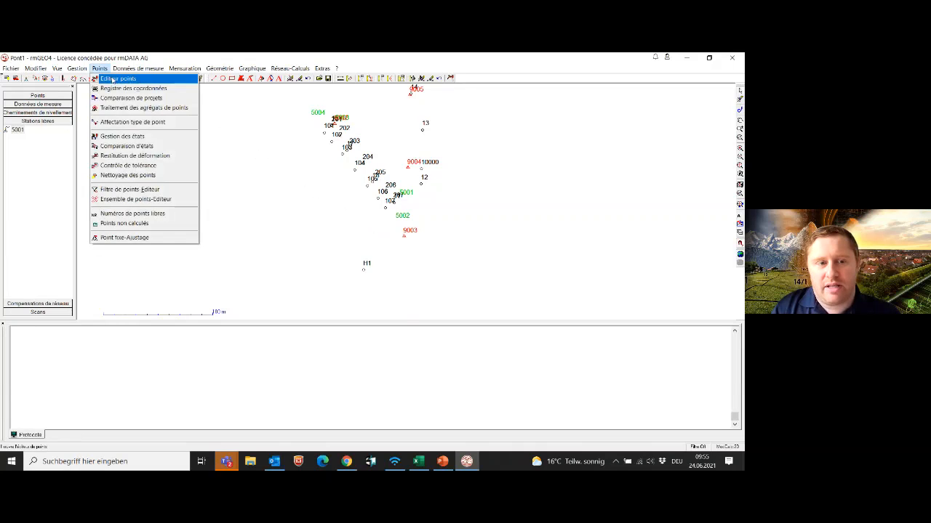
{"action": "left_click", "coordinate": [113, 77]}
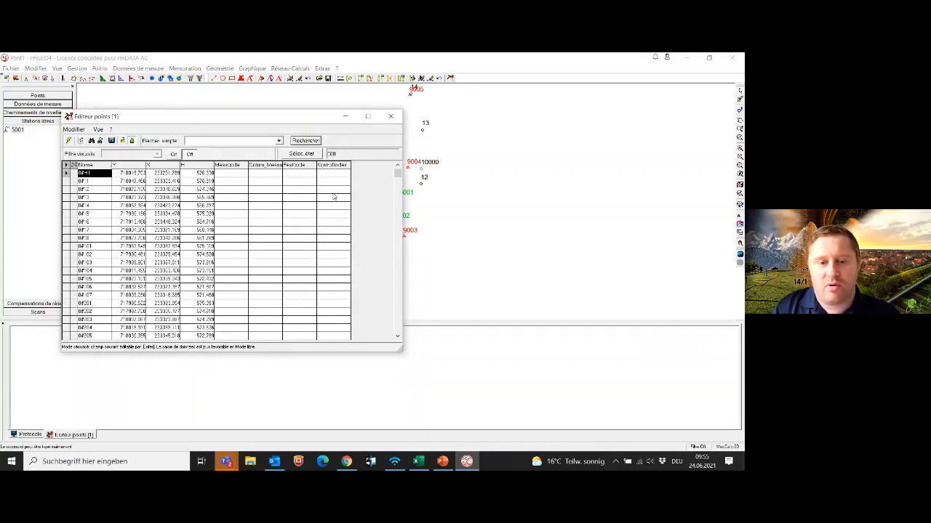
{"action": "scroll", "coordinate": [334, 197], "scroll_direction": "down", "scroll_amount": 5}
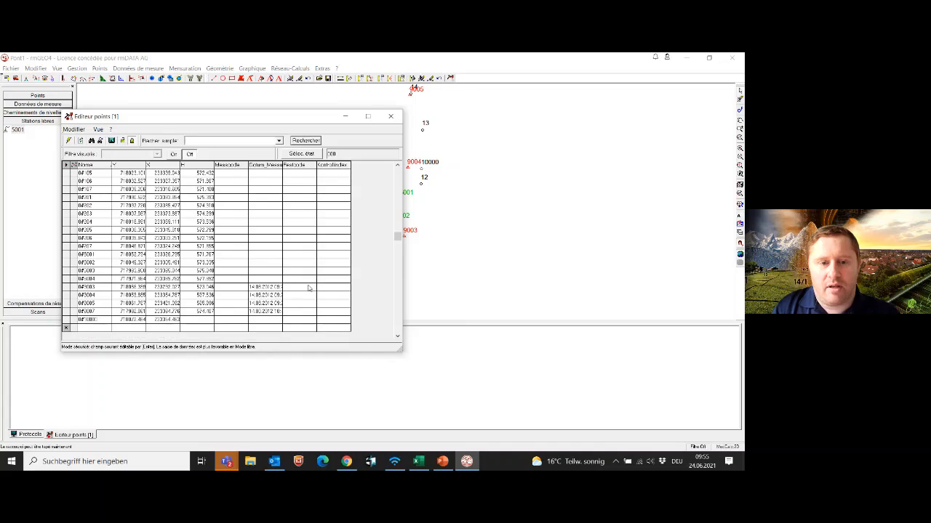
{"action": "left_click_drag", "start_coordinate": [302, 289], "coordinate": [303, 316]}
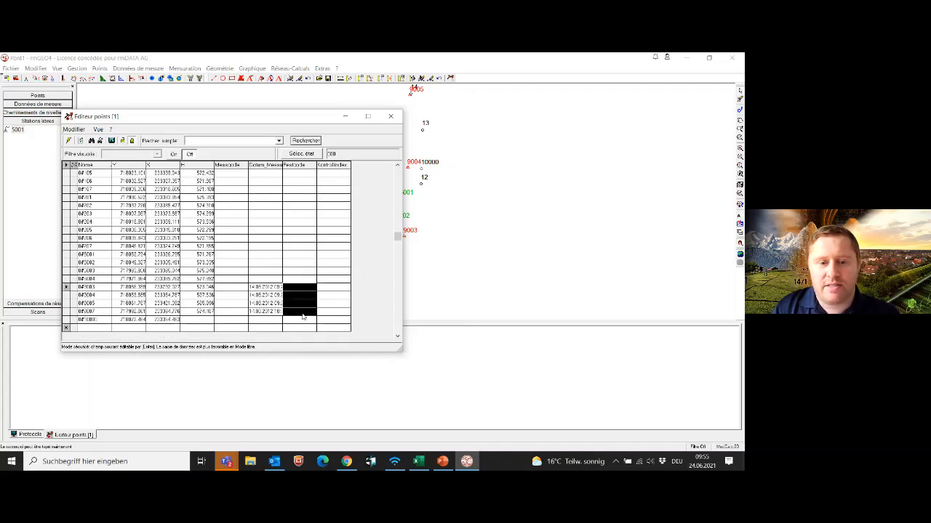
{"action": "key", "text": "Return"}
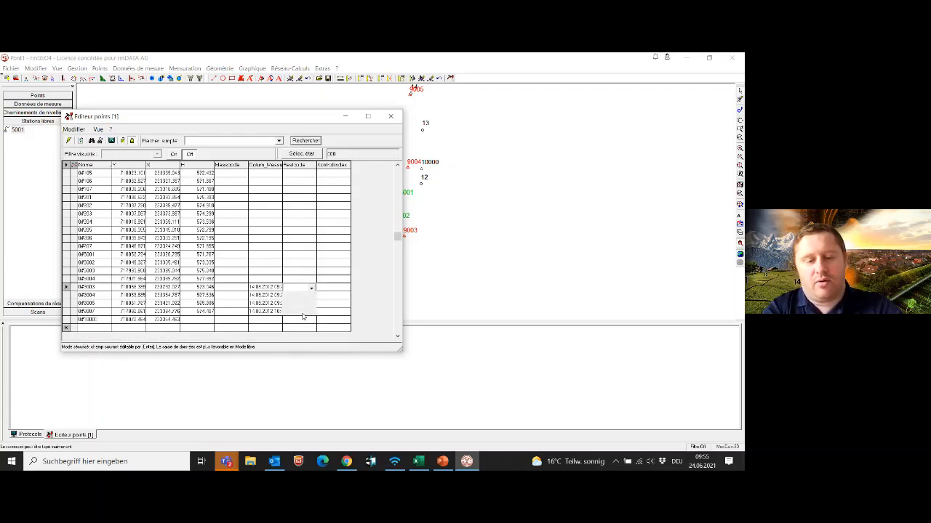
{"action": "key", "text": "Return"}
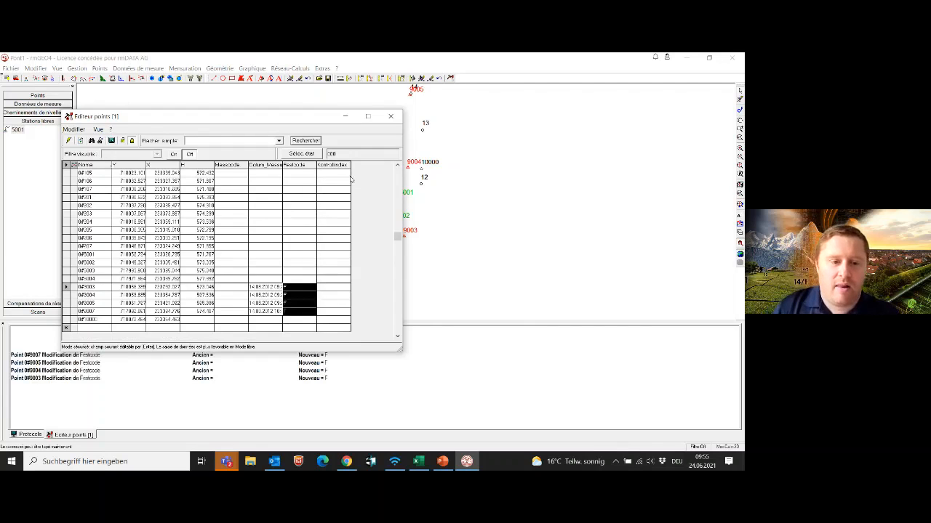
{"action": "left_click", "coordinate": [390, 116]}
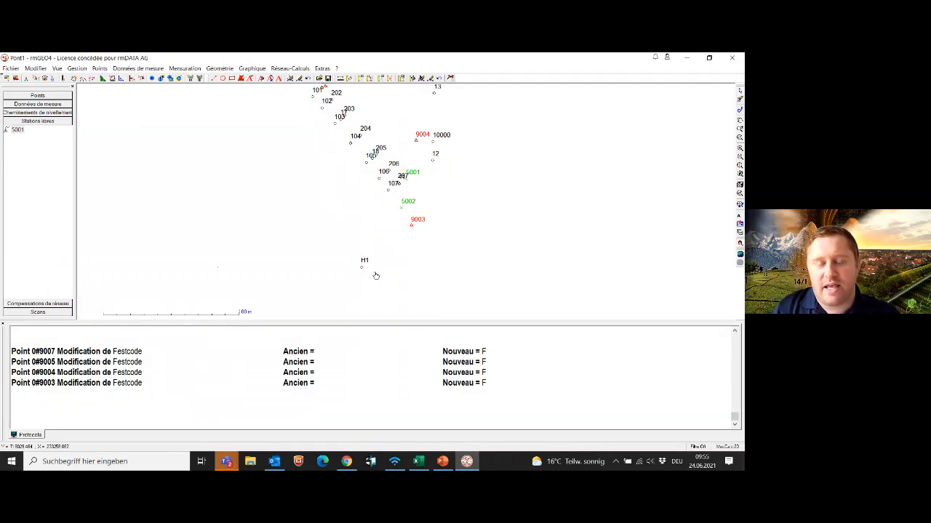
Run an automatic 3D polar point calculation for the measurement series from station 5001 to station 5004
{"action": "left_click", "coordinate": [162, 69]}
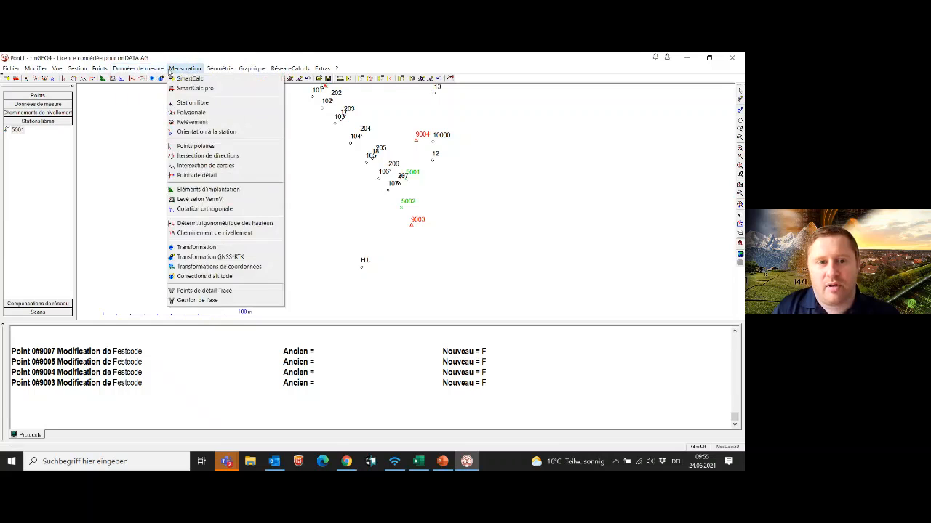
{"action": "left_click", "coordinate": [197, 146]}
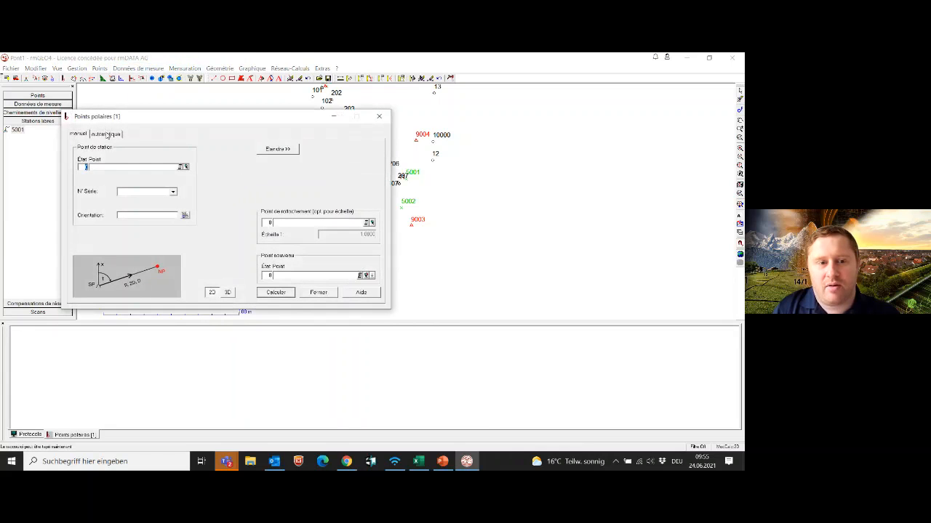
{"action": "left_click", "coordinate": [106, 133]}
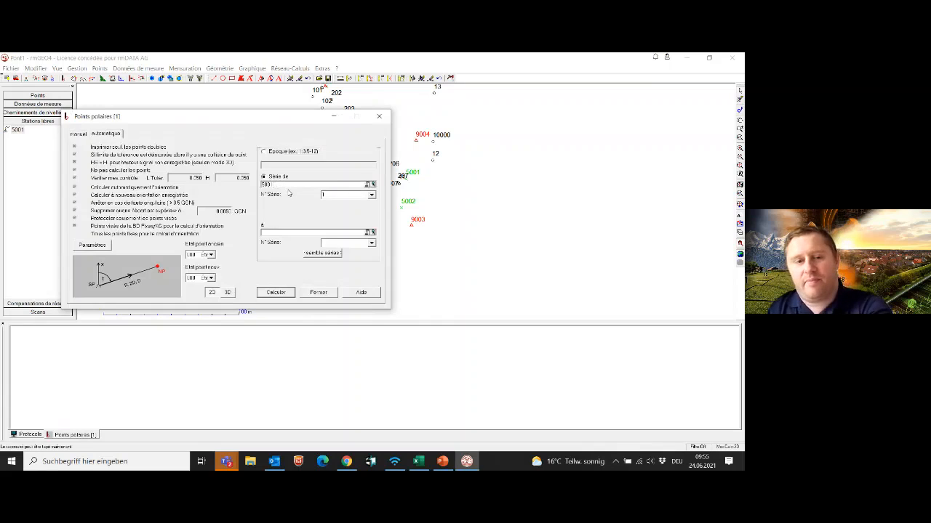
{"action": "left_click", "coordinate": [227, 293]}
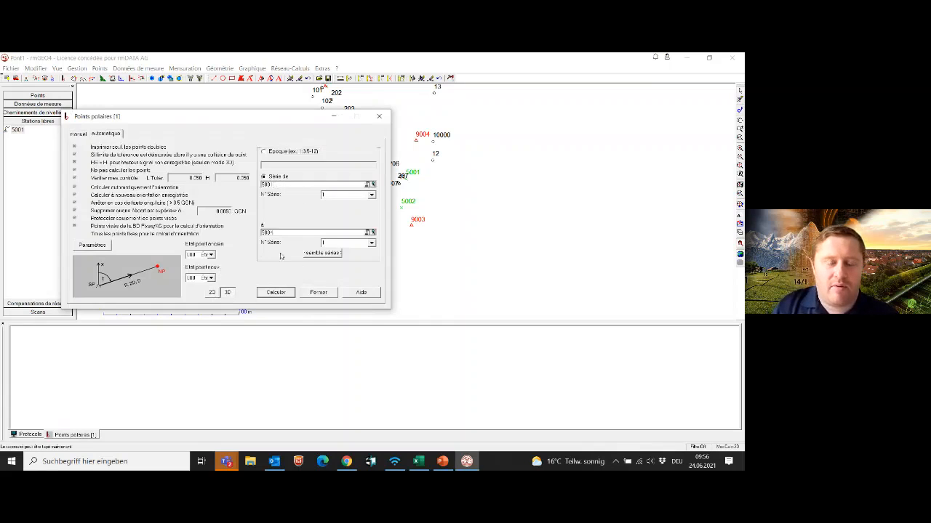
{"action": "left_click", "coordinate": [280, 293]}
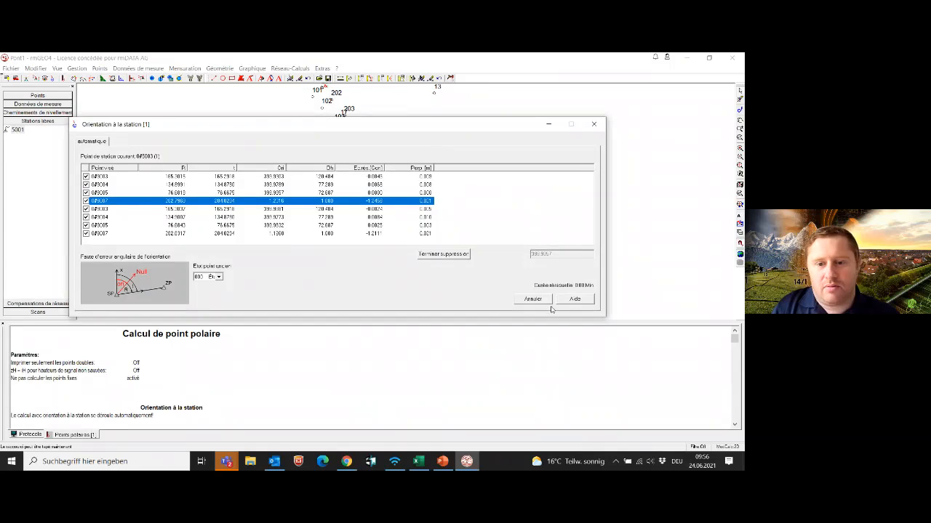
Finish the orientation at station 5003, keep the old position and altitude for all colliding points, and close the polar calculation
{"action": "left_click", "coordinate": [458, 254]}
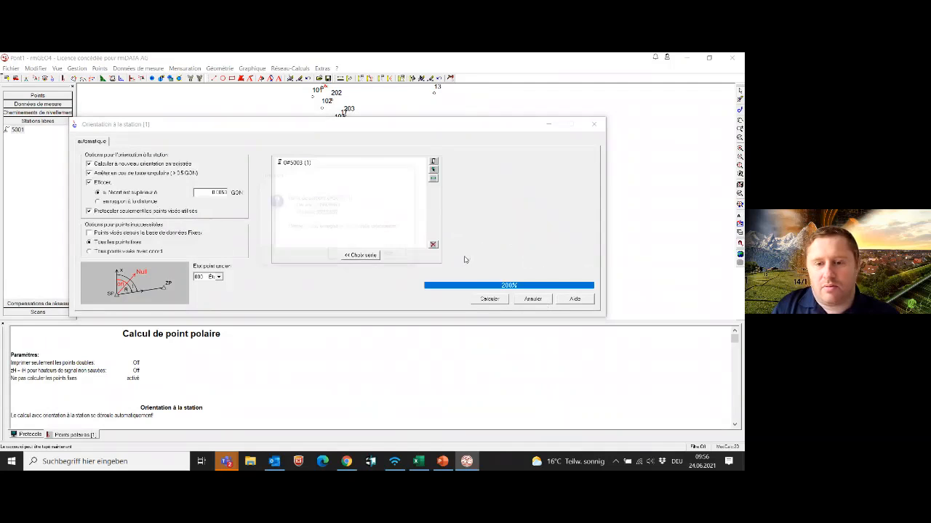
{"action": "left_click", "coordinate": [347, 255]}
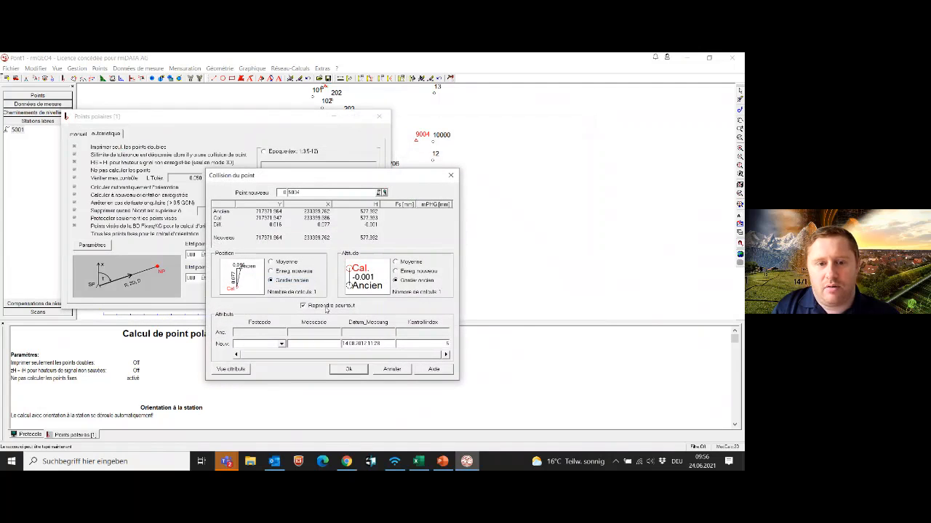
{"action": "left_click", "coordinate": [351, 369]}
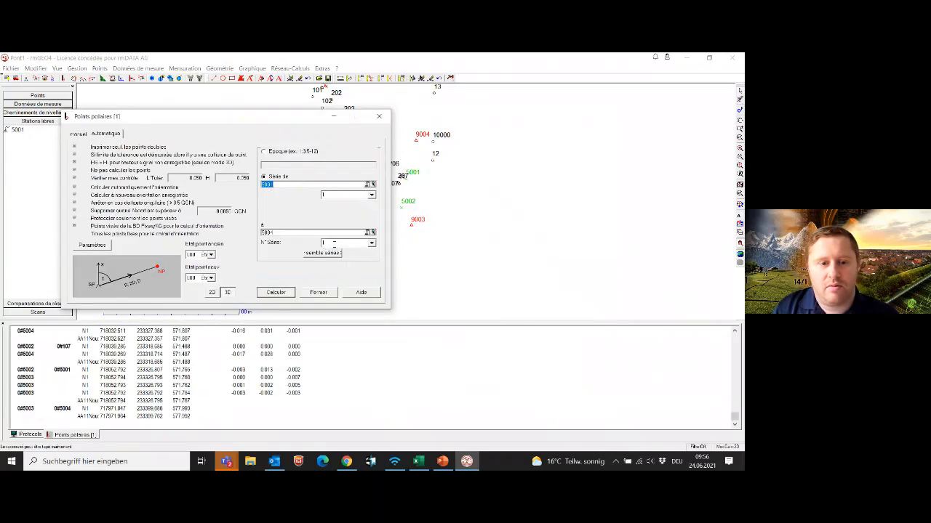
{"action": "left_click", "coordinate": [319, 292]}
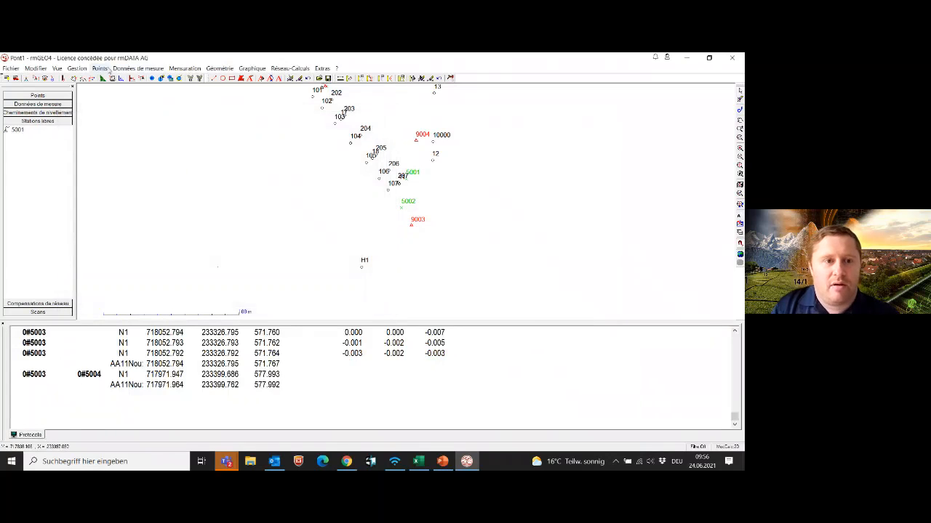
Review the points in the point editor down to the end of the list, then close the editor
{"action": "left_click", "coordinate": [101, 69]}
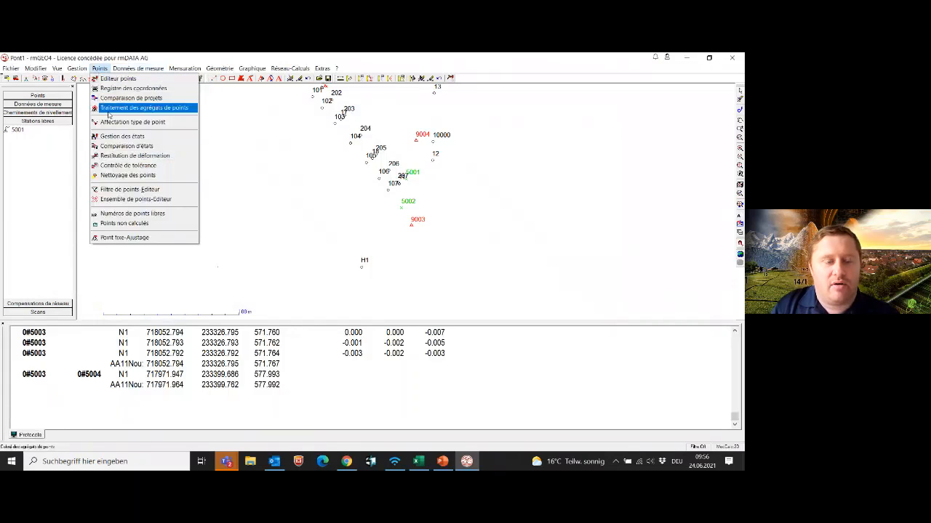
{"action": "left_click", "coordinate": [109, 77]}
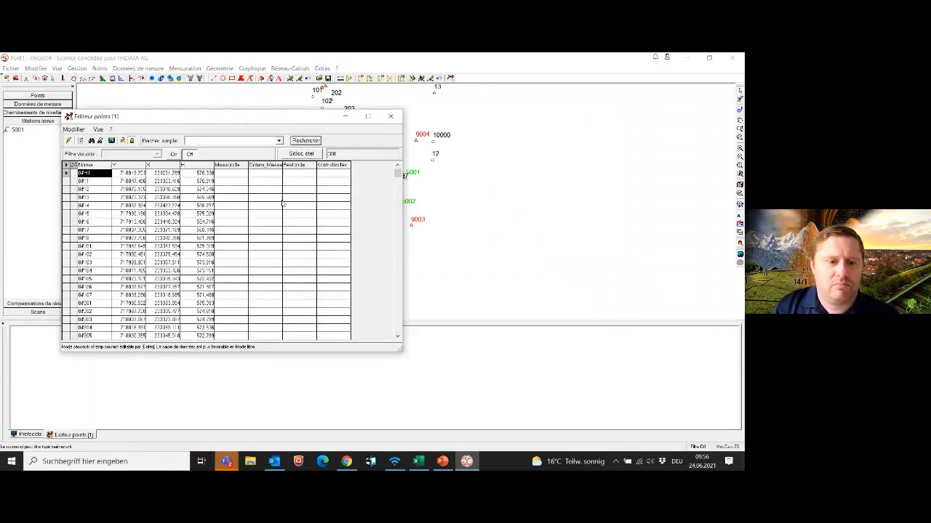
{"action": "scroll", "coordinate": [283, 206], "scroll_direction": "down", "scroll_amount": 5}
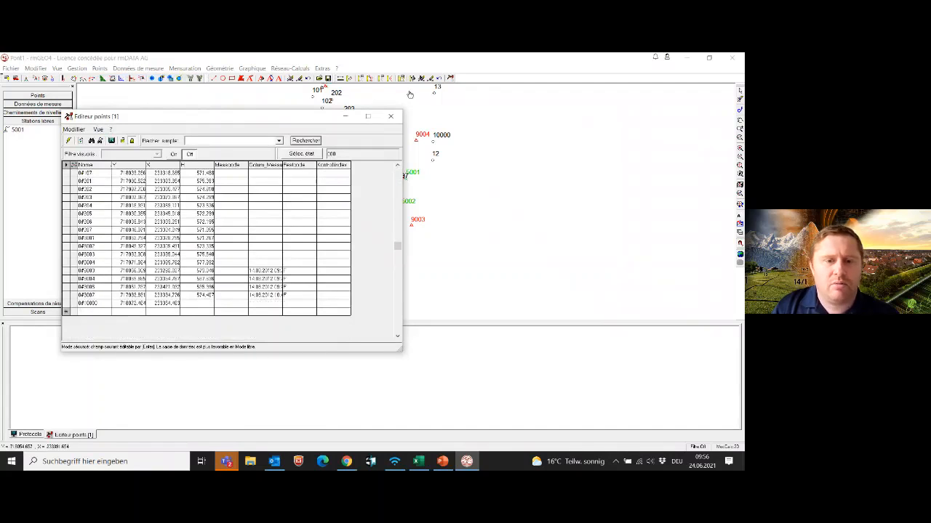
{"action": "left_click", "coordinate": [392, 117]}
{"action": "left_click", "coordinate": [185, 68]}
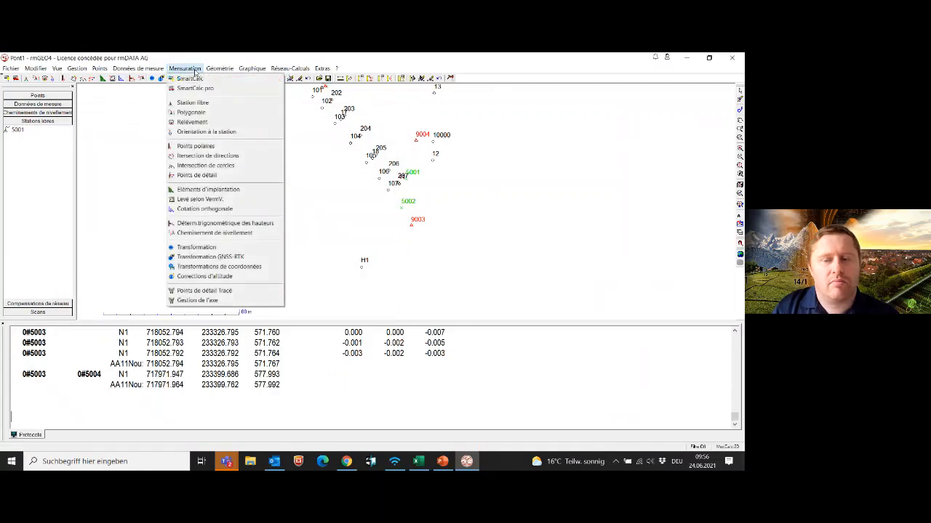
Close project Pont1 and open the project file Pont.RMG from the Pont folder inside the Virtuel folder
{"action": "left_click", "coordinate": [737, 56]}
{"action": "left_click", "coordinate": [735, 56]}
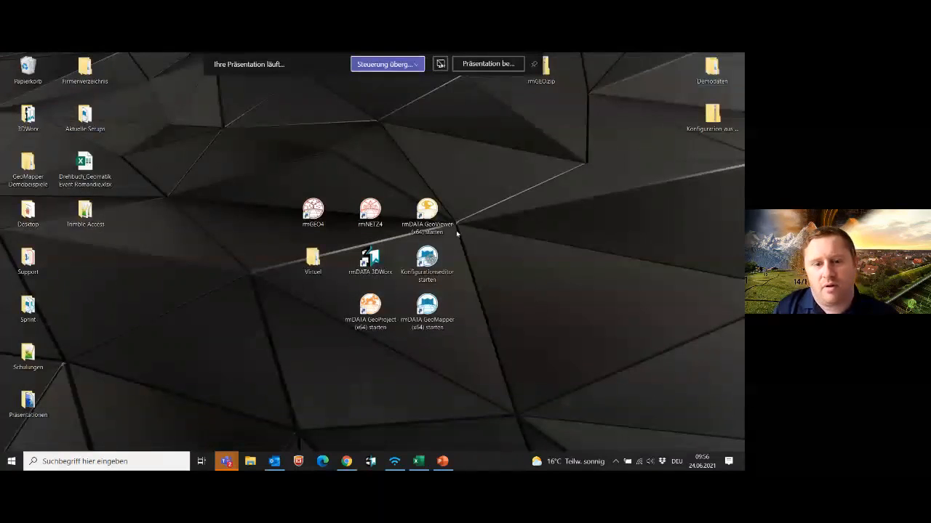
{"action": "double_click", "coordinate": [327, 260]}
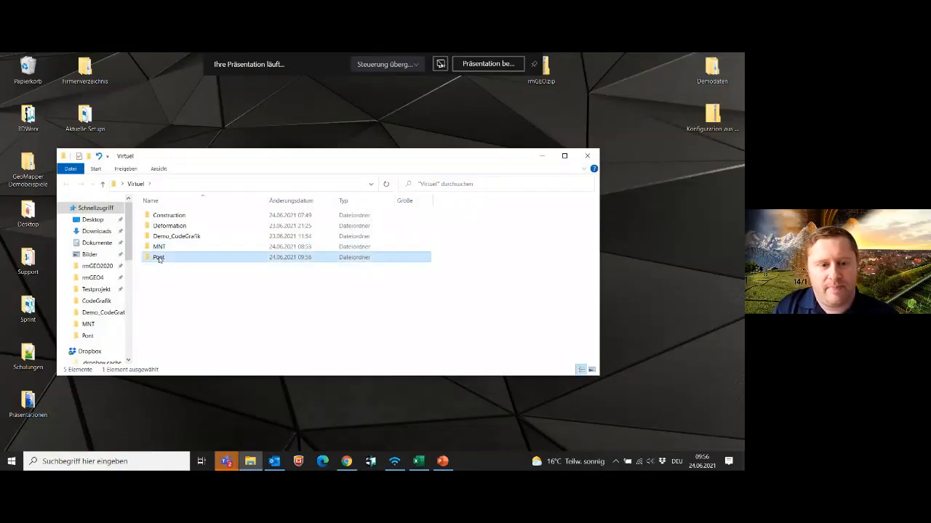
{"action": "double_click", "coordinate": [169, 257]}
{"action": "double_click", "coordinate": [165, 289]}
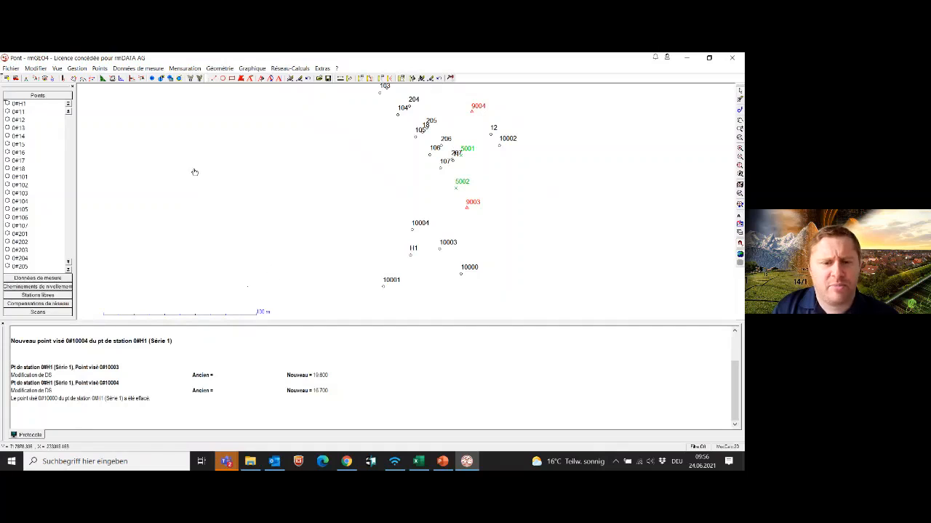
{"action": "left_click", "coordinate": [100, 68]}
{"action": "left_click", "coordinate": [116, 79]}
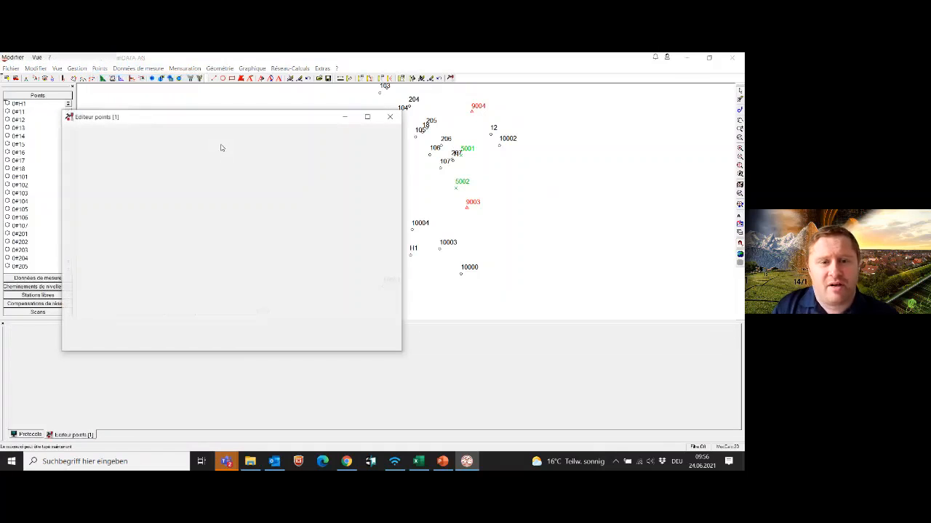
{"action": "left_click", "coordinate": [391, 116]}
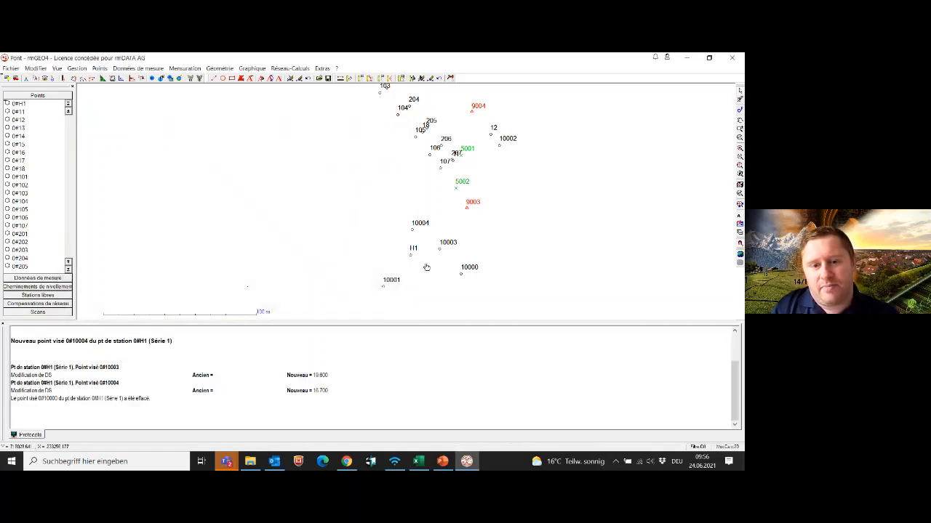
Display the sighted points of point H1 in the plan, examine the sight lines, and hide them again
{"action": "right_click", "coordinate": [412, 260]}
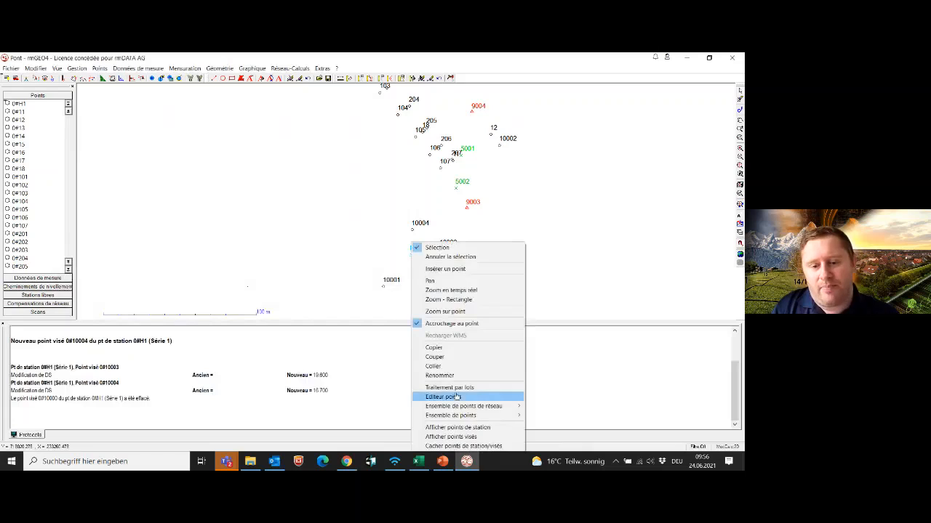
{"action": "left_click", "coordinate": [467, 437]}
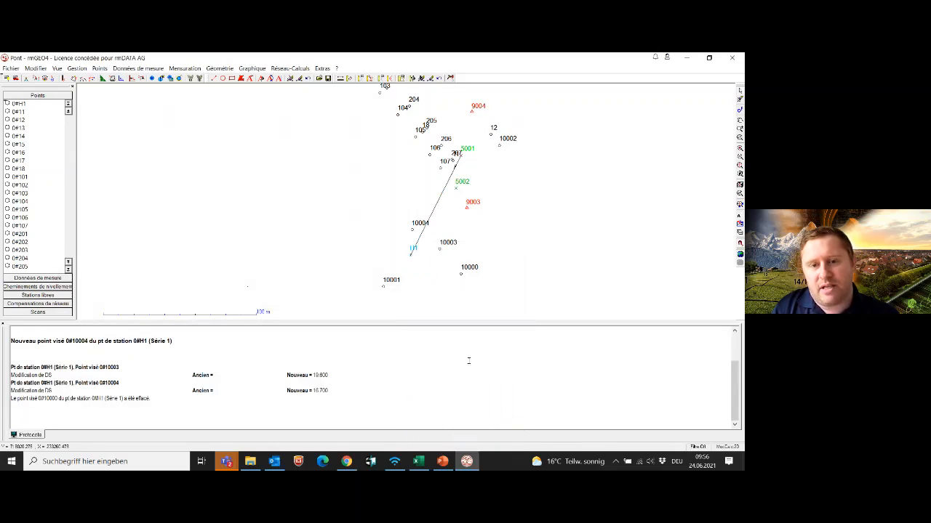
{"action": "scroll", "coordinate": [460, 166], "scroll_direction": "up", "scroll_amount": 2}
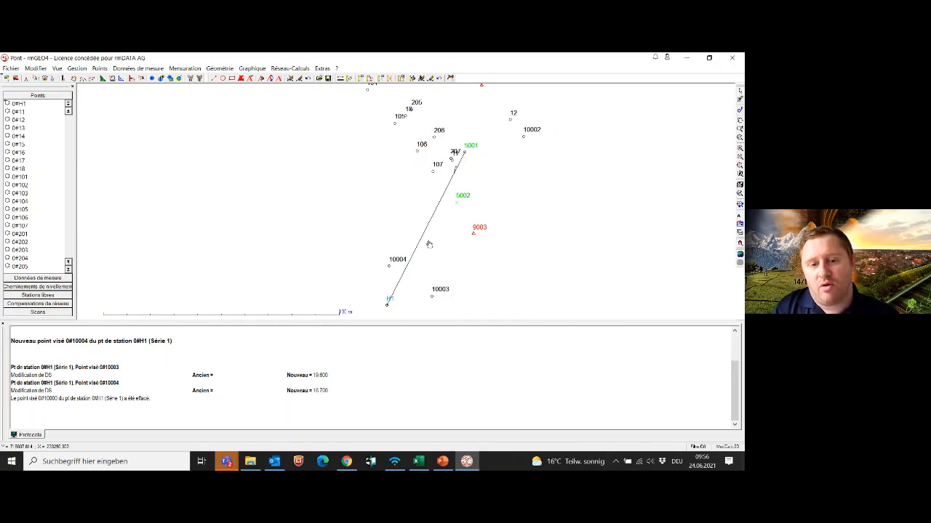
{"action": "scroll", "coordinate": [413, 292], "scroll_direction": "down", "scroll_amount": 1}
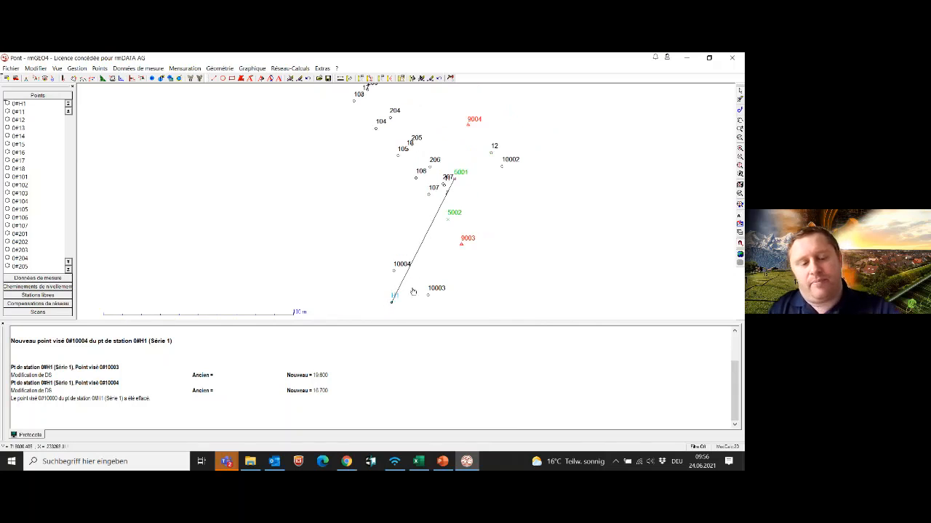
{"action": "right_click", "coordinate": [378, 250]}
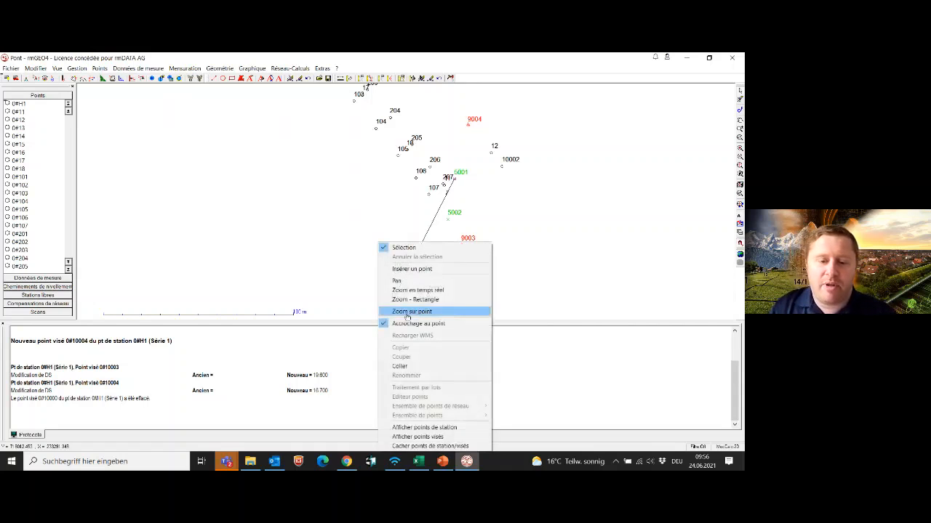
{"action": "left_click", "coordinate": [419, 446]}
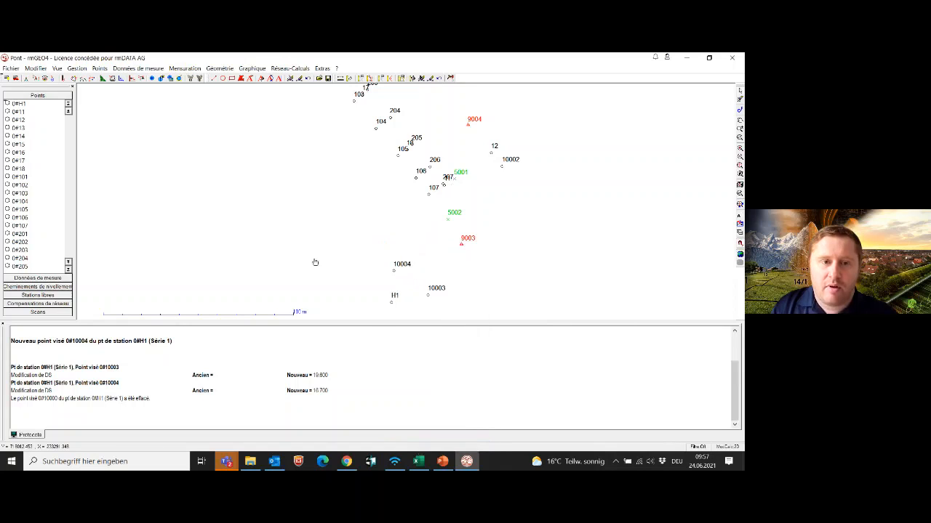
Examine station H1's distances to points 10003 and 10004 in the measurement data editor against the plan, then close the editor
{"action": "left_click", "coordinate": [159, 69]}
{"action": "left_click", "coordinate": [159, 79]}
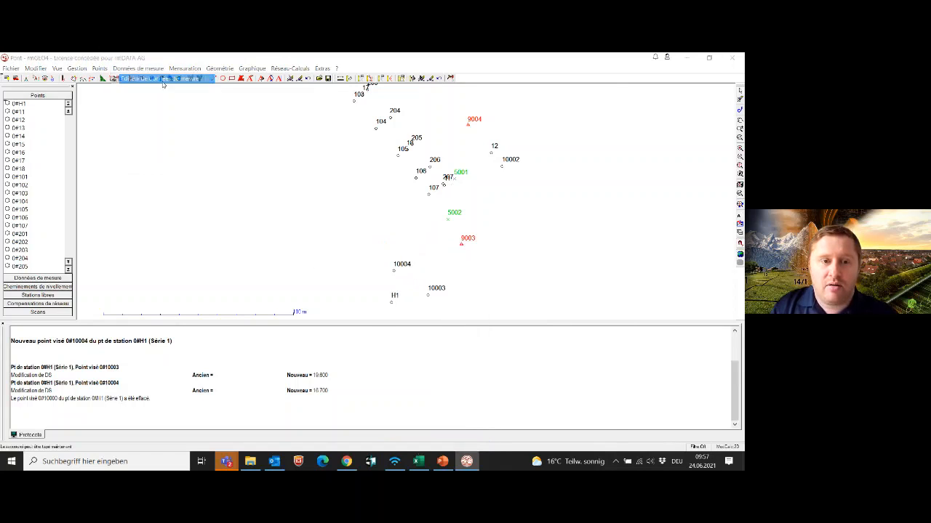
{"action": "left_click", "coordinate": [135, 174]}
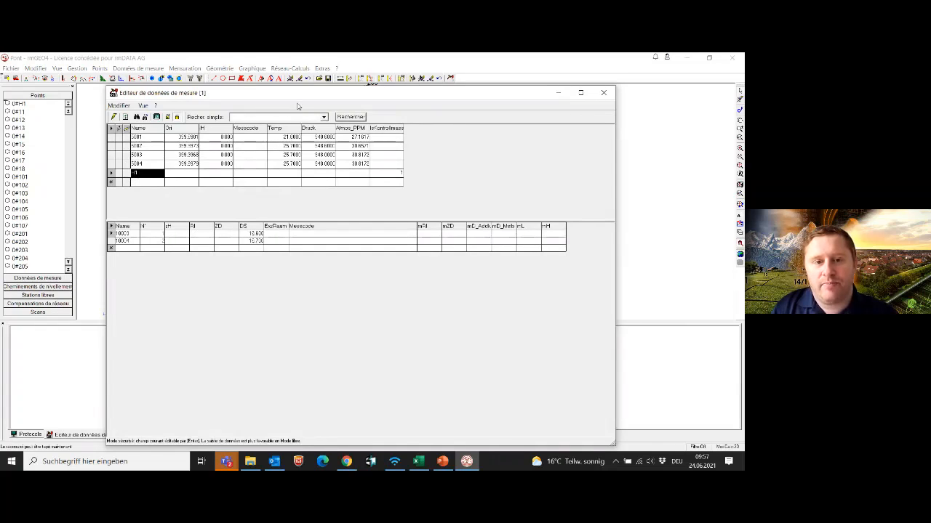
{"action": "left_click_drag", "start_coordinate": [304, 97], "coordinate": [201, 326]}
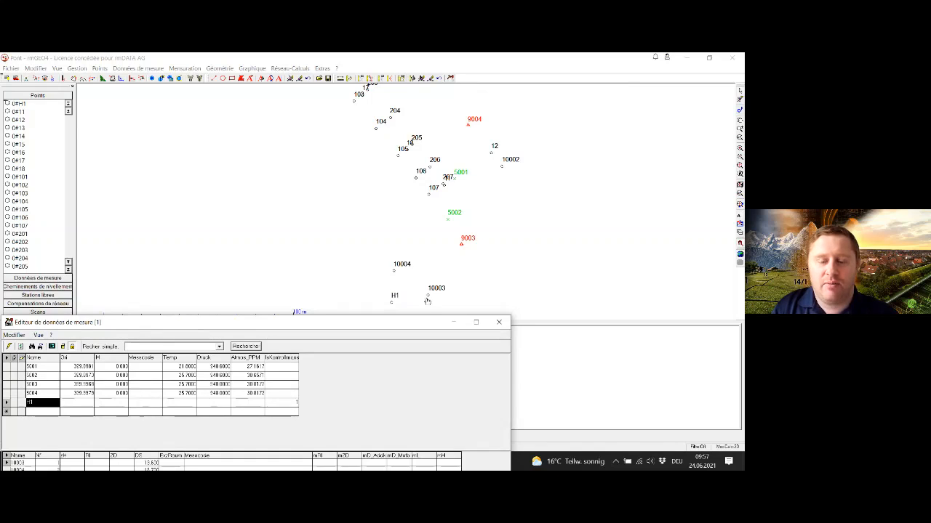
{"action": "left_click_drag", "start_coordinate": [411, 320], "coordinate": [506, 108]}
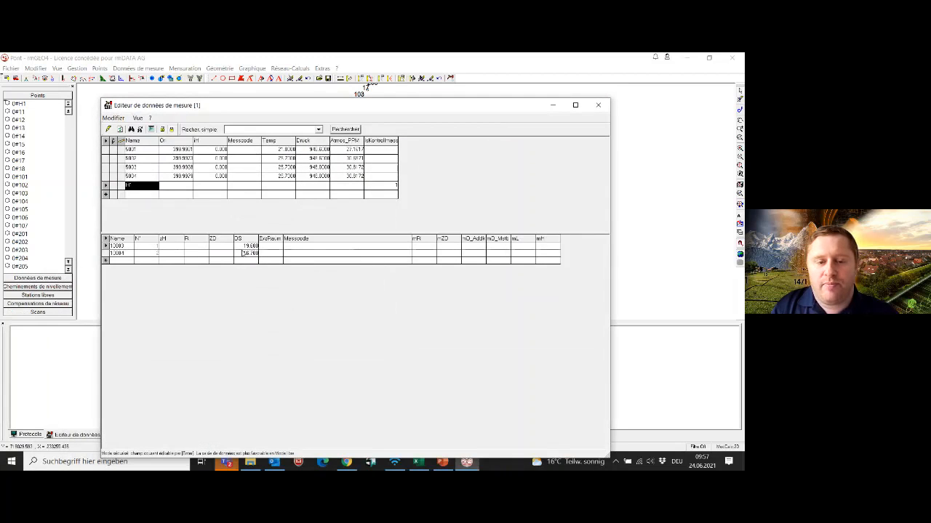
{"action": "left_click", "coordinate": [598, 104]}
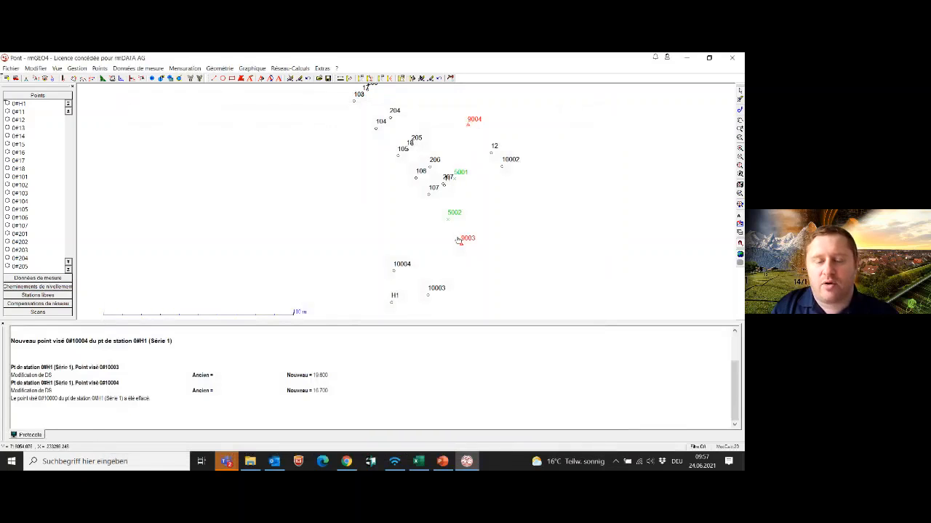
Examine the control index values of the points, including point 12, in the point editor, then close it
{"action": "left_click", "coordinate": [99, 68]}
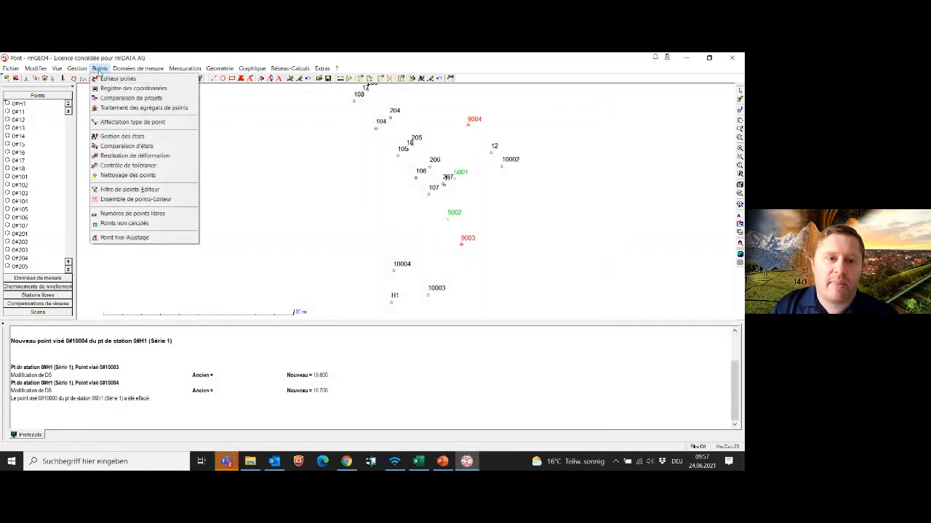
{"action": "left_click", "coordinate": [113, 78]}
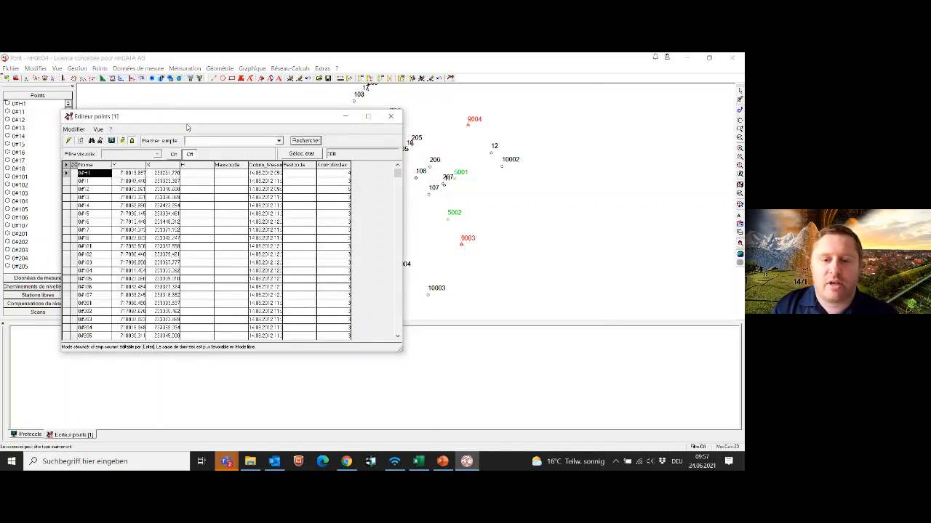
{"action": "left_click", "coordinate": [334, 190]}
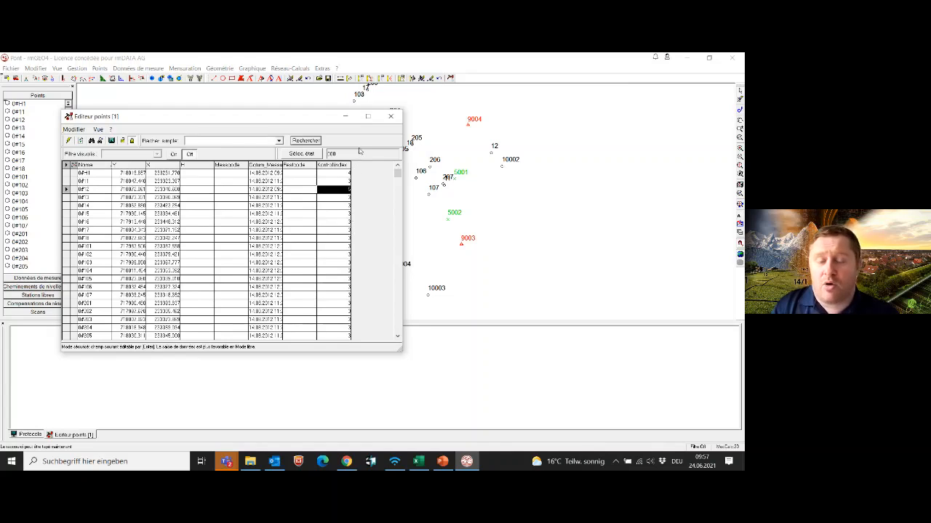
{"action": "left_click", "coordinate": [391, 116]}
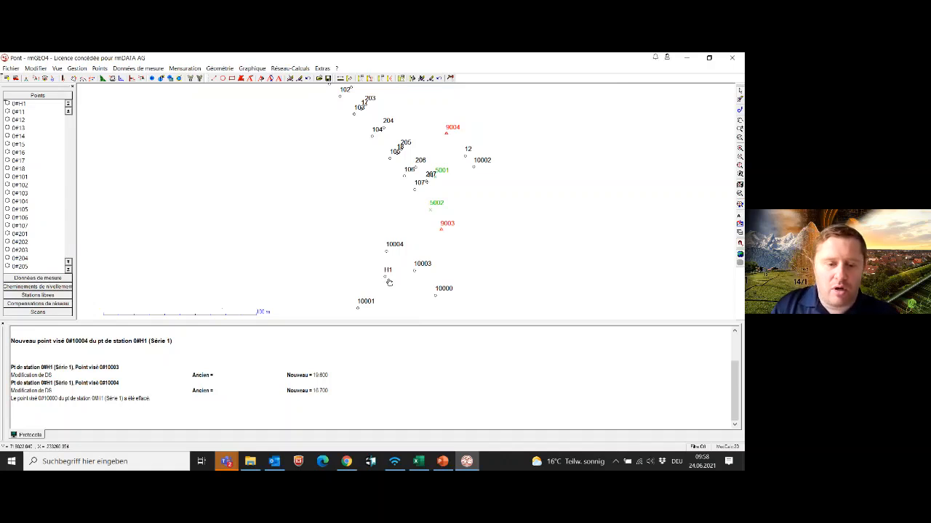
Enlarge the plan view above the protocol, minimise the project, and switch to the live event meeting in Microsoft Teams
{"action": "left_click_drag", "start_coordinate": [374, 320], "coordinate": [370, 351]}
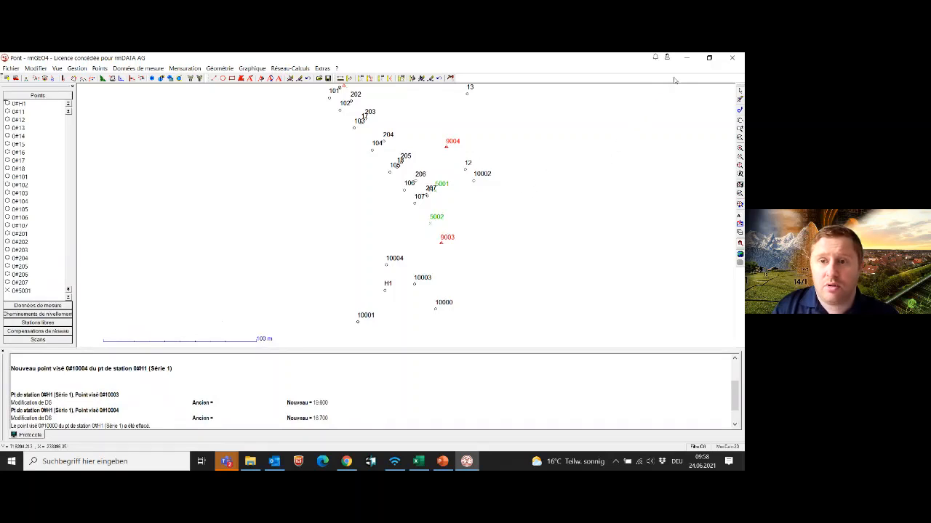
{"action": "left_click", "coordinate": [686, 58]}
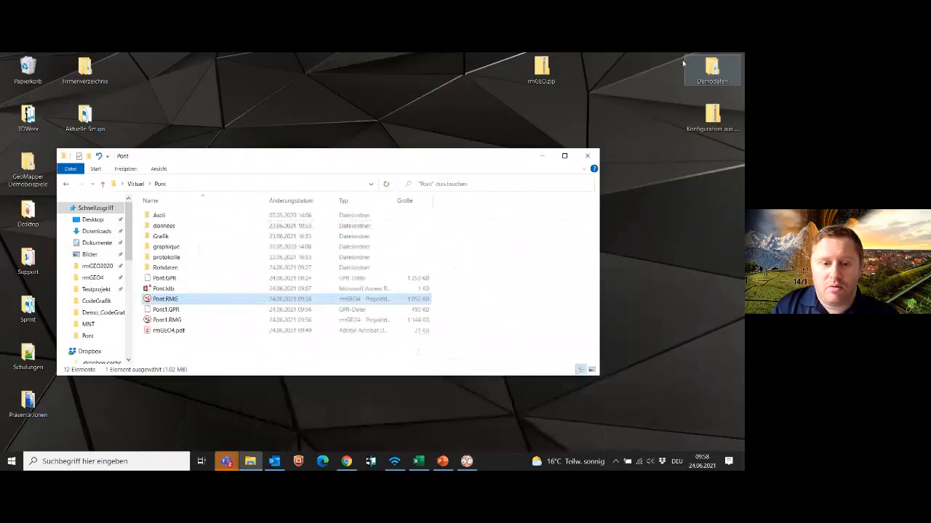
{"action": "mouse_move", "coordinate": [226, 461]}
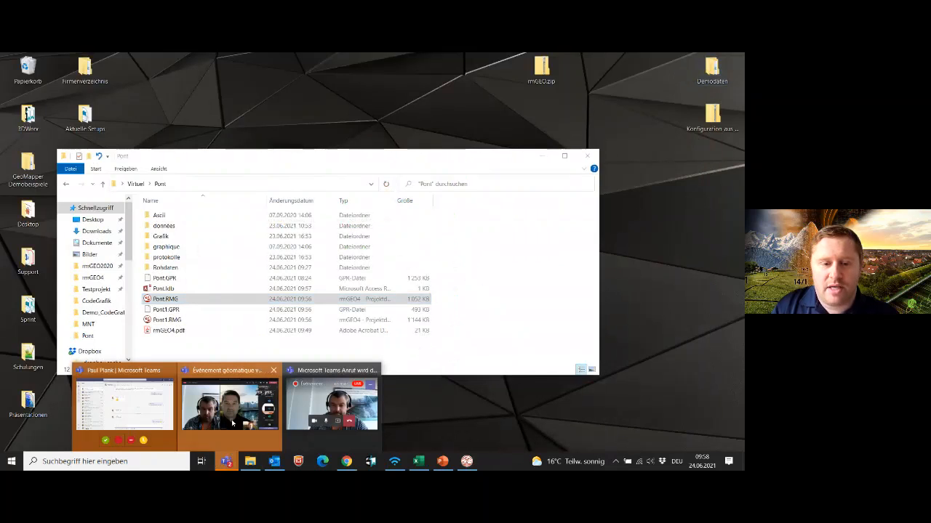
{"action": "left_click", "coordinate": [231, 420]}
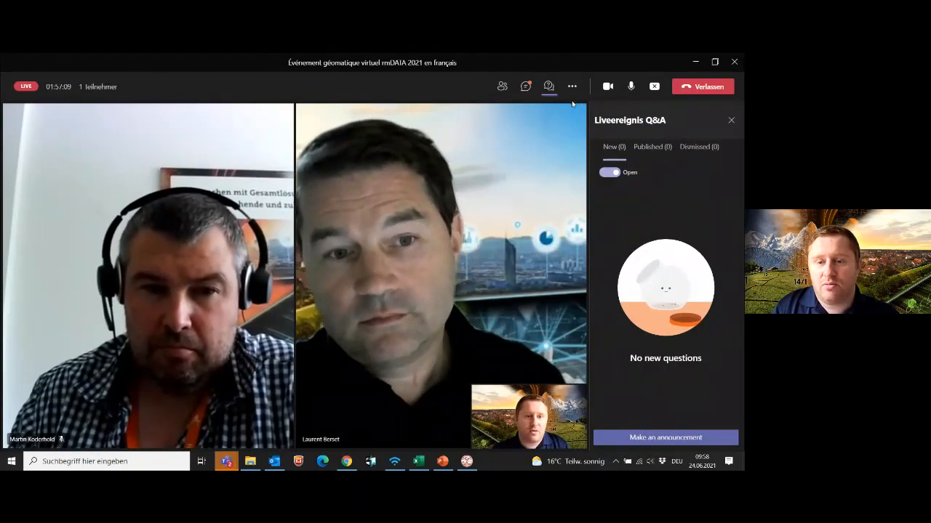